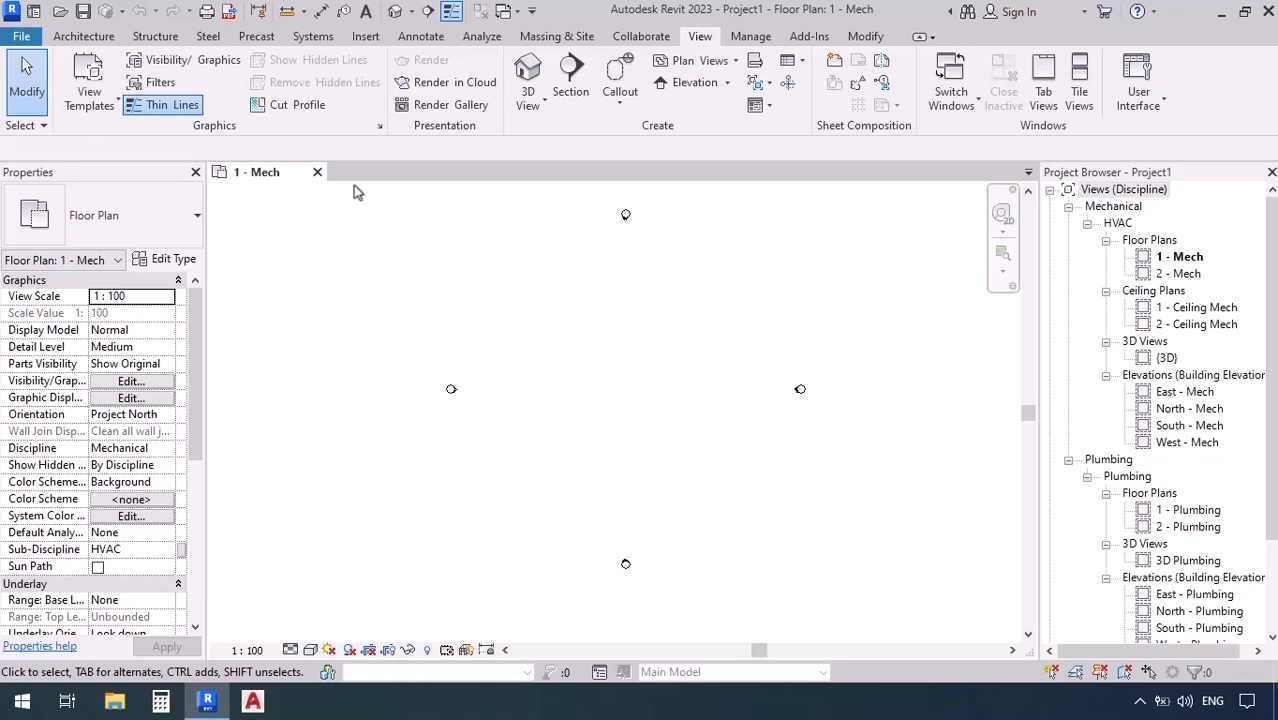
# Step: Start placing a duct in the 1 - Mech plan with the Rectangular Duct type Radius Elbows / Taps
pyautogui.click(315, 40)
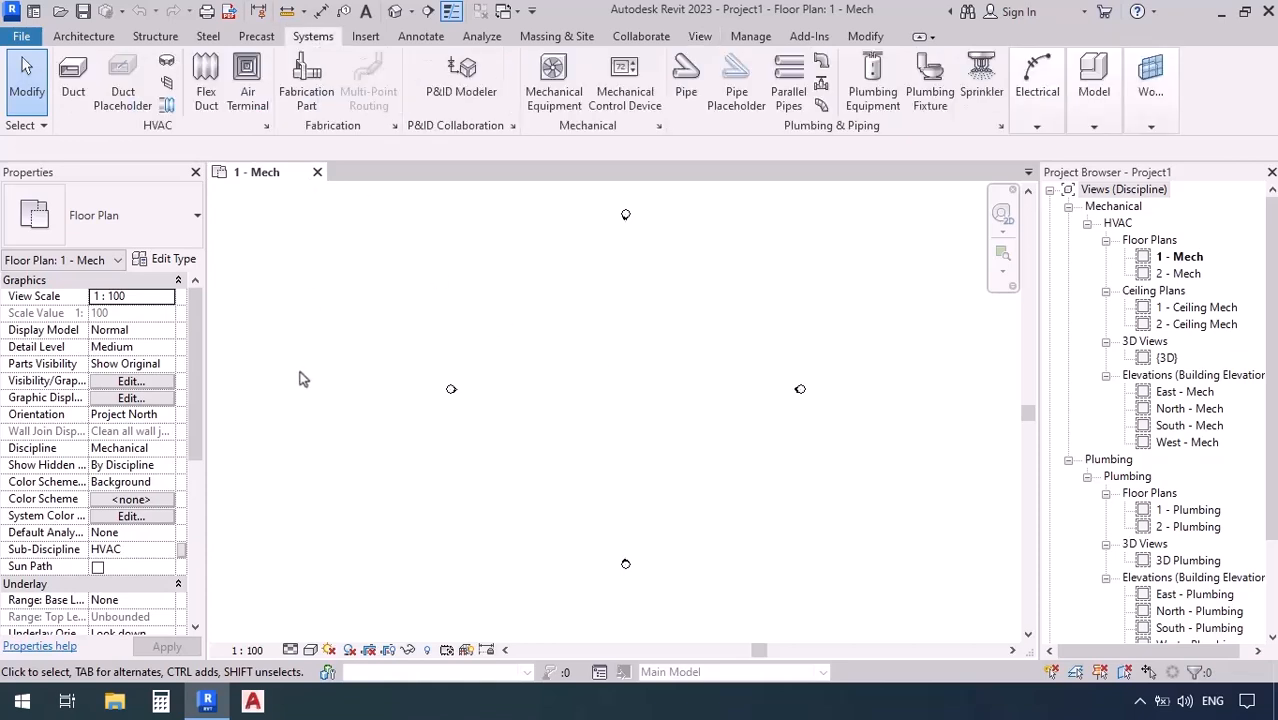
pyautogui.press('d')
pyautogui.press('t')
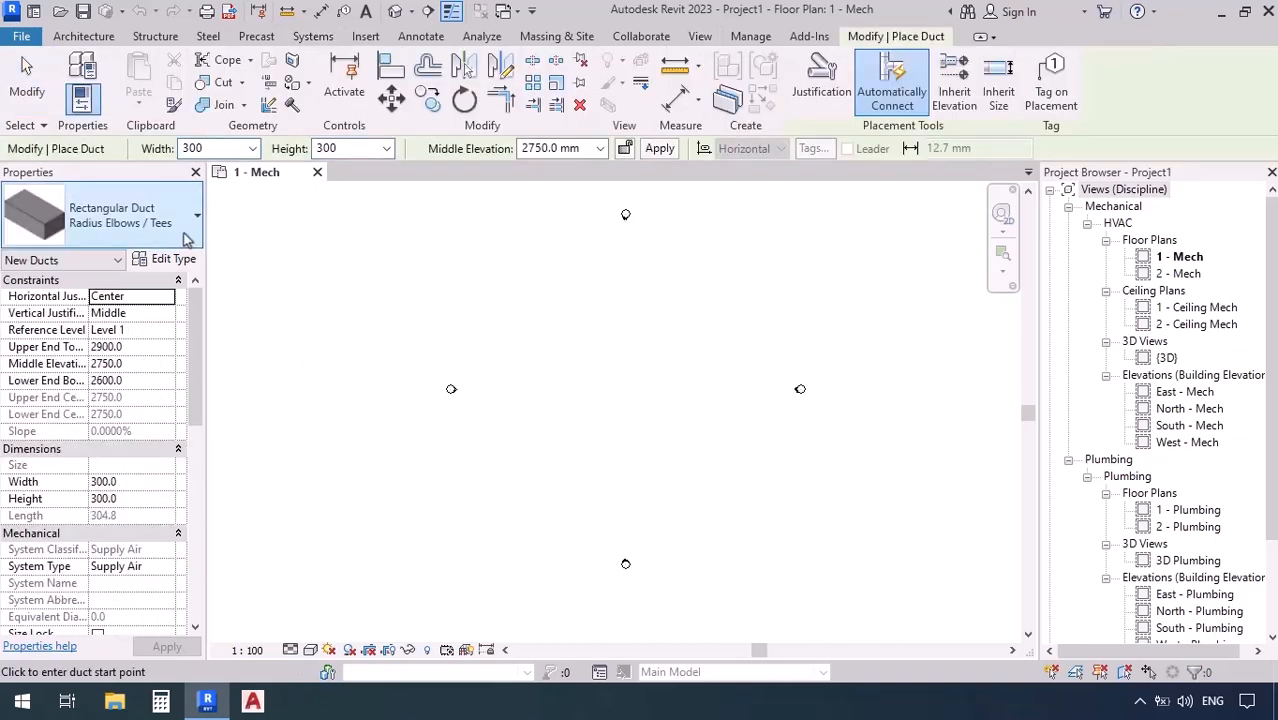
pyautogui.click(130, 218)
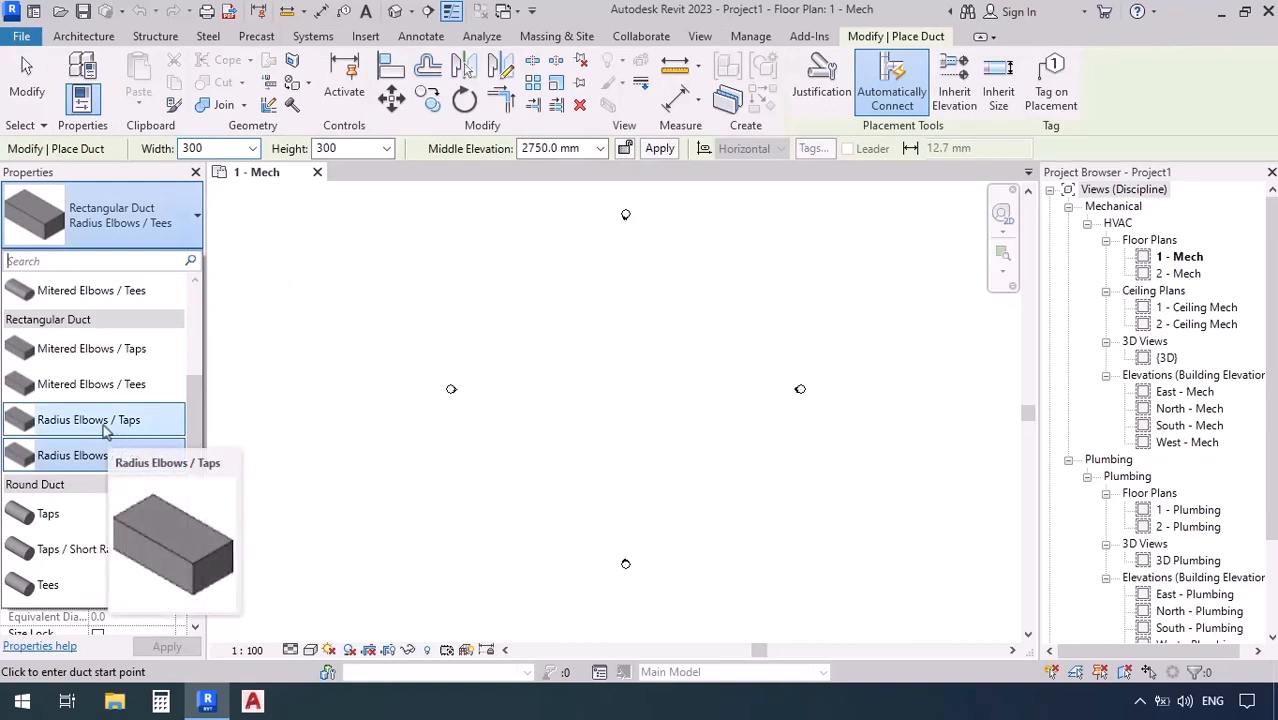
pyautogui.press('Escape')
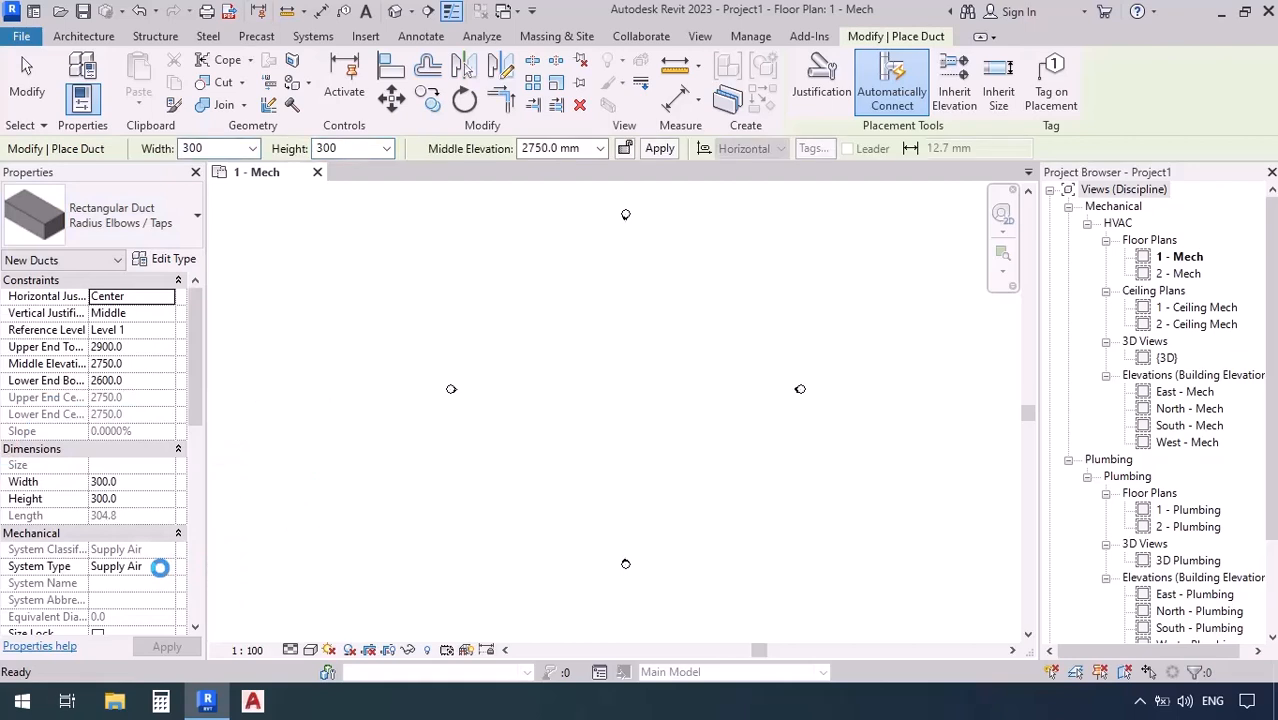
# Step: Set the new duct's width to 1000 mm and its height to 800 mm
pyautogui.click(224, 148)
pyautogui.write('1000')
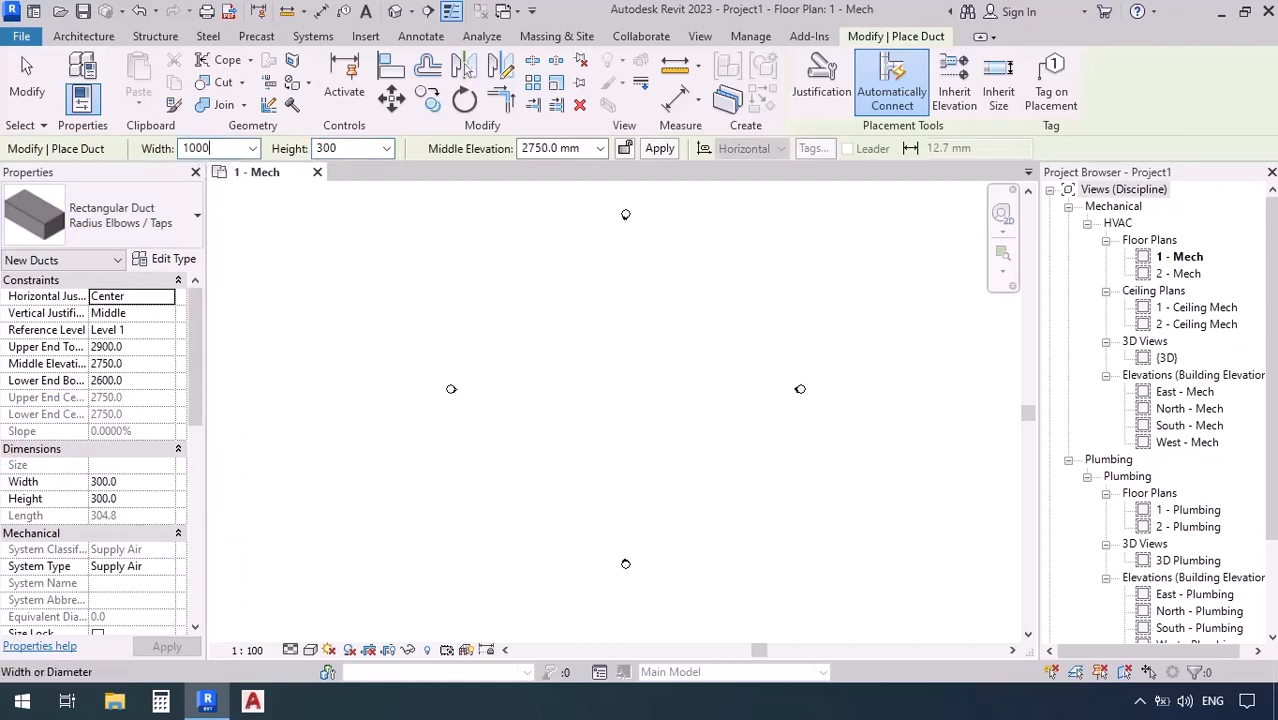
pyautogui.press('Return')
pyautogui.click(354, 147)
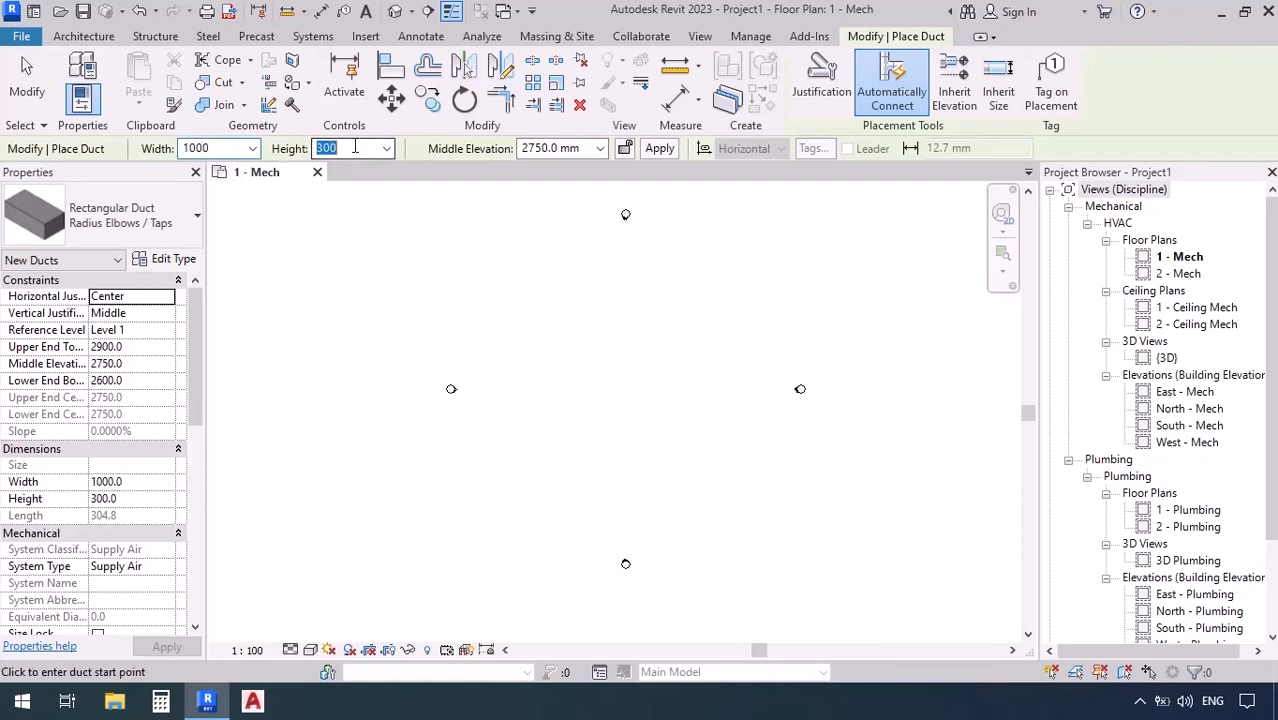
pyautogui.write('800')
pyautogui.press('Return')
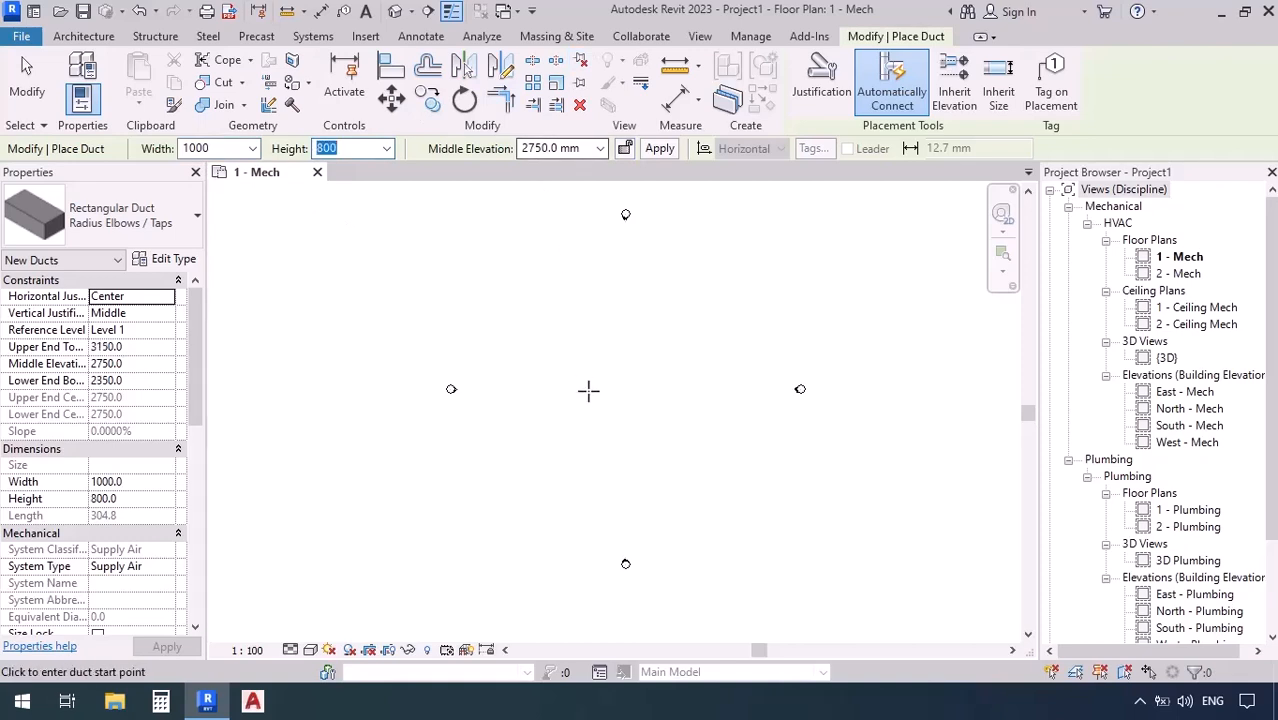
# Step: Draw a horizontal duct about 23000 mm long in the upper middle of the area between the elevation markers, and end the command
pyautogui.click(510, 355)
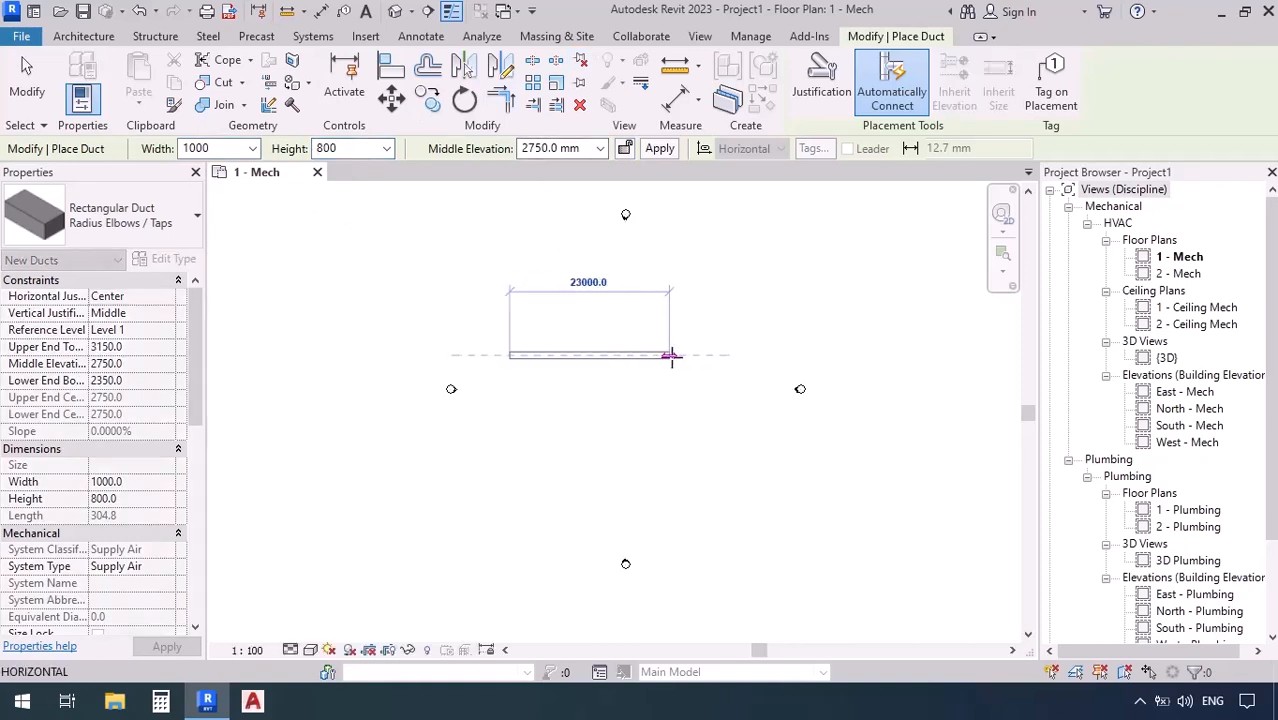
pyautogui.click(669, 356)
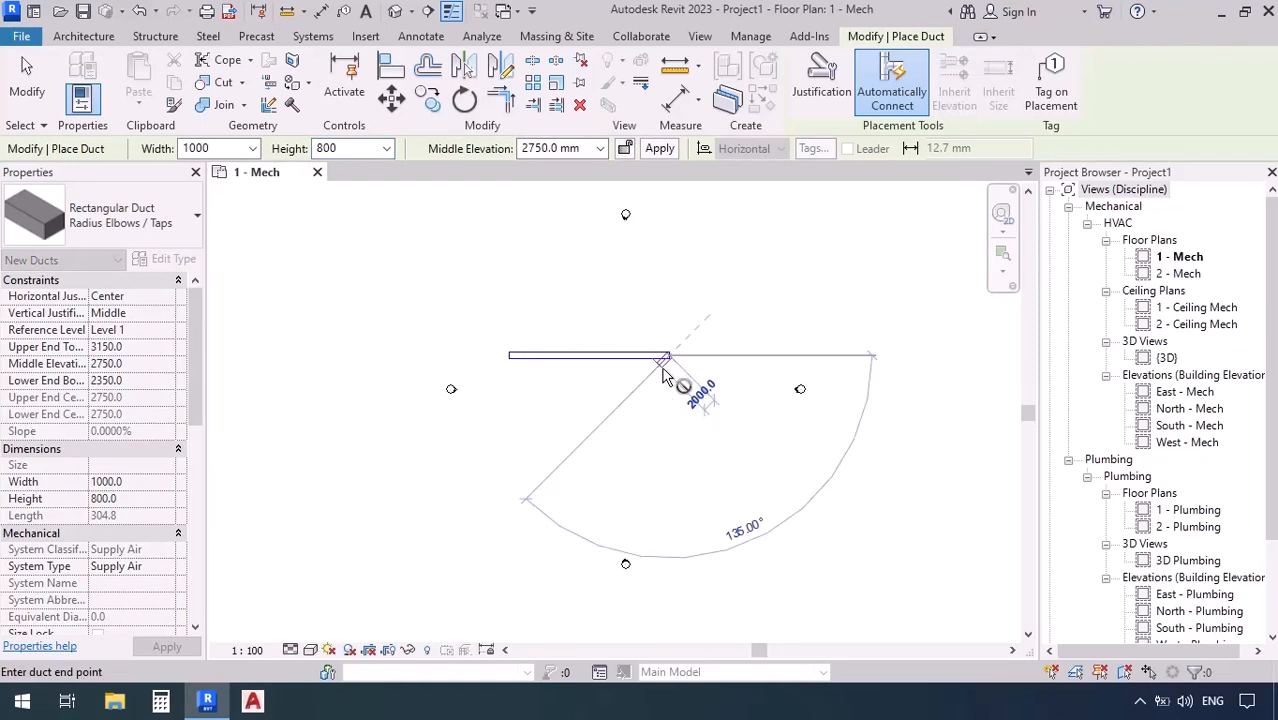
pyautogui.press('Escape')
pyautogui.scroll(5, 553, 357)
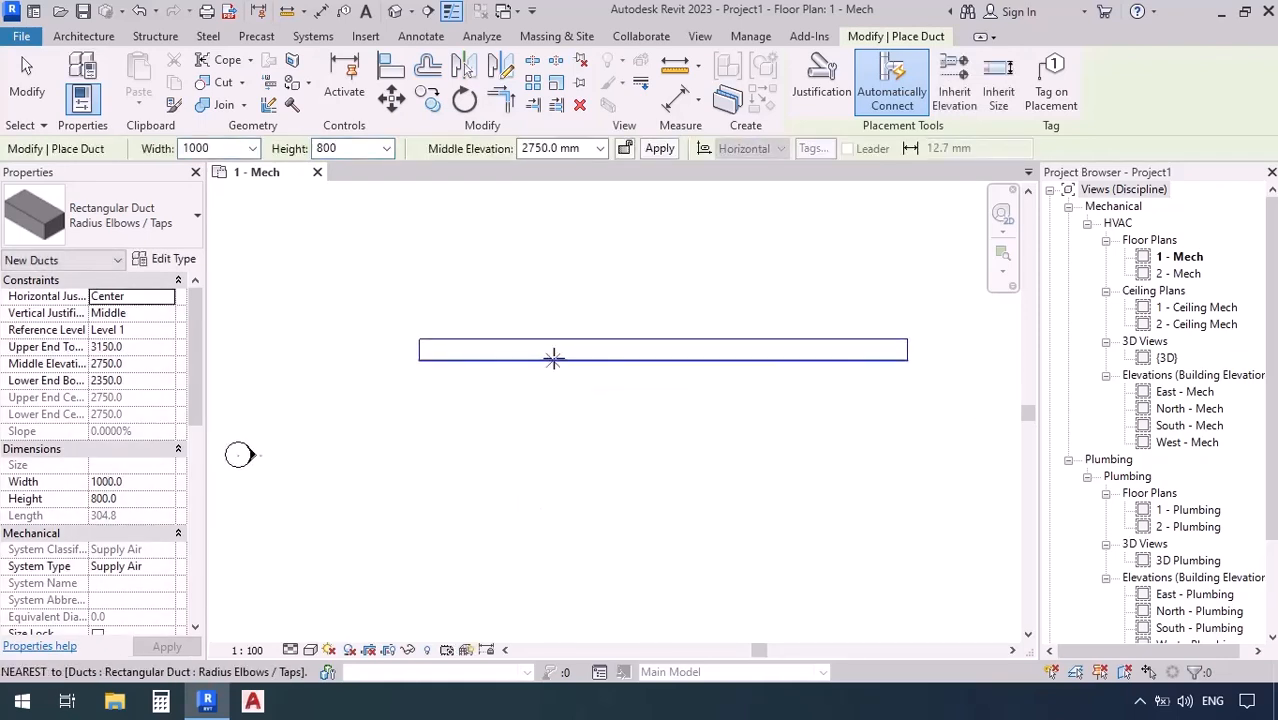
pyautogui.moveTo(585, 428); pyautogui.dragTo(563, 514, button='middle')
pyautogui.scroll(1, 542, 414)
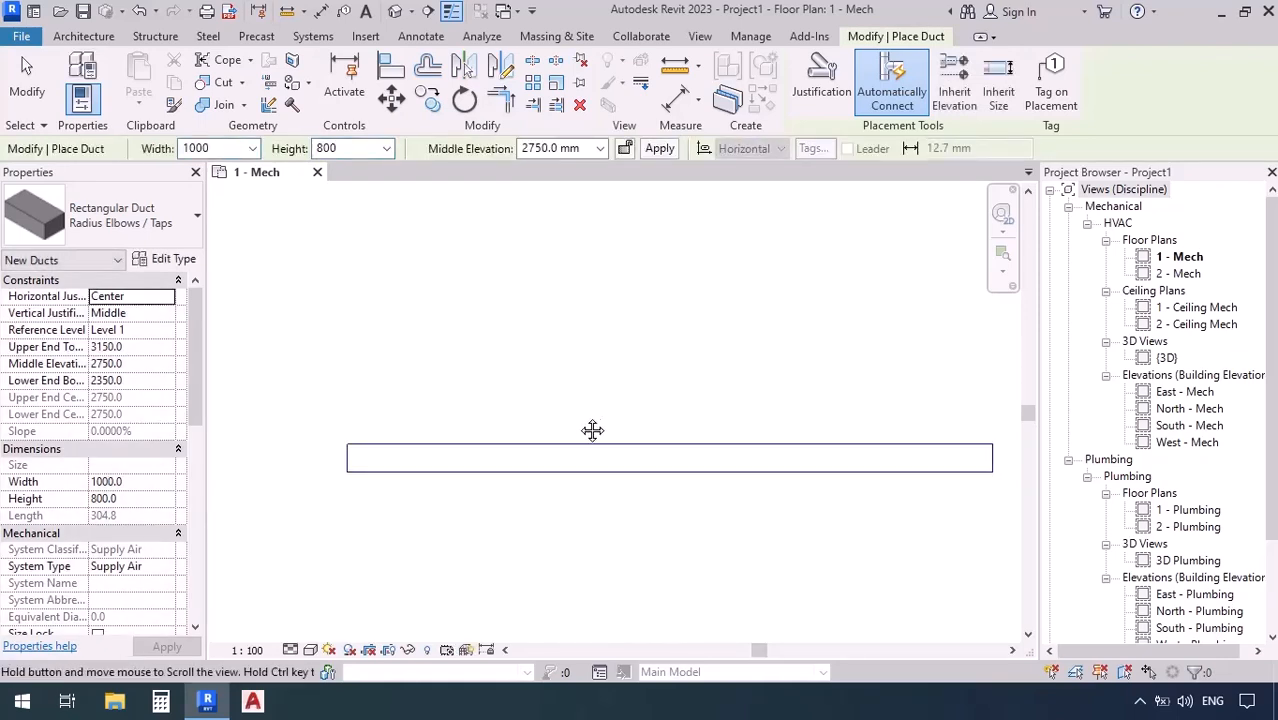
pyautogui.moveTo(592, 430); pyautogui.dragTo(551, 439, button='middle')
pyautogui.scroll(3, 294, 505)
pyautogui.moveTo(295, 484); pyautogui.dragTo(330, 534, button='middle')
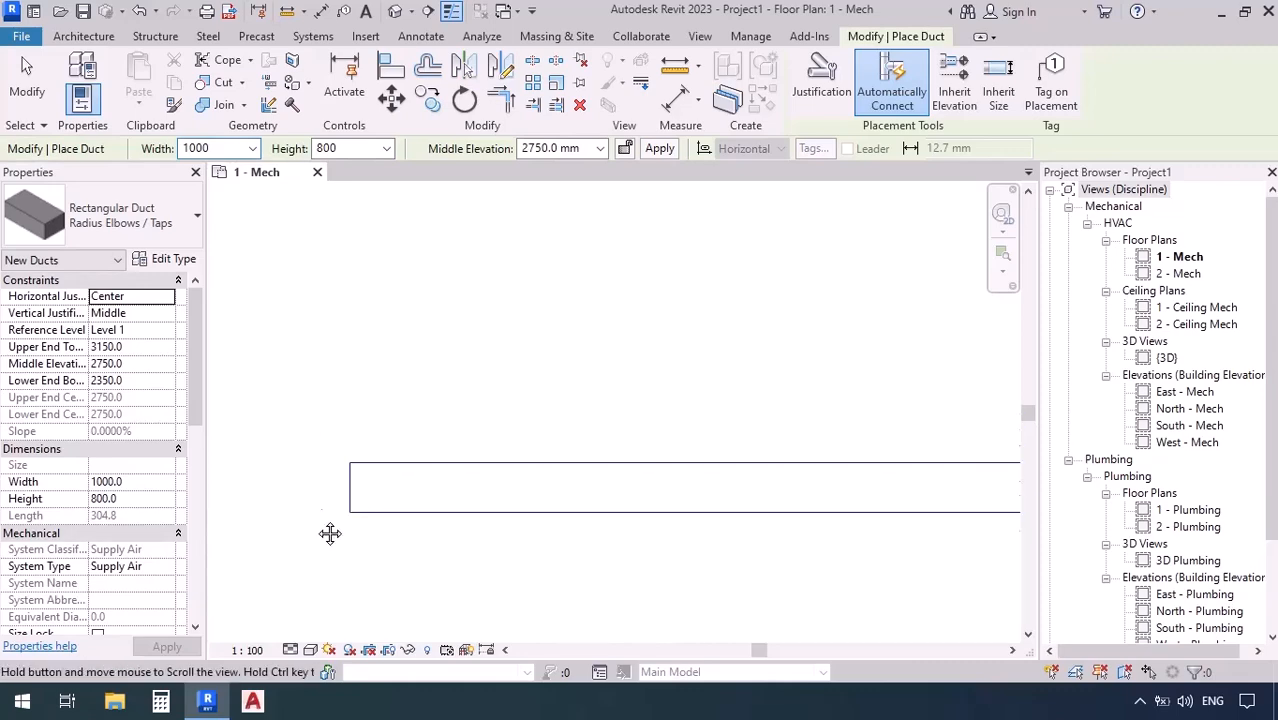
pyautogui.press('Escape')
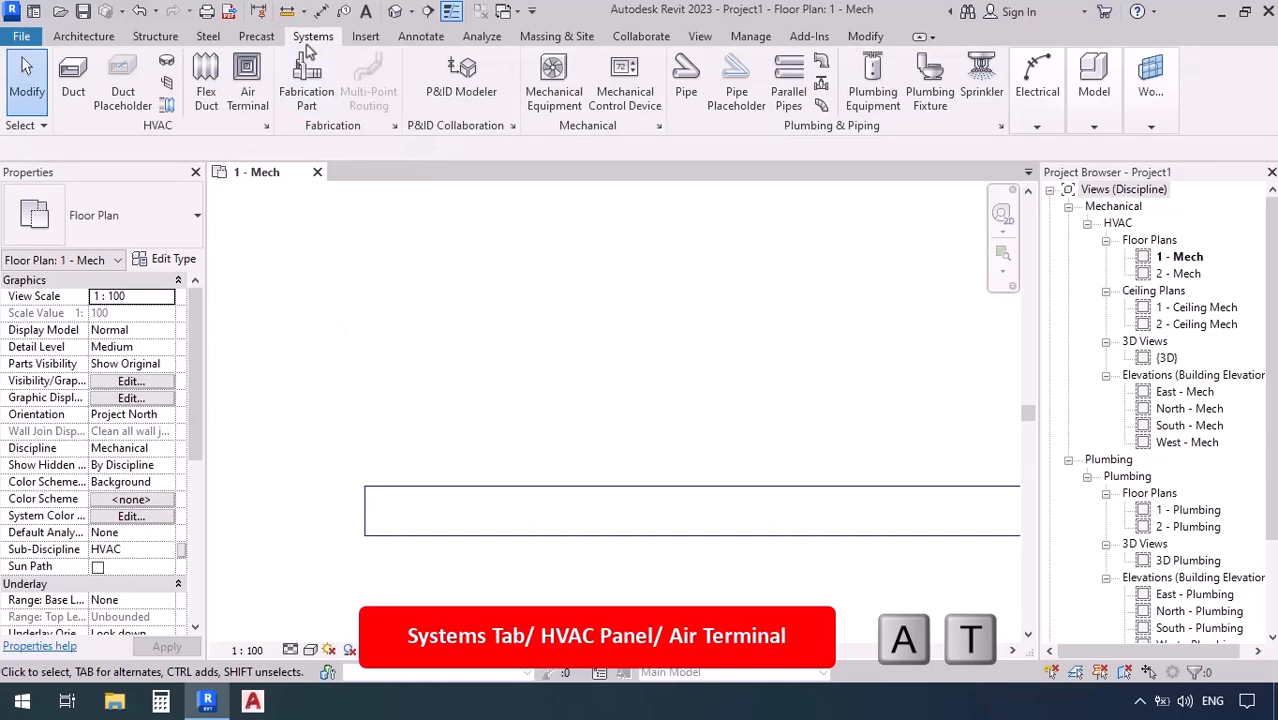
# Step: Start placing an air terminal, review the available families and choose M_Supply Diffuser, 600 x 600 Face 300 x 300 Connection
pyautogui.click(250, 100)
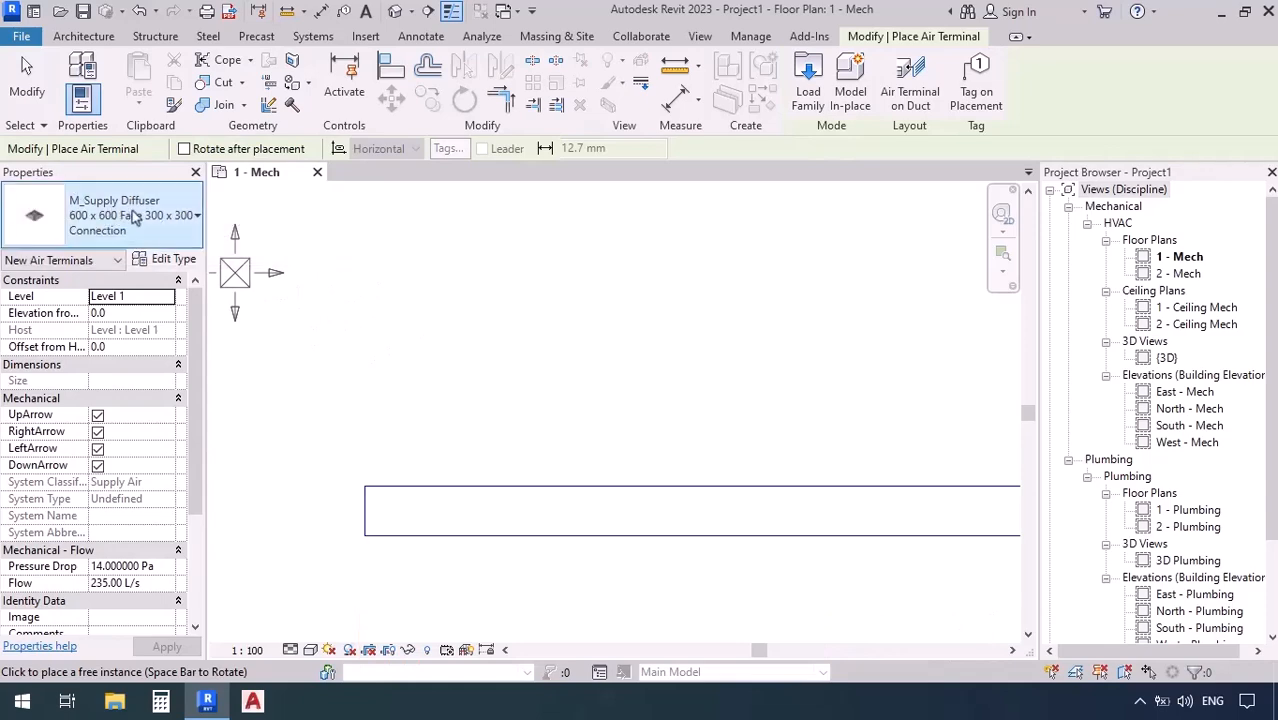
pyautogui.click(192, 229)
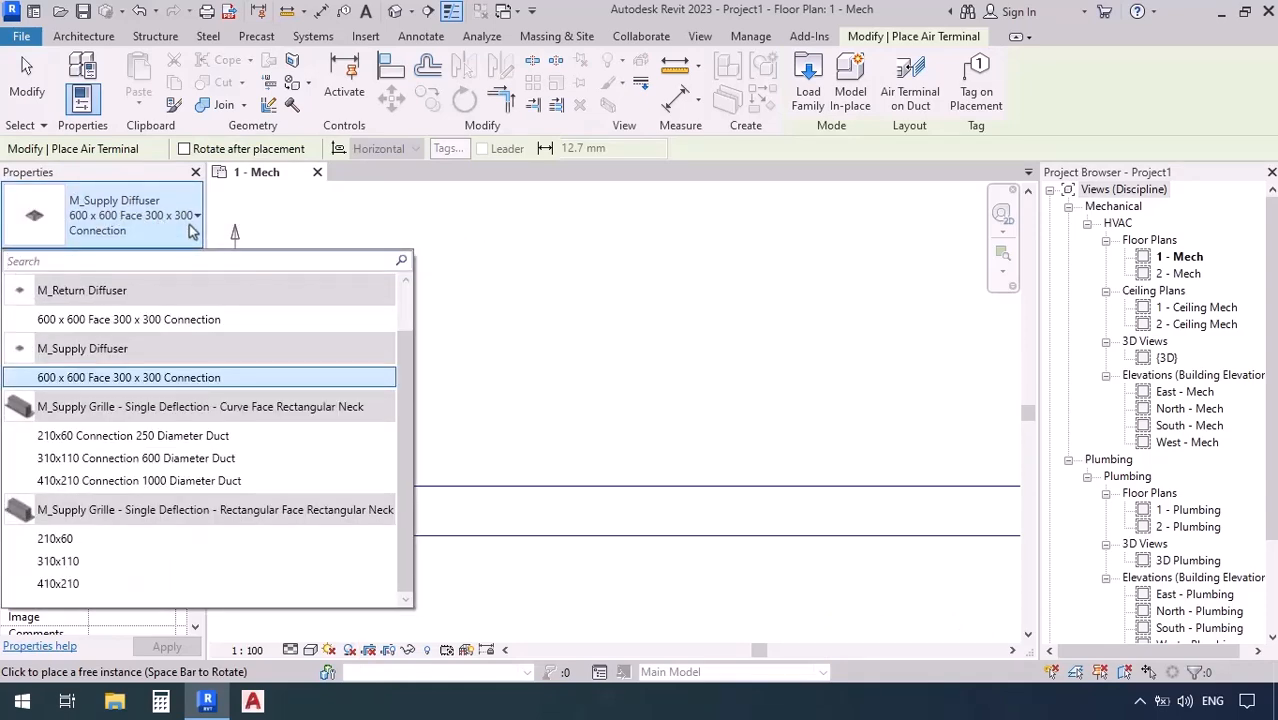
pyautogui.scroll(1, 396, 406)
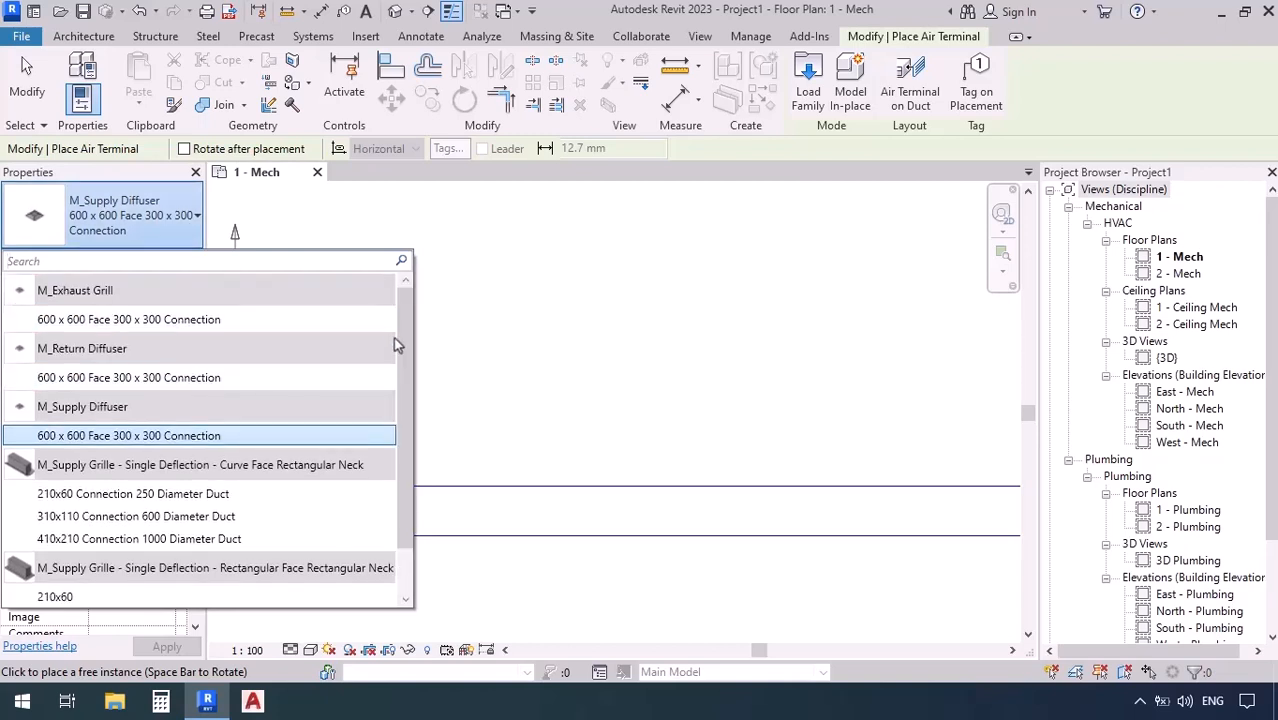
pyautogui.moveTo(73, 290)
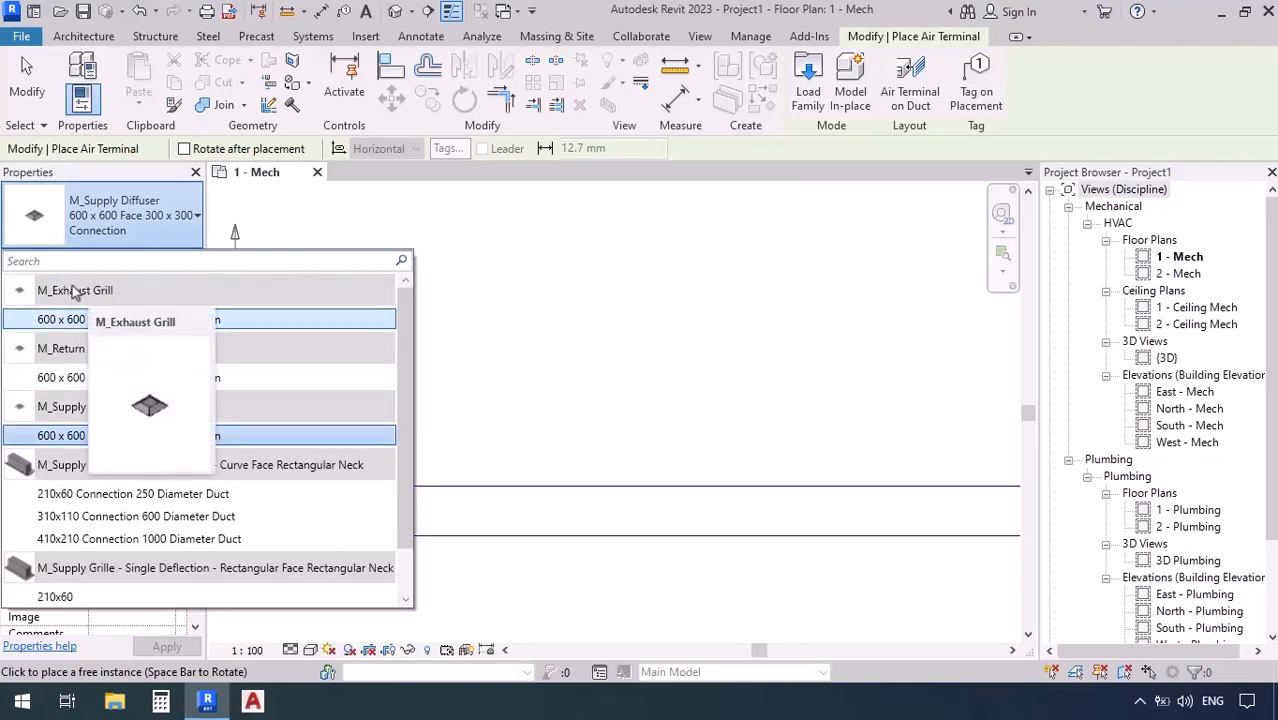
pyautogui.moveTo(82, 357)
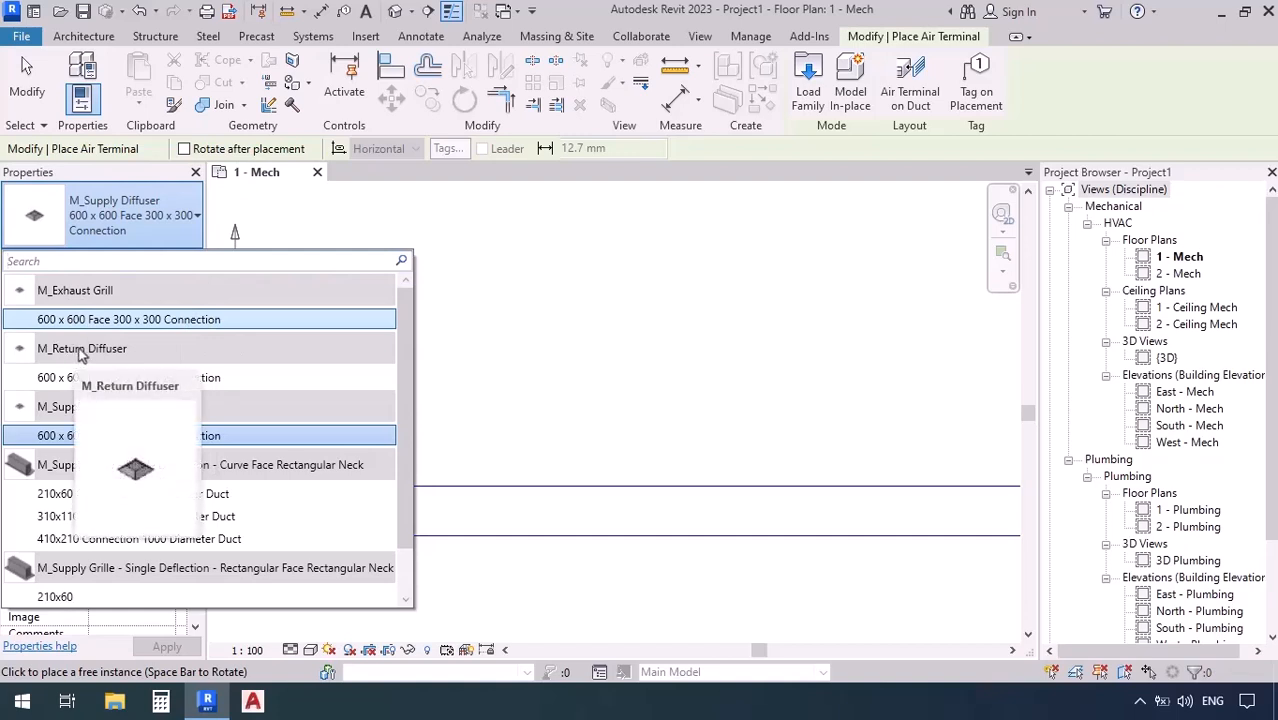
pyautogui.moveTo(80, 416)
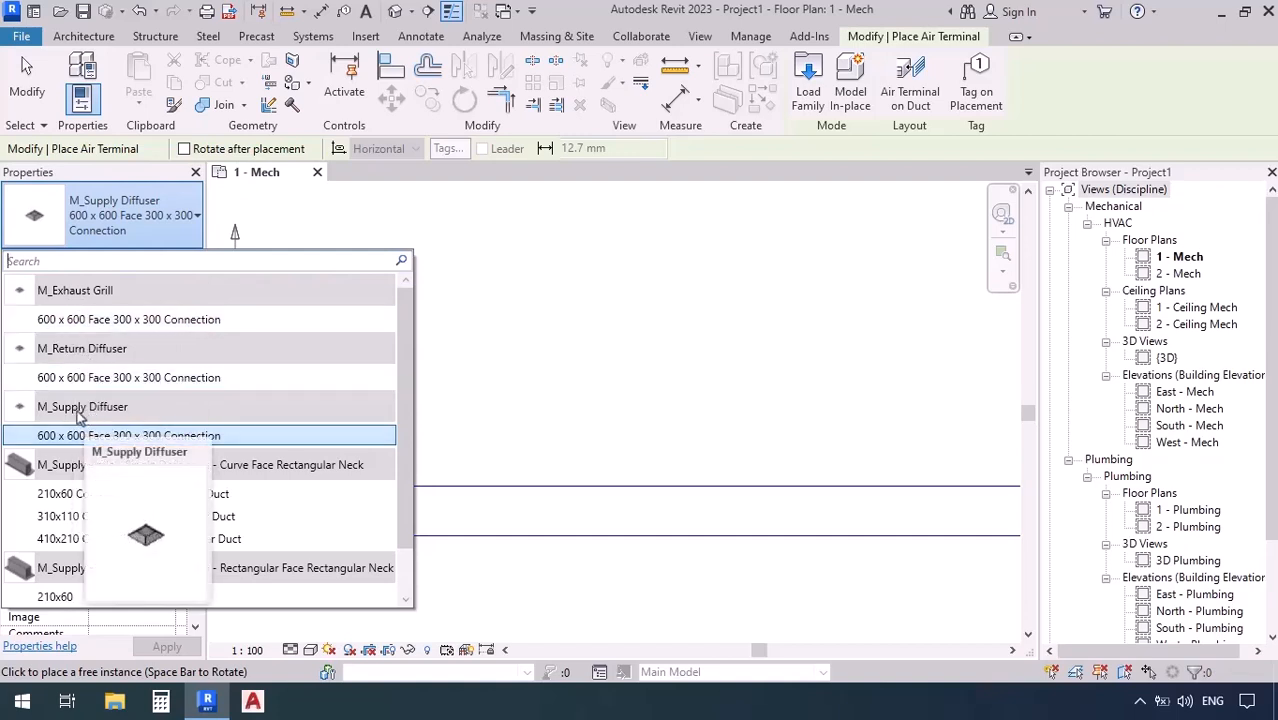
pyautogui.scroll(-1, 130, 510)
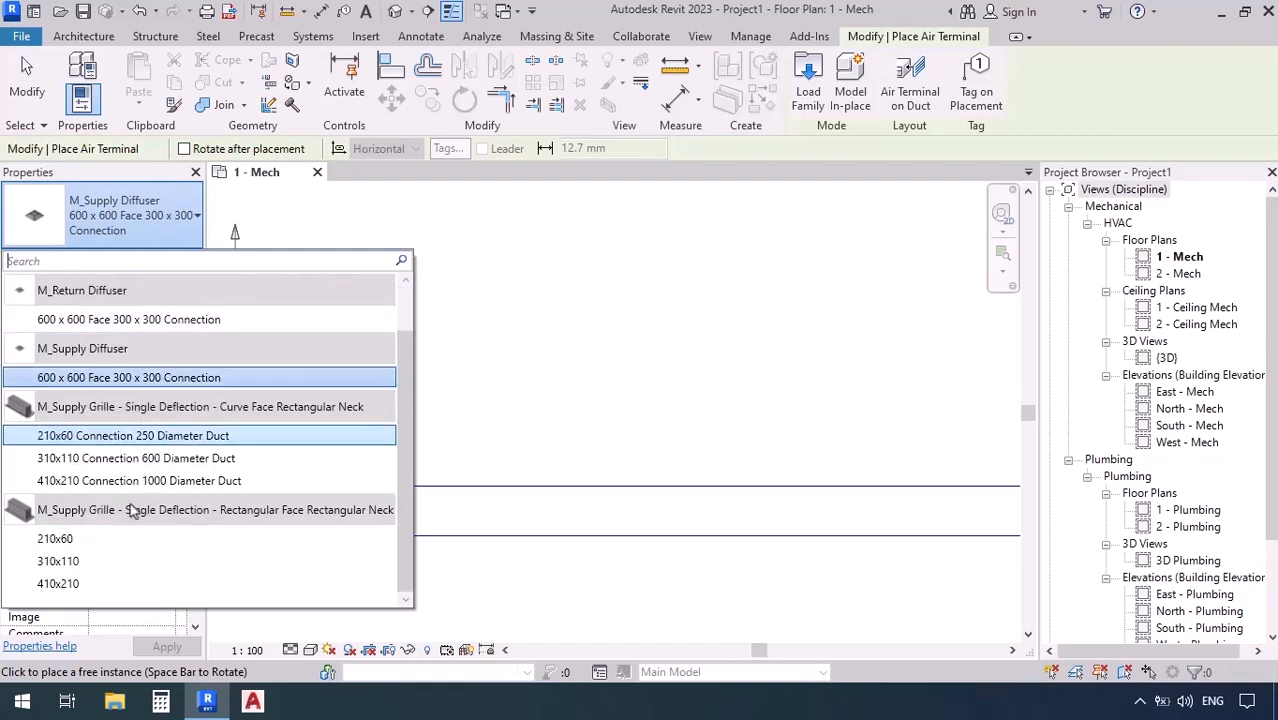
pyautogui.moveTo(85, 525)
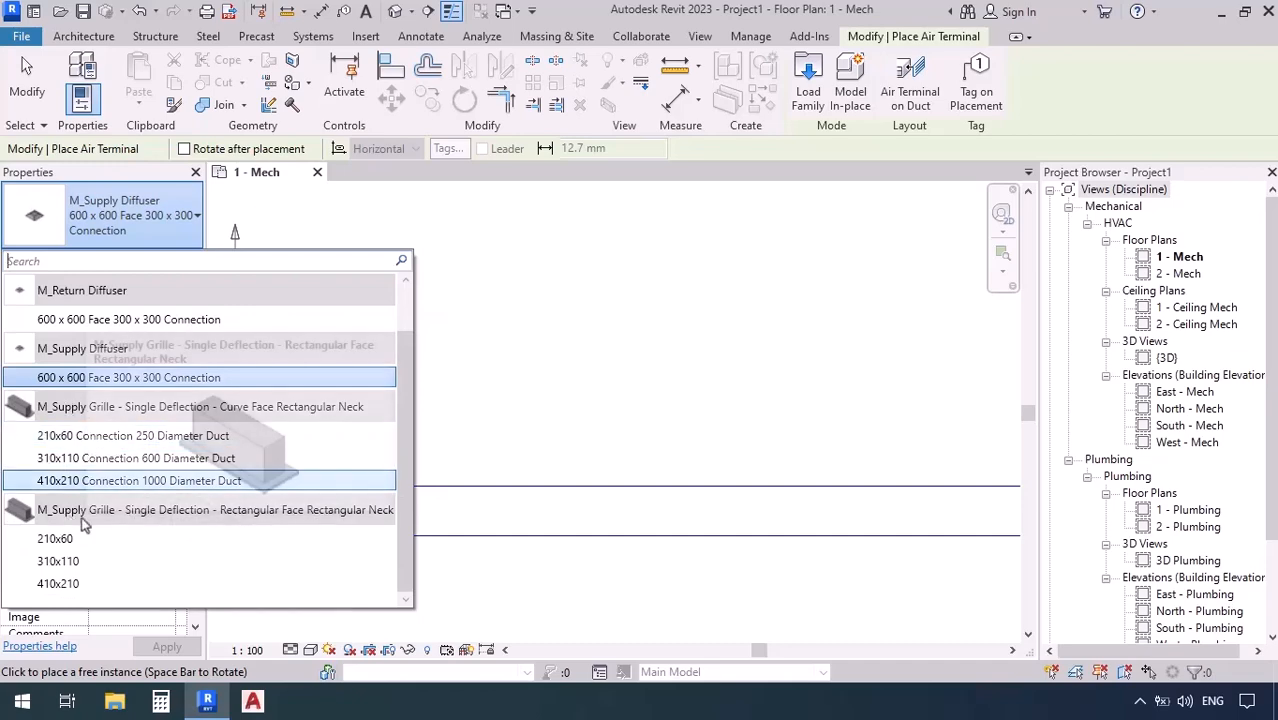
pyautogui.moveTo(48, 448)
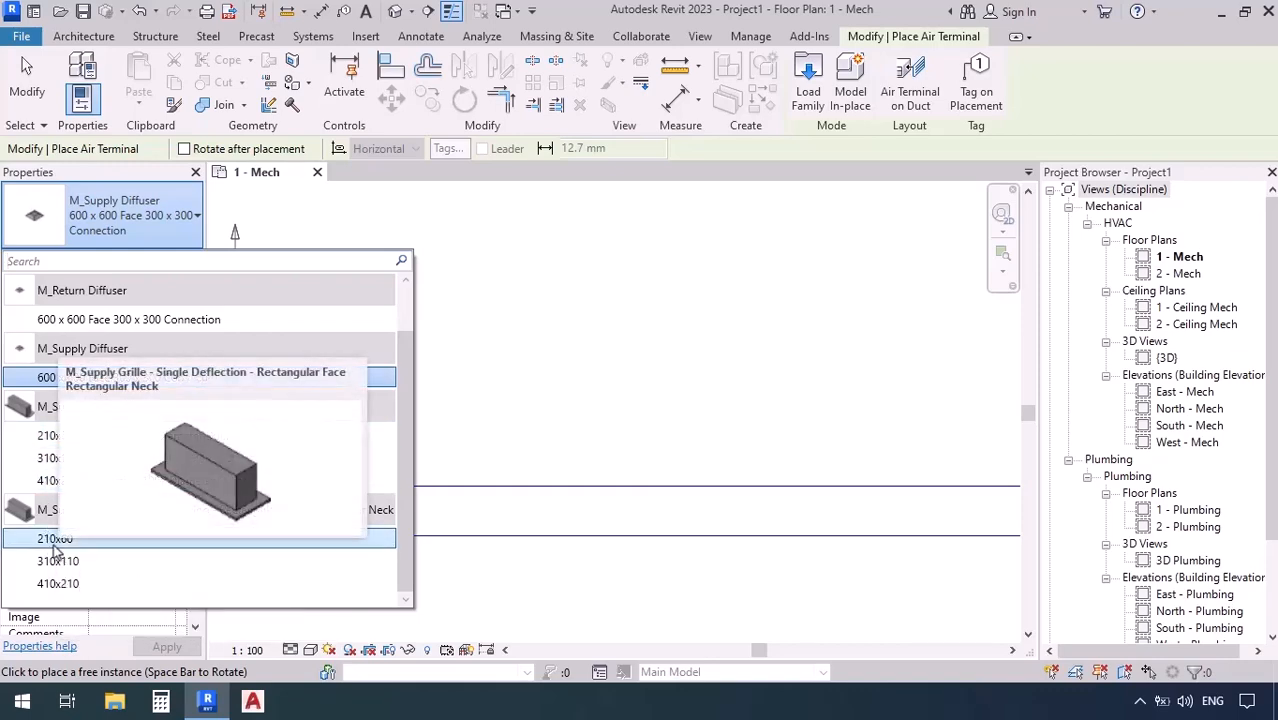
pyautogui.scroll(1, 120, 435)
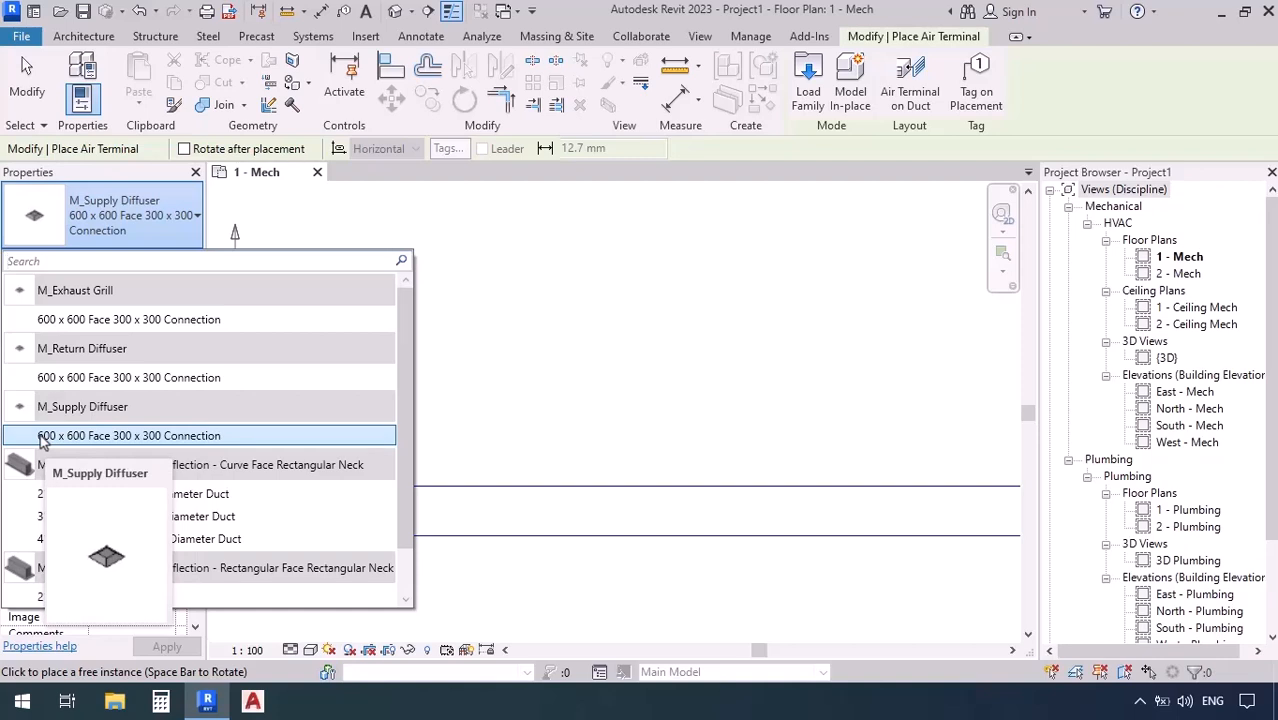
pyautogui.click(183, 441)
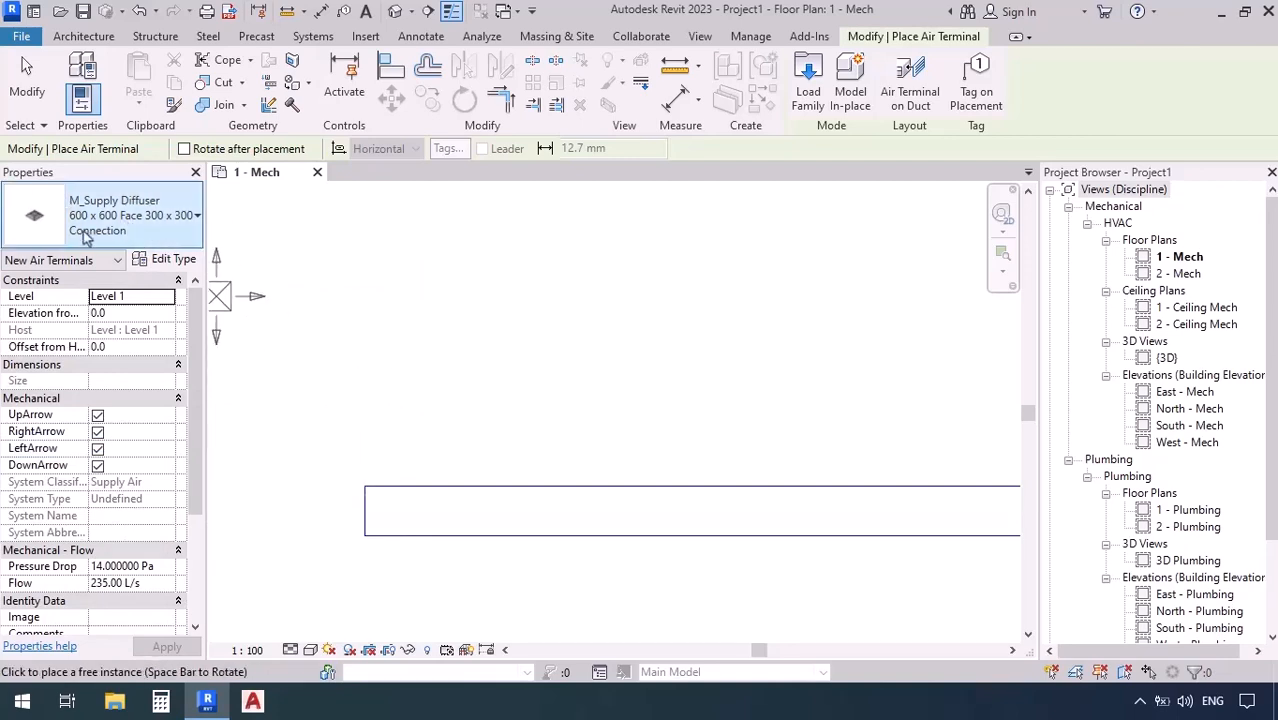
# Step: Place the supply diffuser just above the duct's left end in plan, with an elevation from Level 1 of 2000 mm
pyautogui.moveTo(205, 369); pyautogui.dragTo(302, 363)
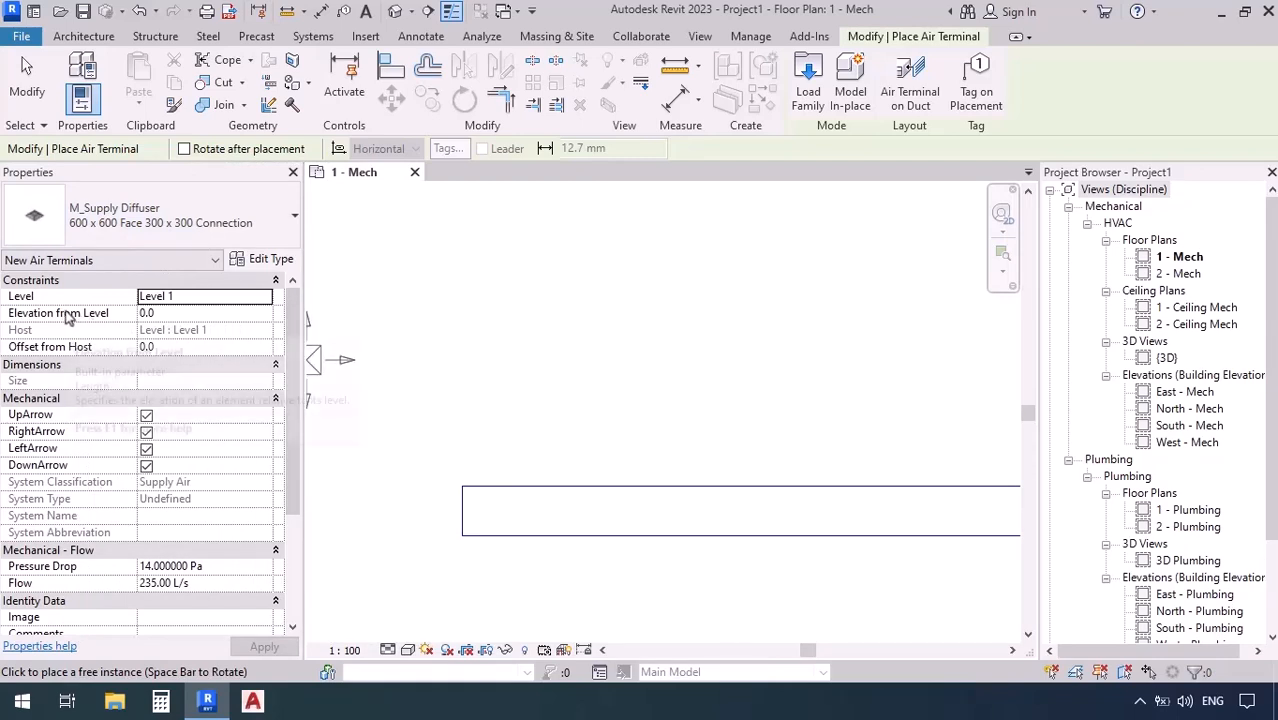
pyautogui.click(180, 316)
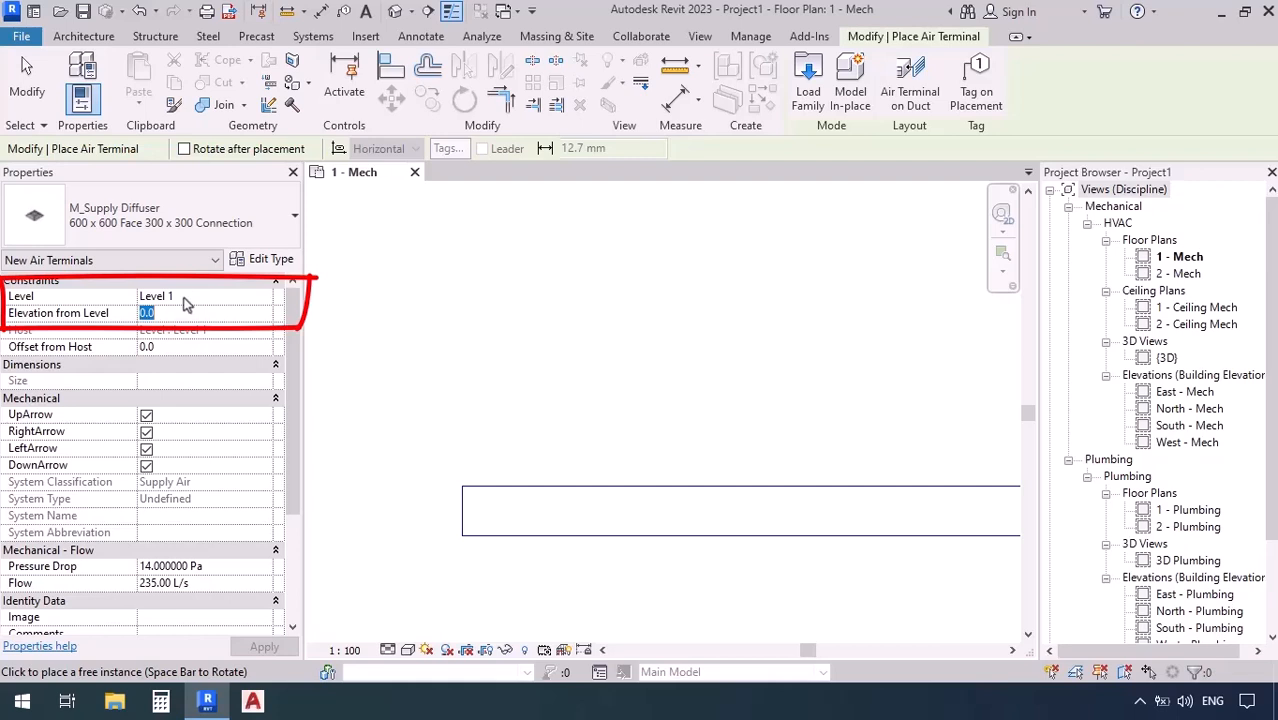
pyautogui.doubleClick(176, 315)
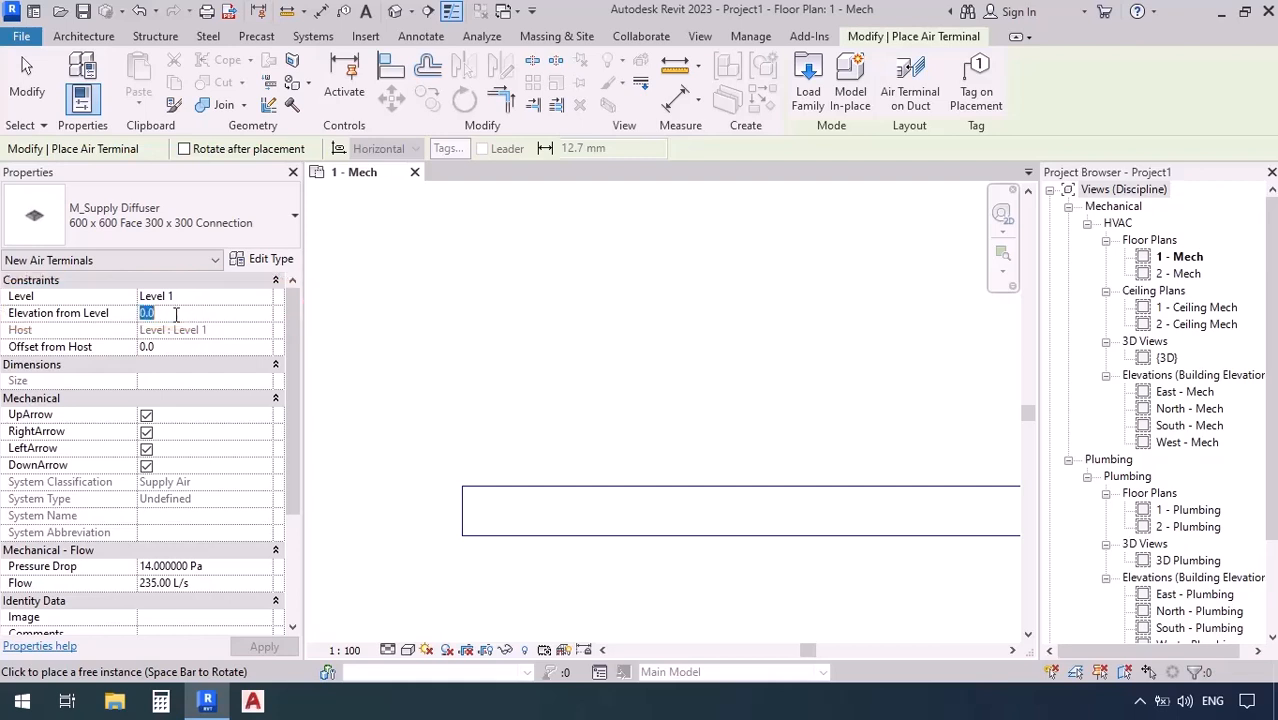
pyautogui.write('2000')
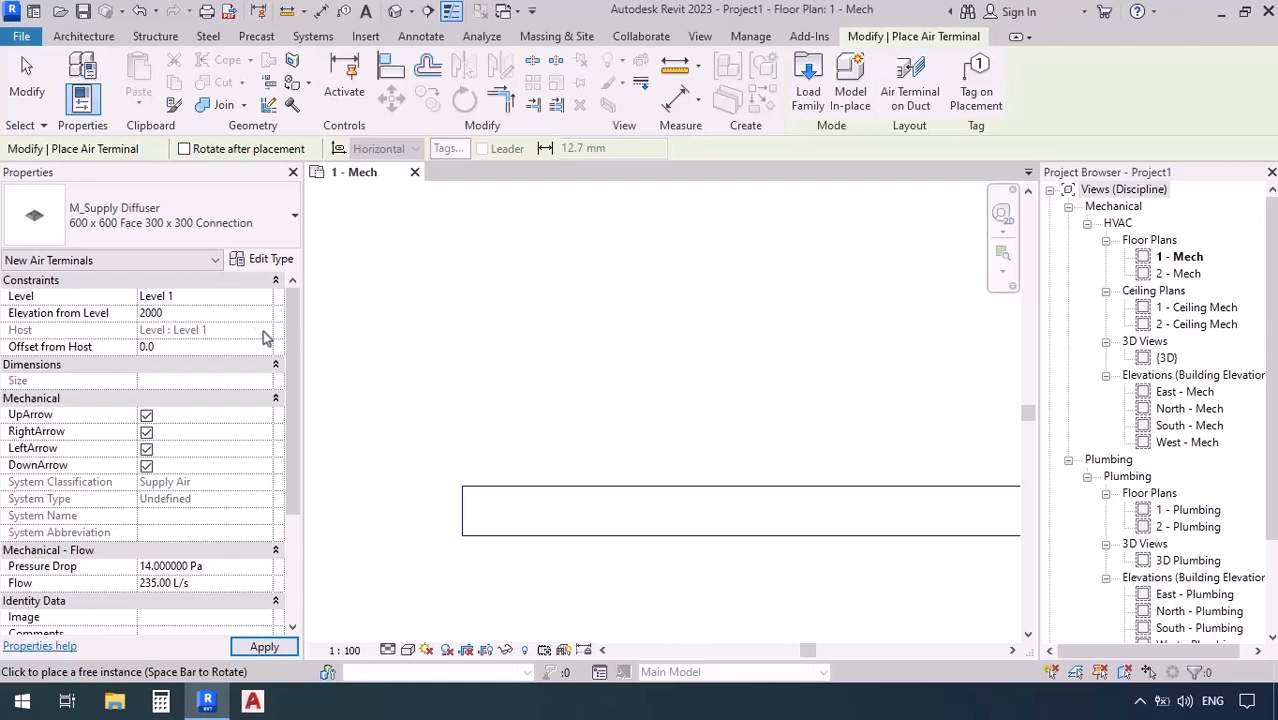
pyautogui.click(530, 351)
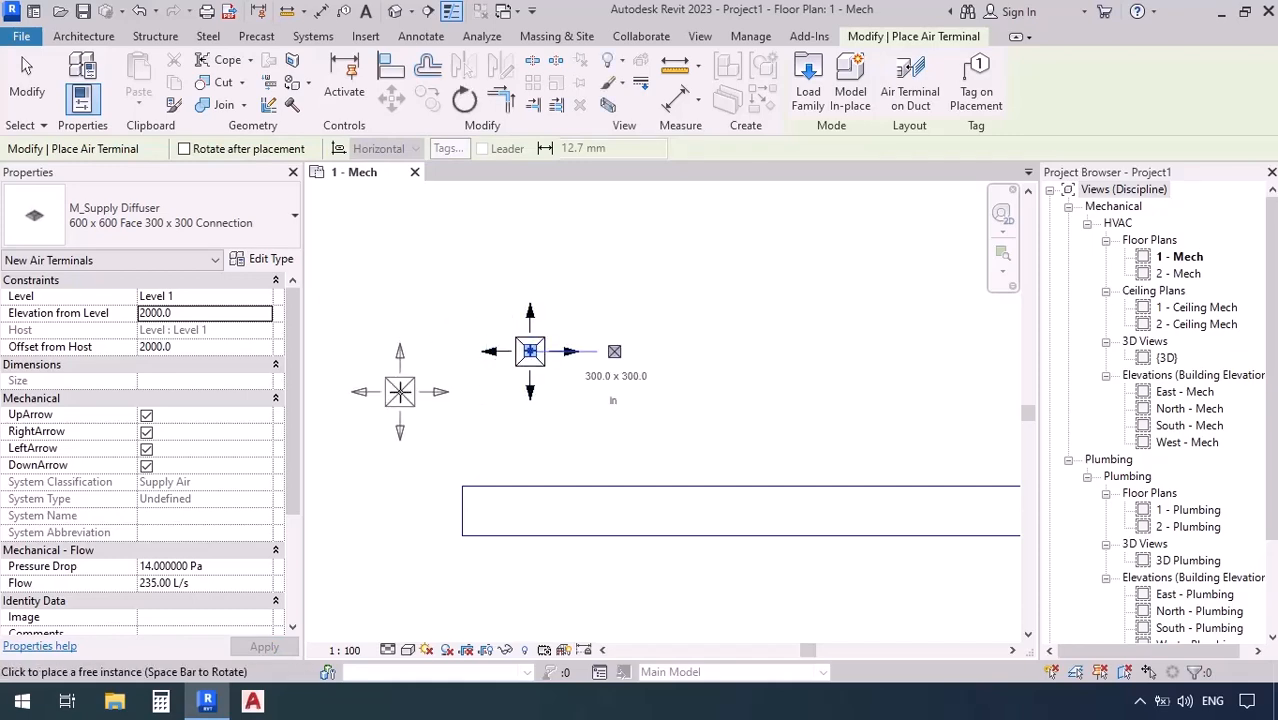
pyautogui.press('Escape')
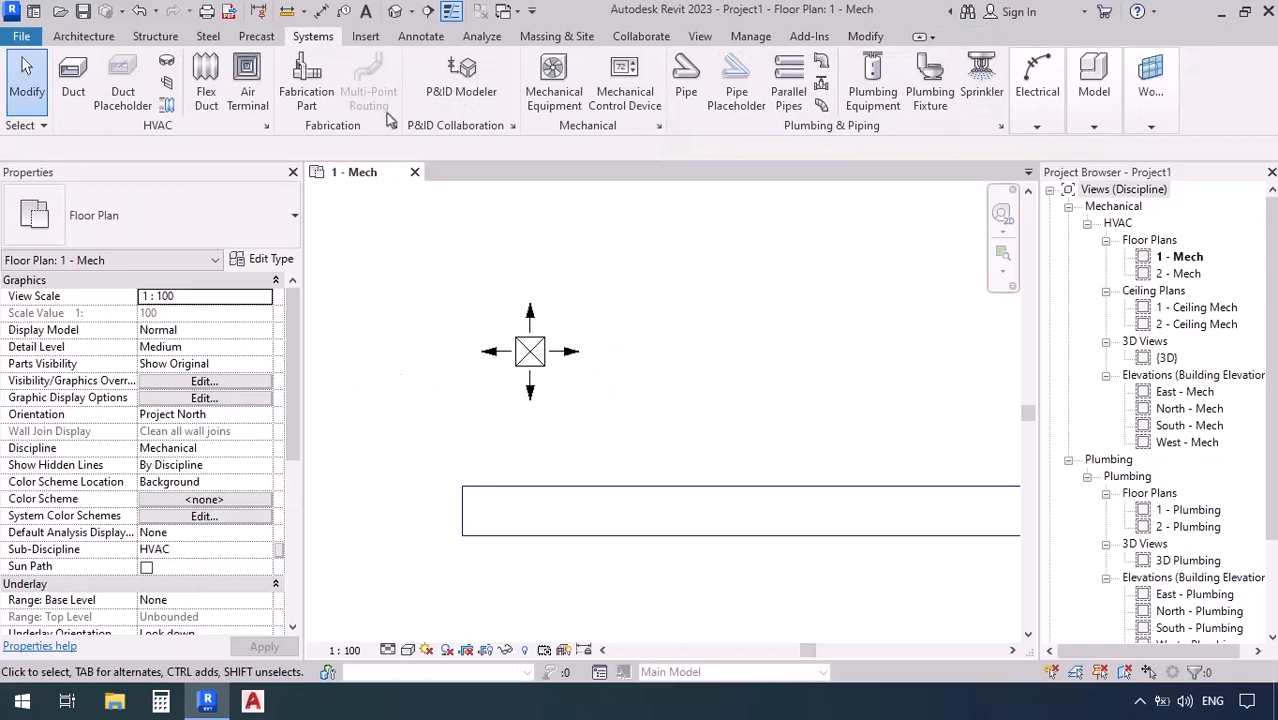
# Step: Draw a vertical section line across the duct just right of the diffuser, looking left toward the diffuser
pyautogui.click(427, 12)
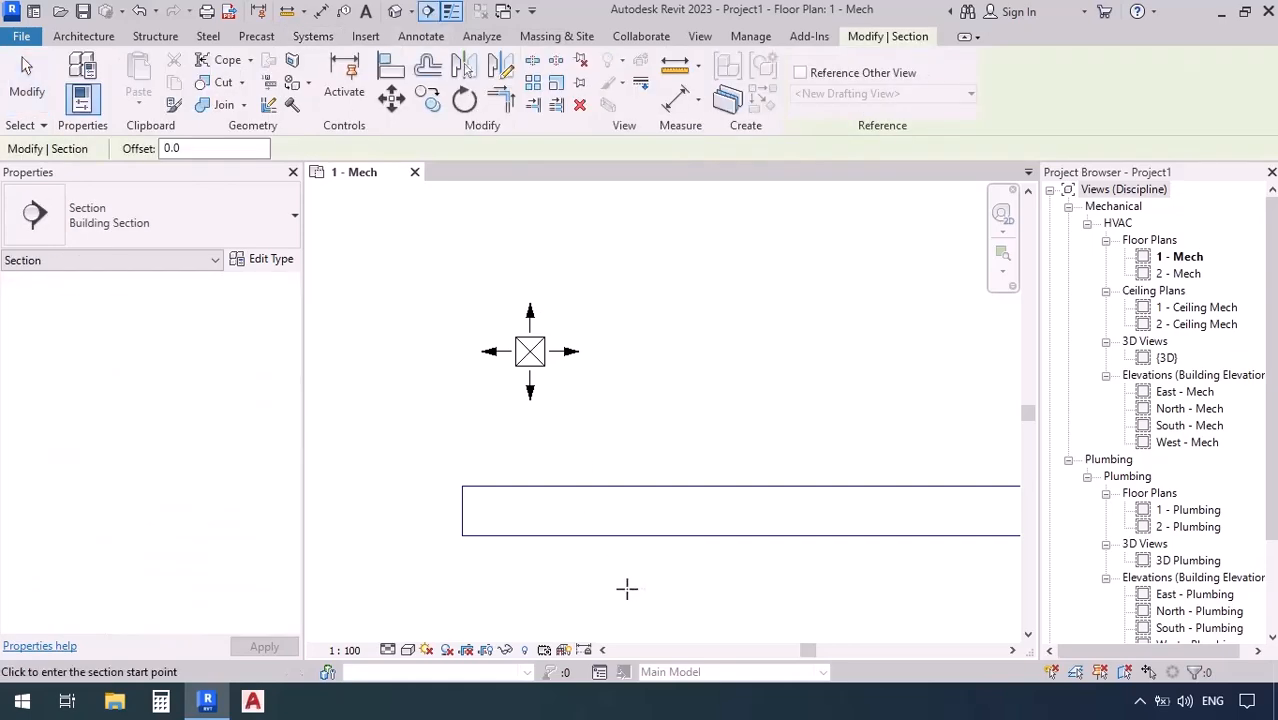
pyautogui.click(626, 588)
pyautogui.click(626, 221)
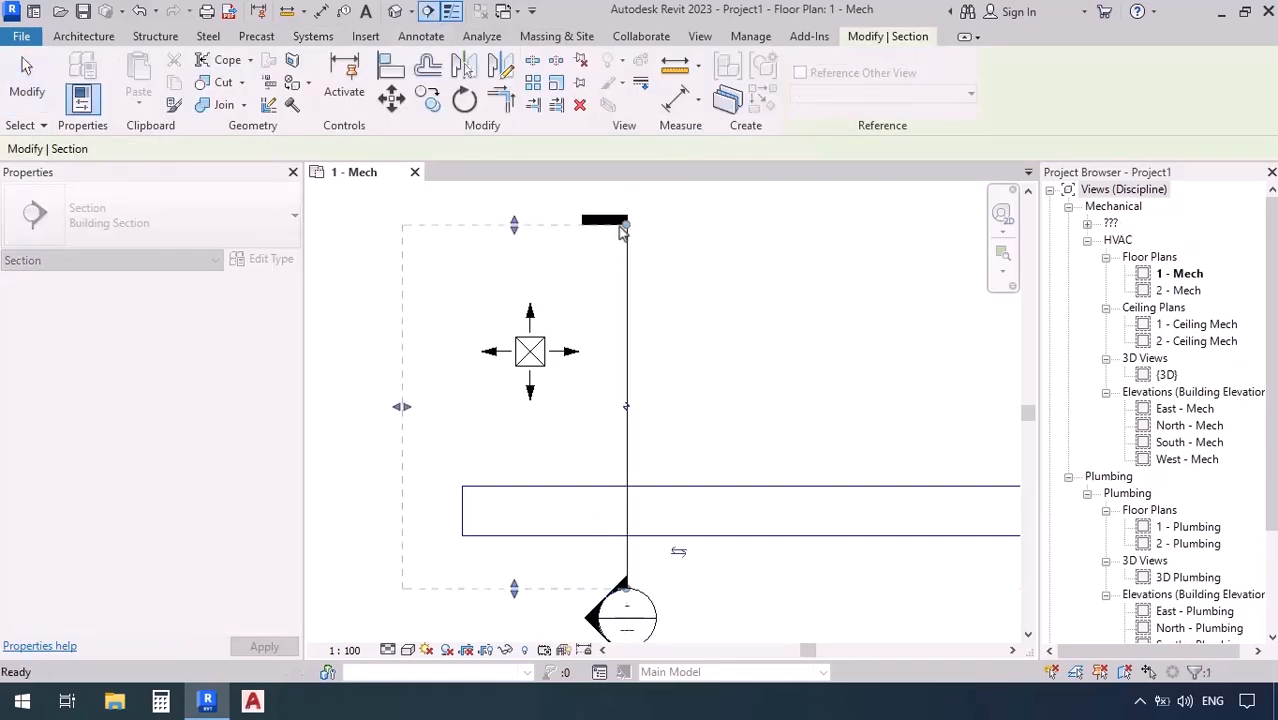
pyautogui.click(707, 385)
pyautogui.scroll(-1, 405, 336)
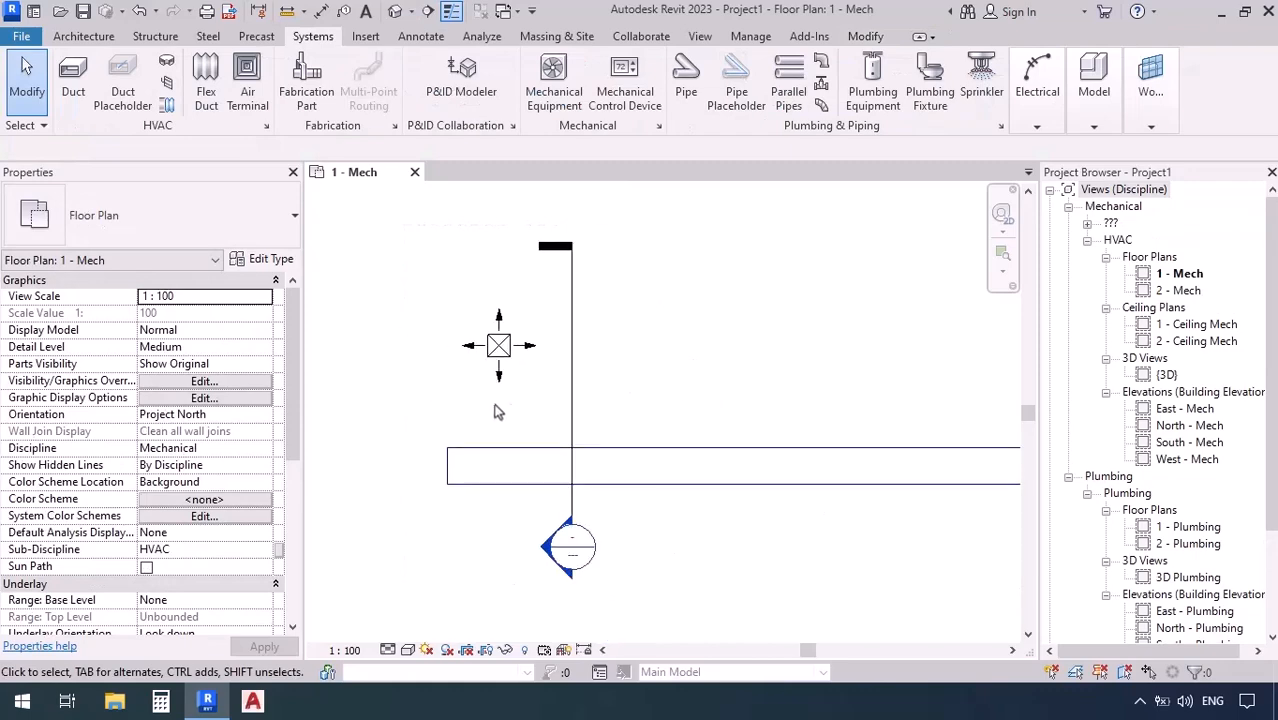
# Step: Open the view of the section line and extend its crop region's lower edge down past Level 1
pyautogui.click(571, 393)
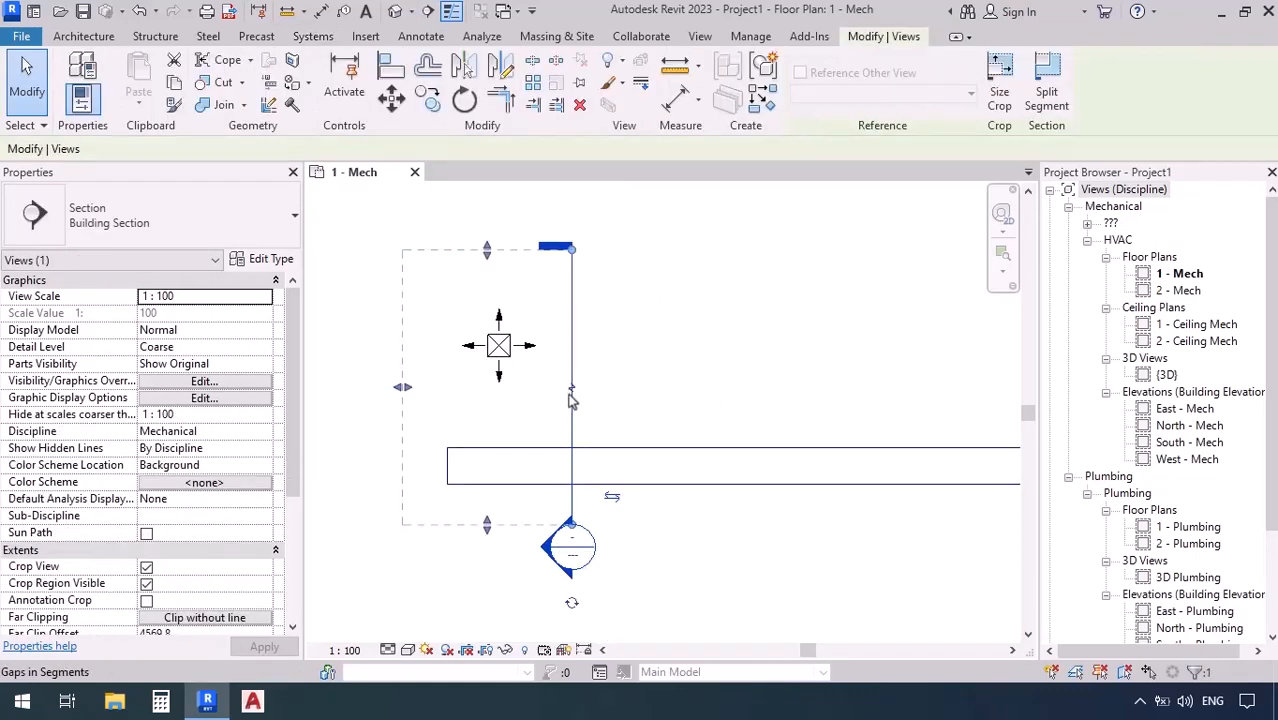
pyautogui.rightClick(571, 399)
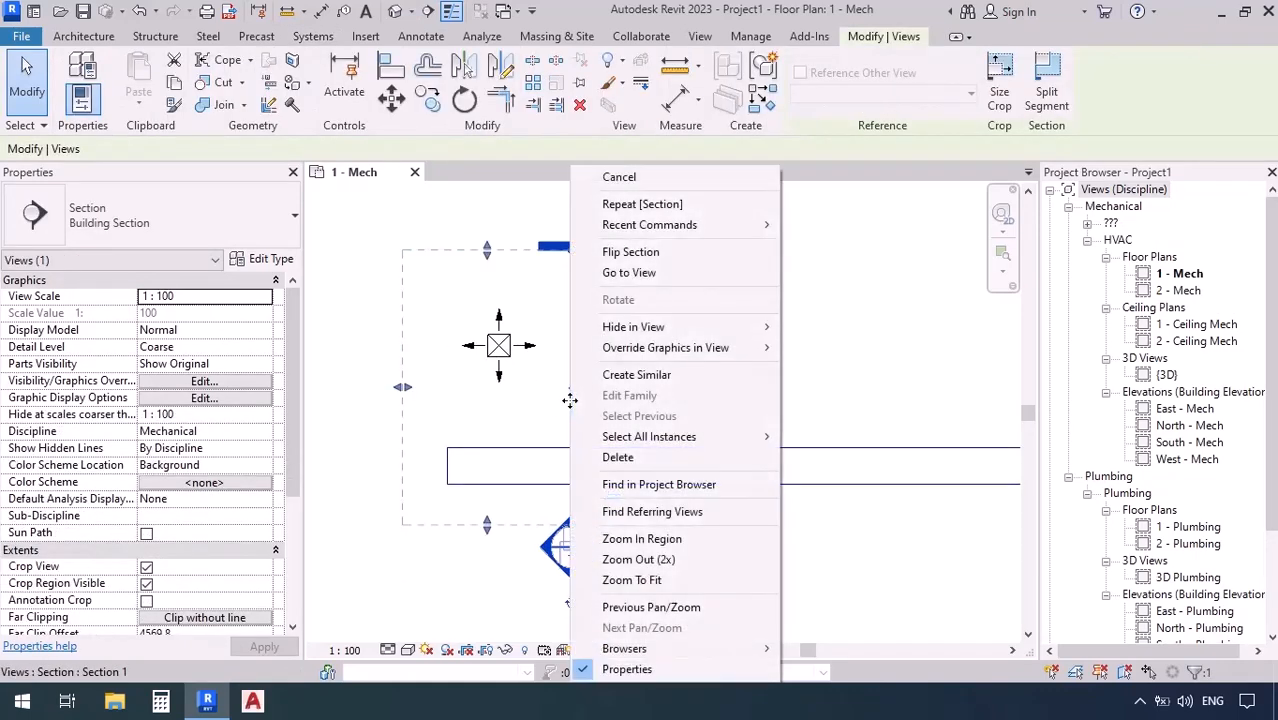
pyautogui.click(622, 273)
pyautogui.scroll(-3, 605, 285)
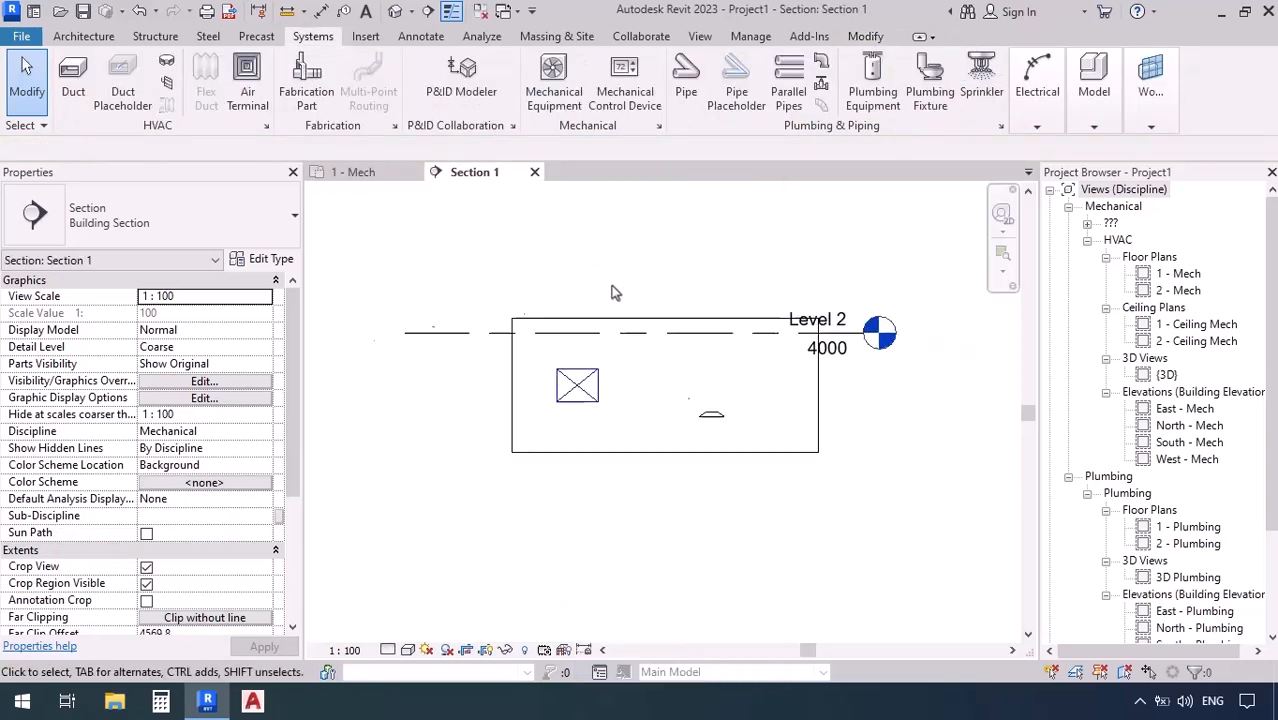
pyautogui.click(640, 396)
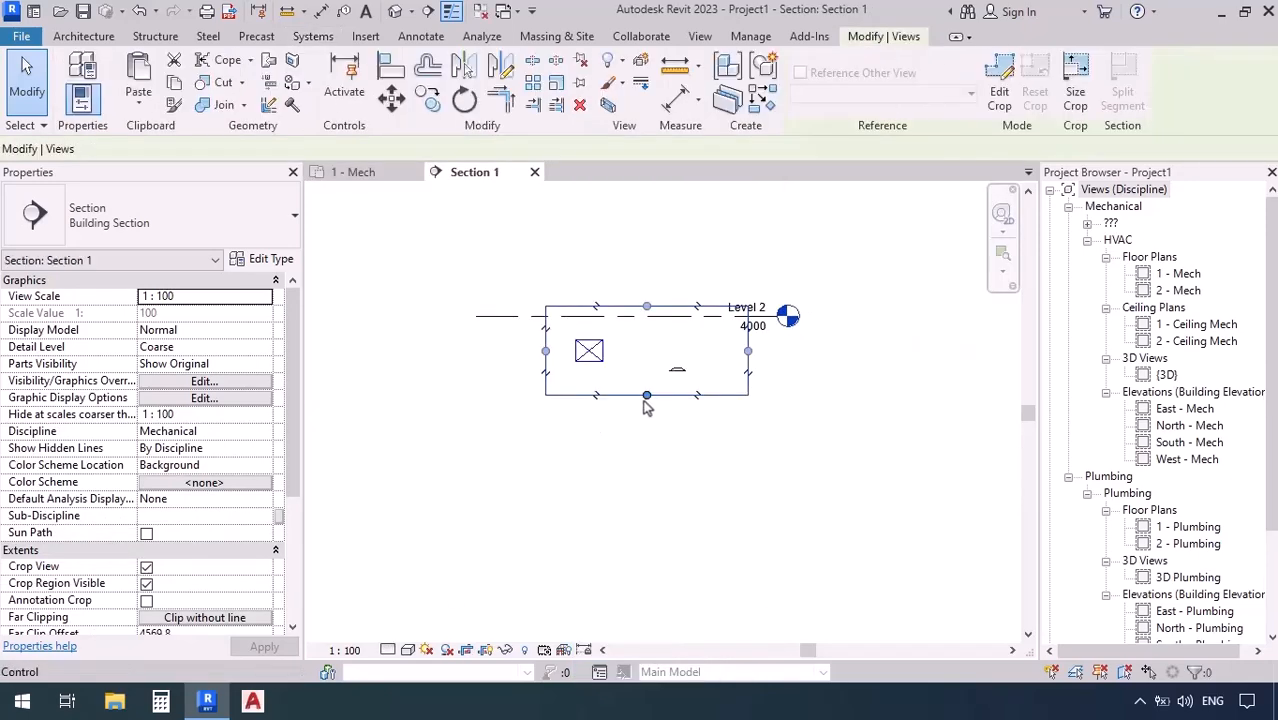
pyautogui.moveTo(646, 394); pyautogui.dragTo(640, 484)
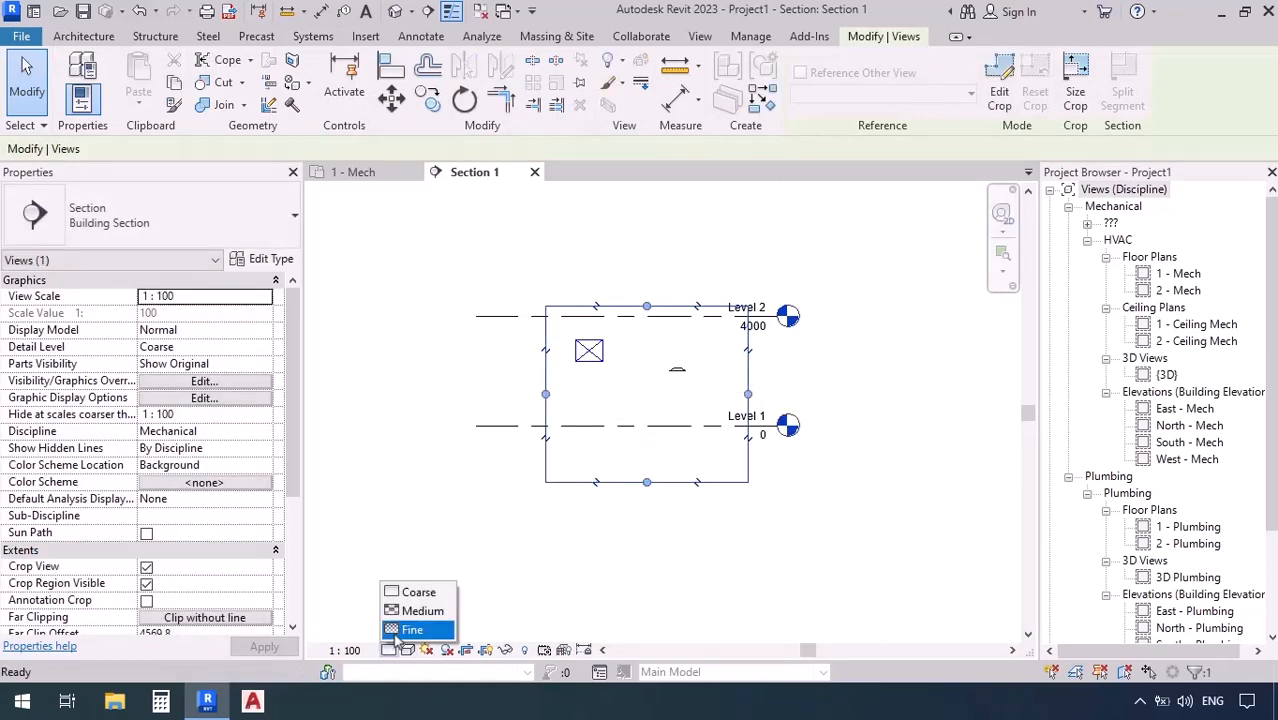
# Step: Set the section view's detail level to Fine and its visual style to Shaded
pyautogui.click(410, 630)
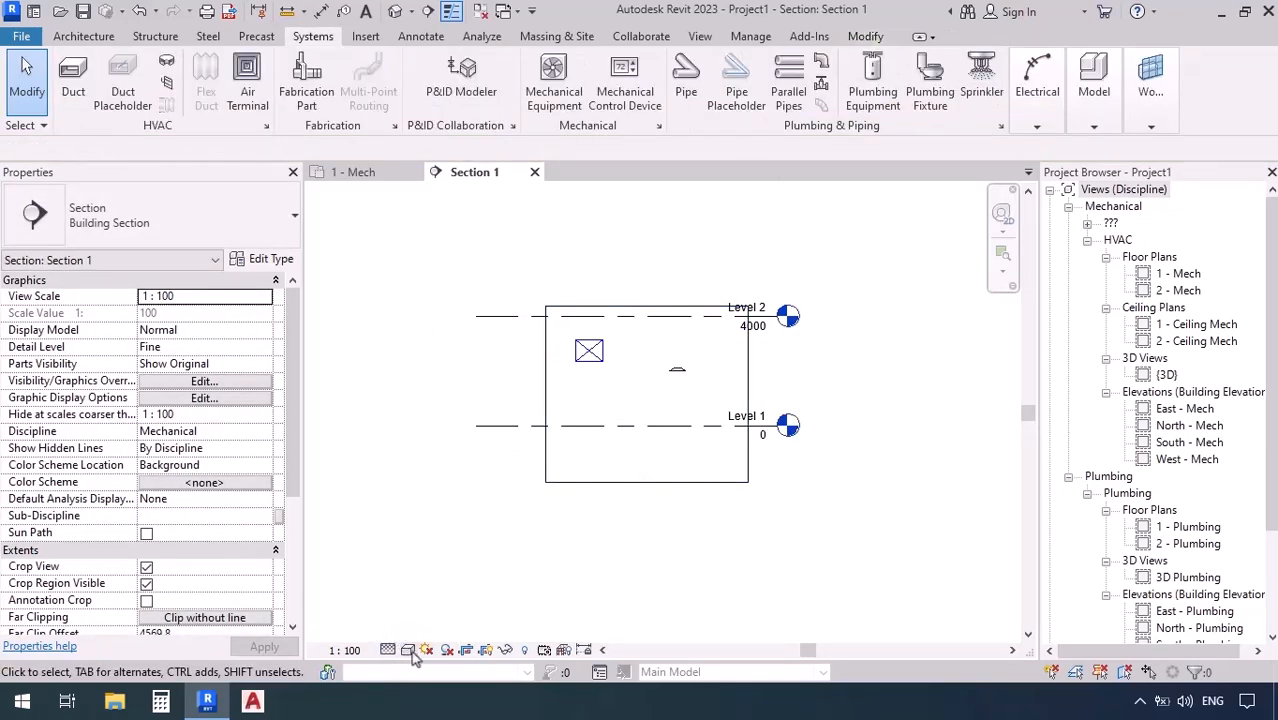
pyautogui.click(409, 650)
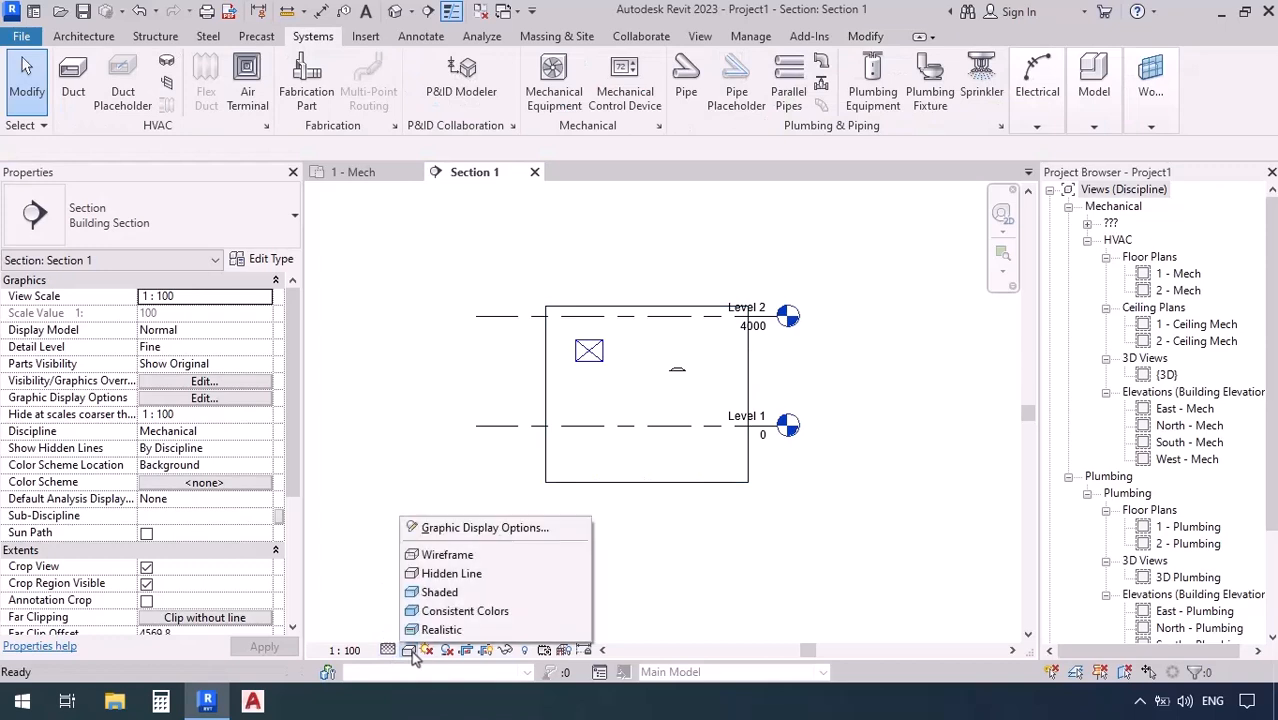
pyautogui.click(418, 598)
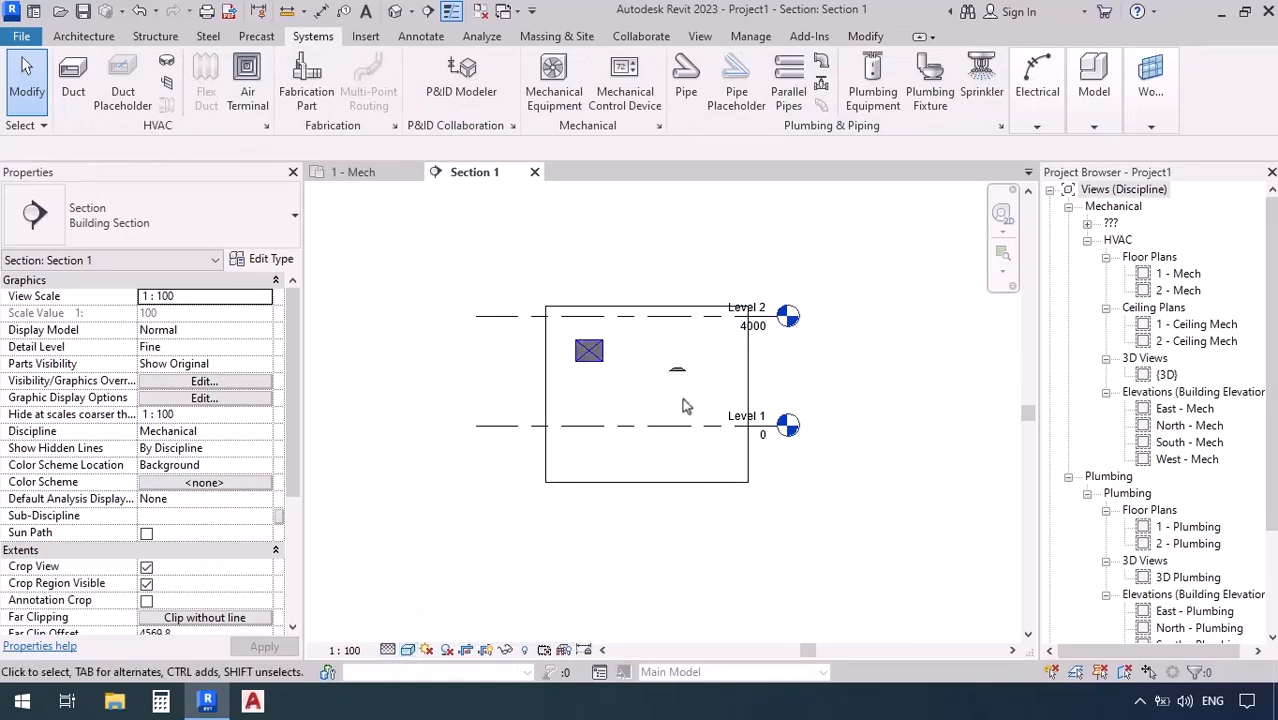
pyautogui.scroll(2, 620, 363)
pyautogui.scroll(3, 620, 363)
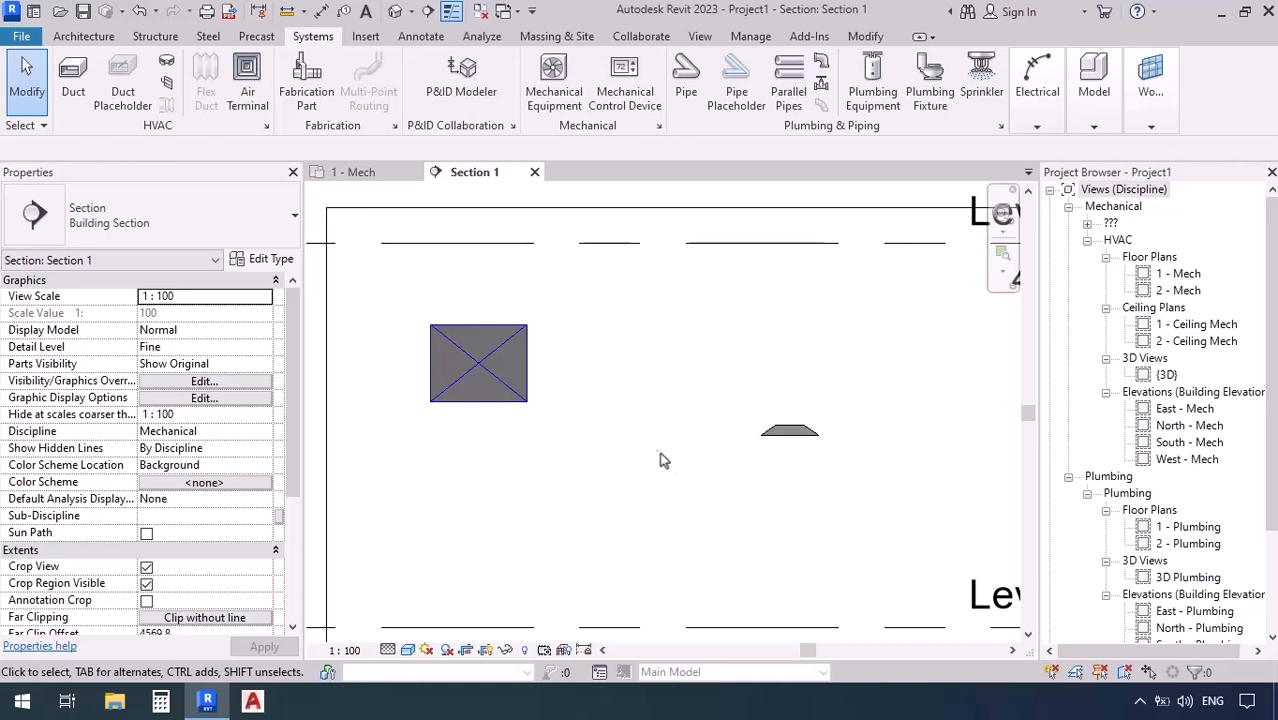
# Step: Tile the section and 1 - Mech plan views side by side, and narrow the Properties palette and Project Browser to enlarge them
pyautogui.click(700, 37)
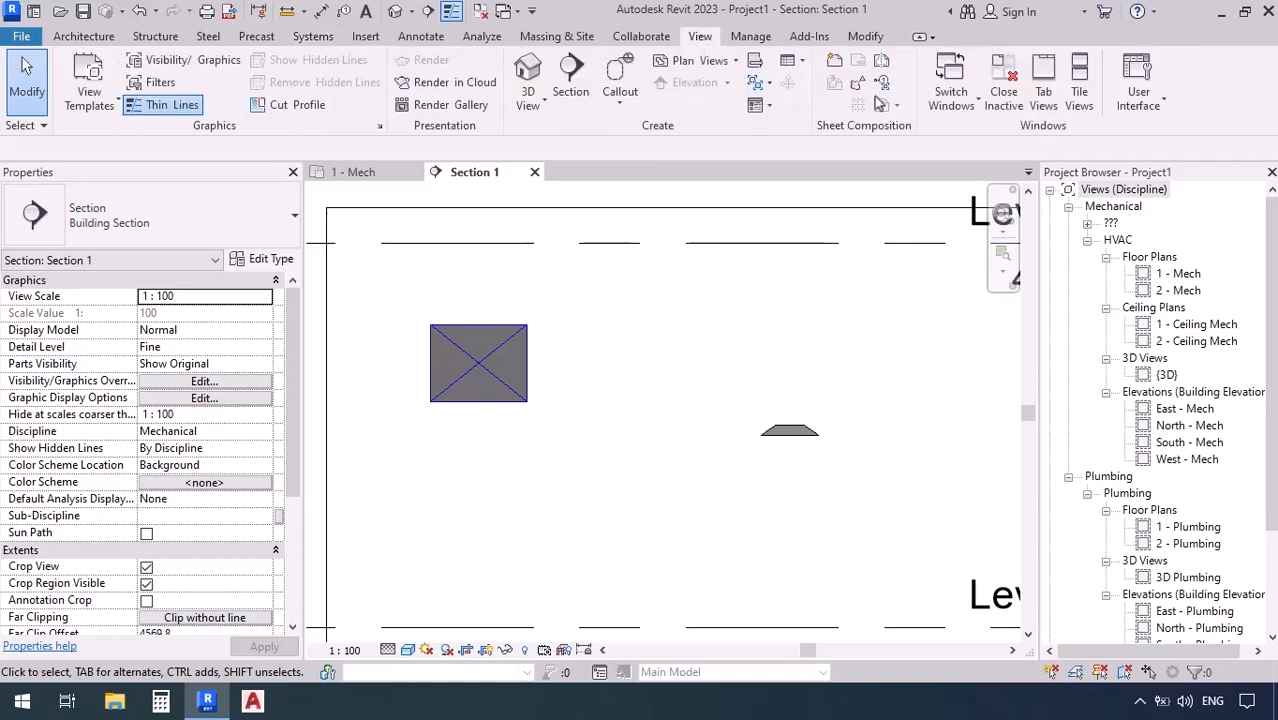
pyautogui.click(1079, 92)
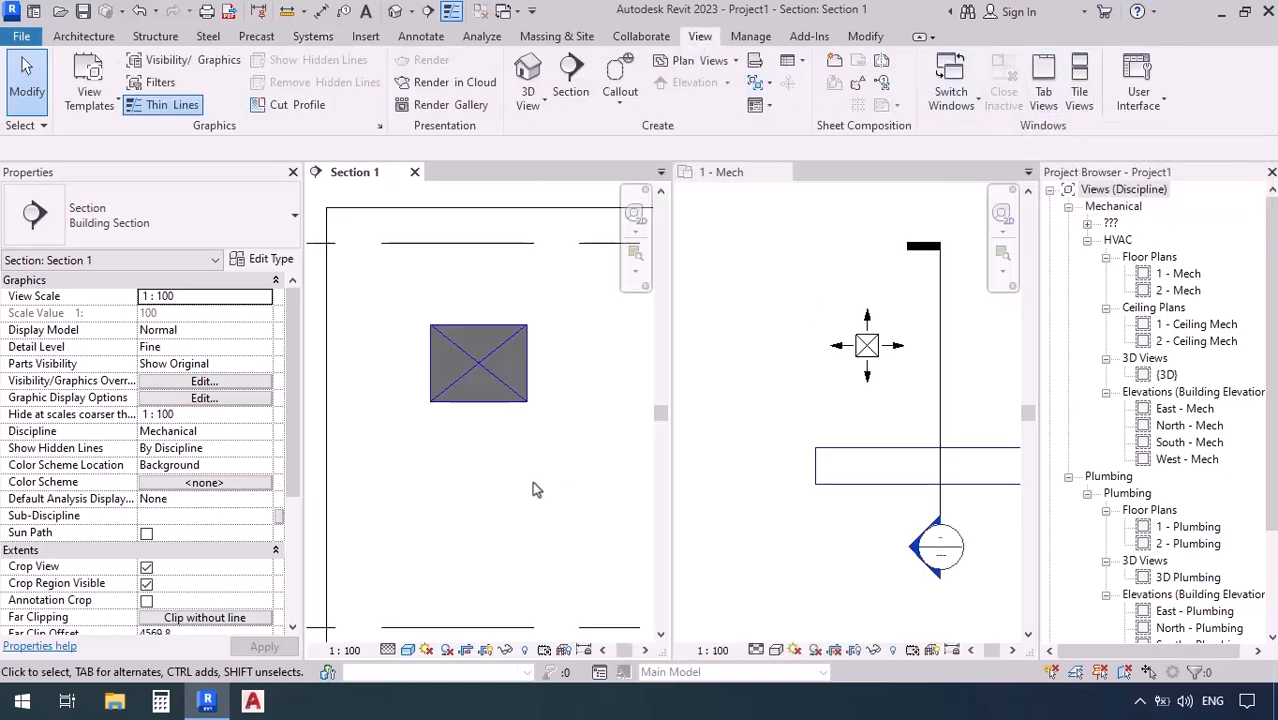
pyautogui.moveTo(303, 472); pyautogui.dragTo(212, 472)
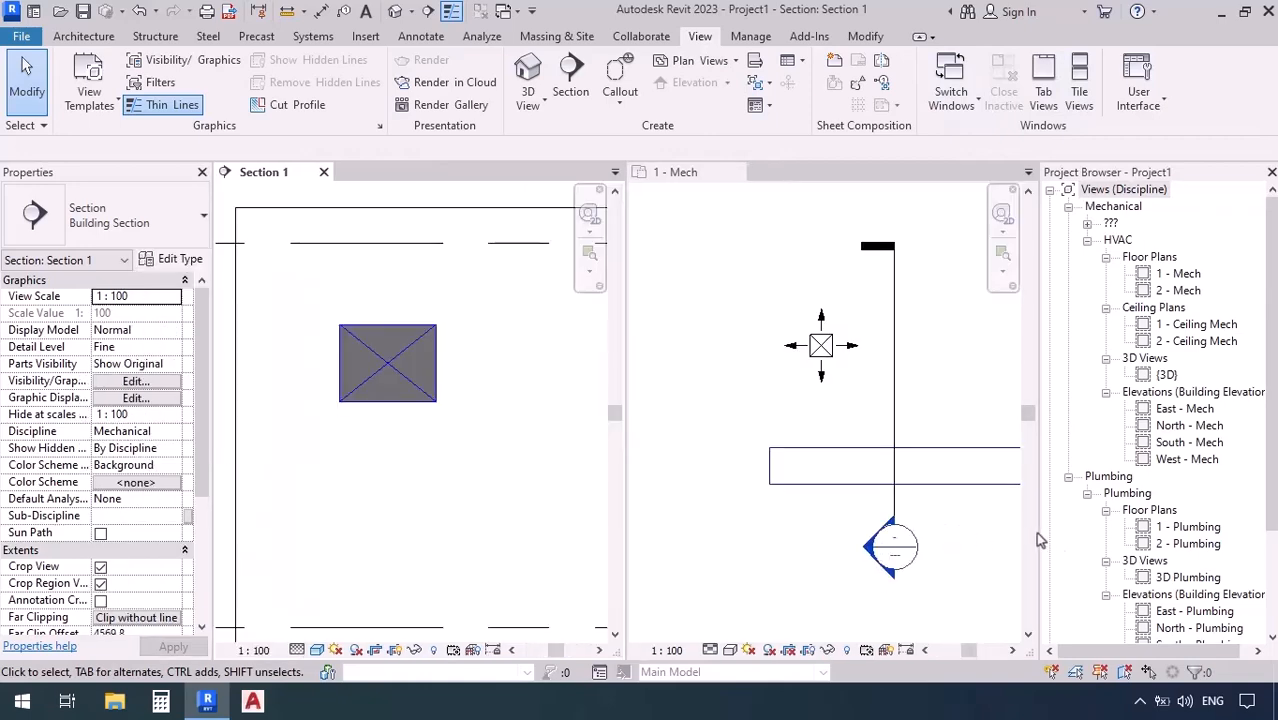
pyautogui.click(1037, 532)
pyautogui.moveTo(1039, 531); pyautogui.dragTo(1106, 532)
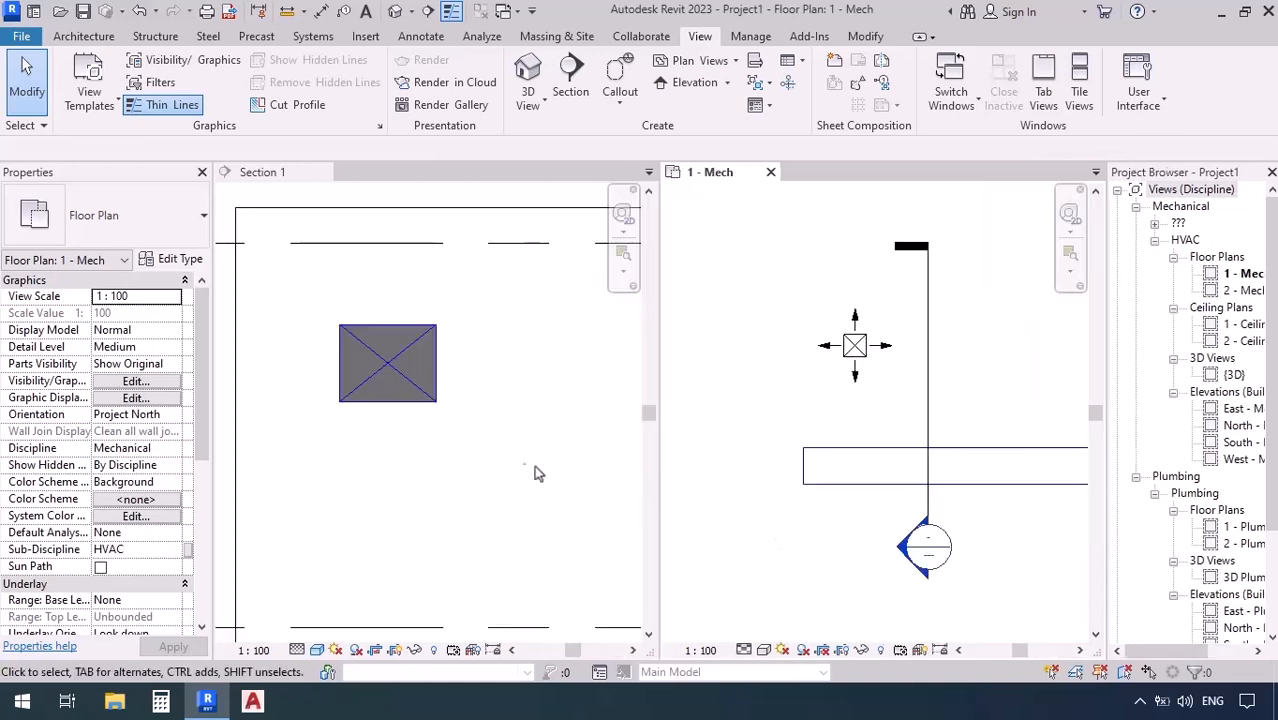
pyautogui.scroll(-2, 355, 448)
pyautogui.click(483, 464)
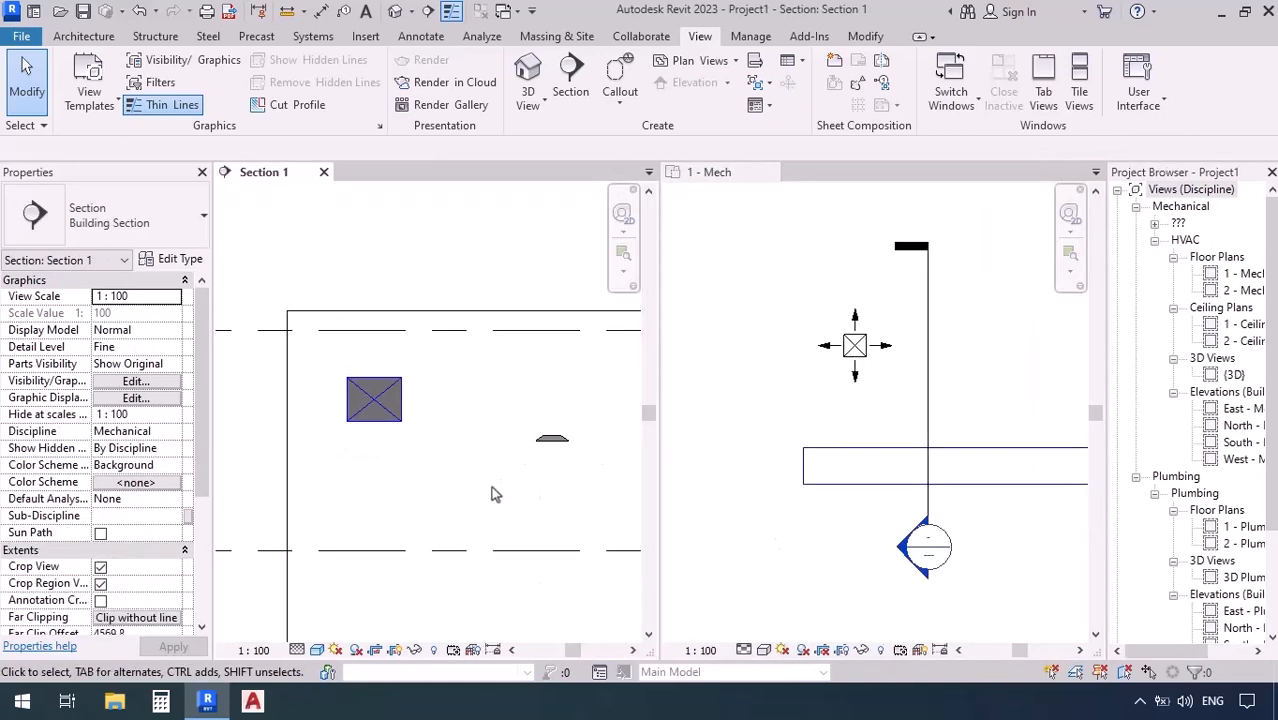
pyautogui.moveTo(491, 486); pyautogui.dragTo(456, 477, button='middle')
pyautogui.scroll(1, 408, 431)
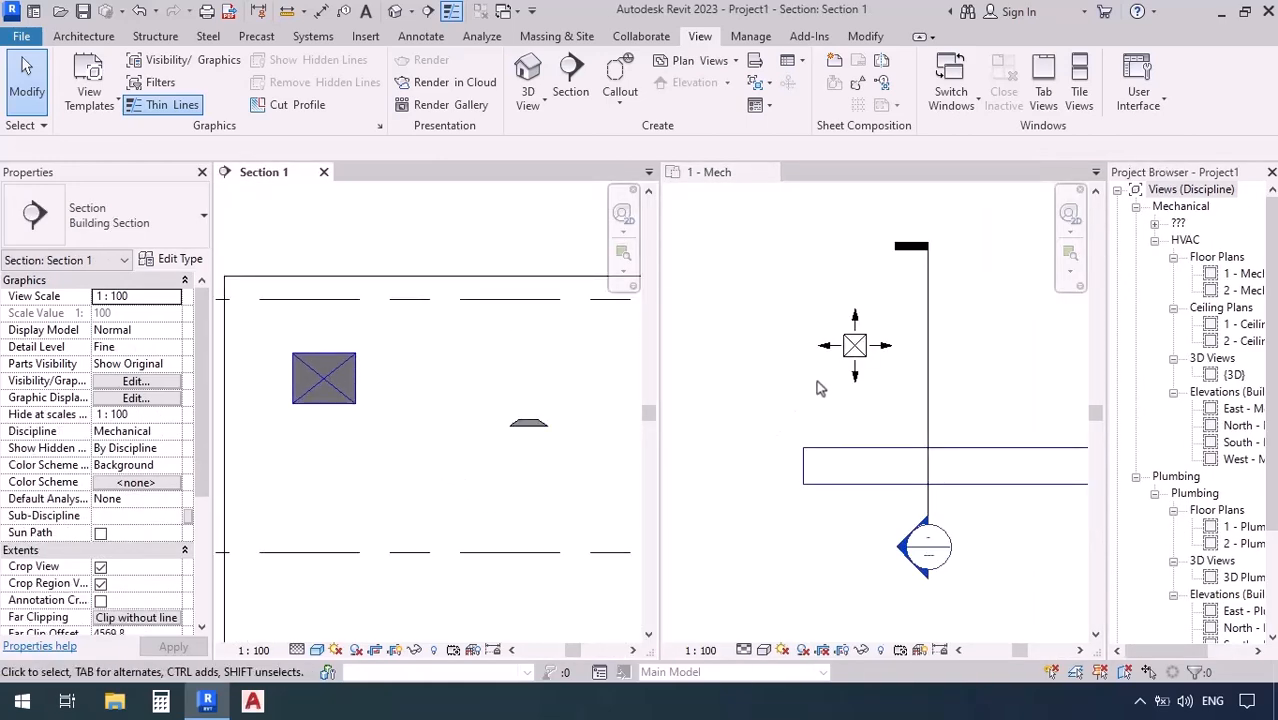
# Step: Start a new duct in the 1 - Mech plan with a width of 300 and a height of 300
pyautogui.scroll(3, 818, 380)
pyautogui.moveTo(904, 441); pyautogui.dragTo(853, 445, button='middle')
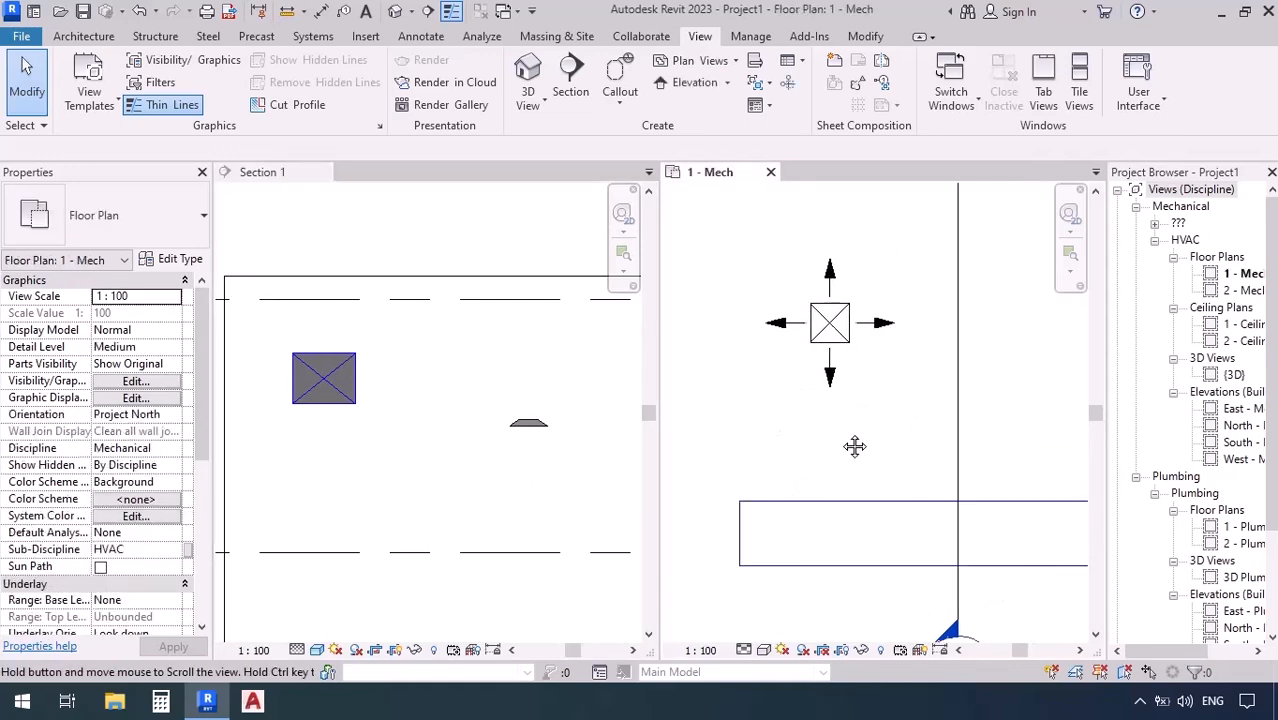
pyautogui.scroll(-1, 836, 441)
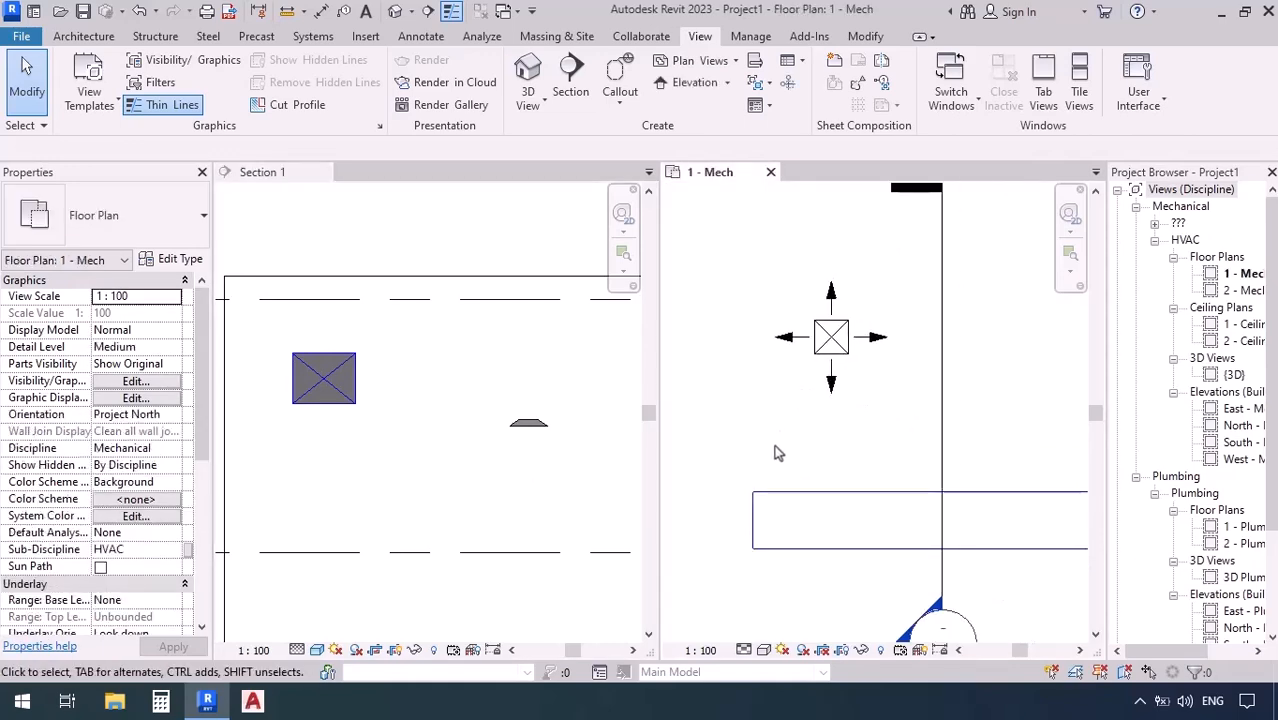
pyautogui.click(326, 37)
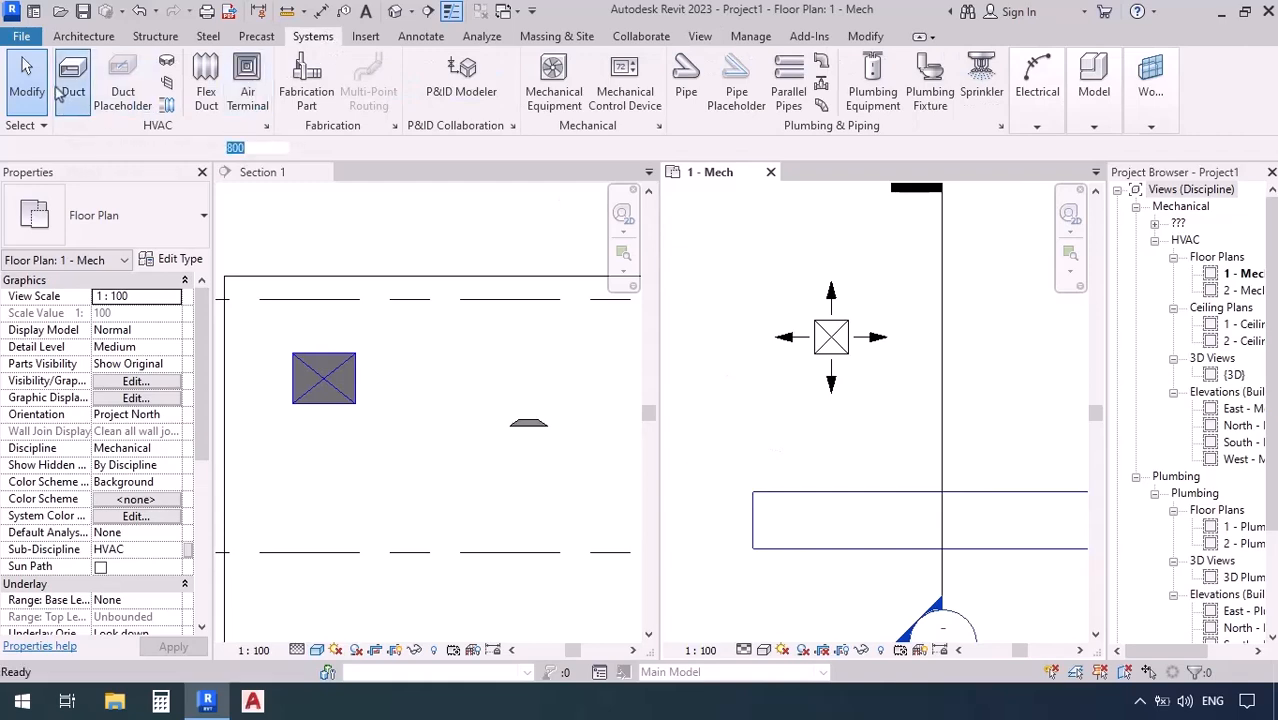
pyautogui.click(64, 92)
pyautogui.click(240, 148)
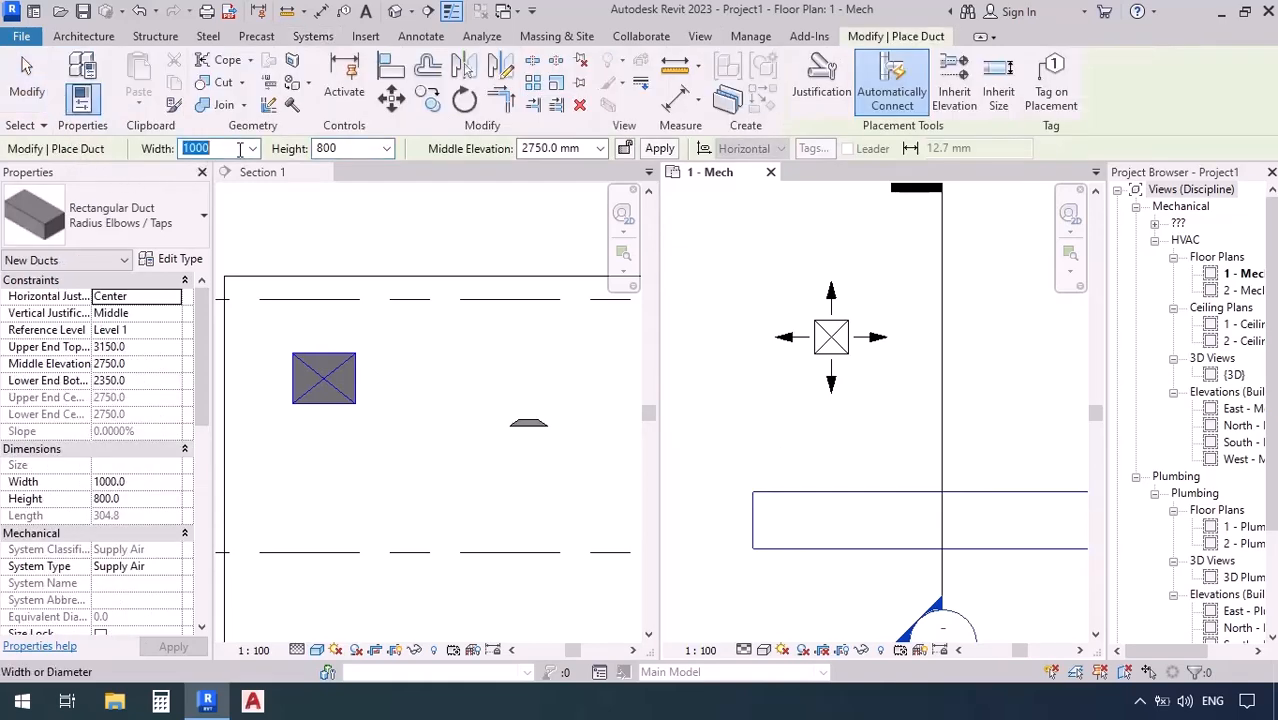
pyautogui.write('300')
pyautogui.click(353, 150)
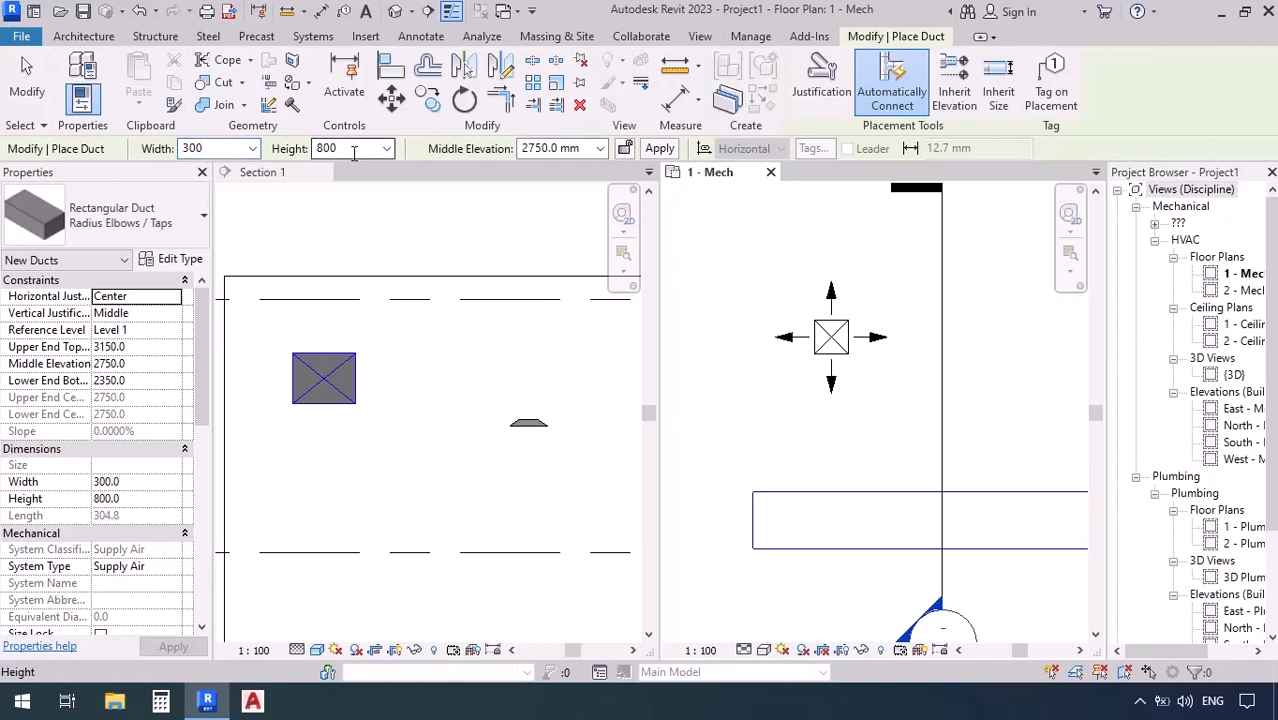
pyautogui.doubleClick(353, 150)
pyautogui.write('300')
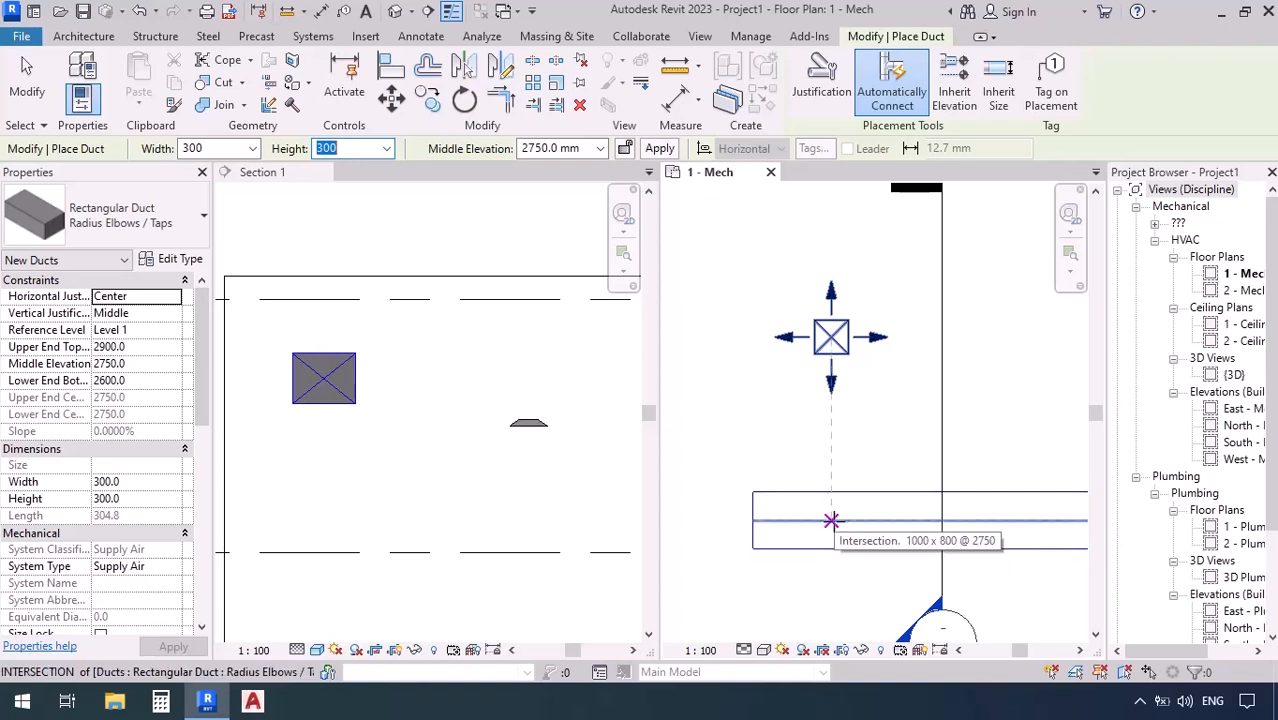
# Step: Try a branch duct from the main duct's centerline up to the supply diffuser's connector, and undo it
pyautogui.click(831, 521)
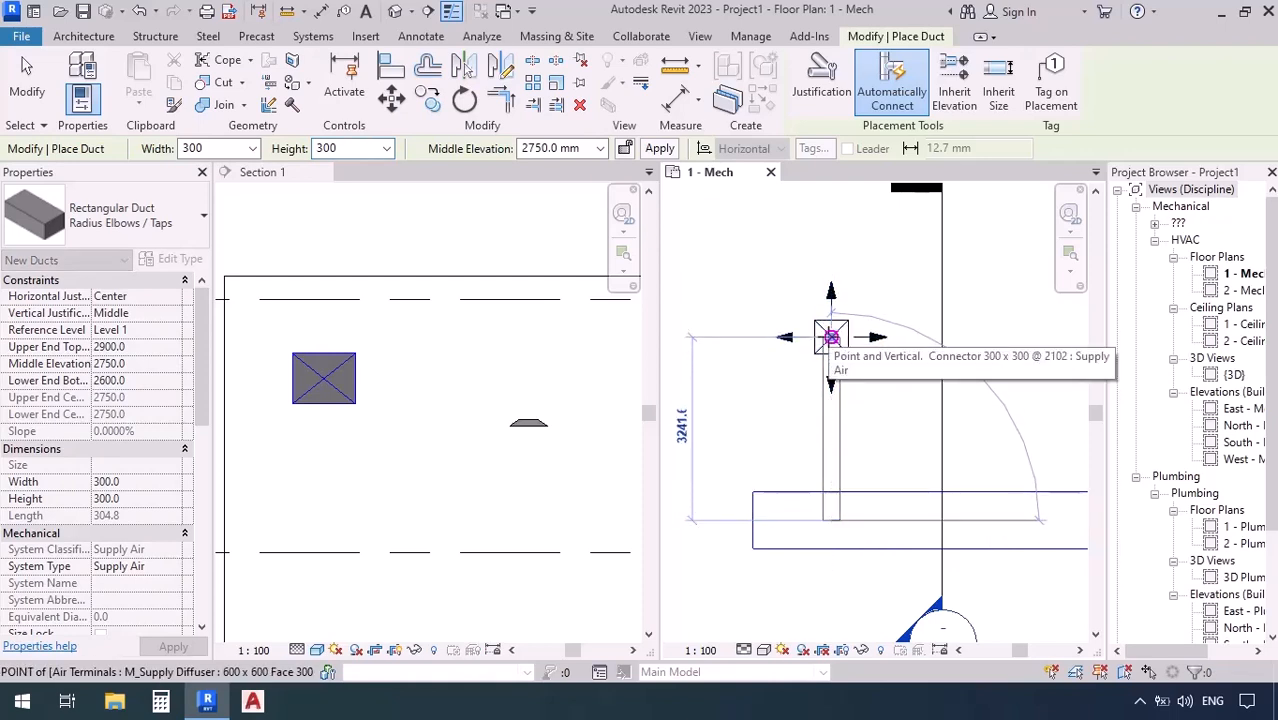
pyautogui.click(831, 337)
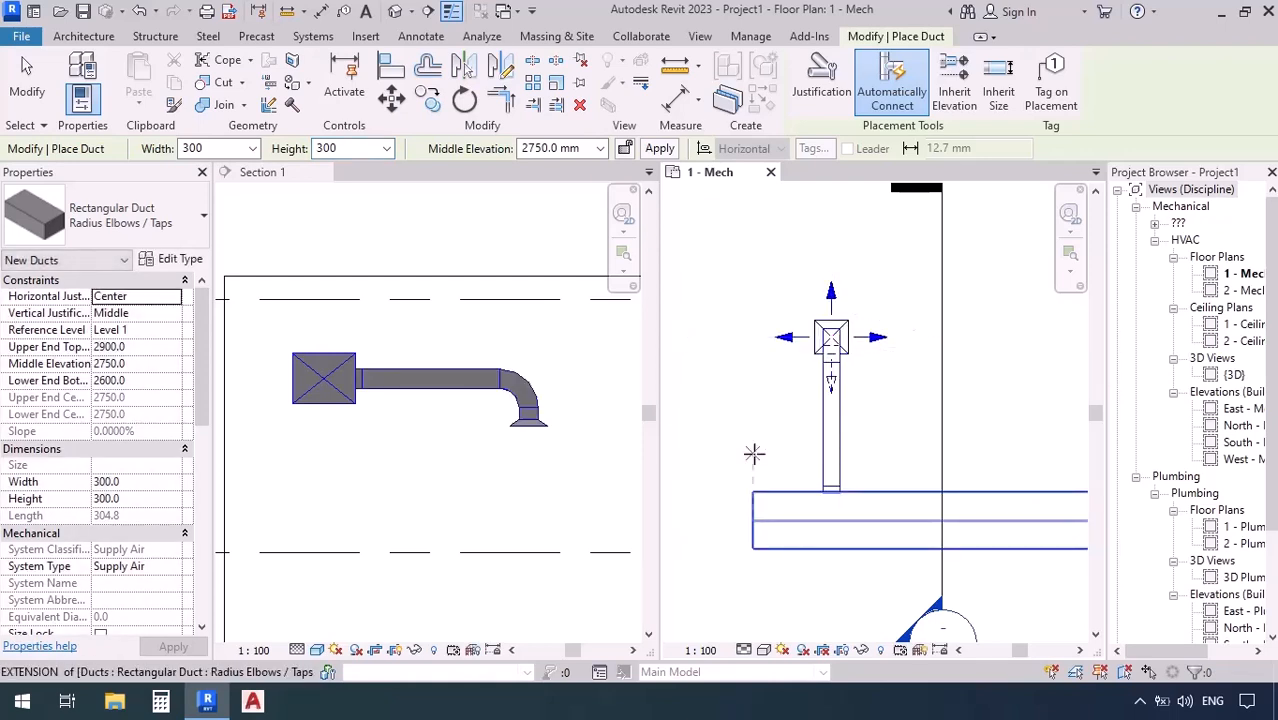
pyautogui.scroll(3, 407, 401)
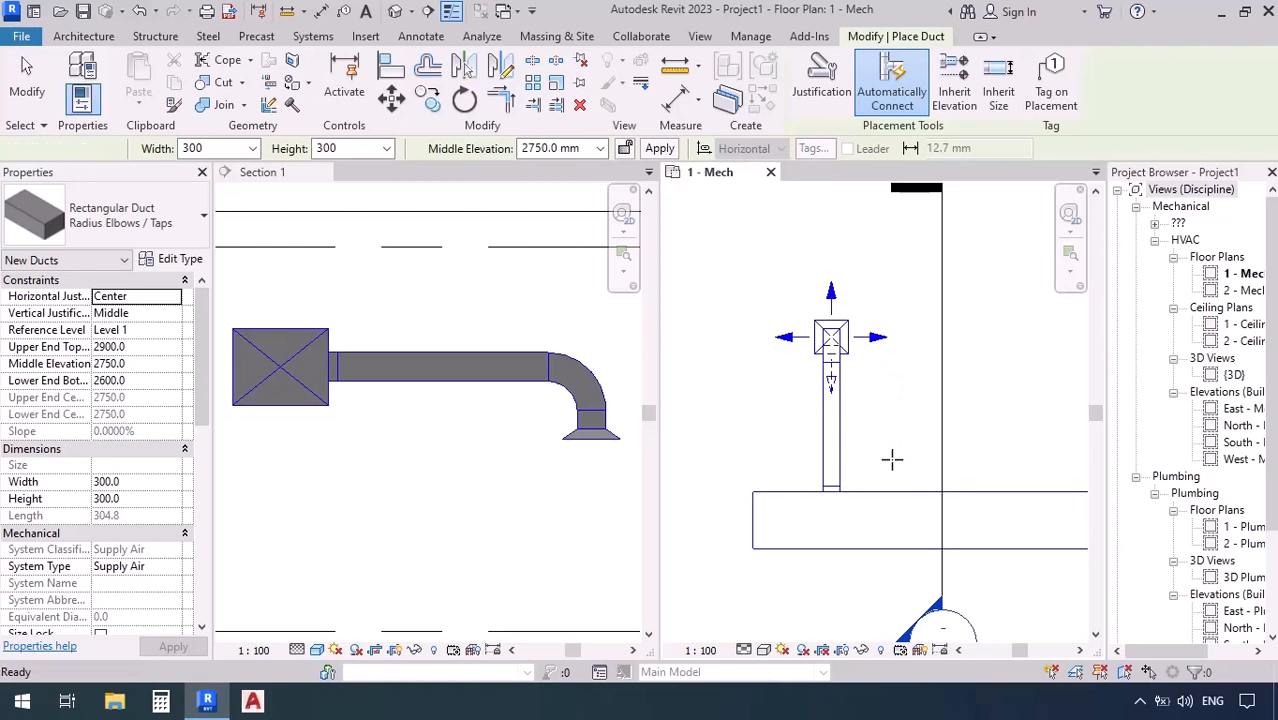
pyautogui.hotkey('ctrl', 'z')
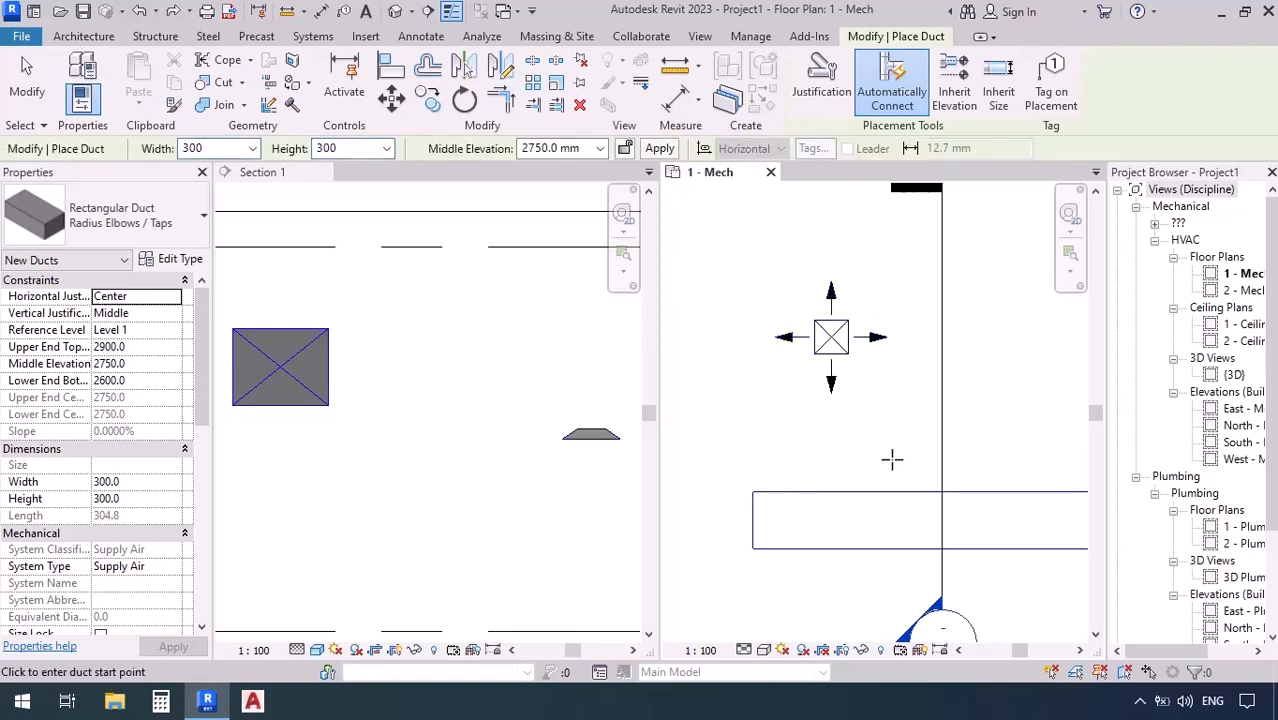
# Step: Draw the 300 x 300 branch duct from the main duct's centerline, below the diffuser in plan, to the diffuser's connector, and end the command
pyautogui.click(830, 519)
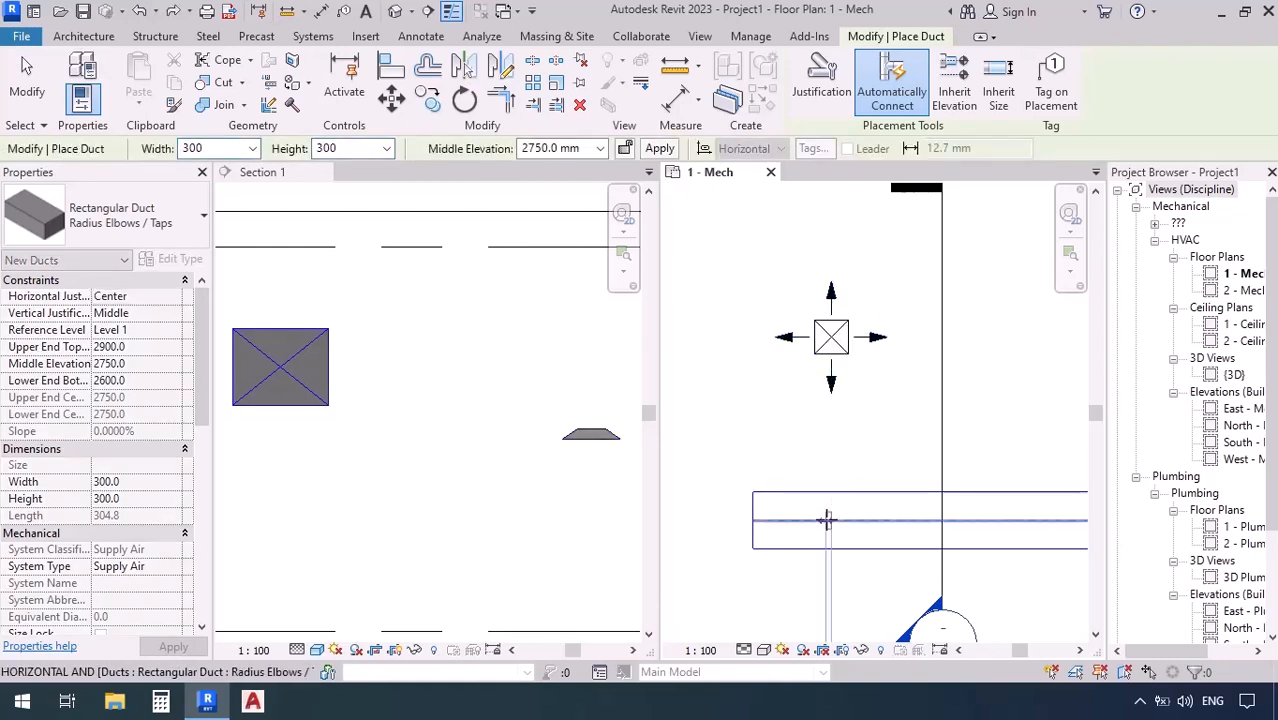
pyautogui.click(830, 337)
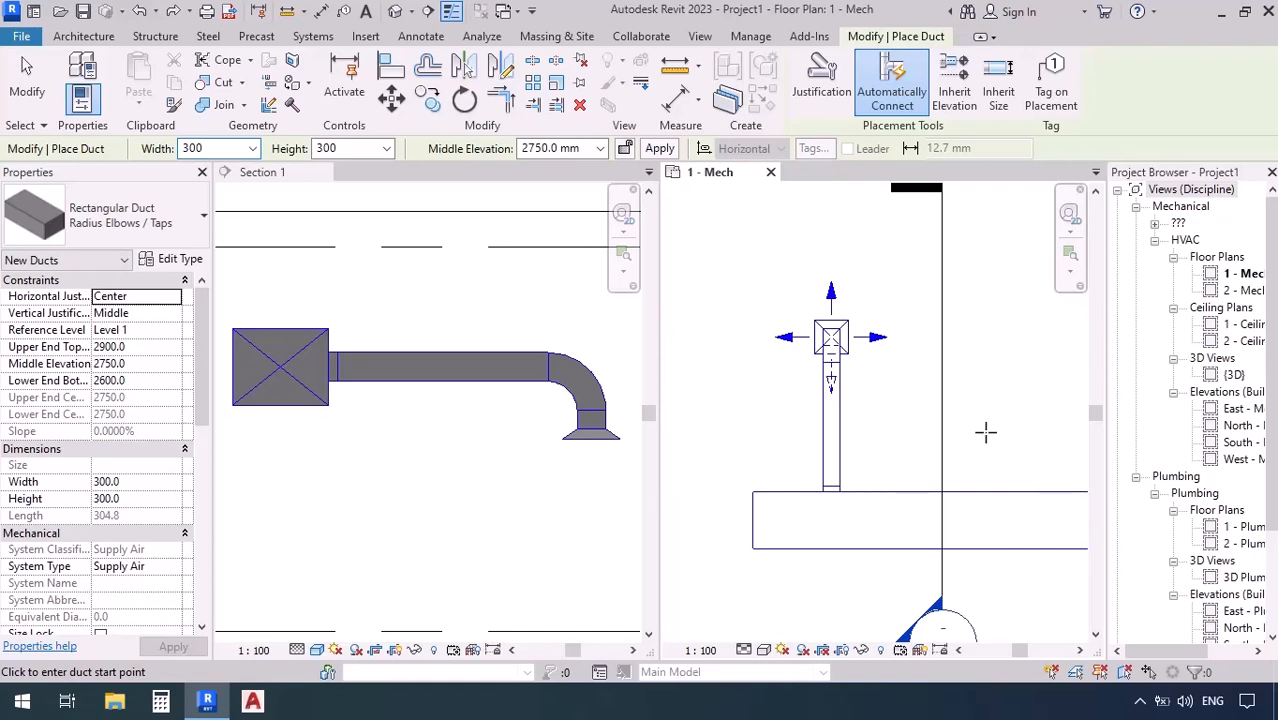
pyautogui.press('Escape')
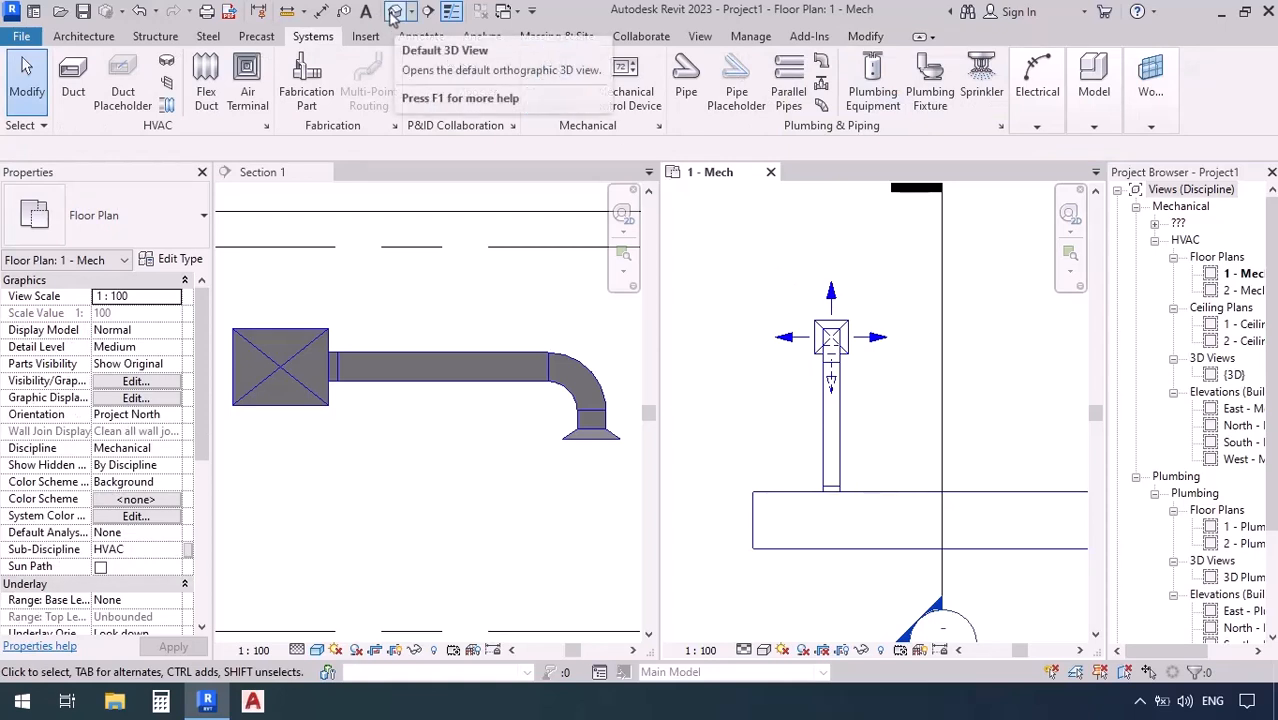
# Step: Open the default 3D view and show the branch duct, elbow and diffuser close up
pyautogui.click(393, 20)
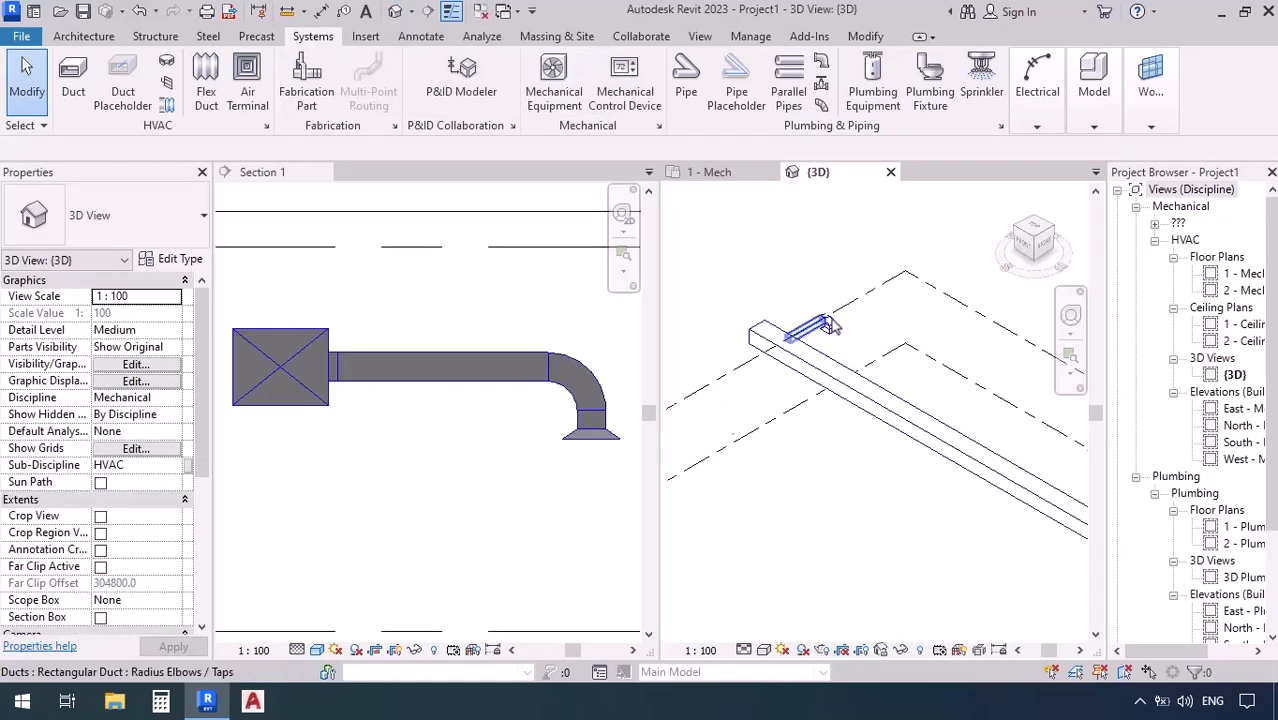
pyautogui.scroll(2, 830, 326)
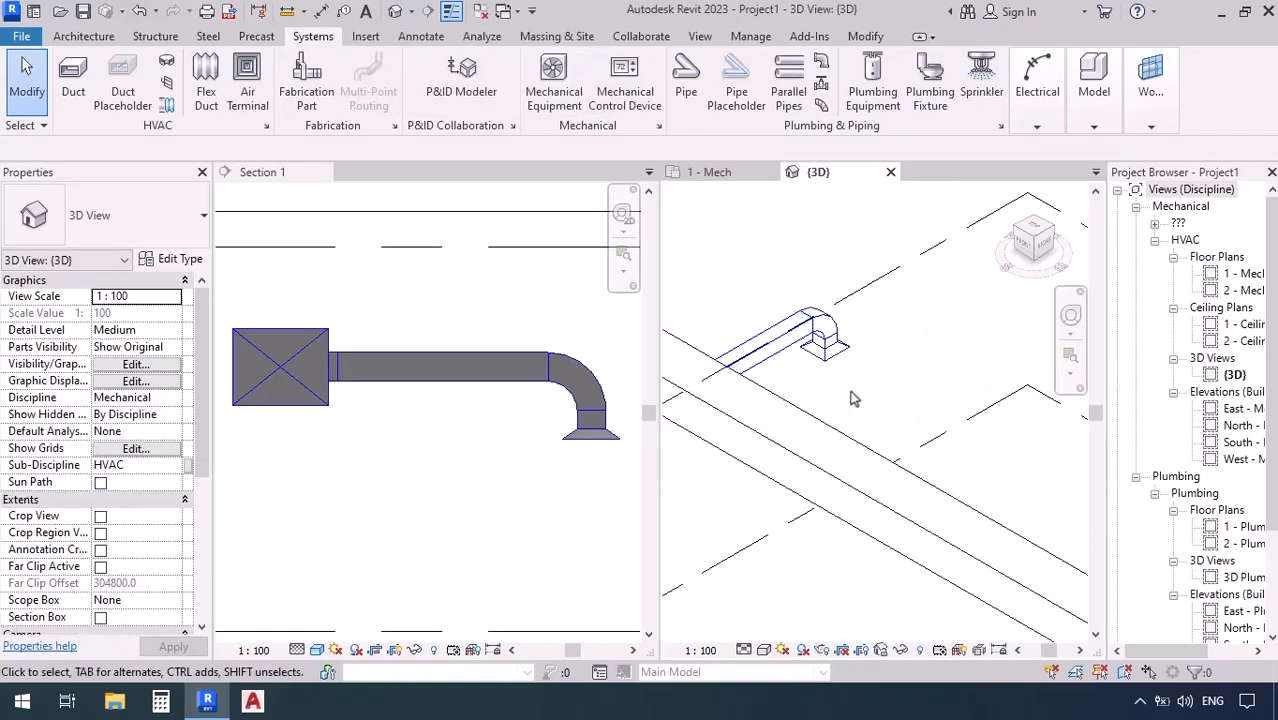
pyautogui.keyDown('shift'); pyautogui.moveTo(877, 420); pyautogui.dragTo(602, 437, button='middle'); pyautogui.keyUp('shift')
pyautogui.moveTo(1034, 584); pyautogui.dragTo(748, 531, button='middle')
pyautogui.scroll(2, 932, 336)
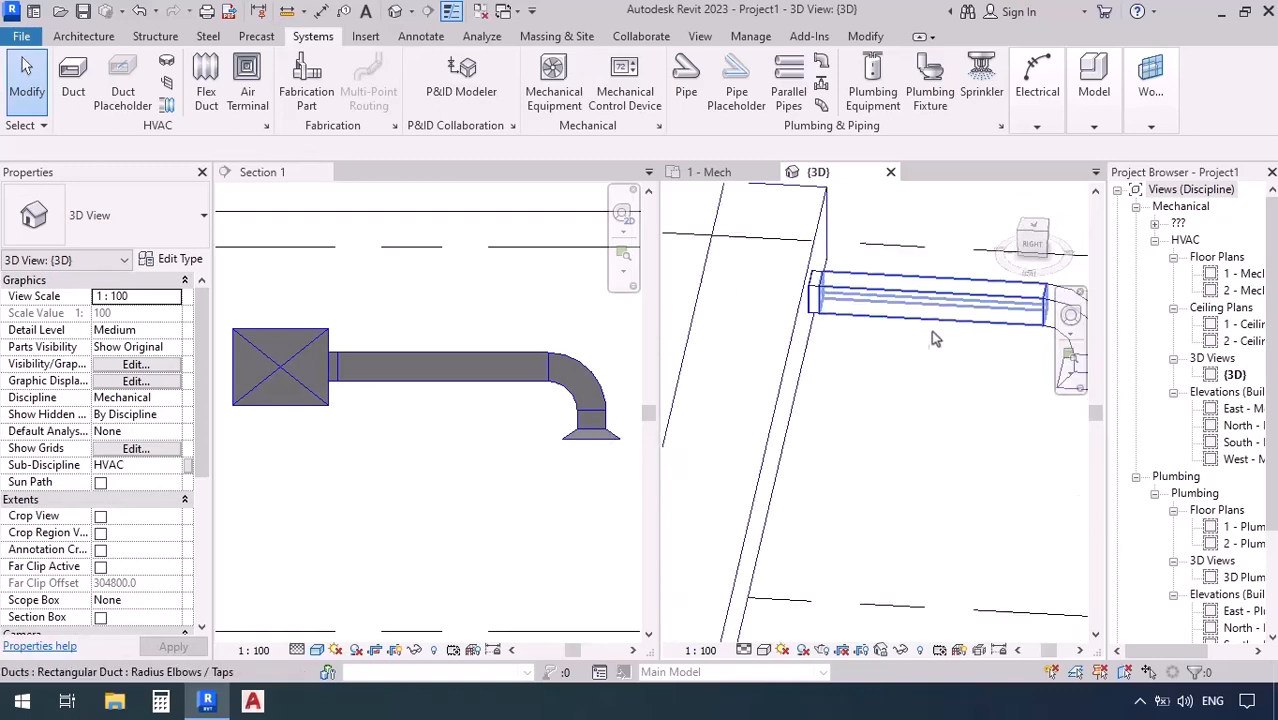
pyautogui.moveTo(932, 338); pyautogui.dragTo(847, 474, button='middle')
pyautogui.scroll(1, 840, 480)
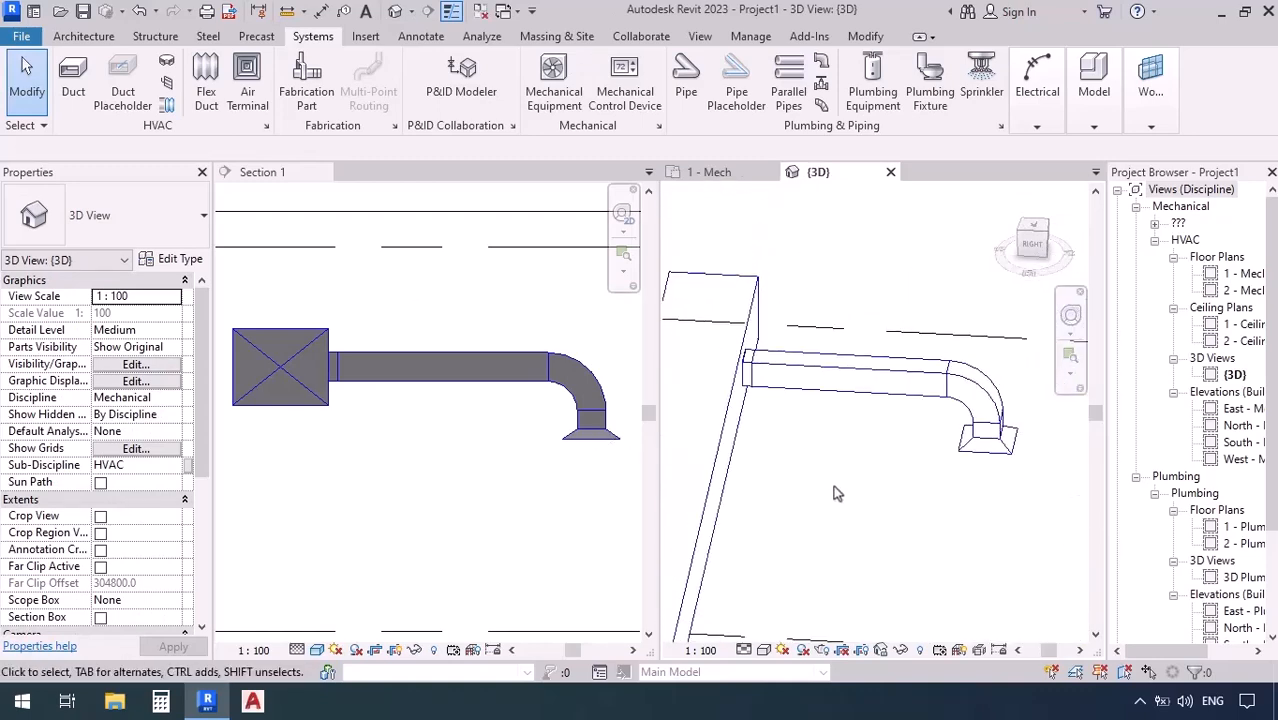
# Step: Set the 3D view's visual style to Shaded and examine the diffuser's connection to the main duct
pyautogui.click(764, 650)
pyautogui.click(780, 594)
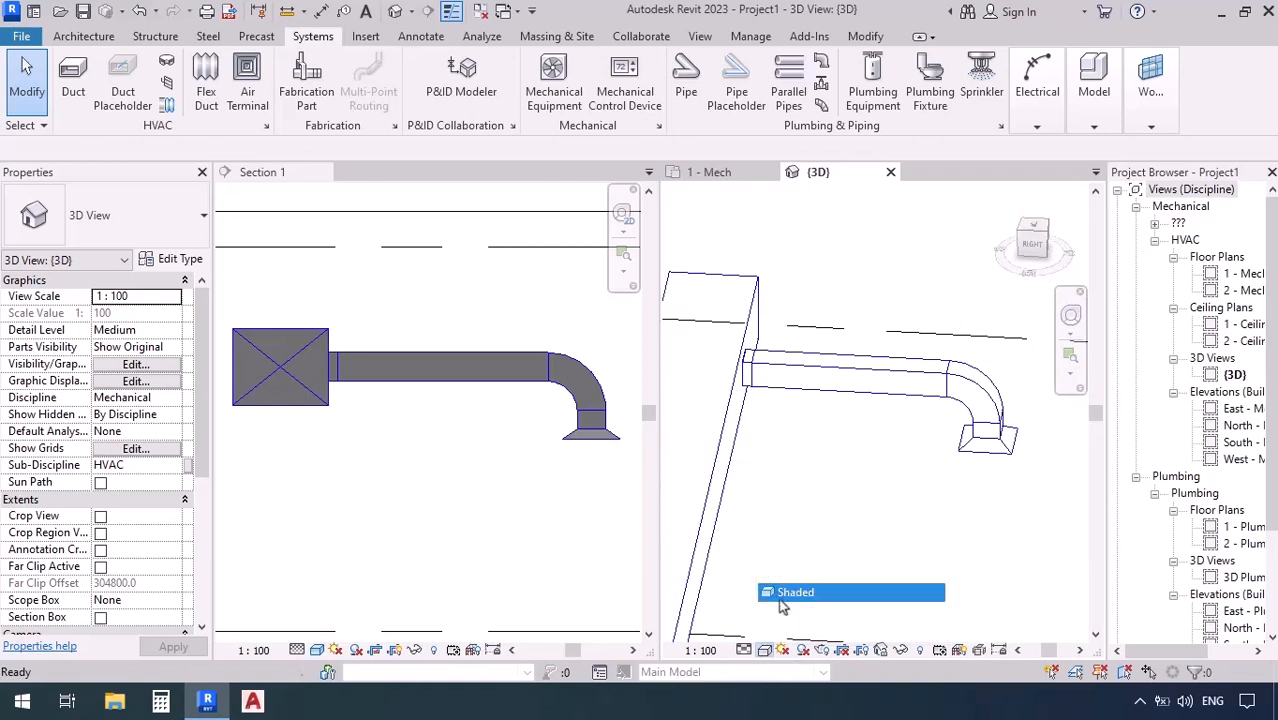
pyautogui.click(978, 445)
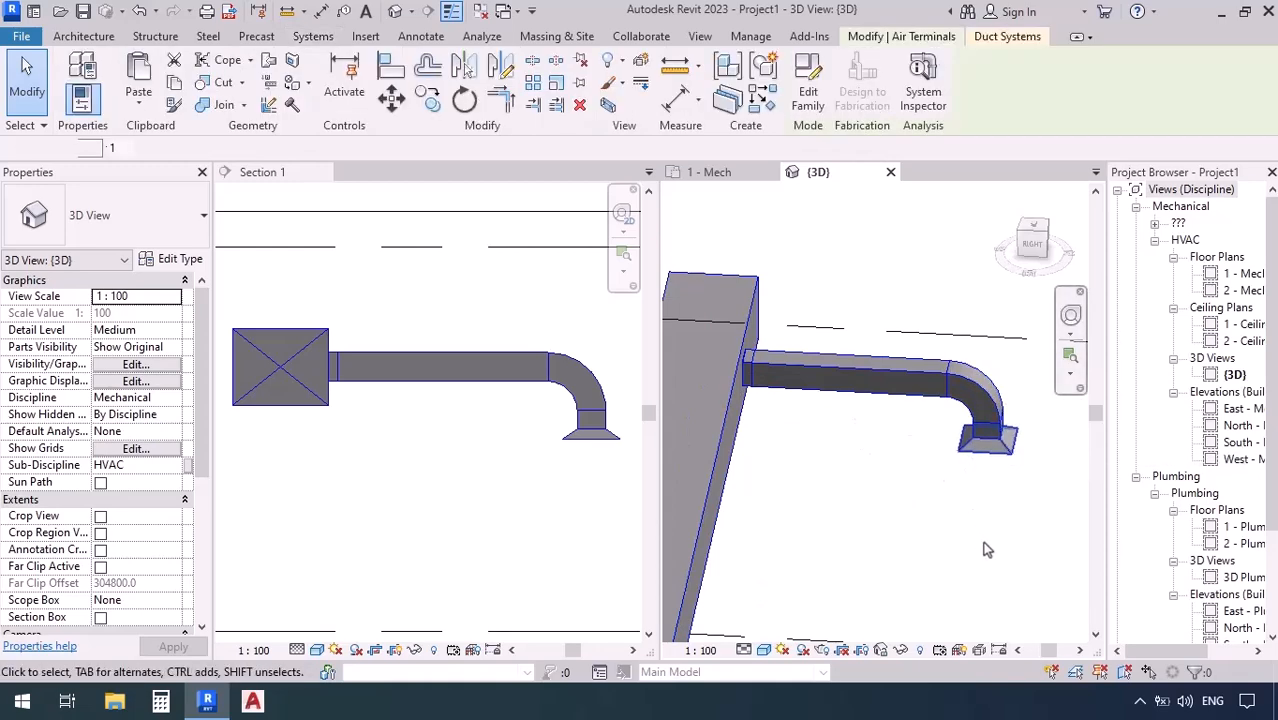
pyautogui.keyDown('shift'); pyautogui.moveTo(986, 549); pyautogui.dragTo(918, 436, button='middle'); pyautogui.keyUp('shift')
pyautogui.keyDown('shift'); pyautogui.moveTo(907, 395); pyautogui.dragTo(925, 560, button='middle'); pyautogui.keyUp('shift')
pyautogui.click(925, 560)
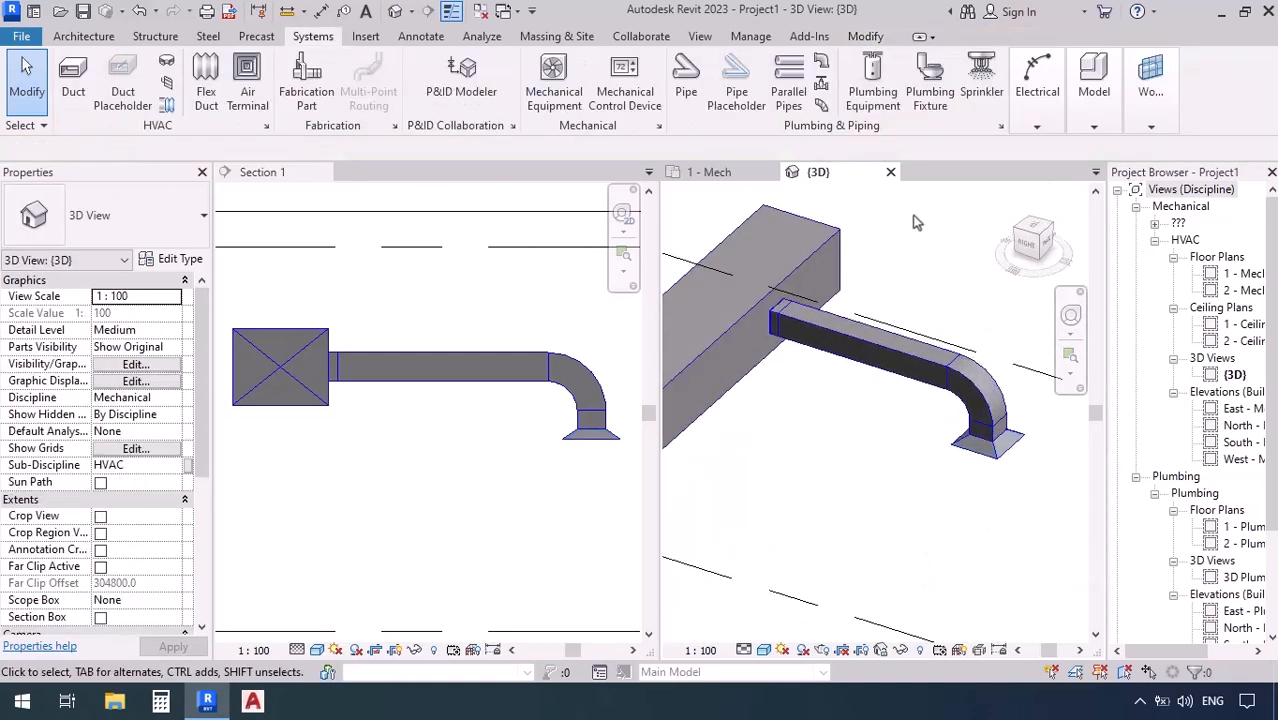
# Step: Close the 3D view and place a second 600 x 600 supply diffuser at 2500 elevation, aligned to the right of the first in plan
pyautogui.click(891, 173)
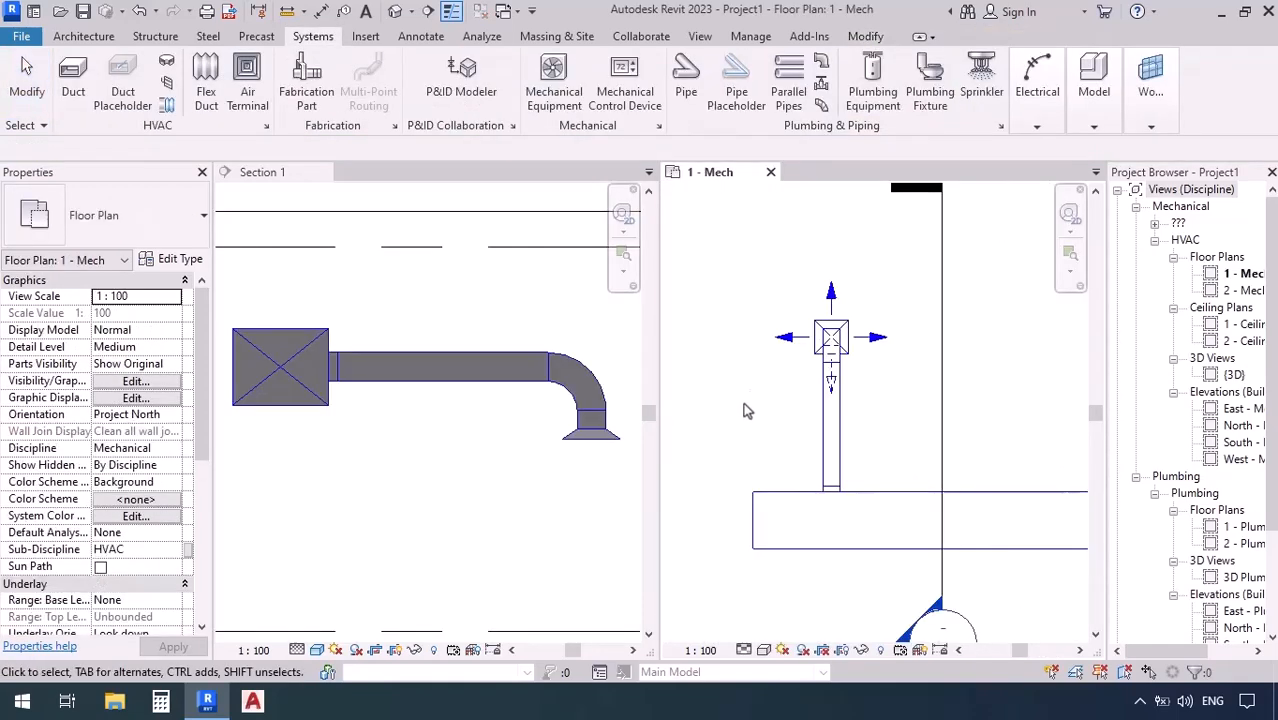
pyautogui.scroll(-3, 741, 401)
pyautogui.moveTo(951, 473); pyautogui.dragTo(908, 465, button='middle')
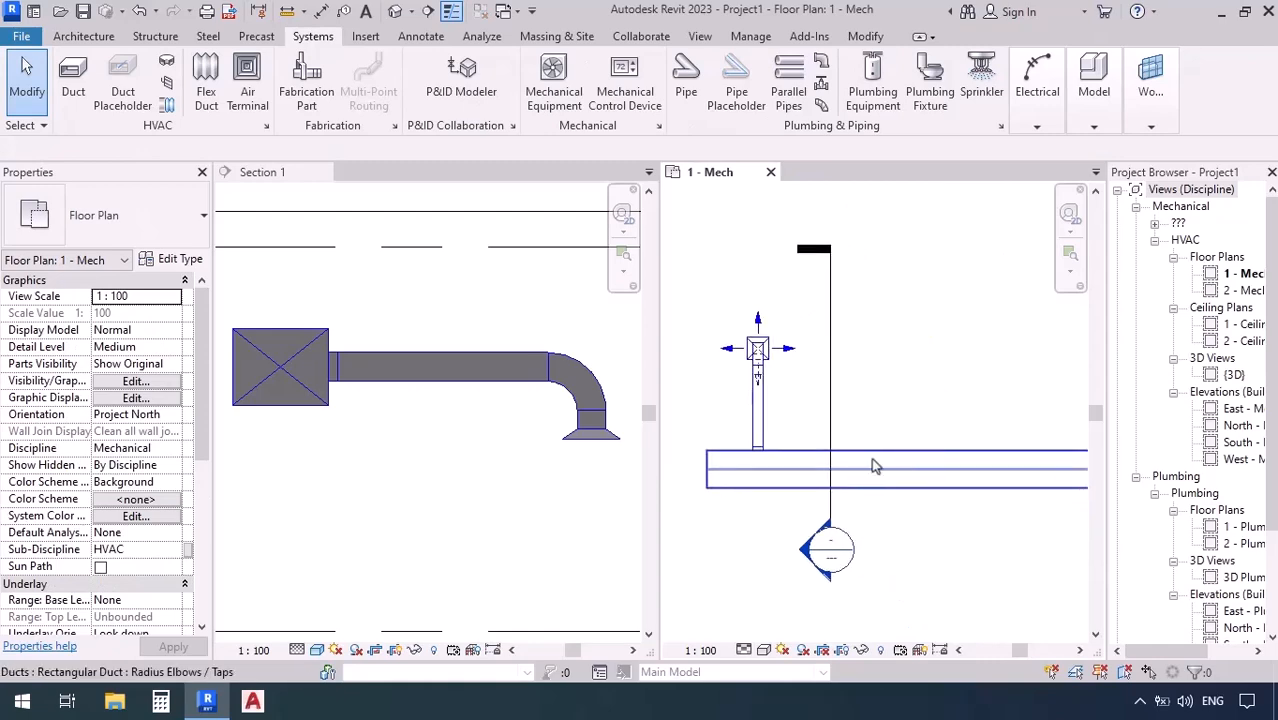
pyautogui.click(250, 80)
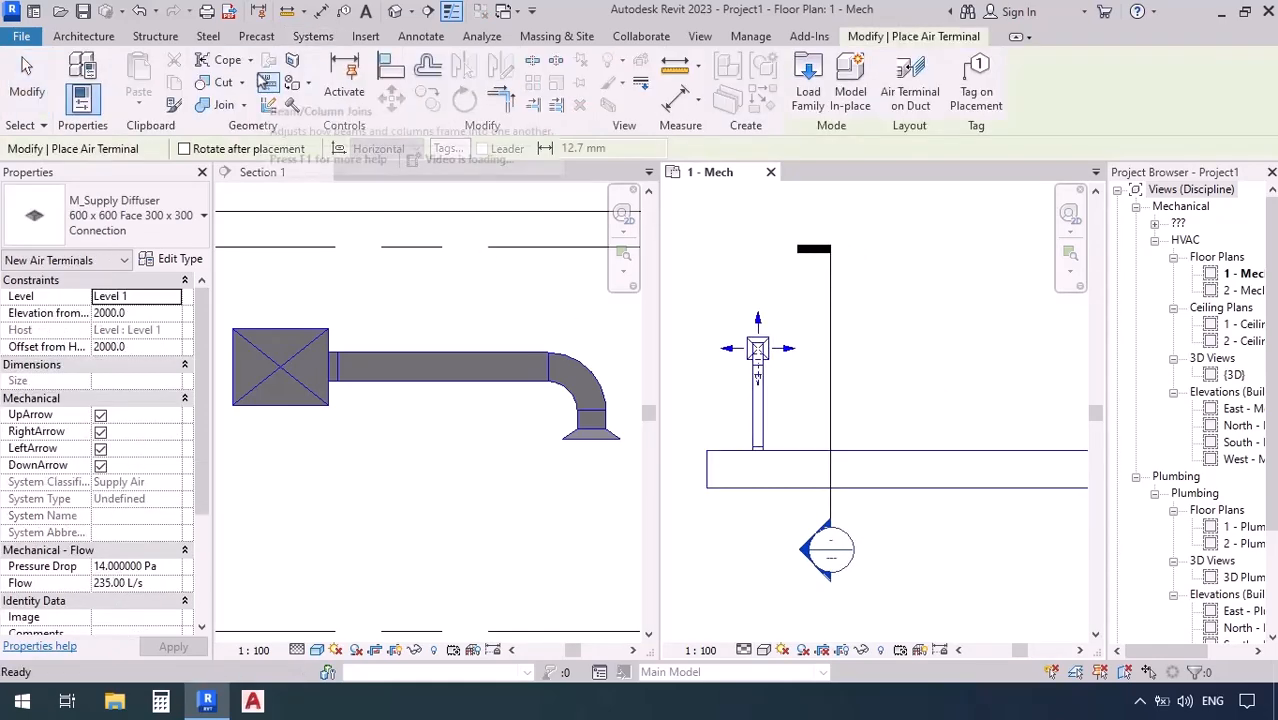
pyautogui.click(130, 313)
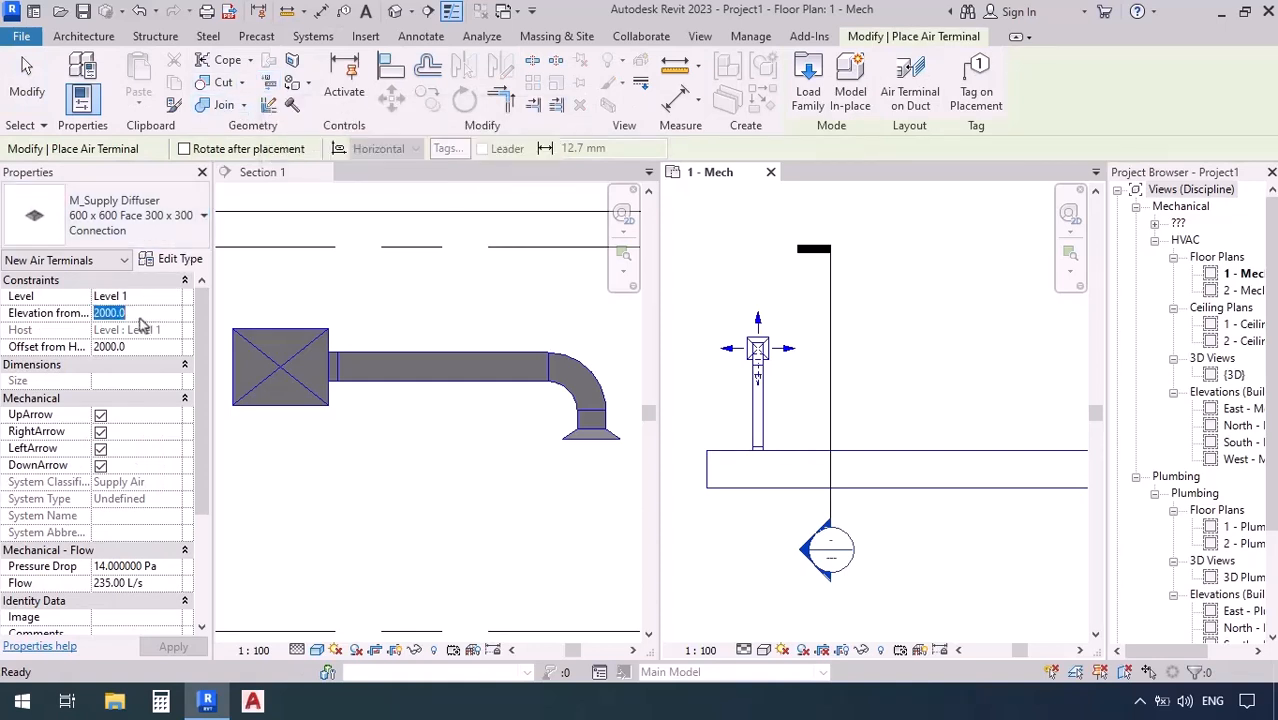
pyautogui.write('250')
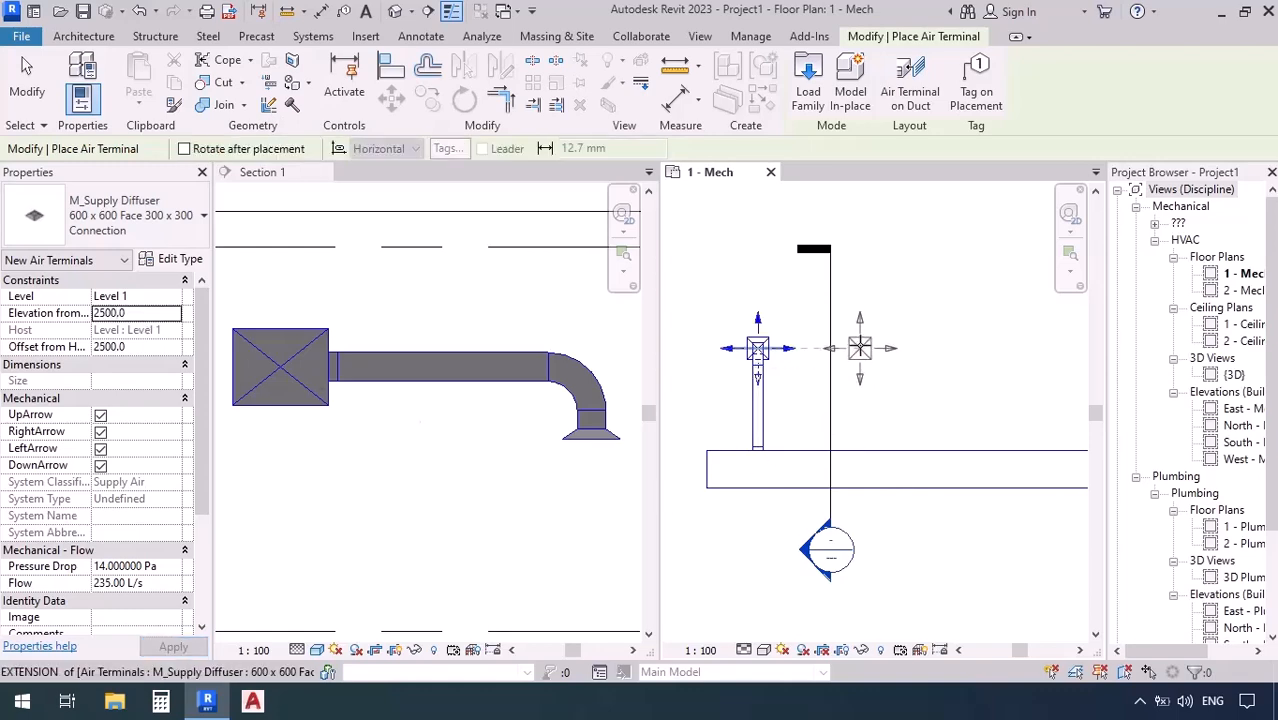
pyautogui.press('Escape')
pyautogui.press('Escape')
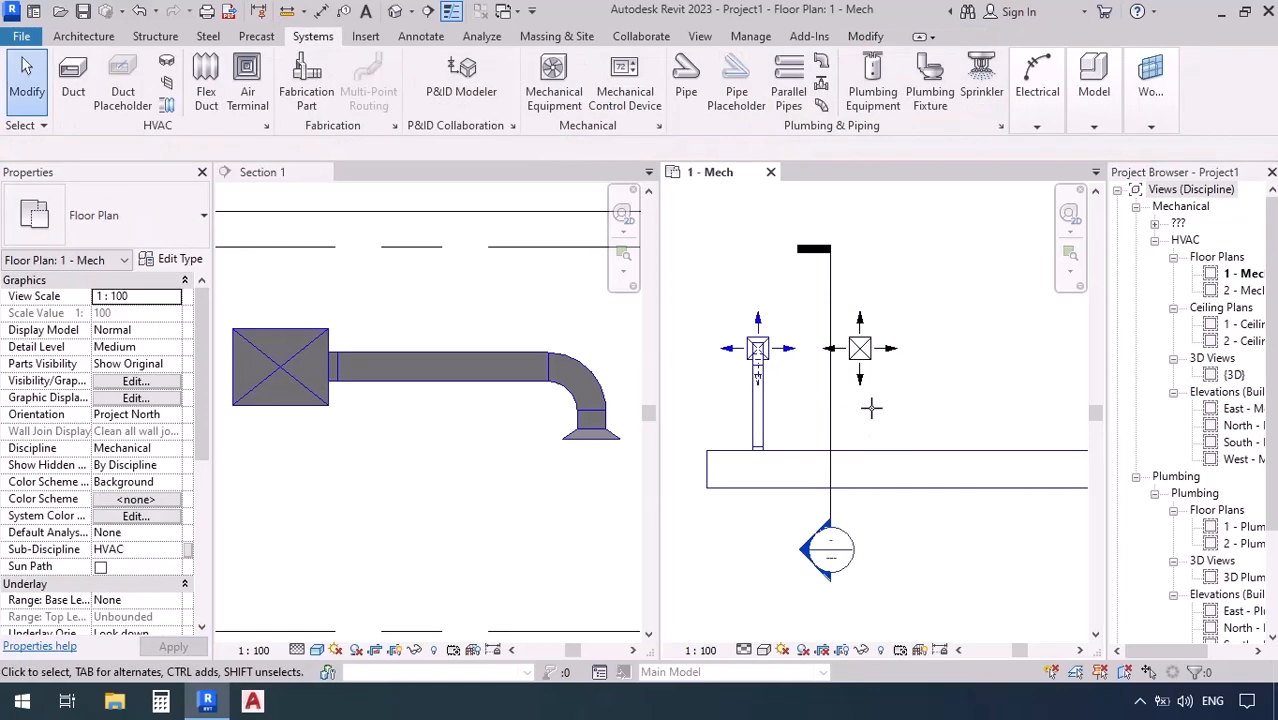
# Step: Move the section line to the right of the second diffuser and shorten its view depth to about 2426 mm, excluding the first branch
pyautogui.click(830, 414)
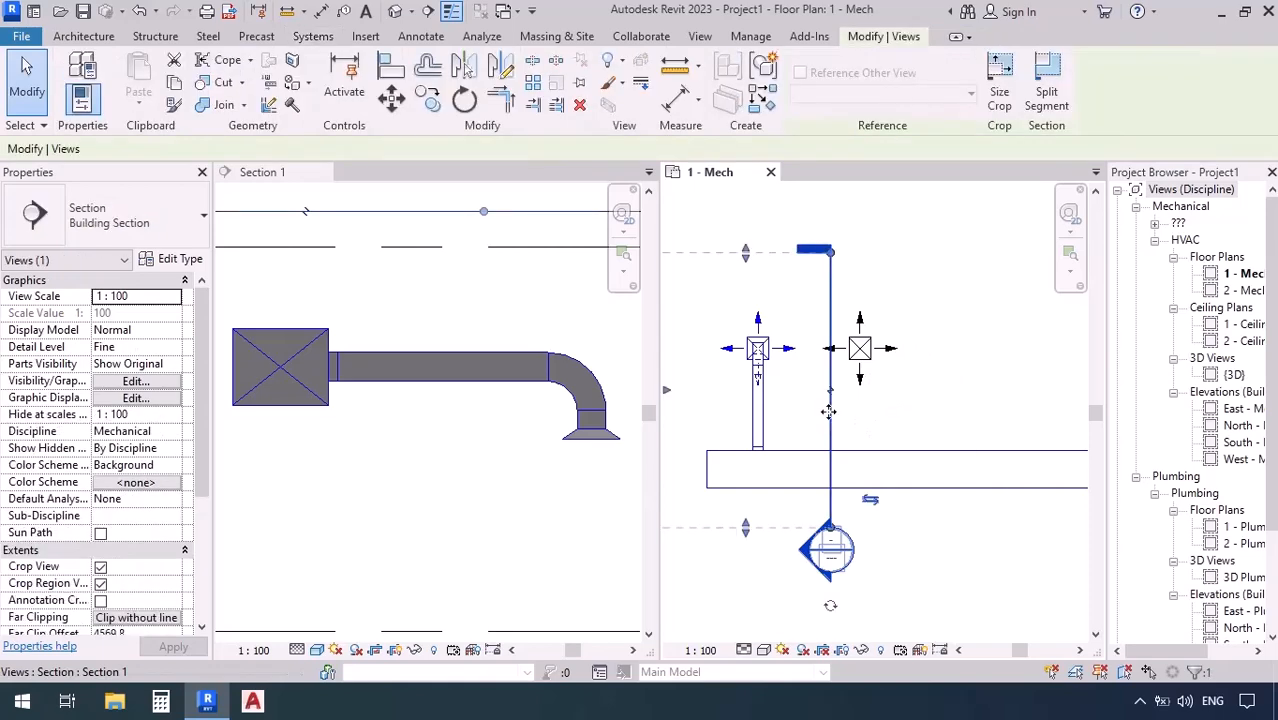
pyautogui.moveTo(830, 410); pyautogui.dragTo(899, 405)
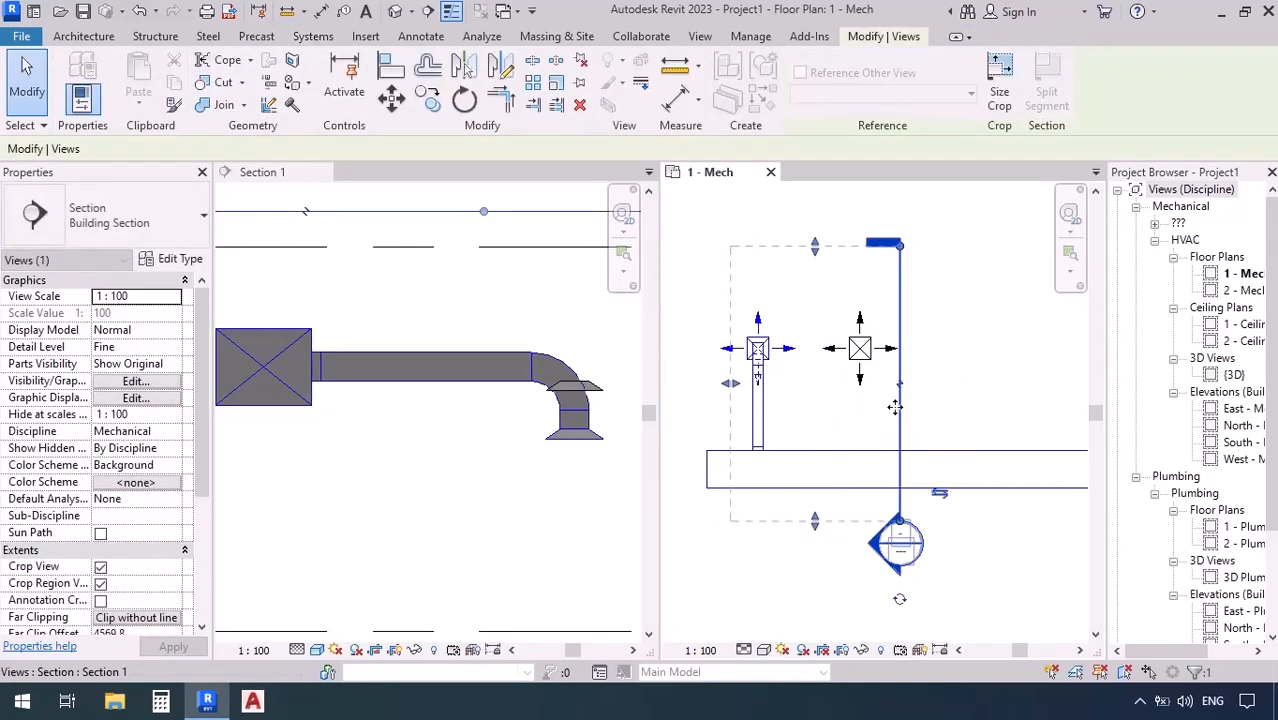
pyautogui.moveTo(731, 384); pyautogui.dragTo(807, 390)
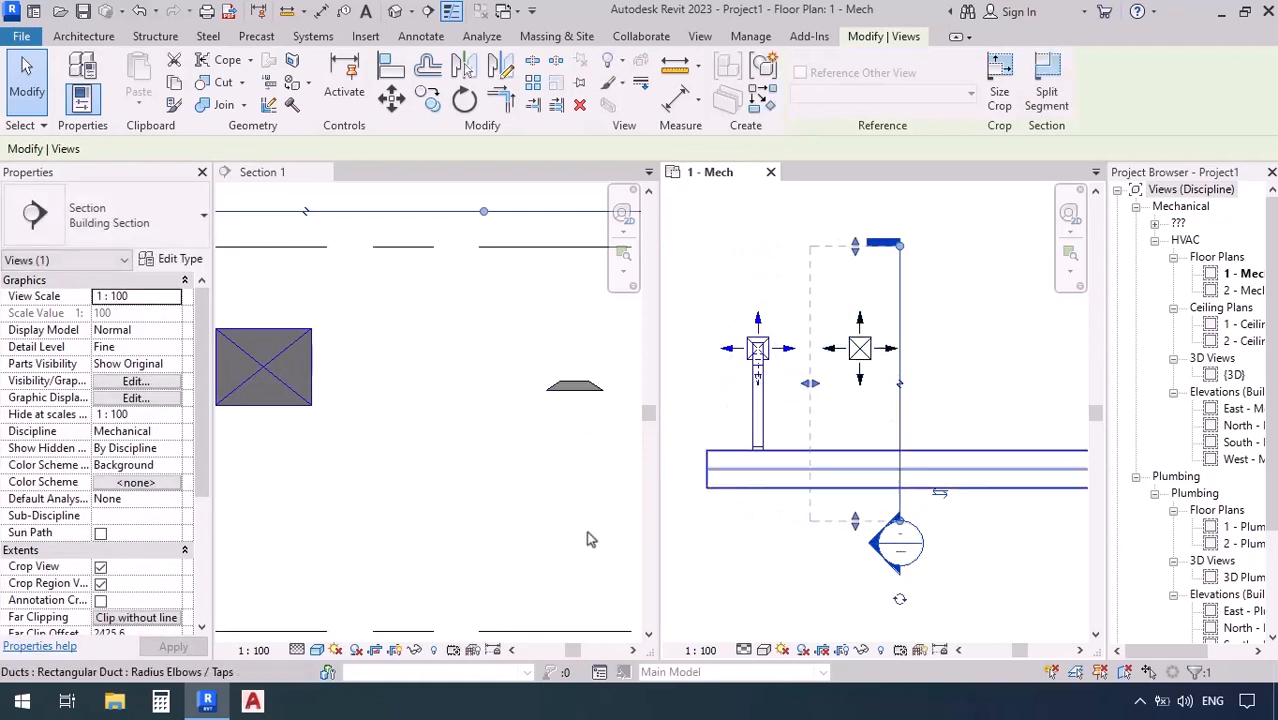
pyautogui.click(317, 420)
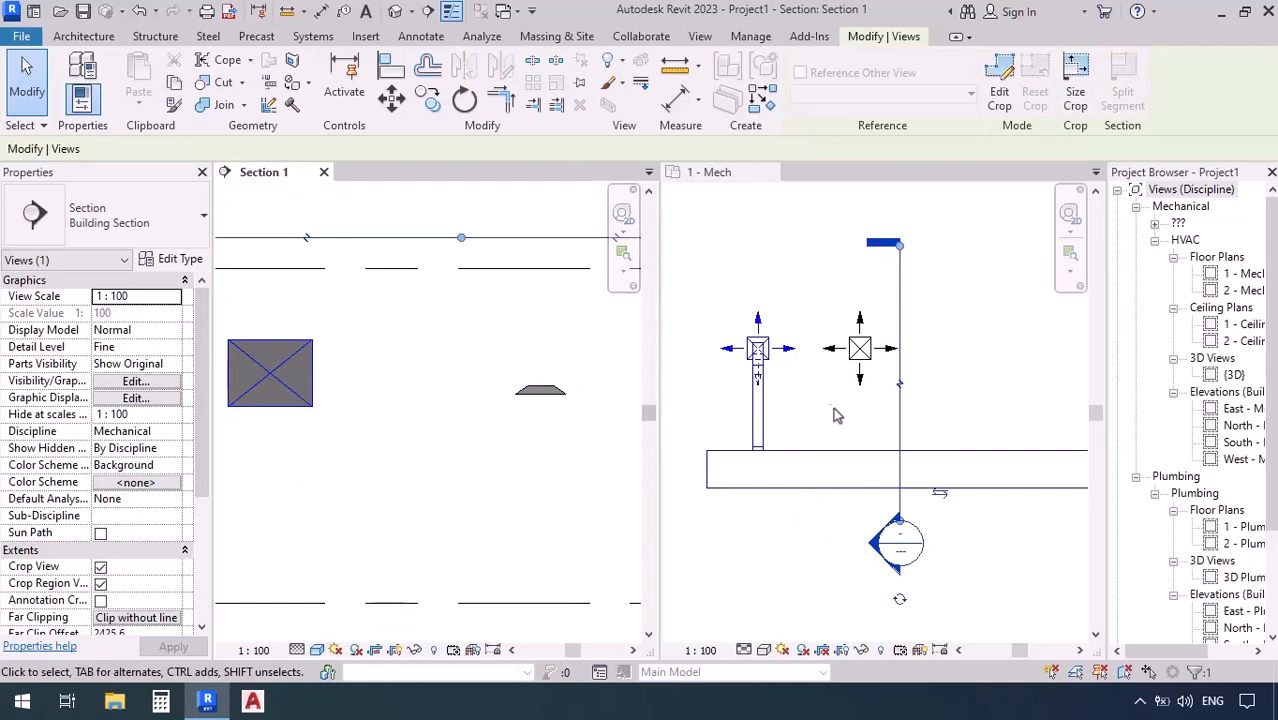
pyautogui.click(930, 428)
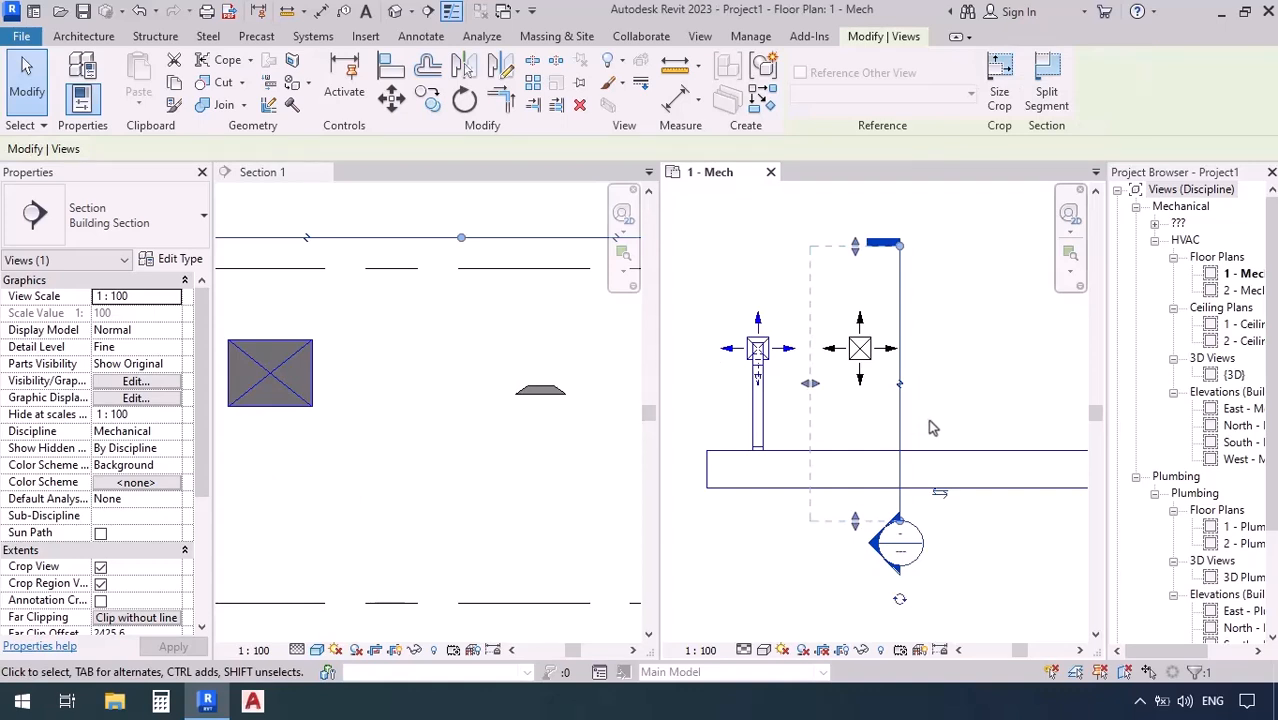
# Step: Try a 300 x 300 branch duct at 2750 mm from the main duct's centerline to the second diffuser's connector, and cancel it
pyautogui.press('d')
pyautogui.press('t')
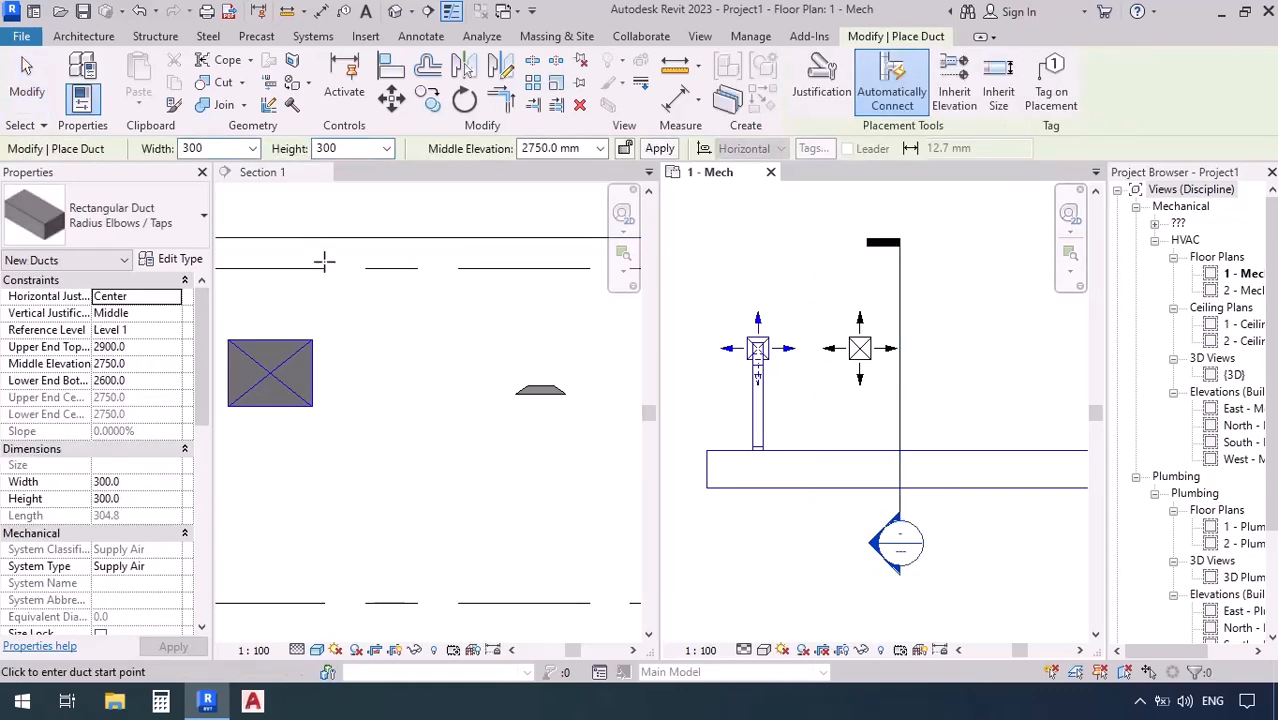
pyautogui.click(860, 468)
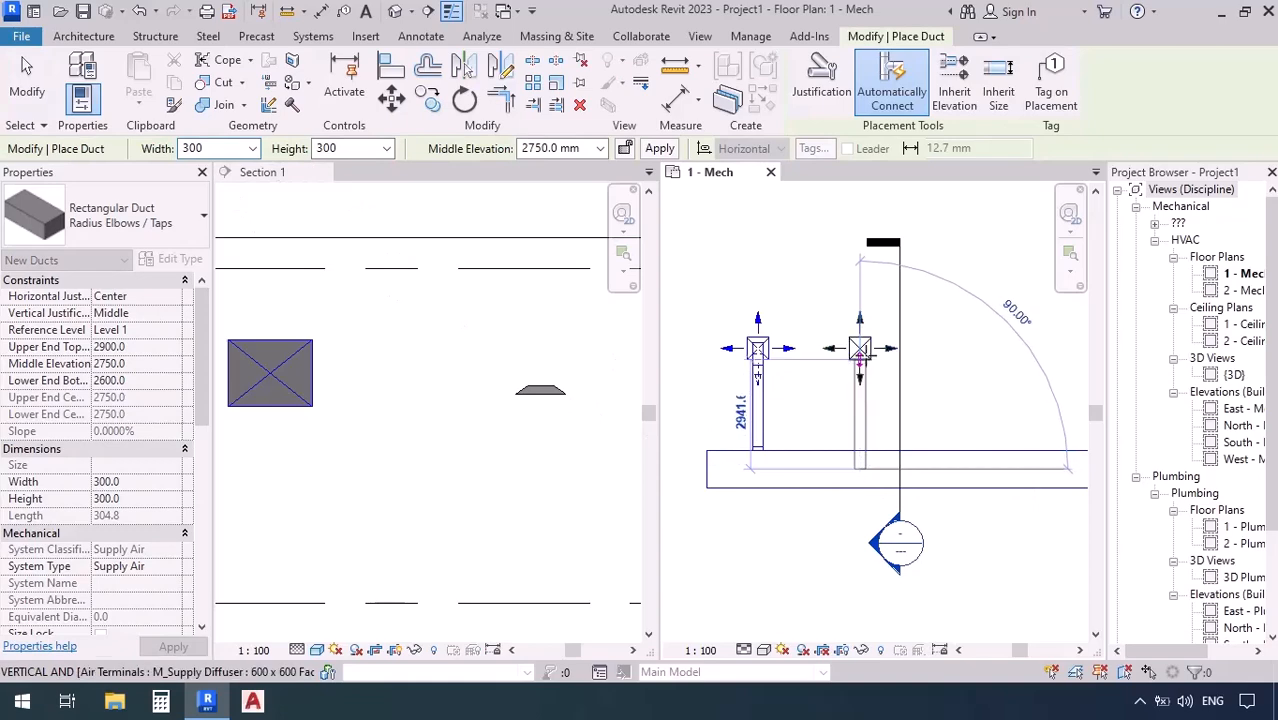
pyautogui.click(858, 350)
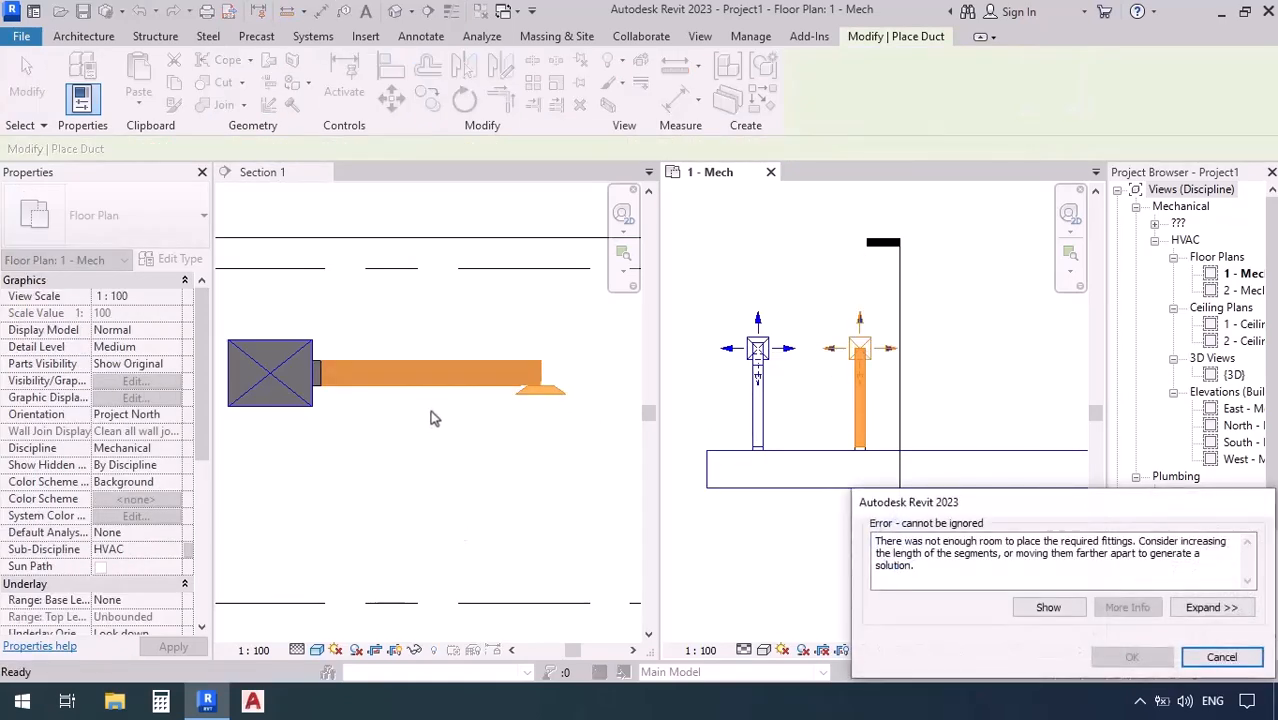
pyautogui.scroll(1, 429, 402)
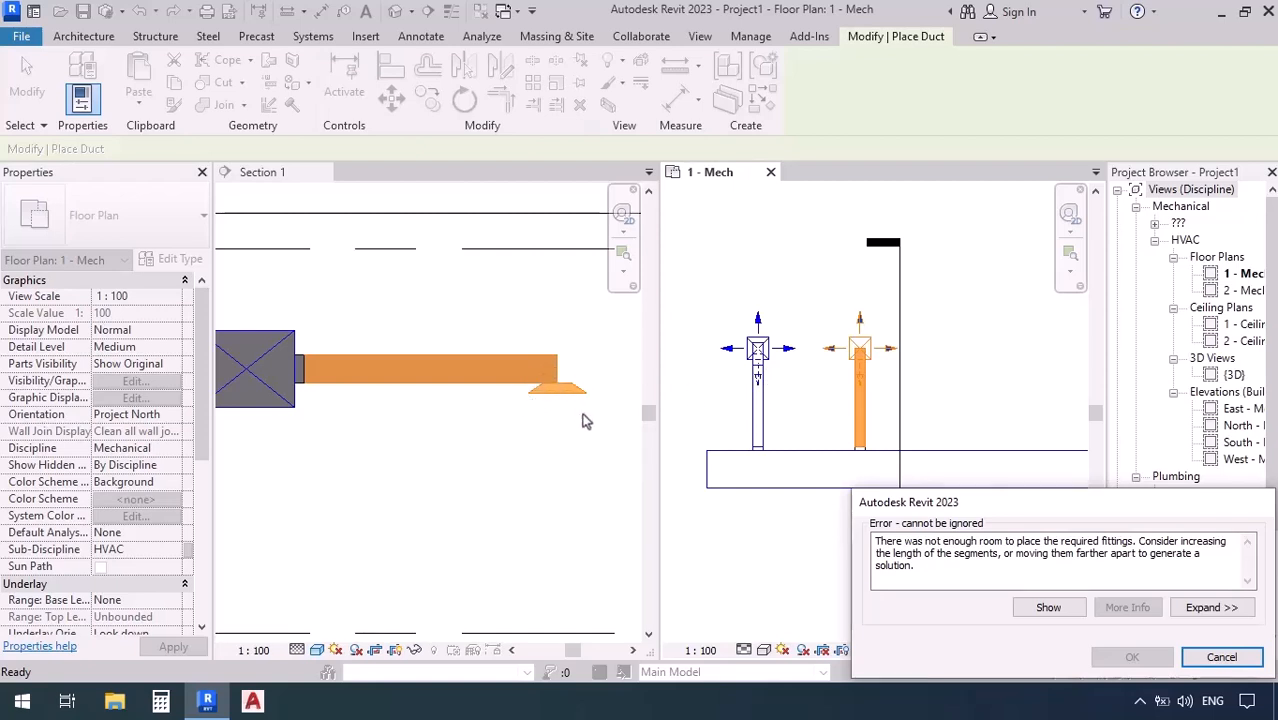
pyautogui.scroll(4, 584, 420)
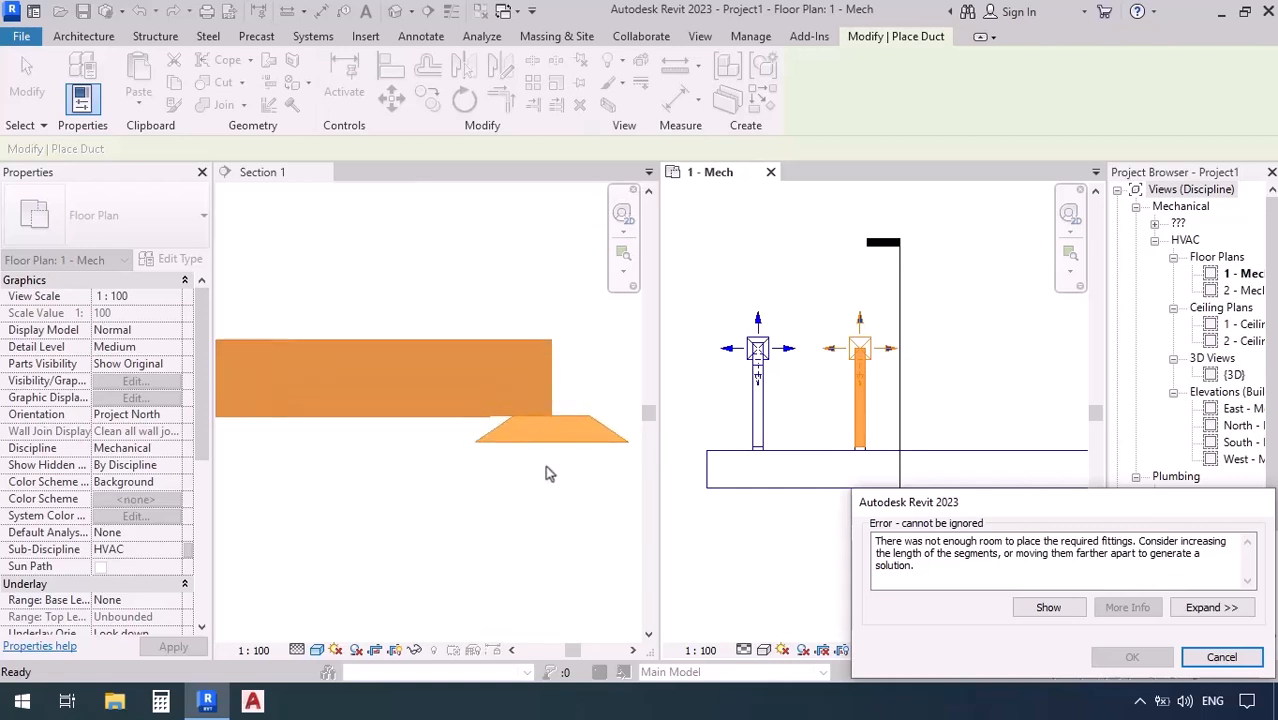
pyautogui.scroll(-2, 524, 404)
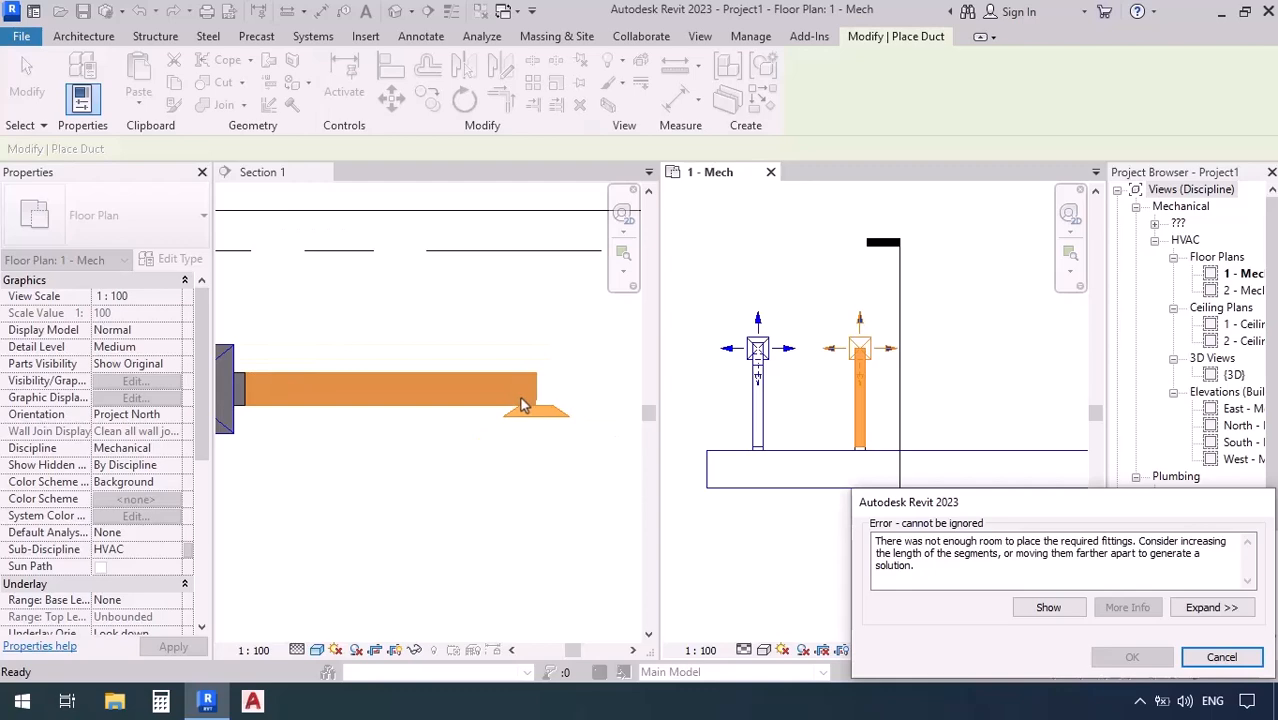
pyautogui.click(1221, 657)
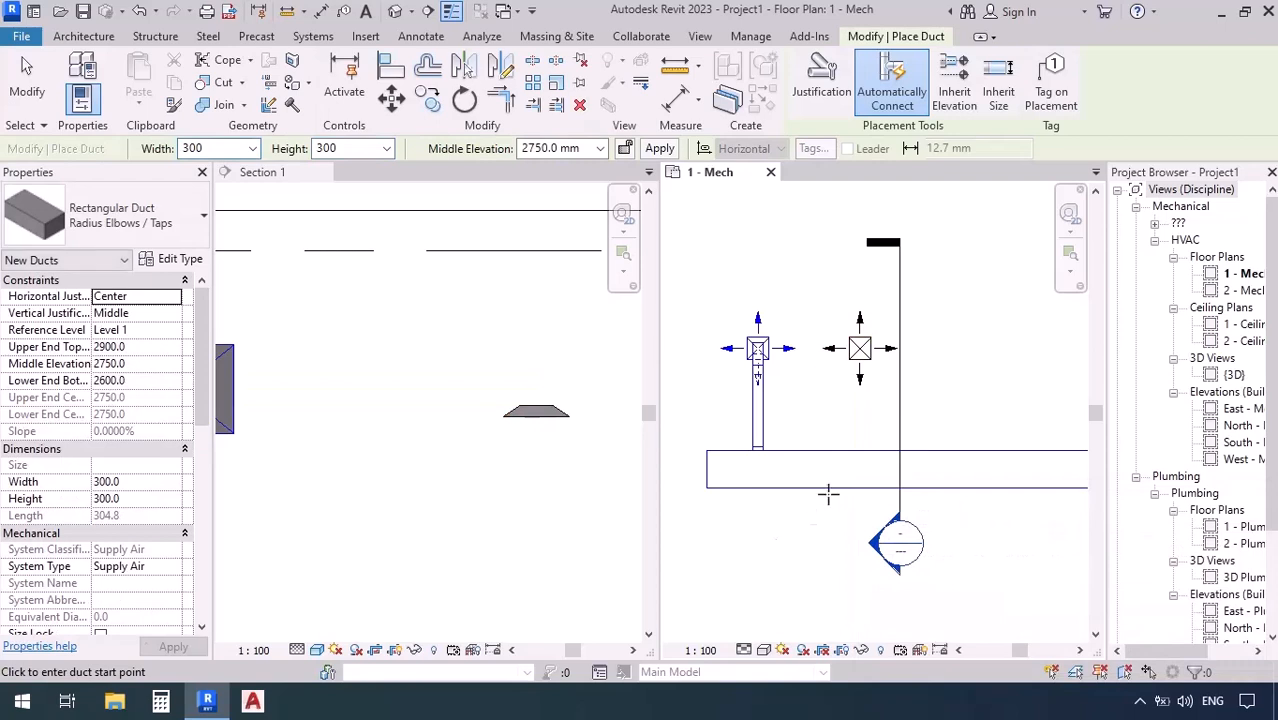
# Step: Draw a short 300 x 300 branch duct from the main duct's centerline toward the second diffuser, stopping short of it, and end the command
pyautogui.click(860, 470)
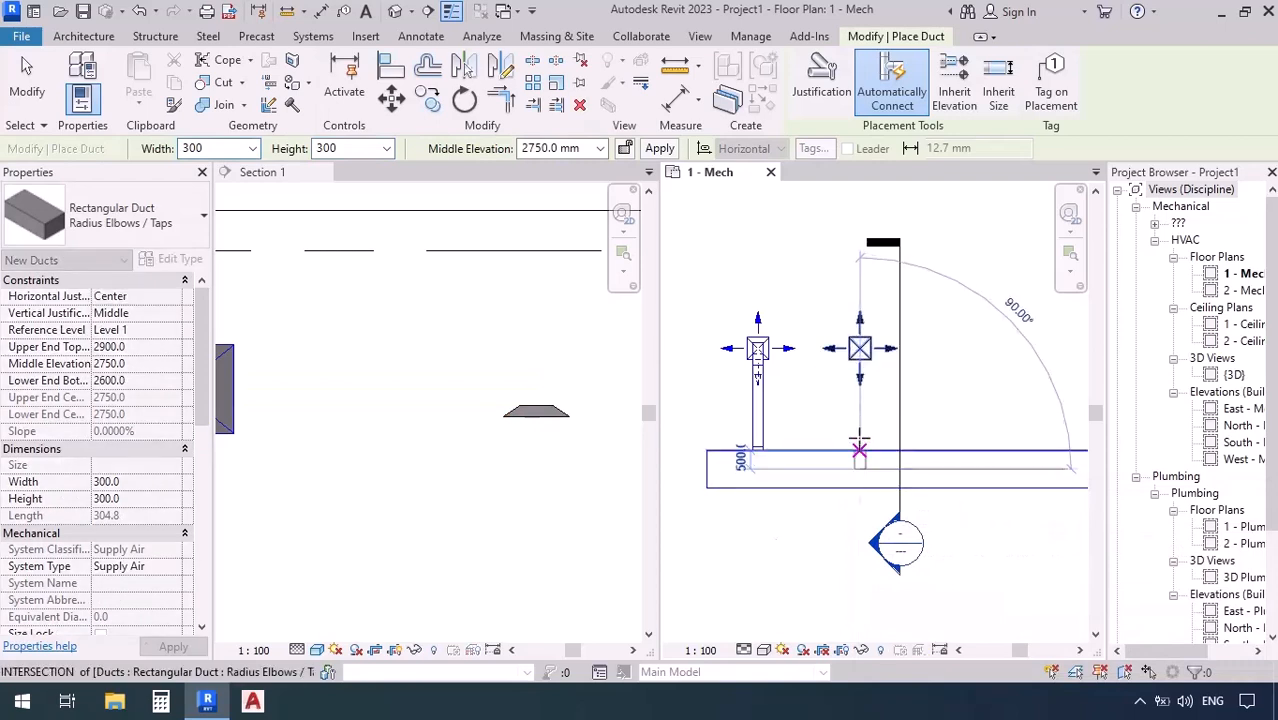
pyautogui.click(858, 395)
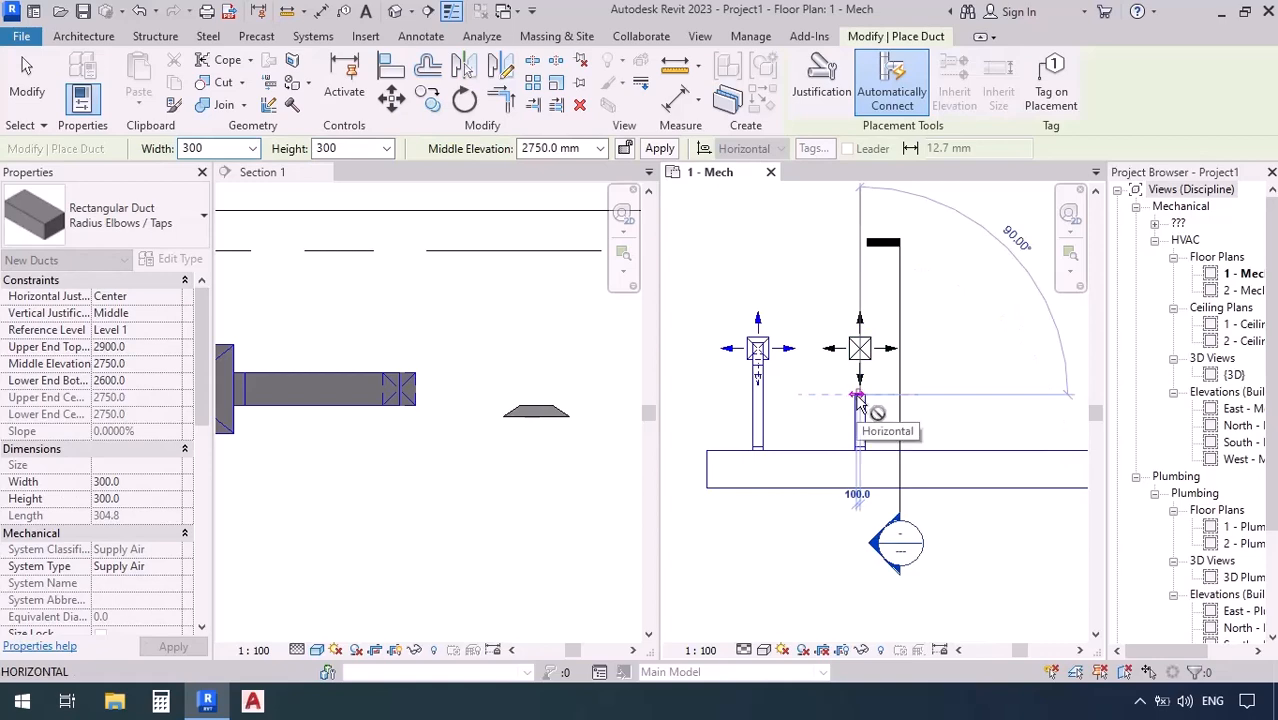
pyautogui.press('Escape')
pyautogui.press('Escape')
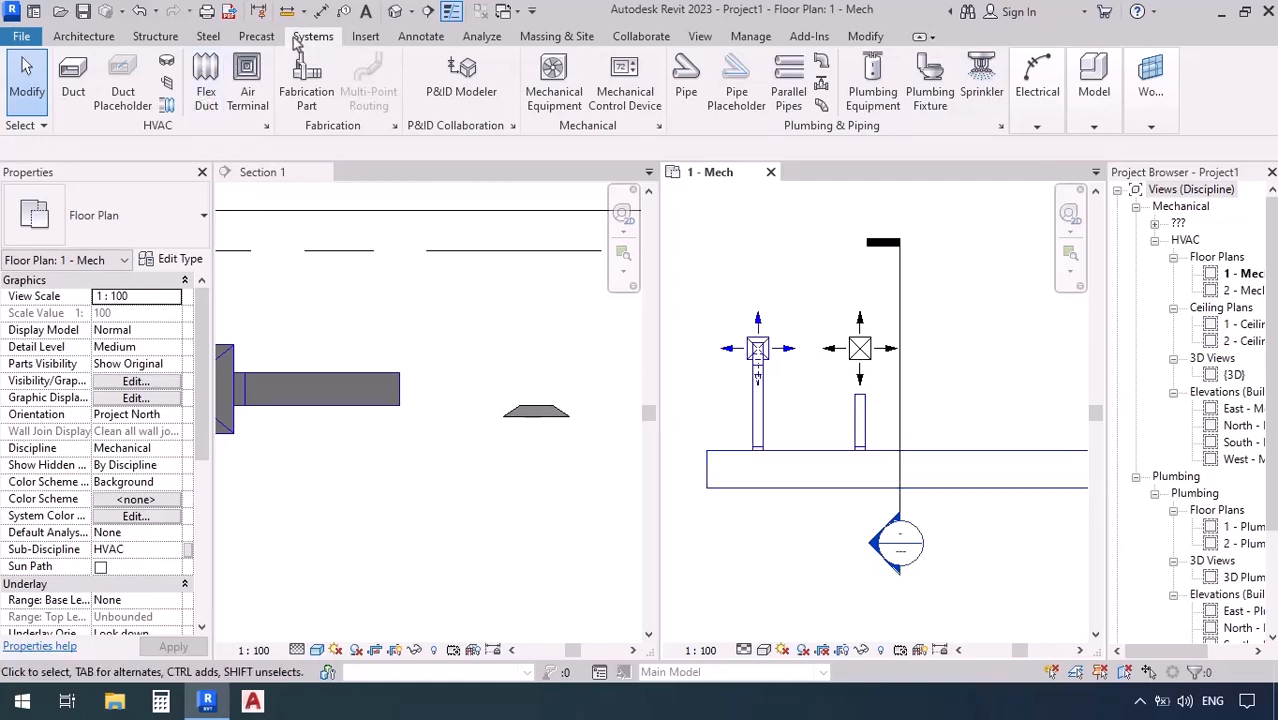
# Step: Connect the short branch duct's open end to the second diffuser with a 300 mm Flex - Round flex duct, and end the command
pyautogui.click(207, 98)
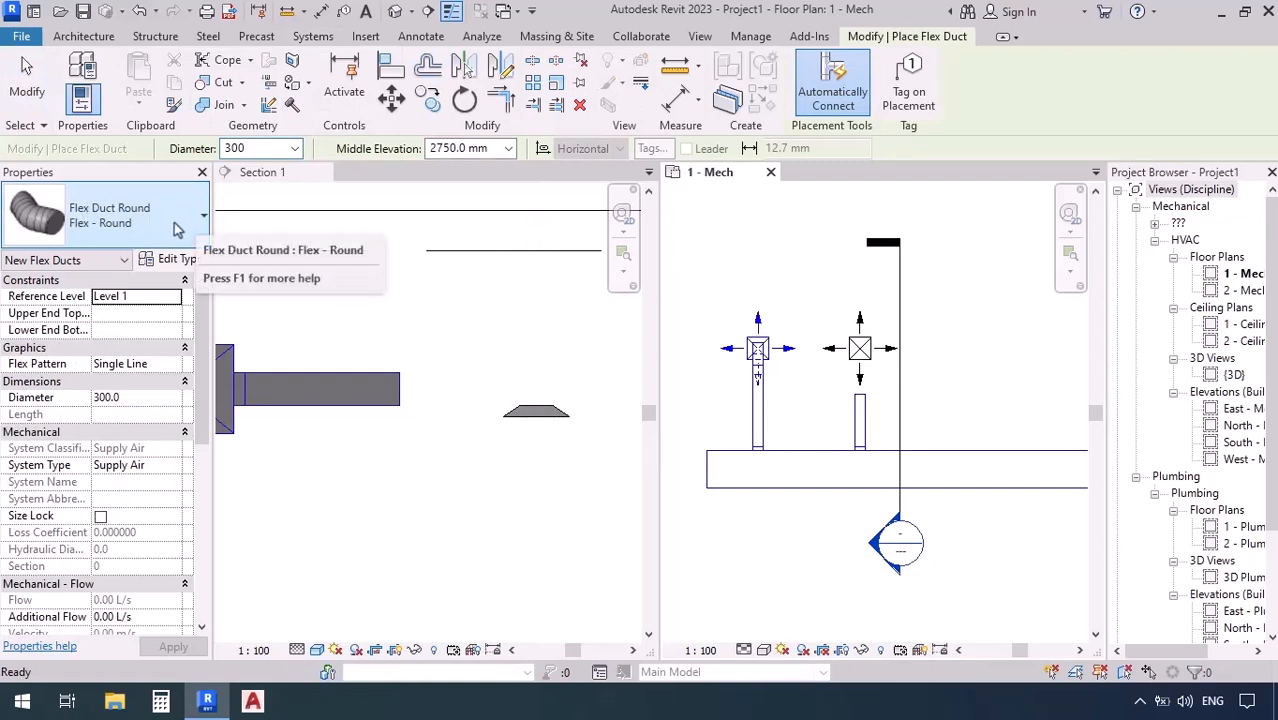
pyautogui.click(176, 228)
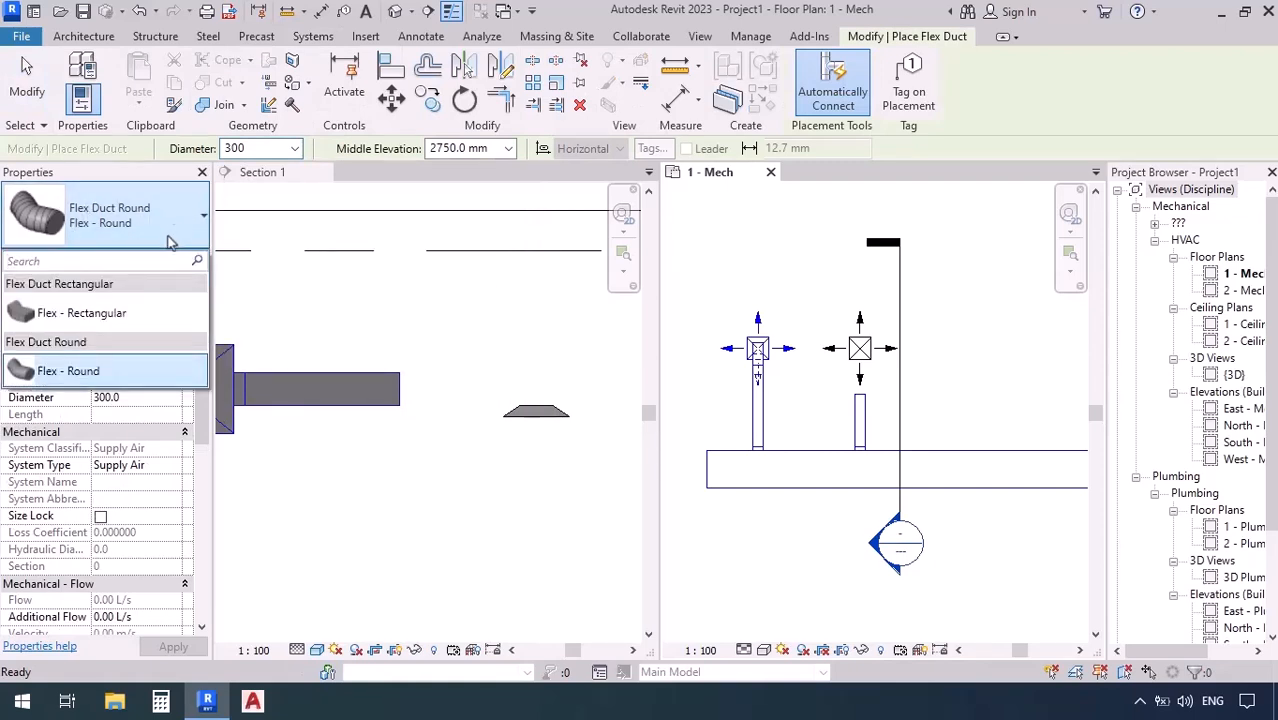
pyautogui.moveTo(103, 320)
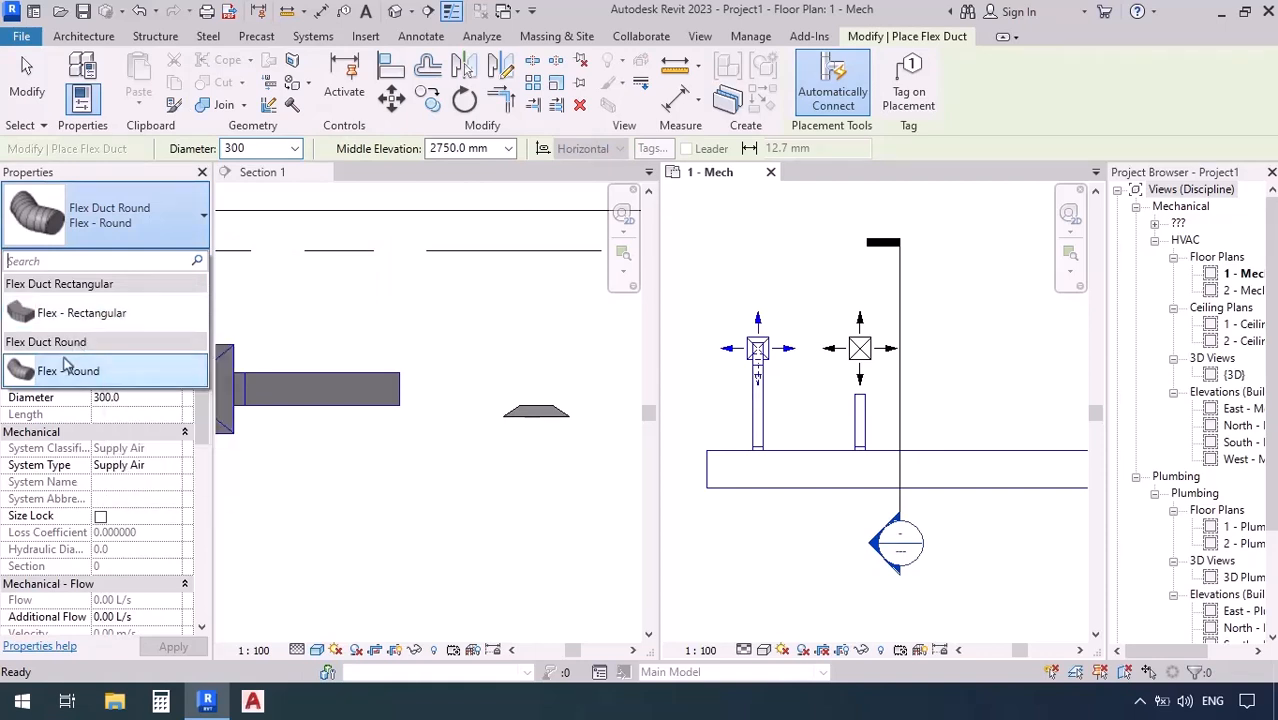
pyautogui.moveTo(87, 374)
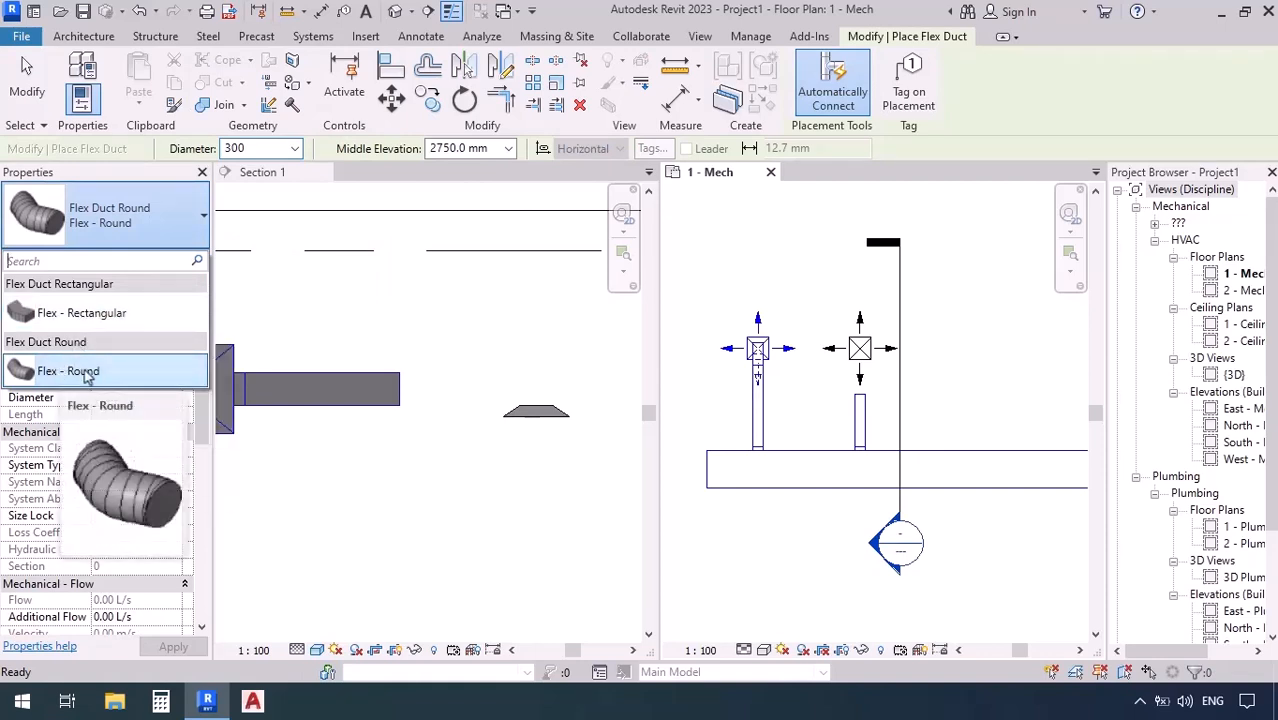
pyautogui.click(187, 227)
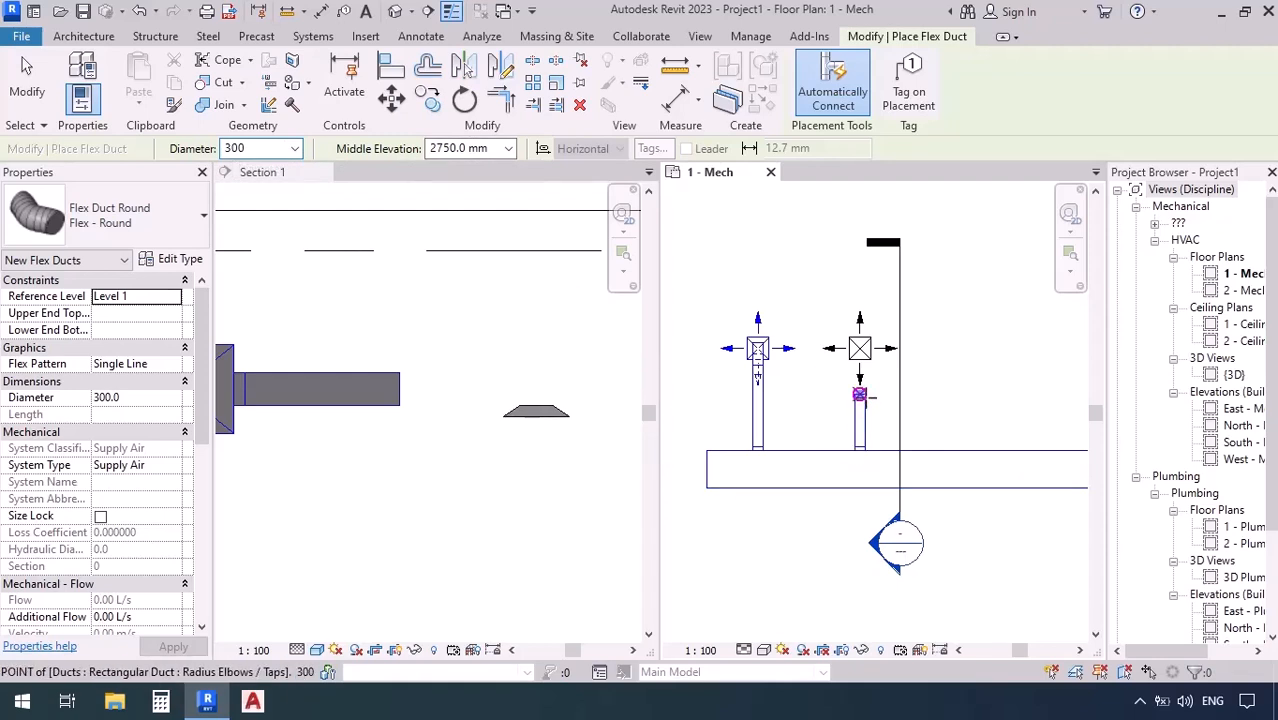
pyautogui.scroll(4, 855, 440)
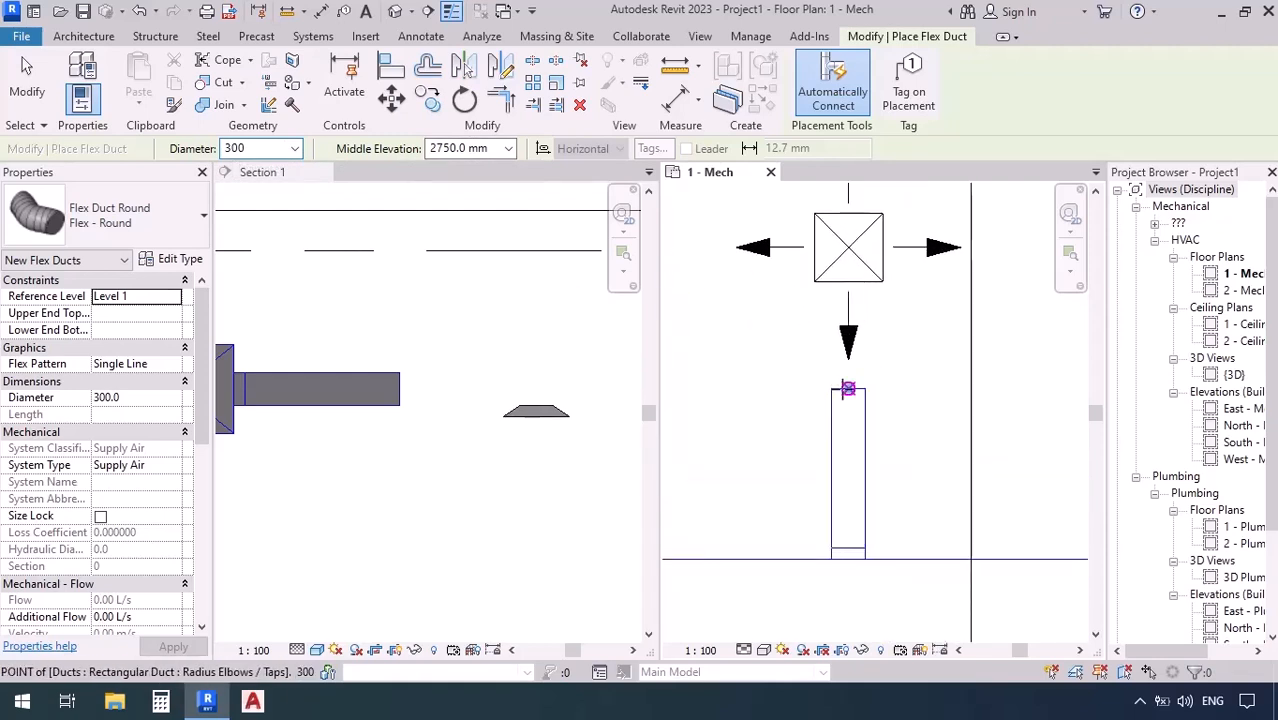
pyautogui.click(848, 388)
pyautogui.click(848, 280)
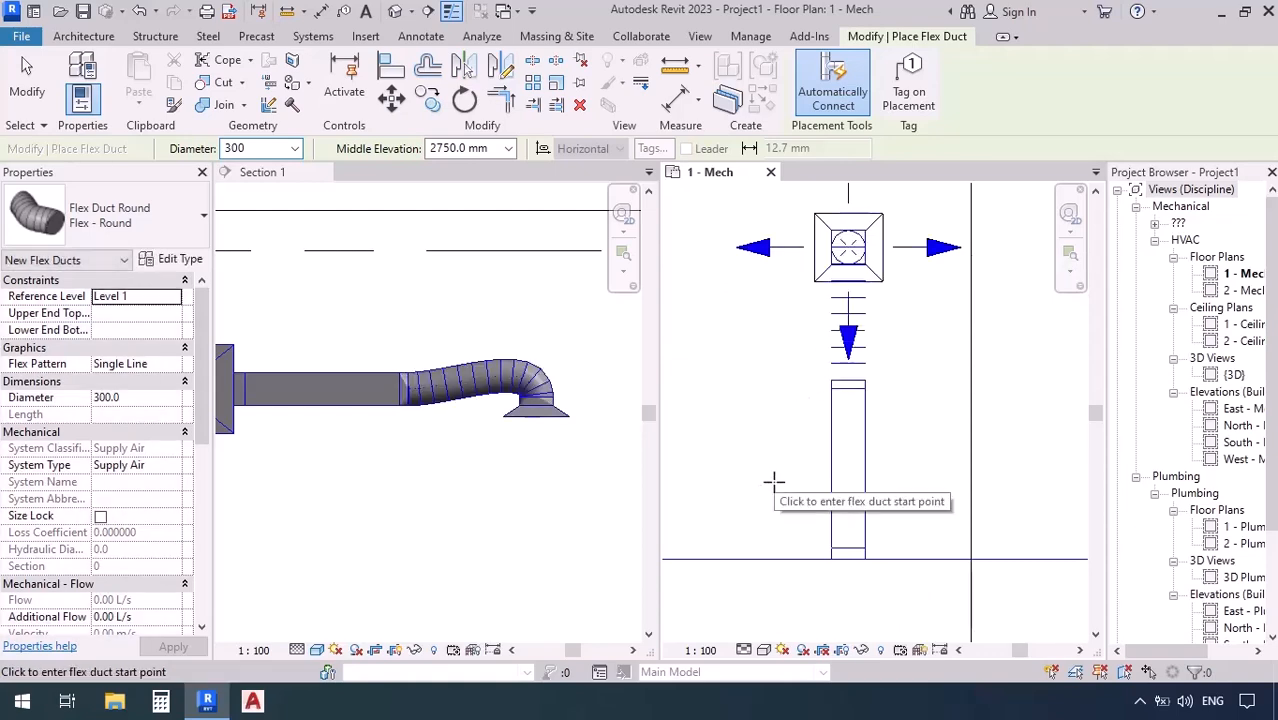
pyautogui.press('Escape')
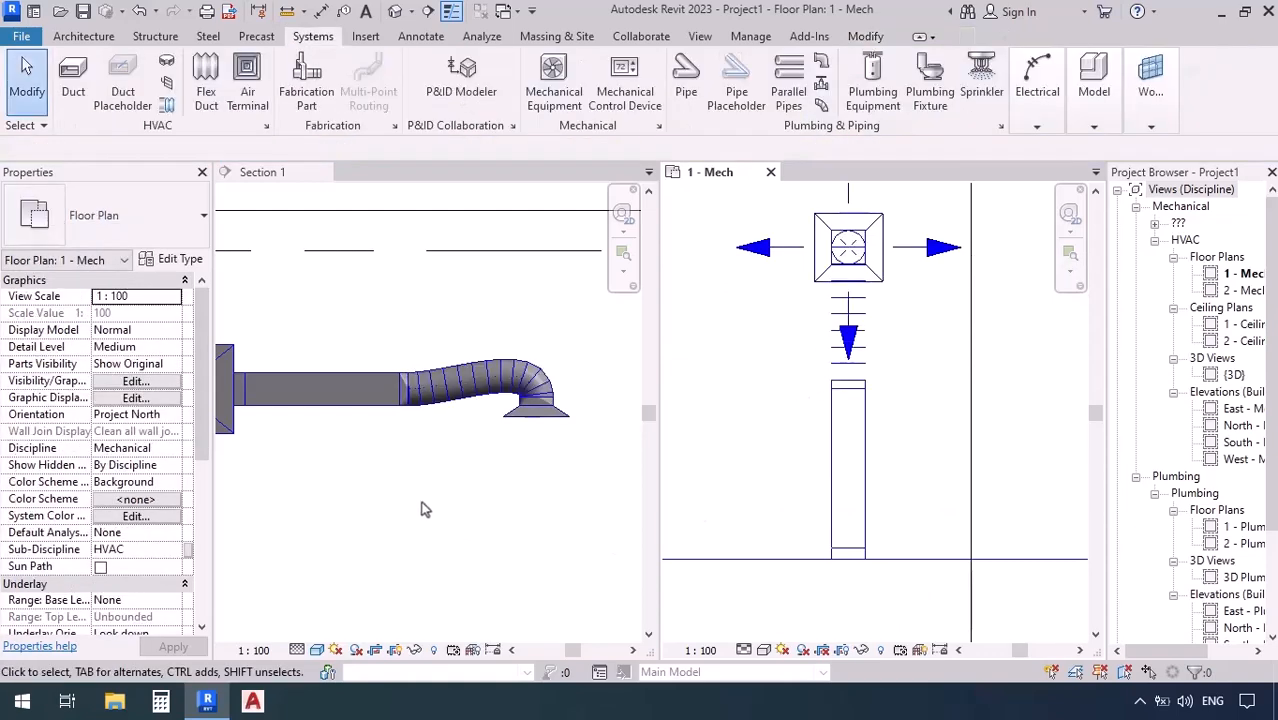
# Step: Examine the flex duct connection in Section 1 and show both branches in the default 3D view
pyautogui.scroll(-1, 421, 510)
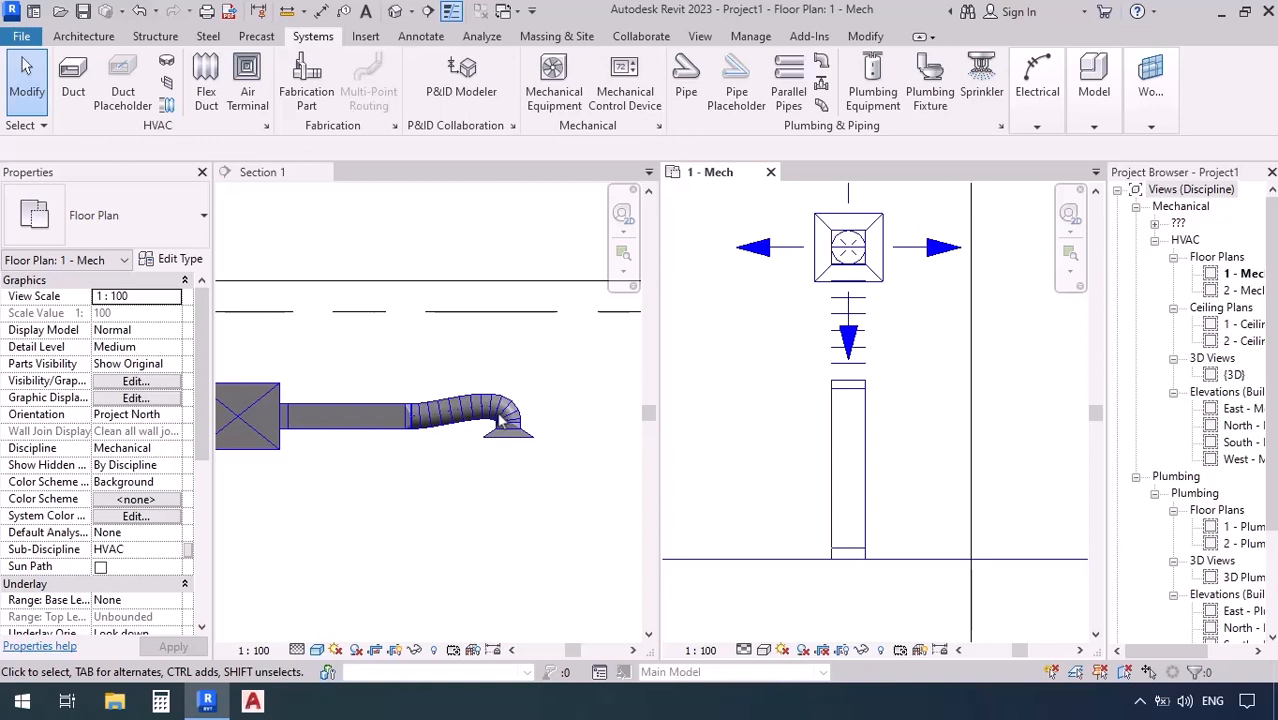
pyautogui.scroll(2, 500, 425)
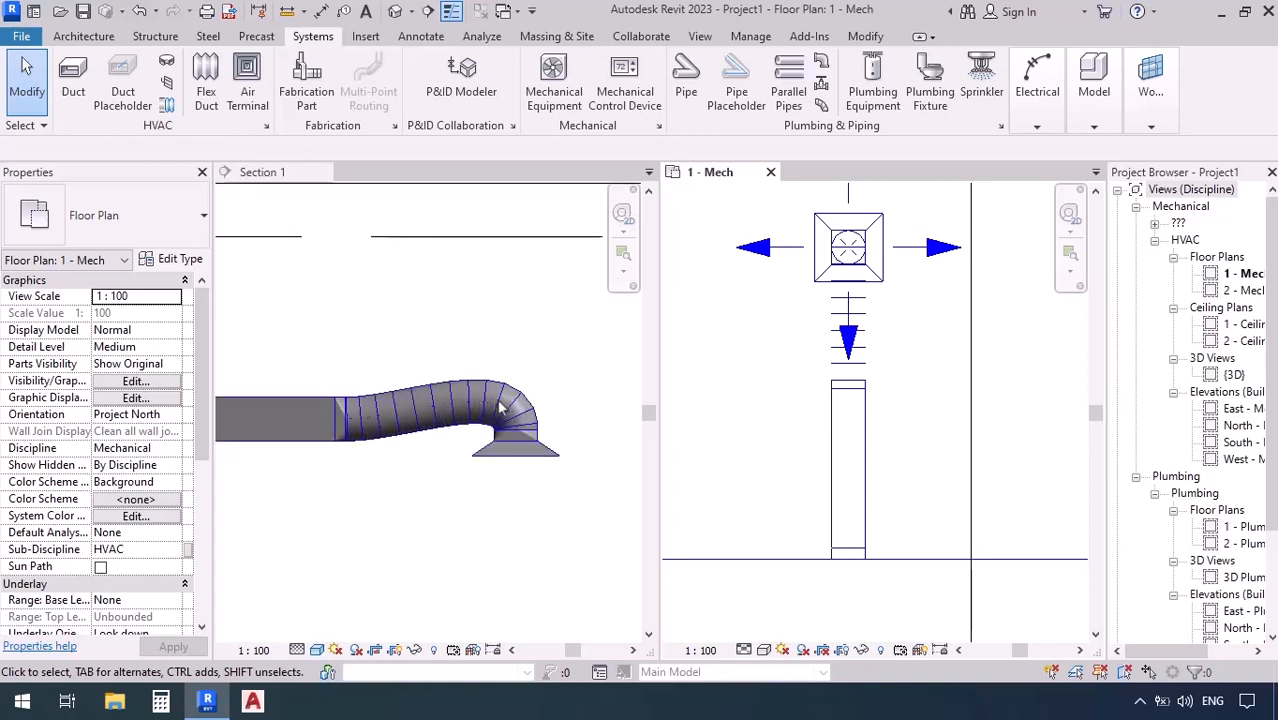
pyautogui.scroll(-2, 426, 482)
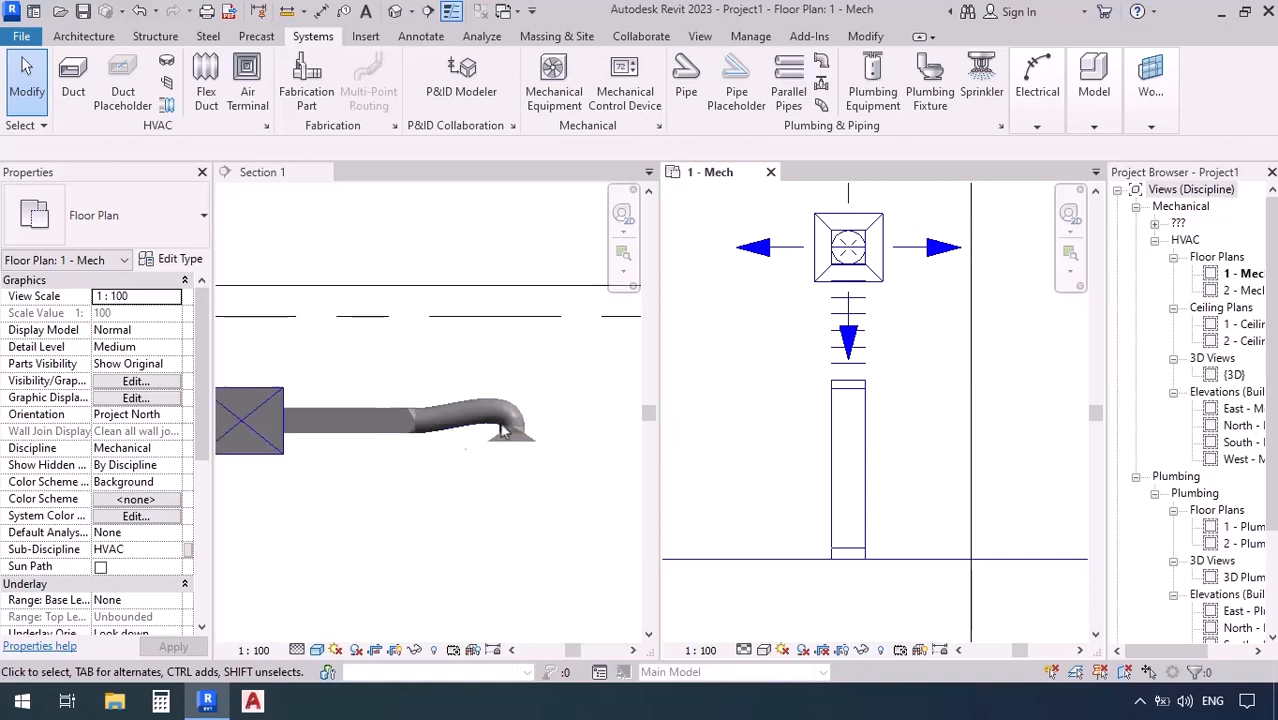
pyautogui.scroll(-1, 396, 508)
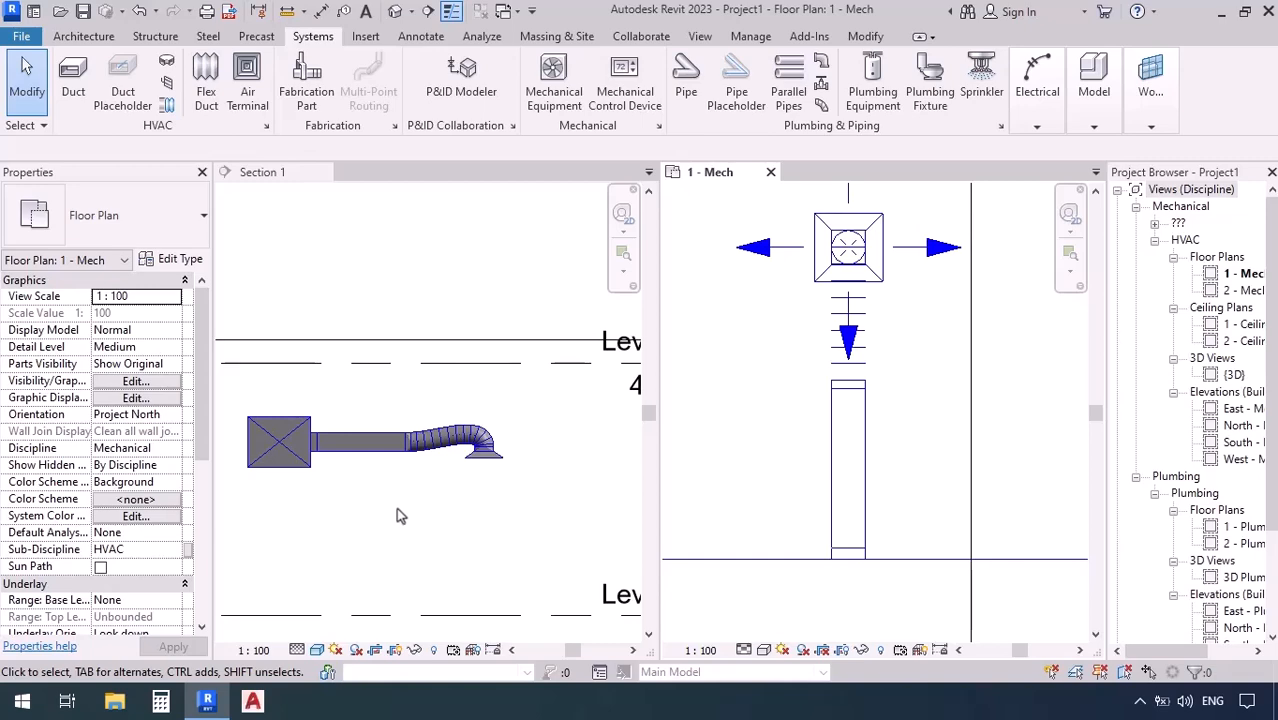
pyautogui.click(396, 11)
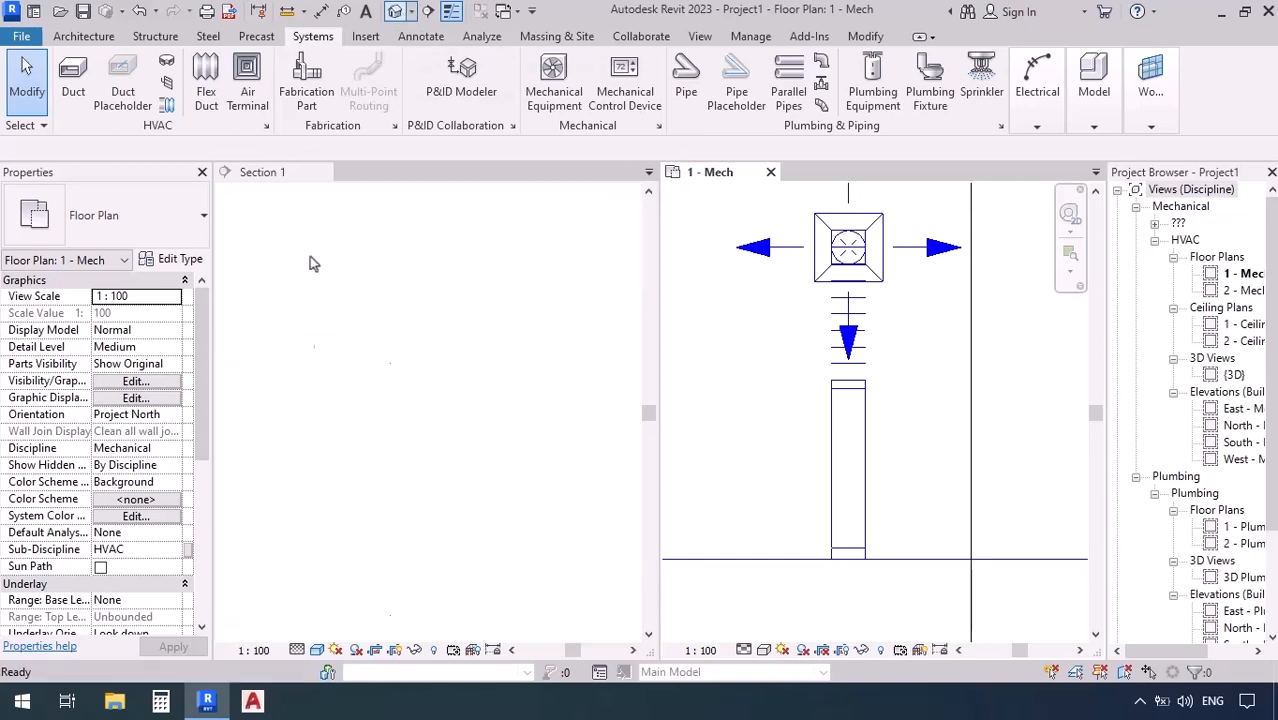
pyautogui.scroll(5, 1047, 515)
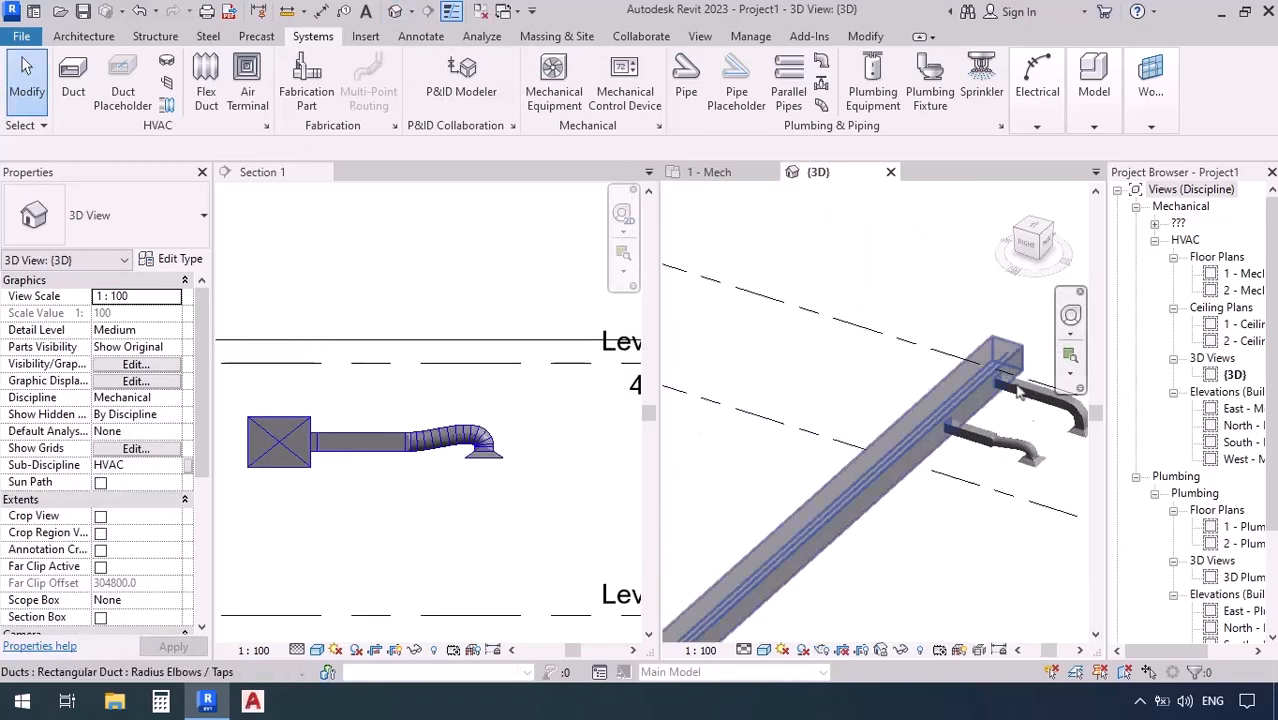
# Step: Examine the rectangular-to-round transitions at both ends of the flex duct in the 3D view, then clear the selection
pyautogui.scroll(3, 1047, 515)
pyautogui.moveTo(956, 562); pyautogui.dragTo(921, 573, button='middle')
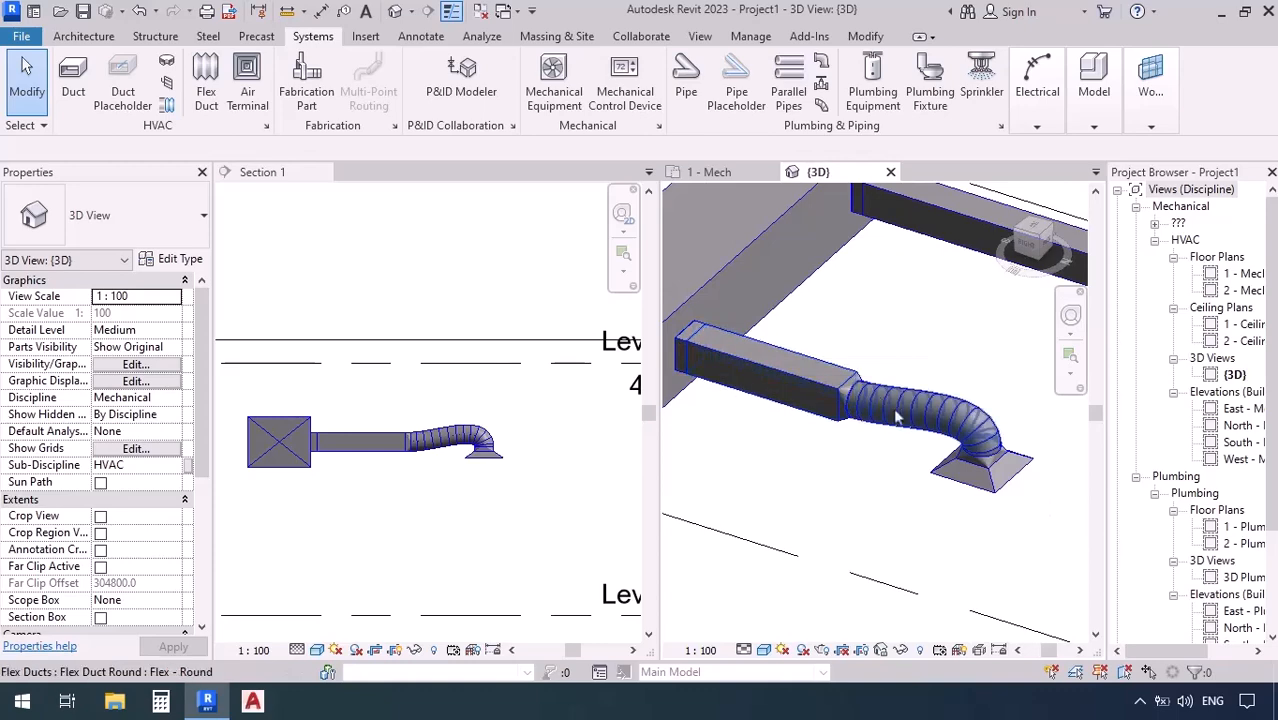
pyautogui.scroll(2, 775, 358)
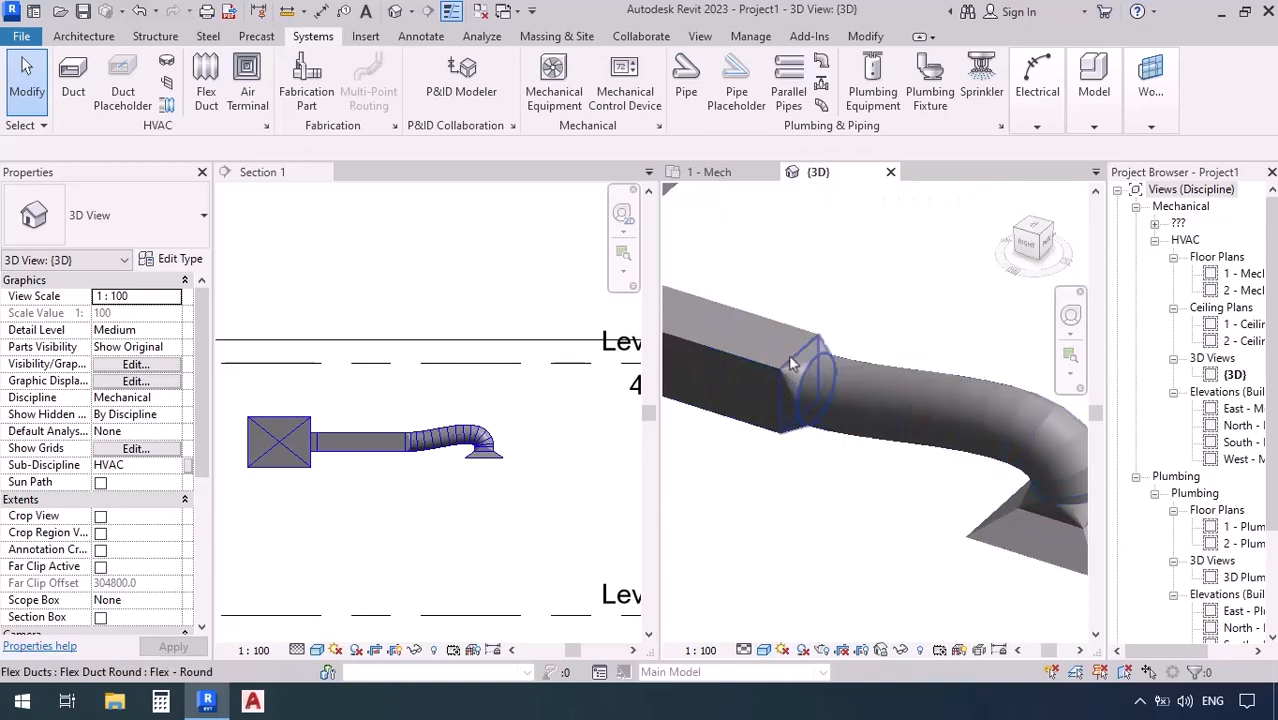
pyautogui.click(866, 331)
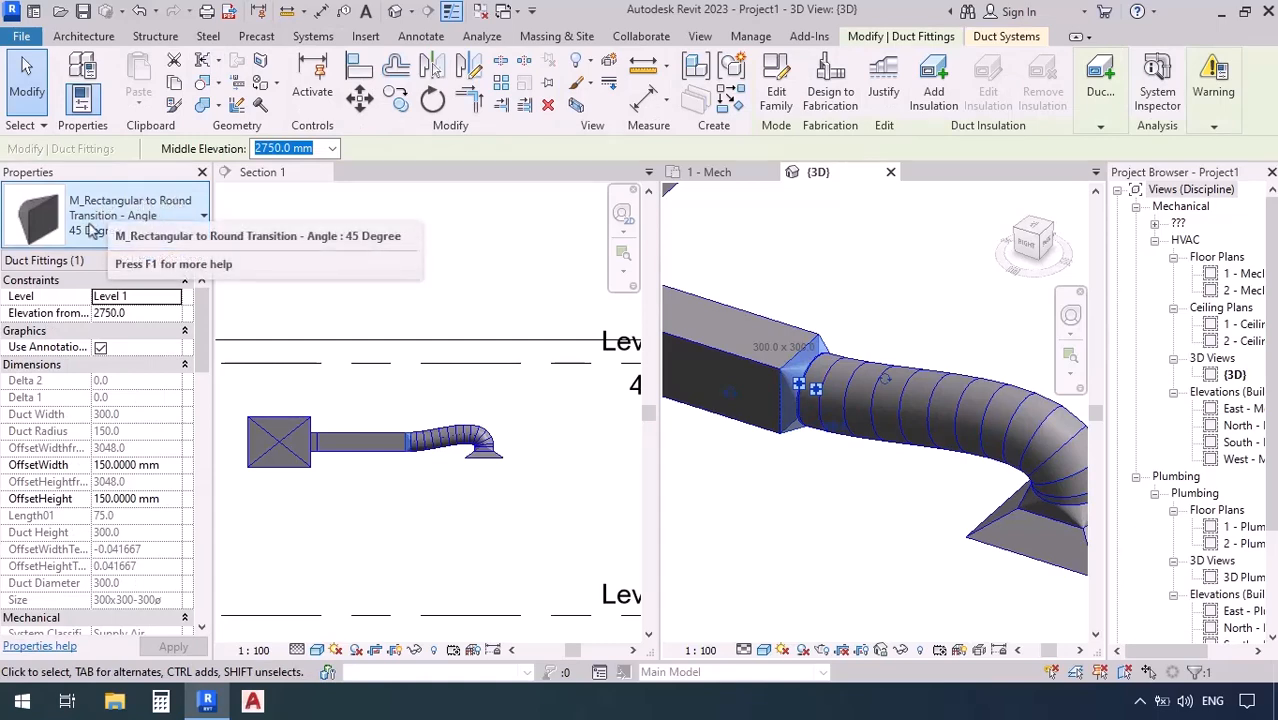
pyautogui.scroll(-3, 807, 450)
pyautogui.moveTo(819, 522); pyautogui.dragTo(853, 532, button='middle')
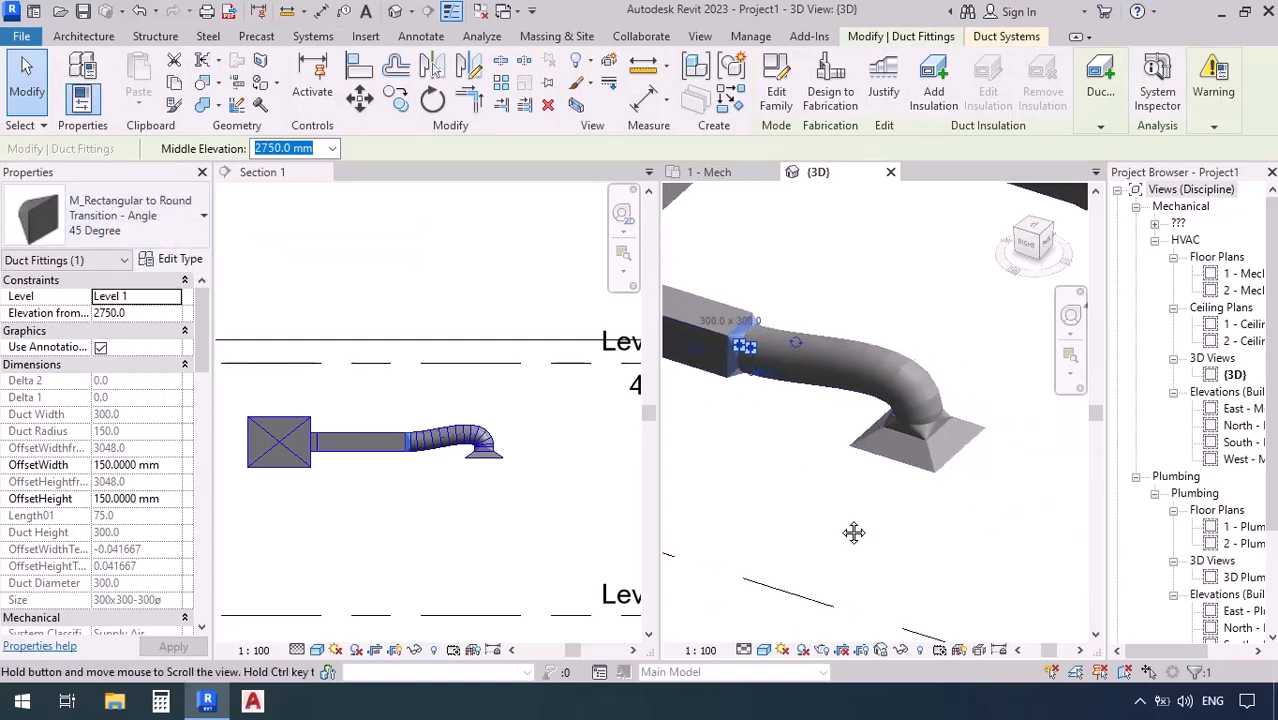
pyautogui.scroll(5, 853, 520)
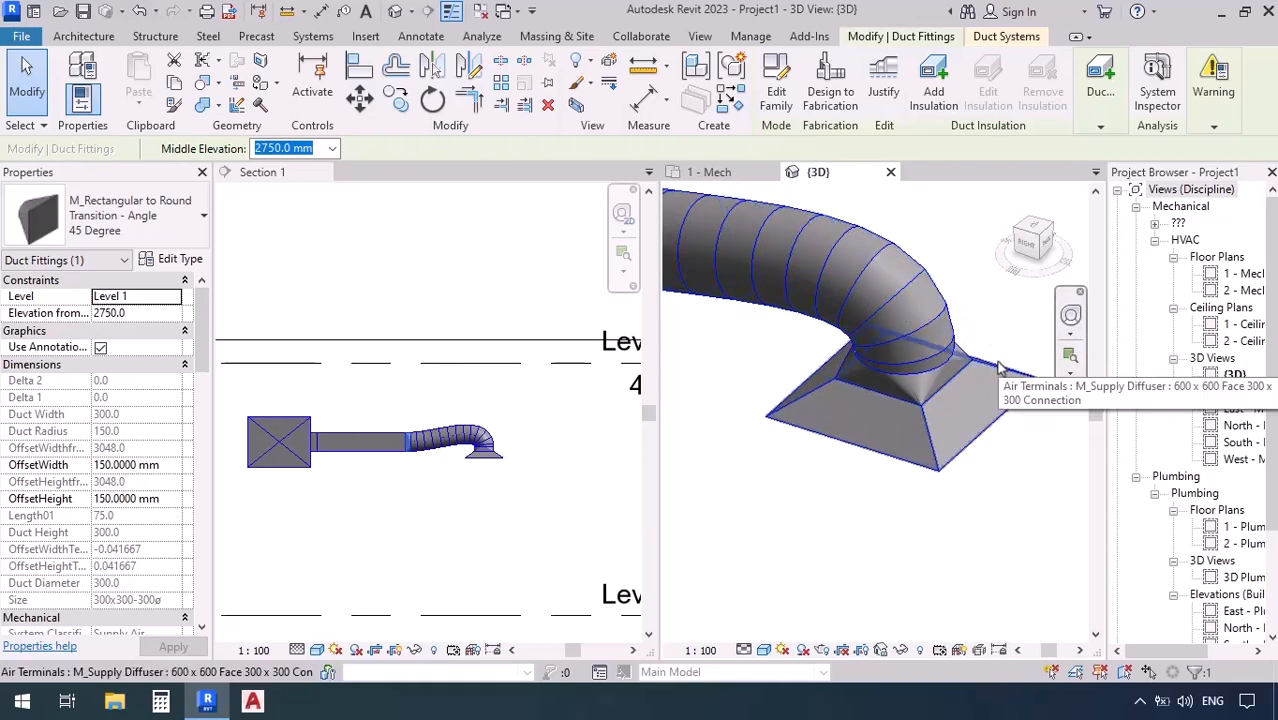
pyautogui.click(904, 354)
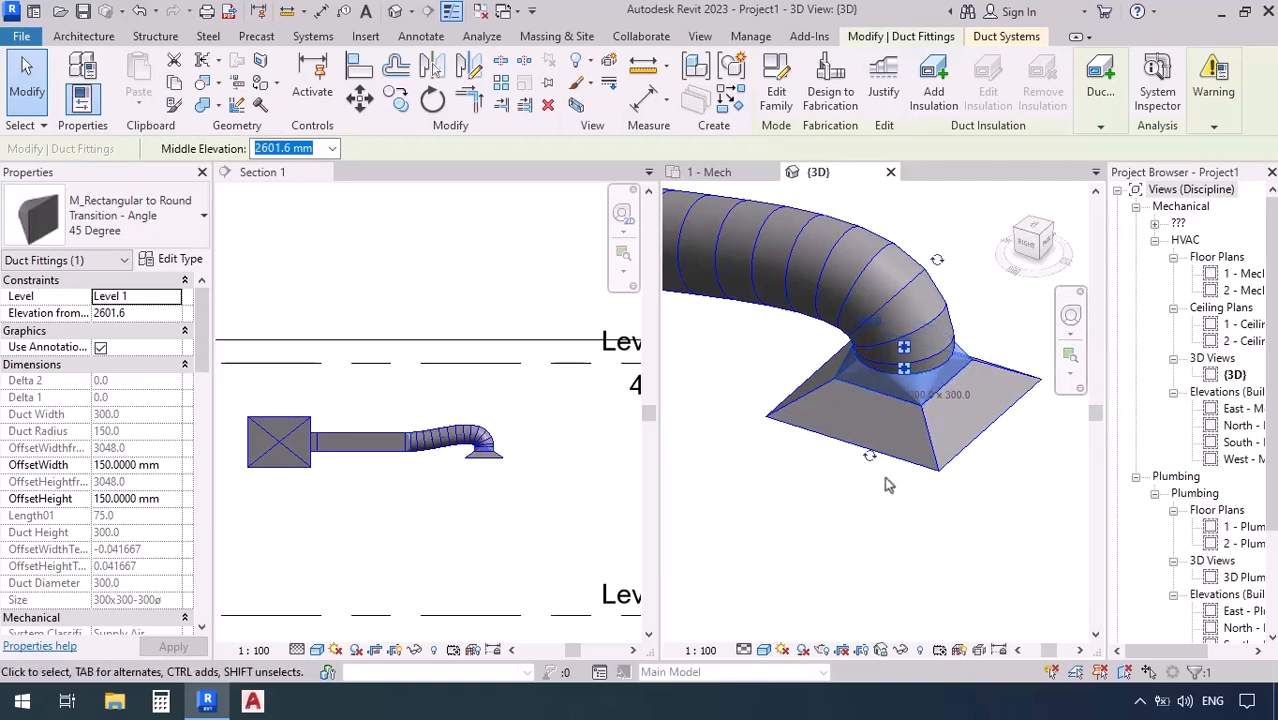
pyautogui.scroll(-5, 981, 438)
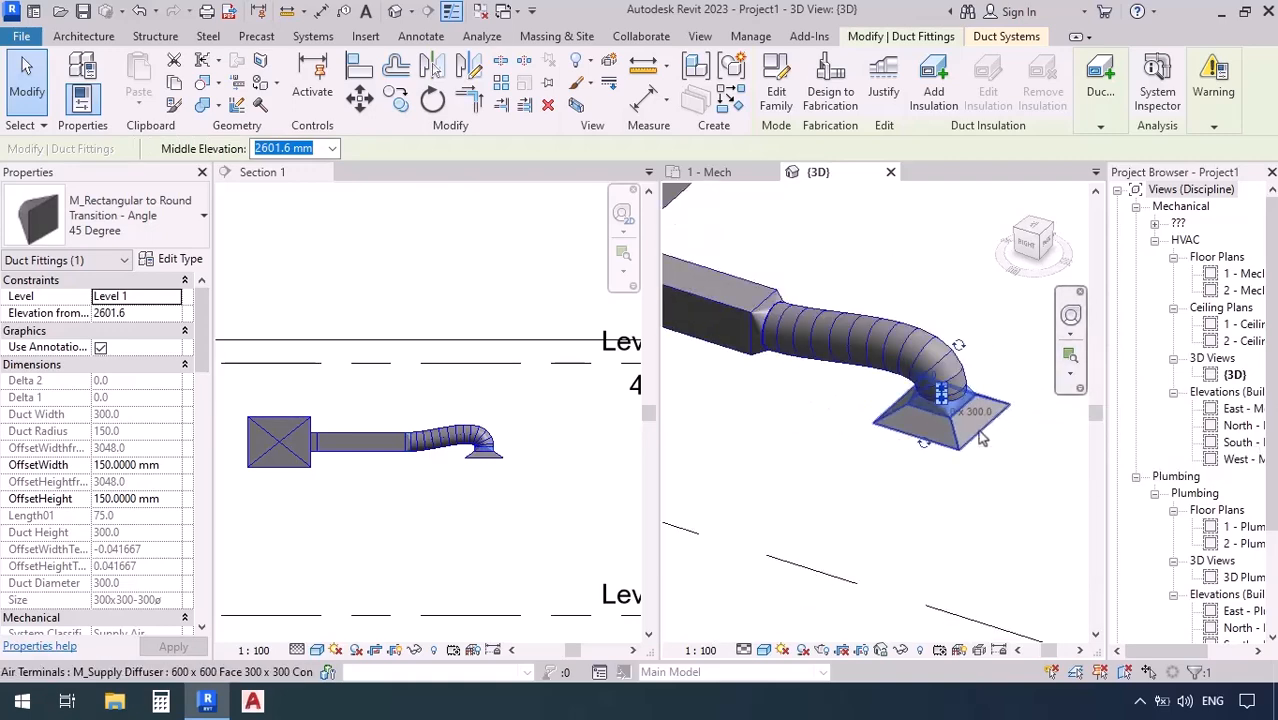
pyautogui.scroll(-3, 981, 438)
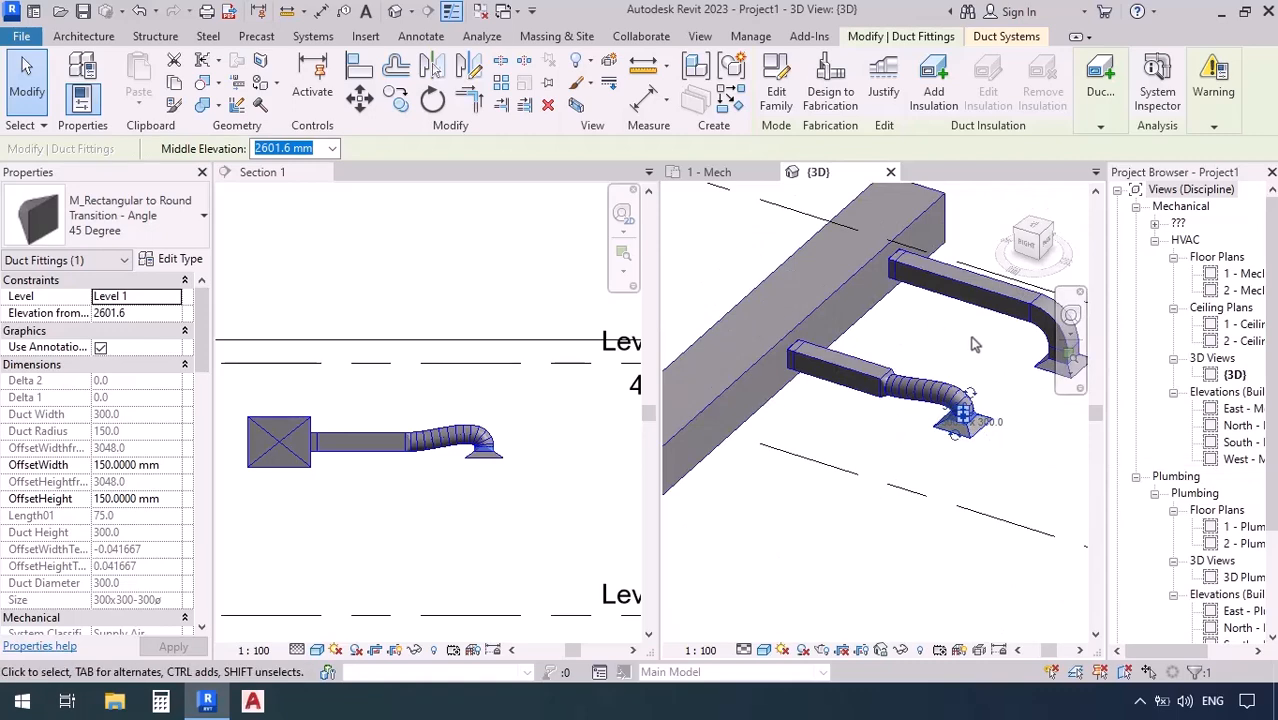
pyautogui.press('Escape')
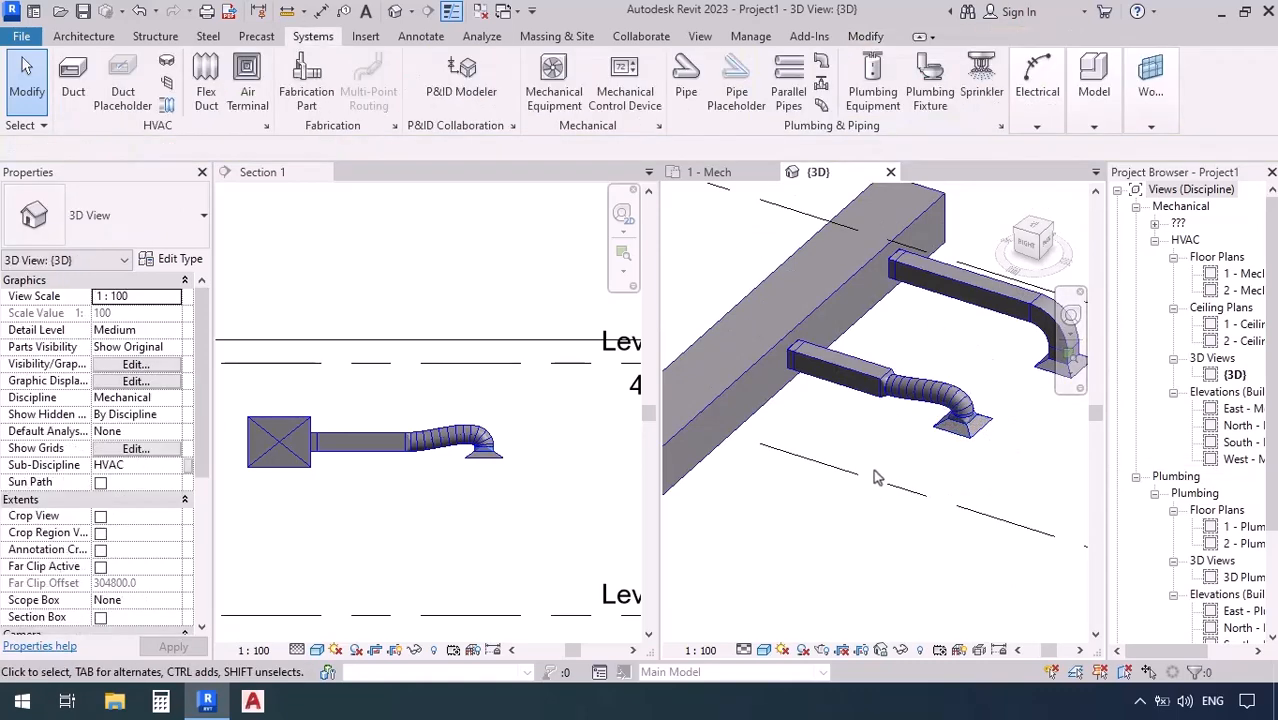
# Step: In the 1 - Mech plan, place a third supply diffuser at 2000 mm elevation in line with the second, and move the section line past it
pyautogui.click(697, 171)
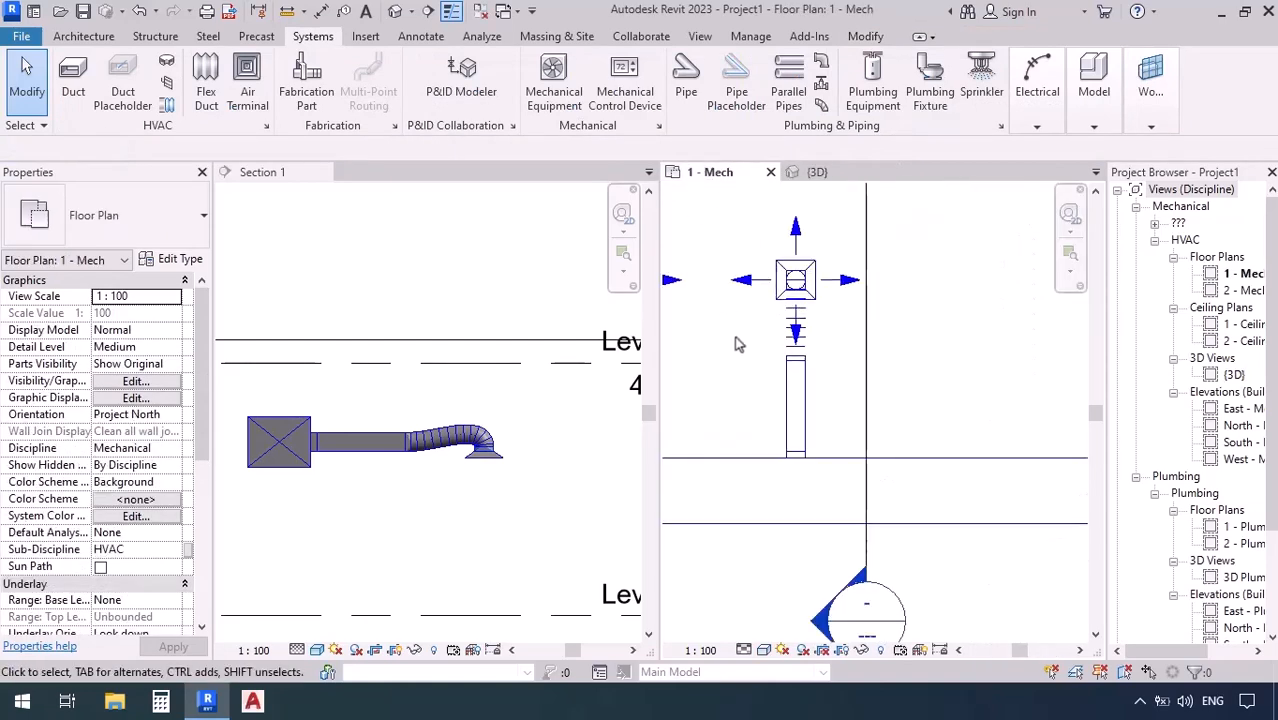
pyautogui.click(247, 90)
pyautogui.click(170, 314)
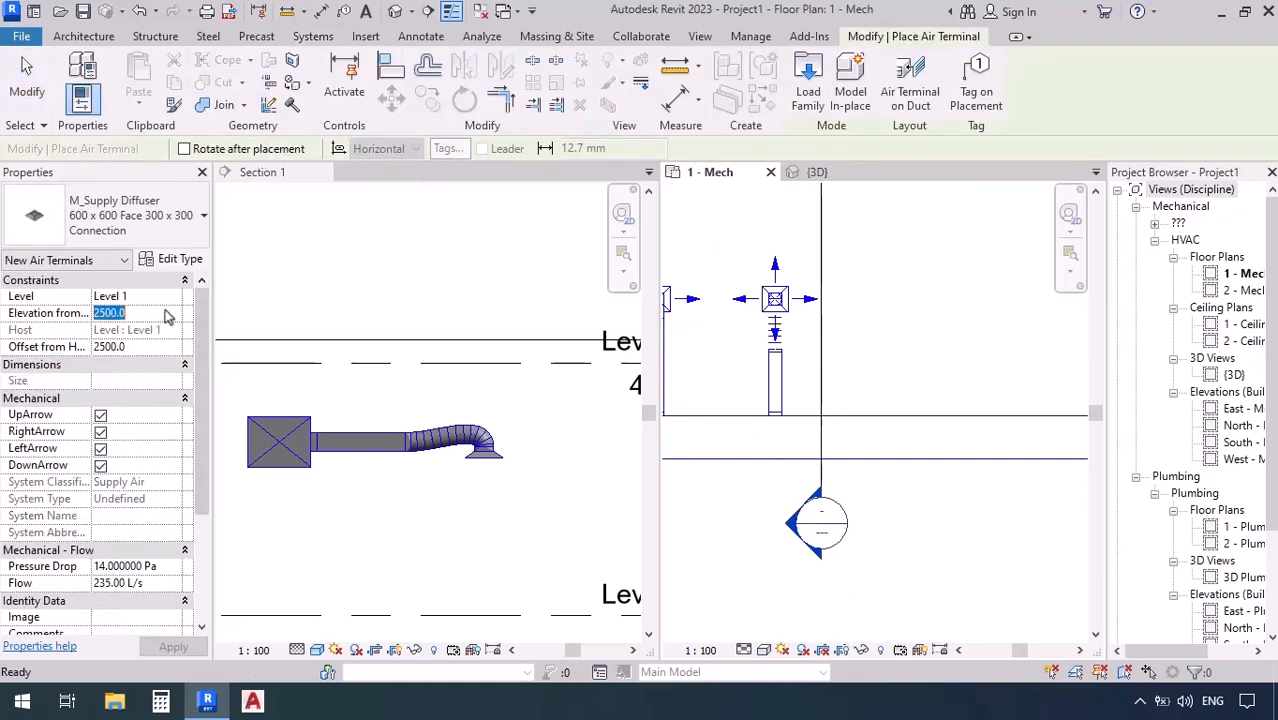
pyautogui.write('20')
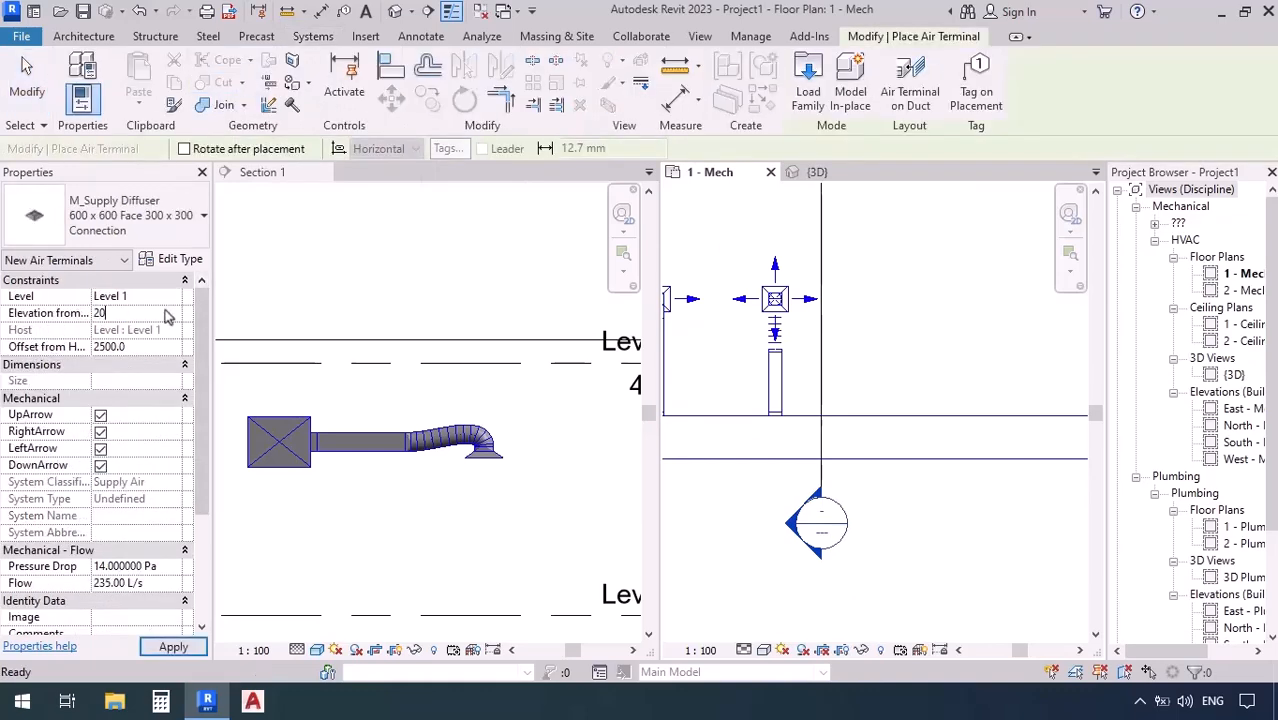
pyautogui.write('00')
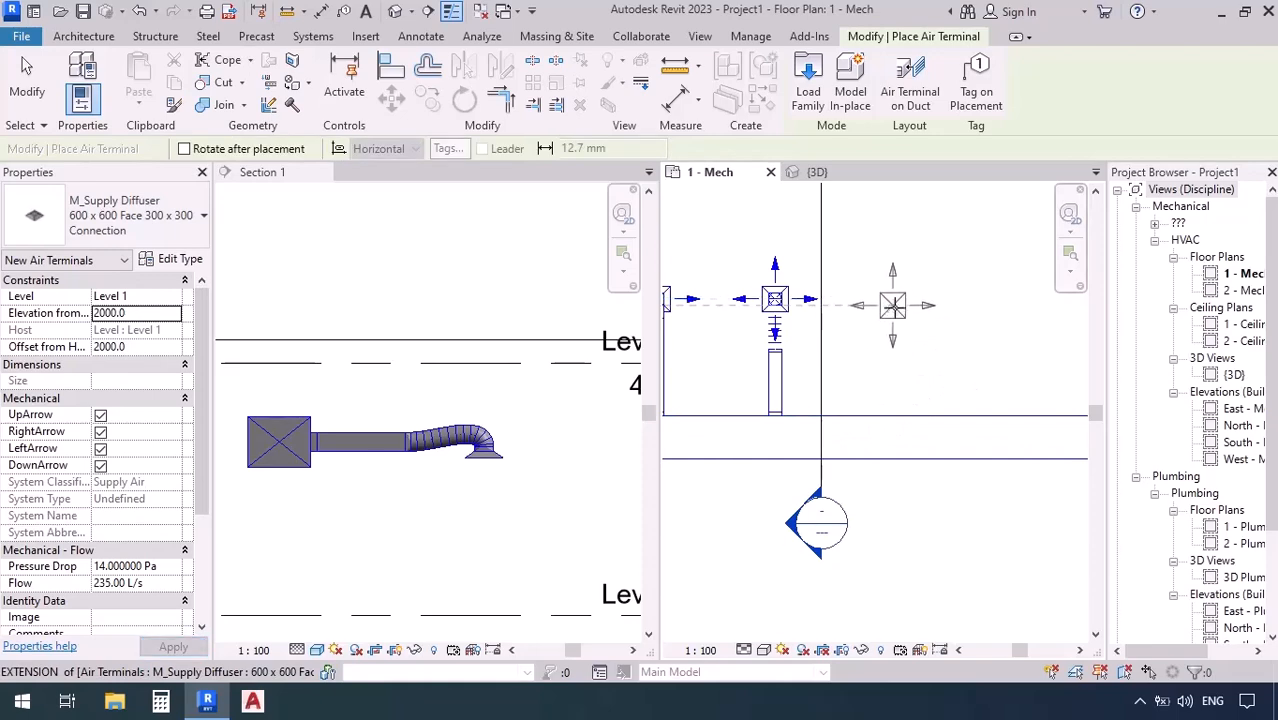
pyautogui.click(894, 299)
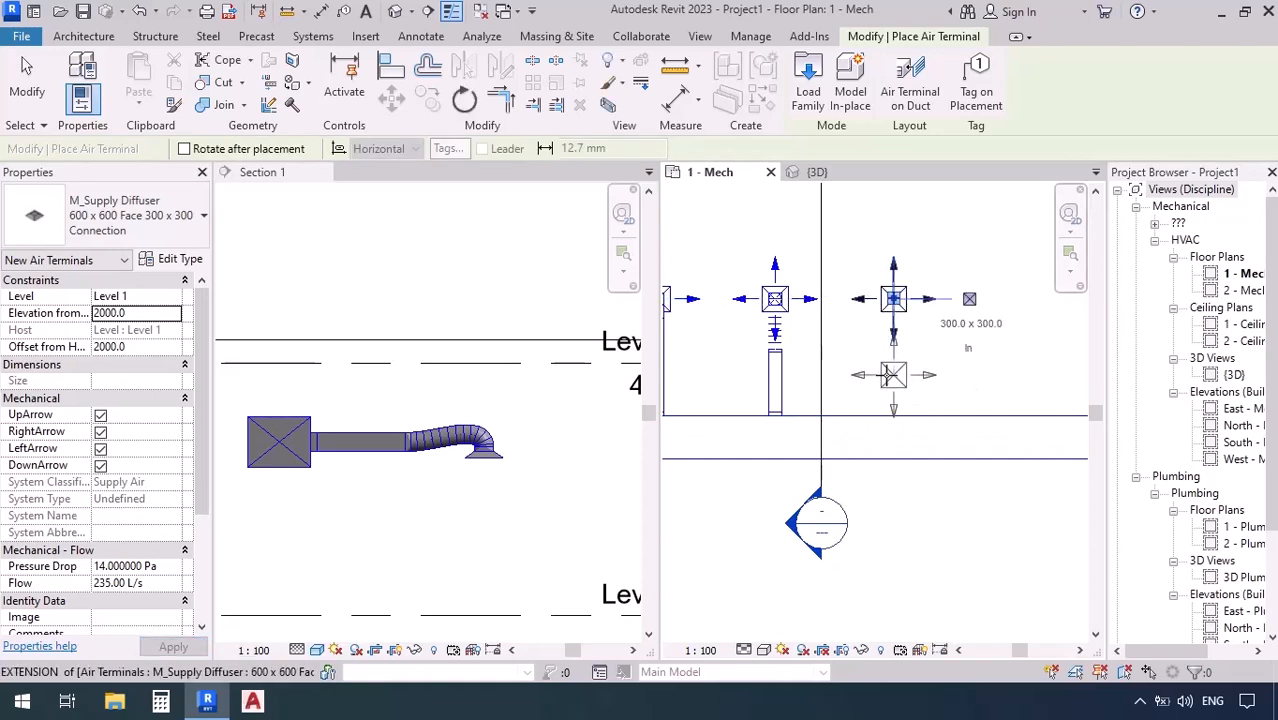
pyautogui.press('Escape')
pyautogui.press('Escape')
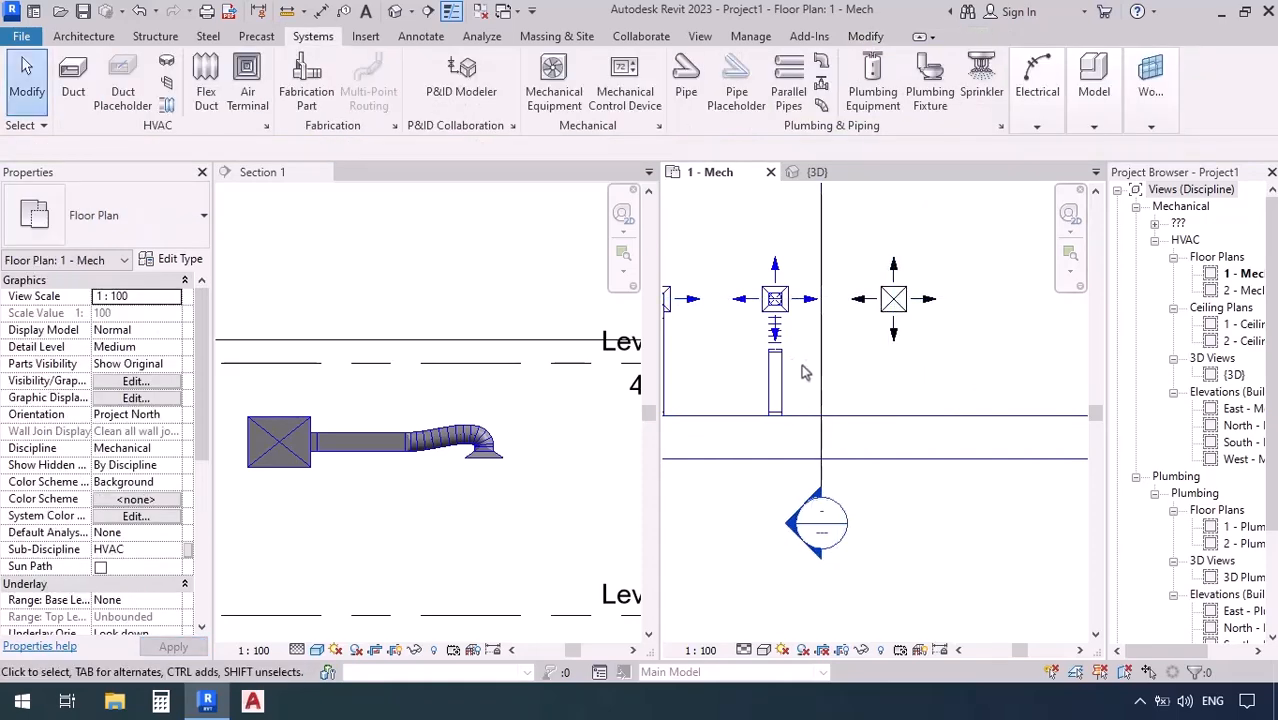
pyautogui.click(819, 374)
pyautogui.moveTo(819, 374); pyautogui.dragTo(947, 374)
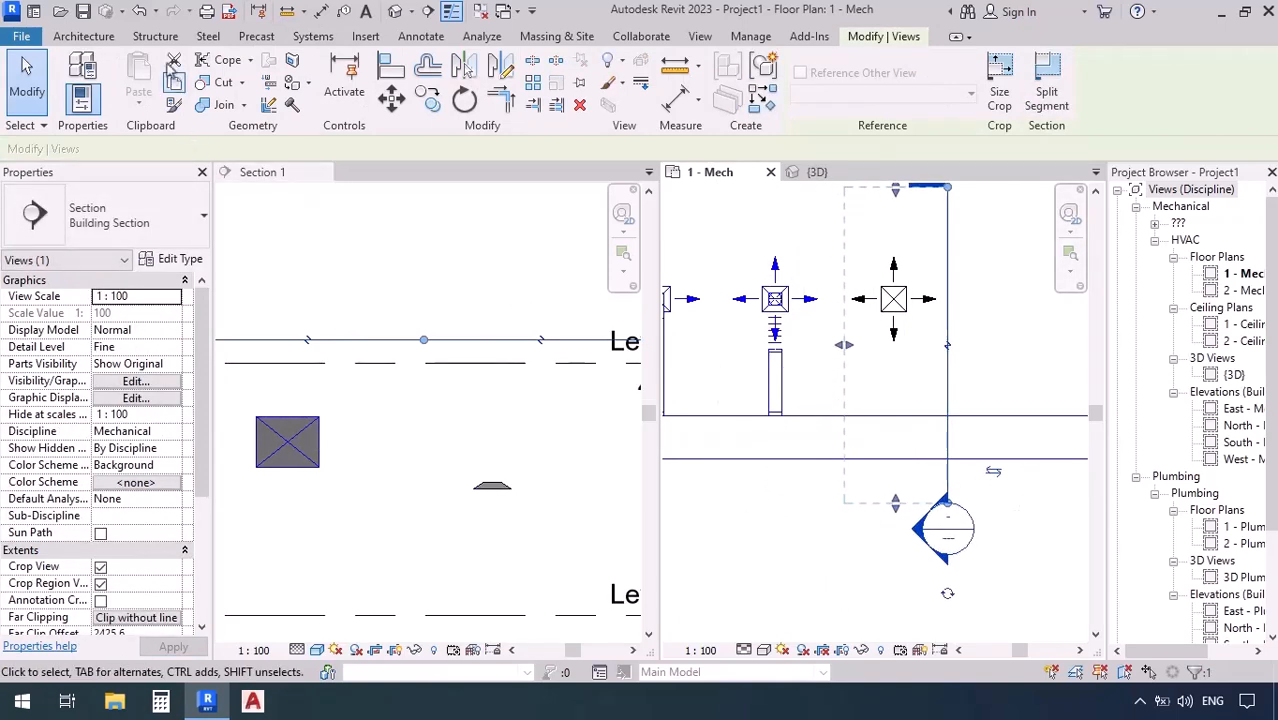
# Step: Draw a 300 mm Round Duct of type Taps at 2750 mm from the main duct's centerline to the third diffuser, and end the command
pyautogui.click(312, 37)
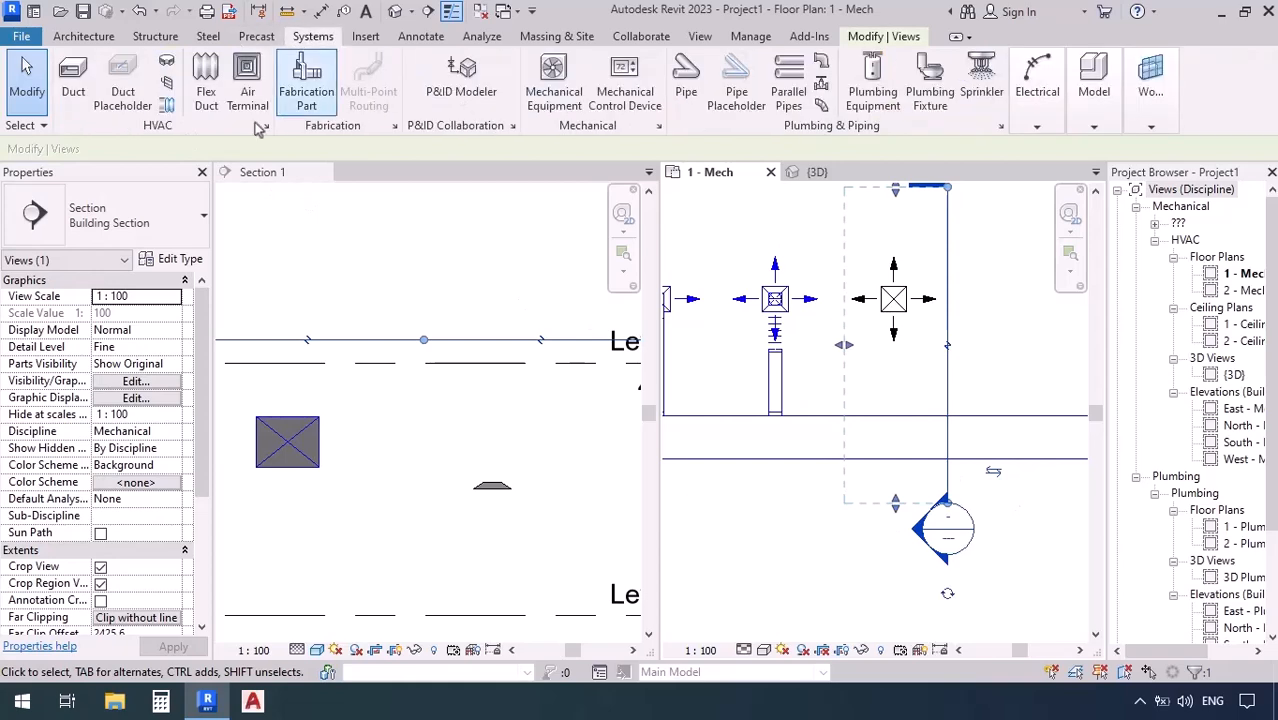
pyautogui.click(64, 100)
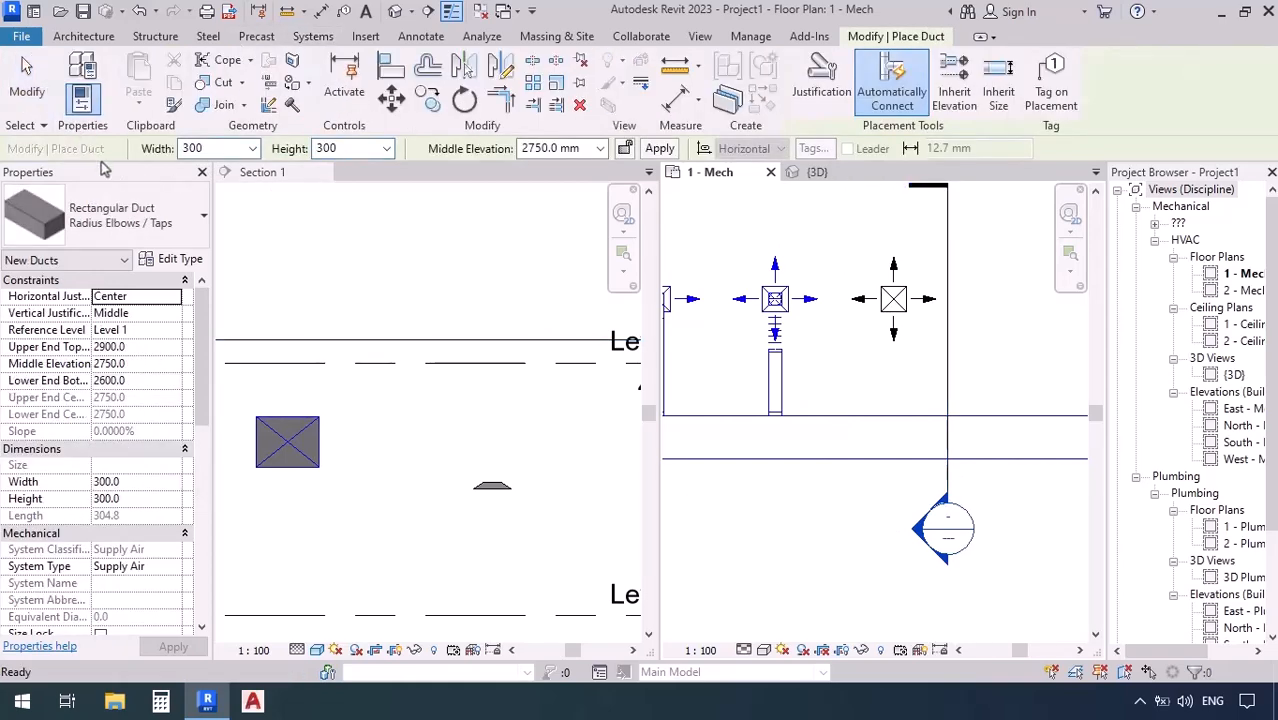
pyautogui.click(138, 215)
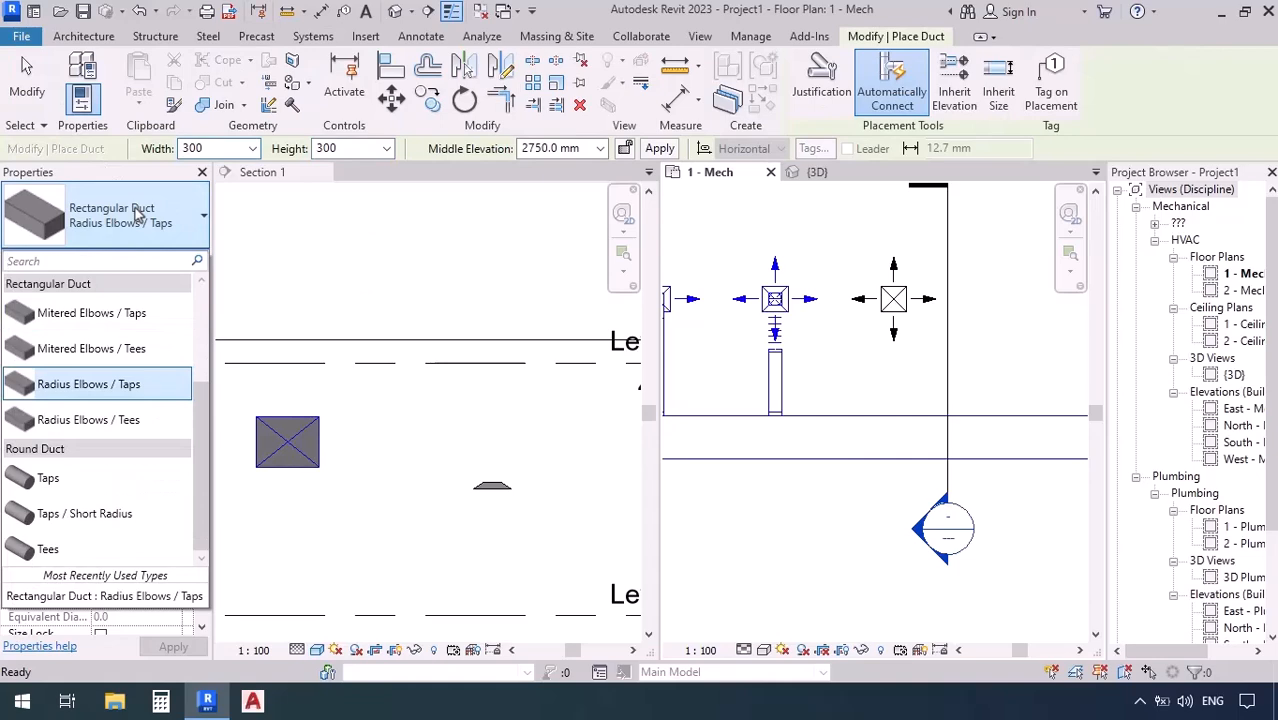
pyautogui.click(47, 481)
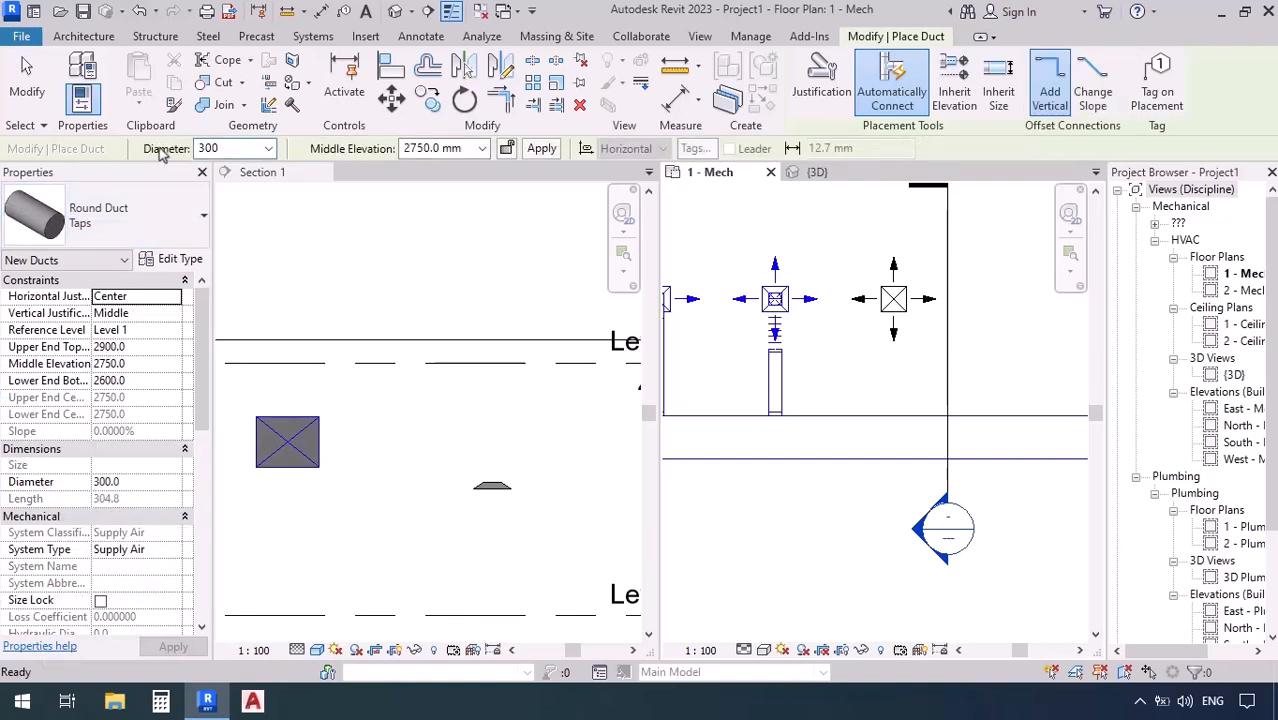
pyautogui.click(898, 438)
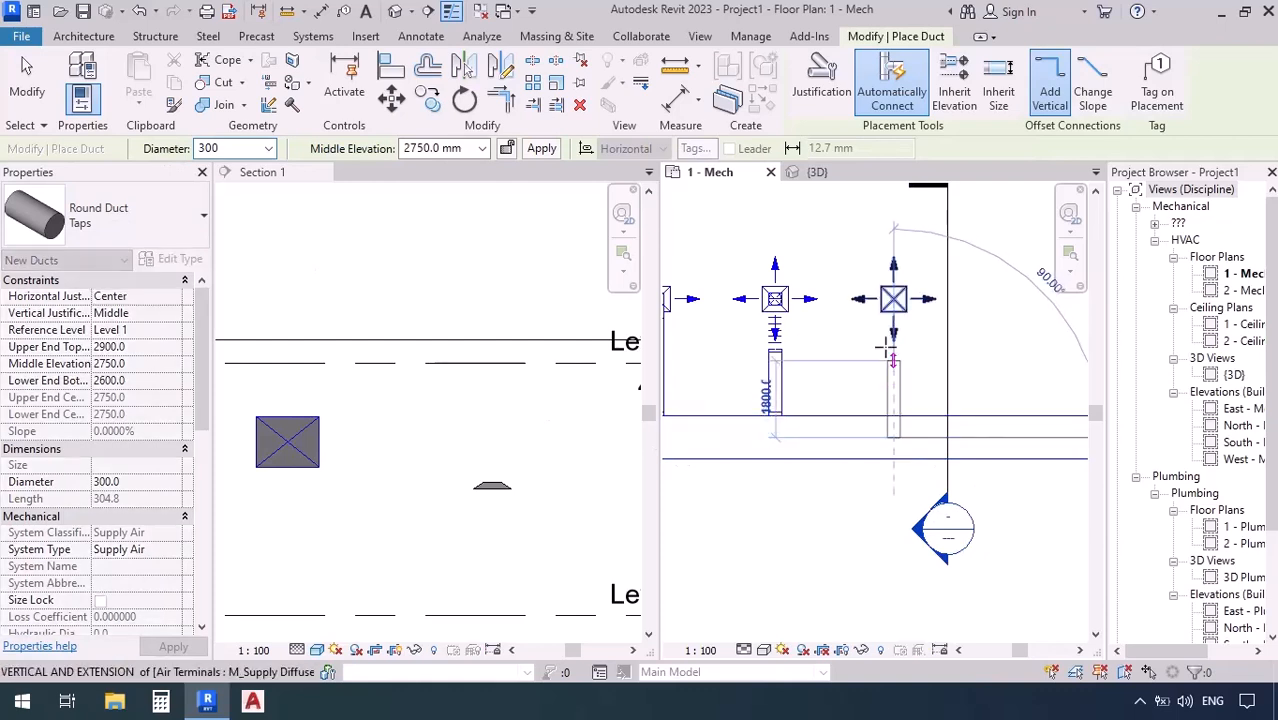
pyautogui.click(816, 434)
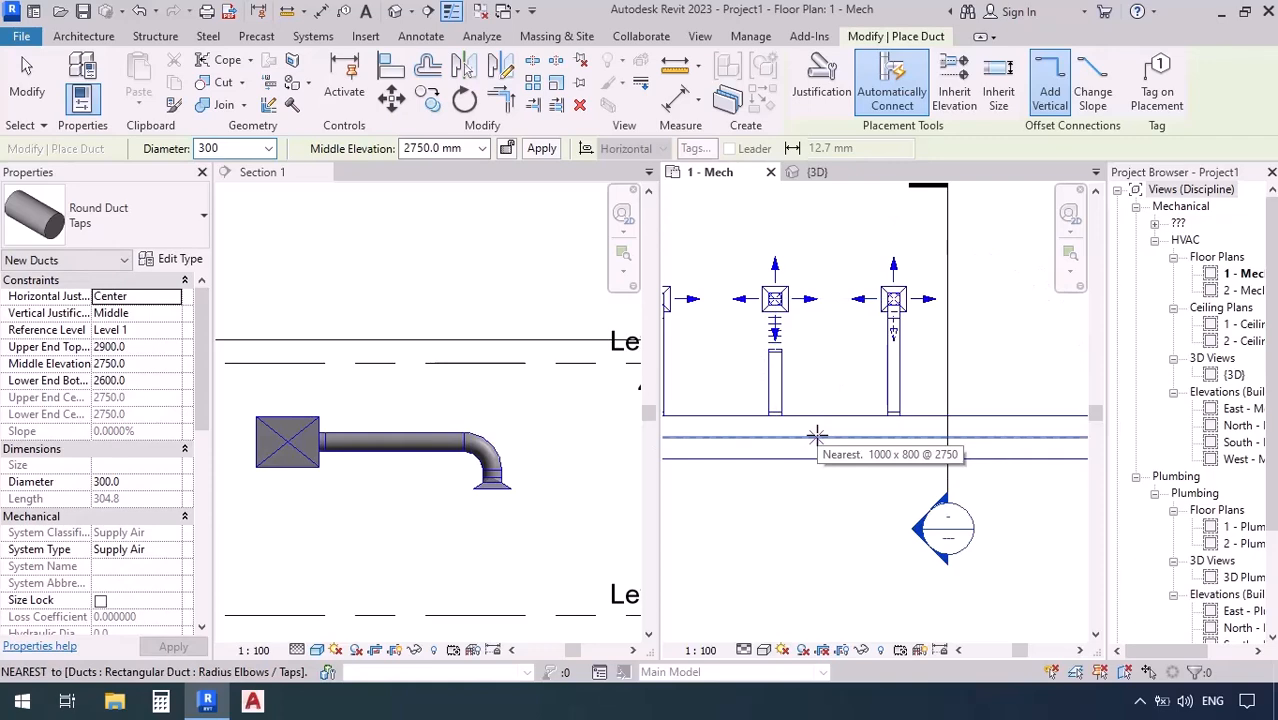
pyautogui.press('Escape')
# Step: Examine the round branch duct, its elbow and the rectangular-to-round transition at the third diffuser in the 3D view
pyautogui.click(818, 172)
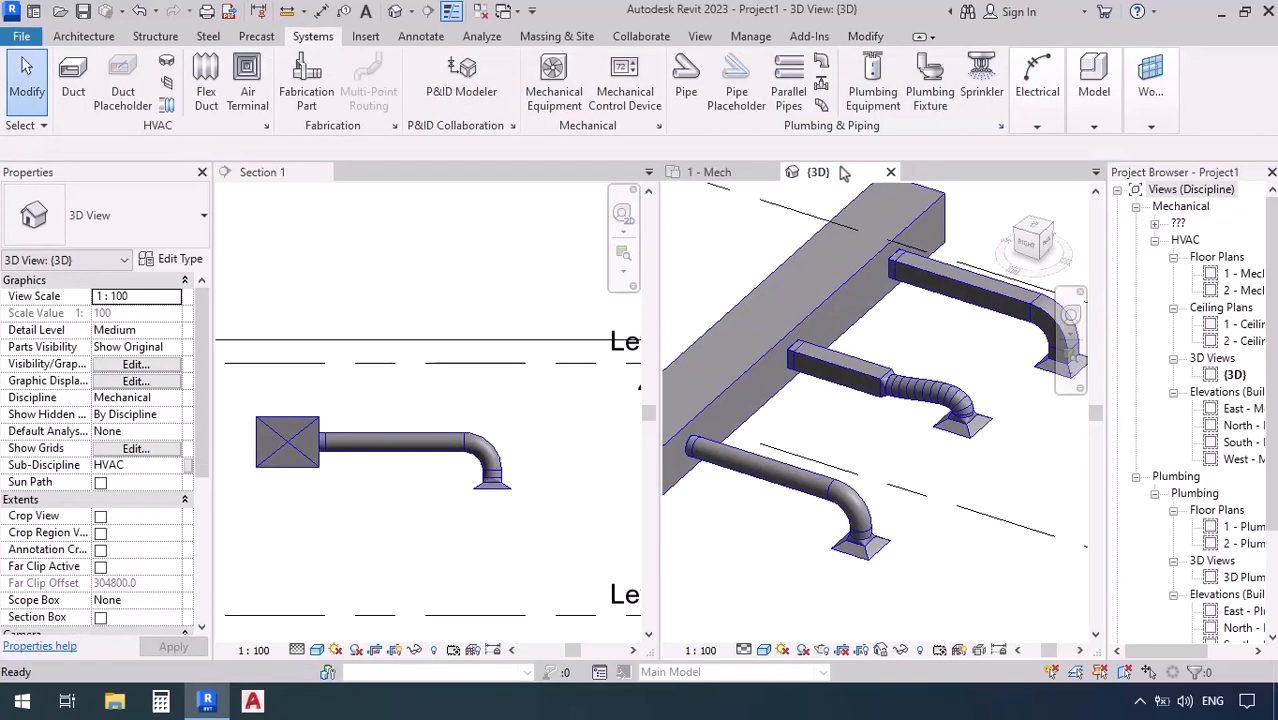
pyautogui.moveTo(755, 558); pyautogui.dragTo(840, 505, button='middle')
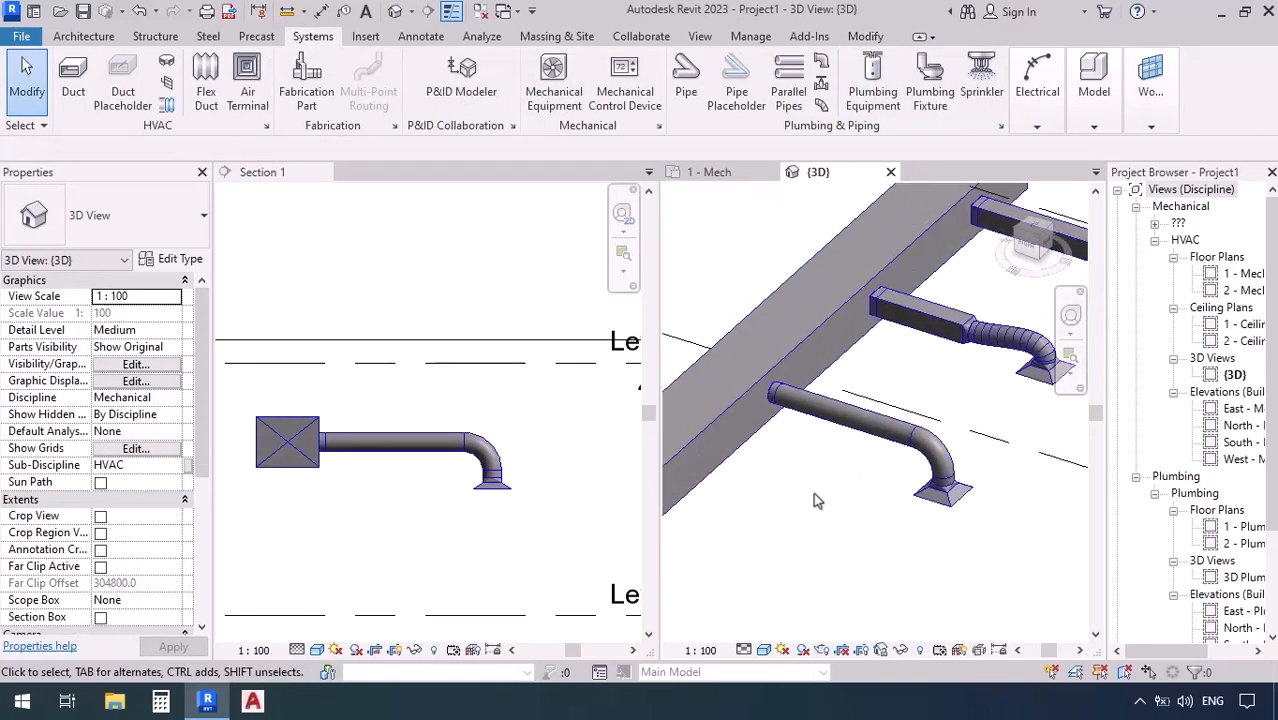
pyautogui.keyDown('shift'); pyautogui.moveTo(782, 431); pyautogui.dragTo(785, 402, button='middle'); pyautogui.keyUp('shift')
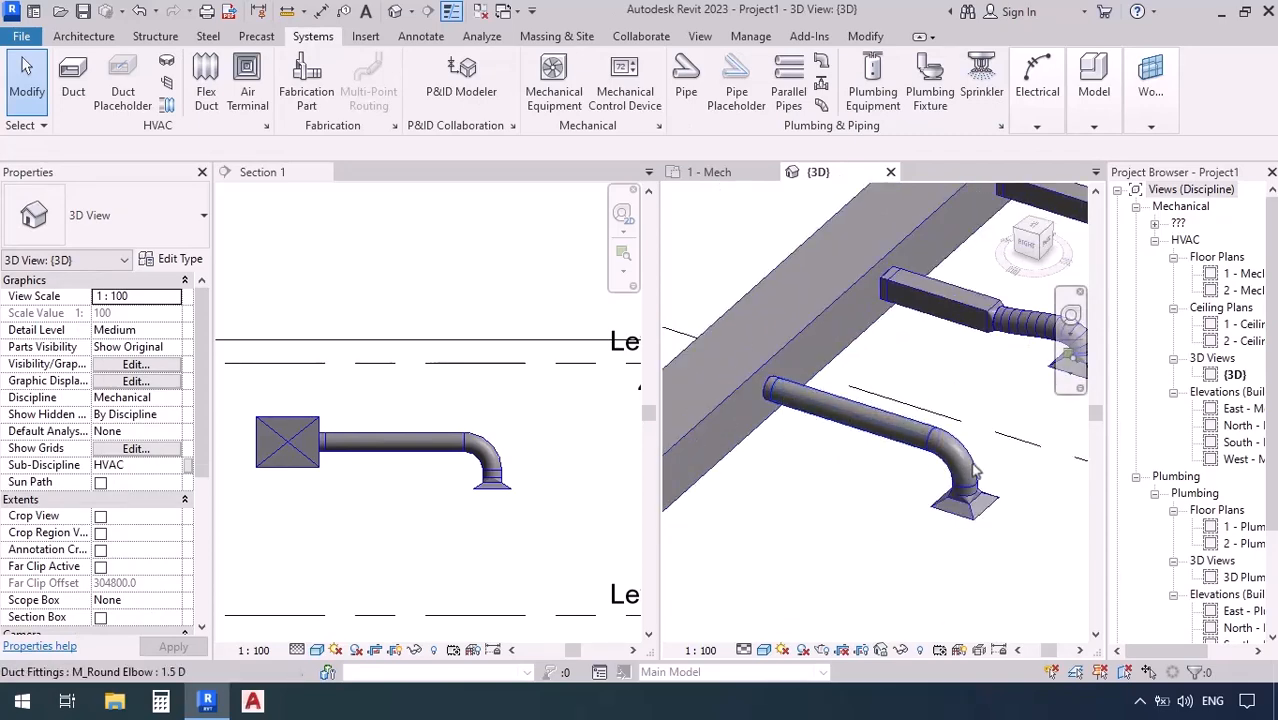
pyautogui.scroll(3, 1007, 542)
pyautogui.scroll(-3, 1006, 536)
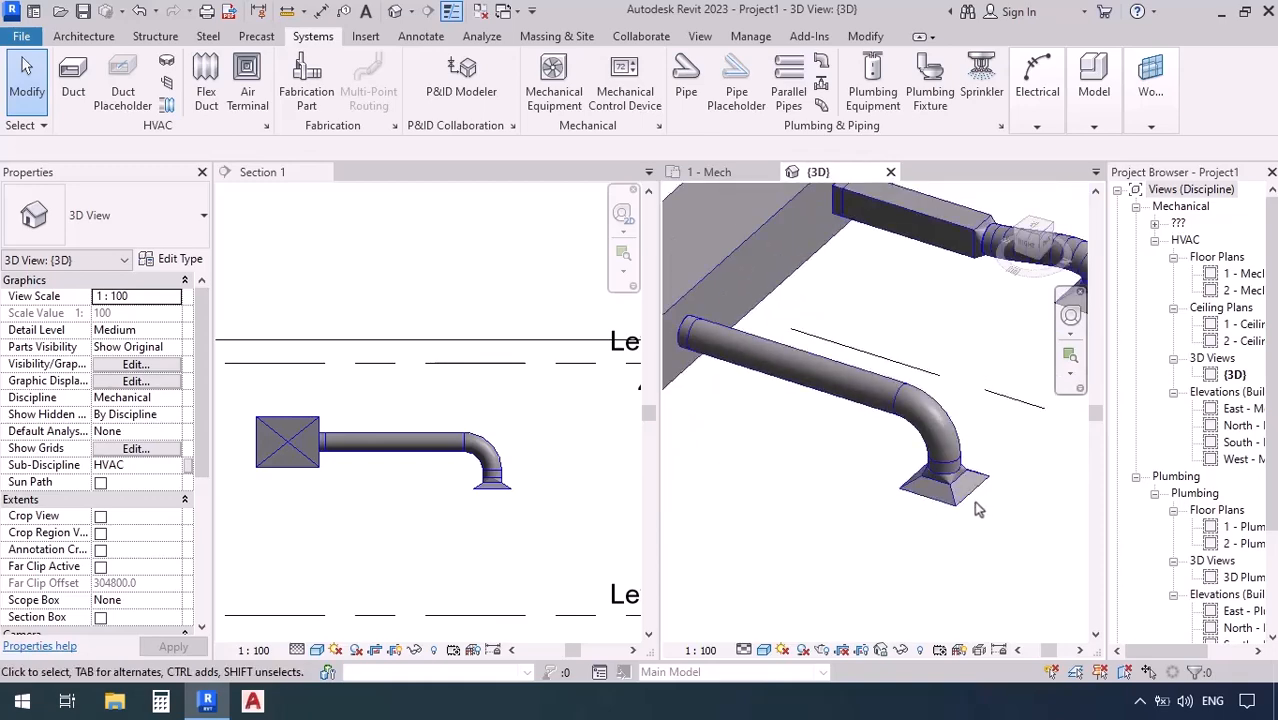
pyautogui.scroll(3, 973, 501)
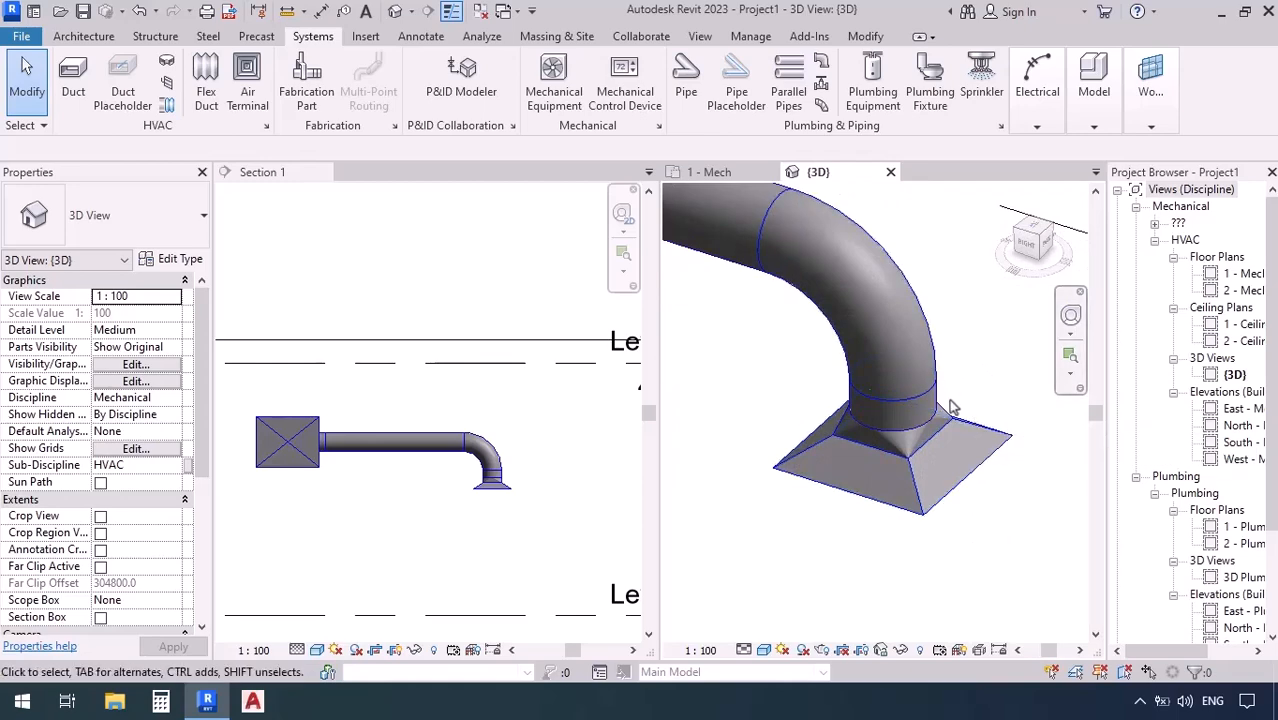
pyautogui.click(949, 416)
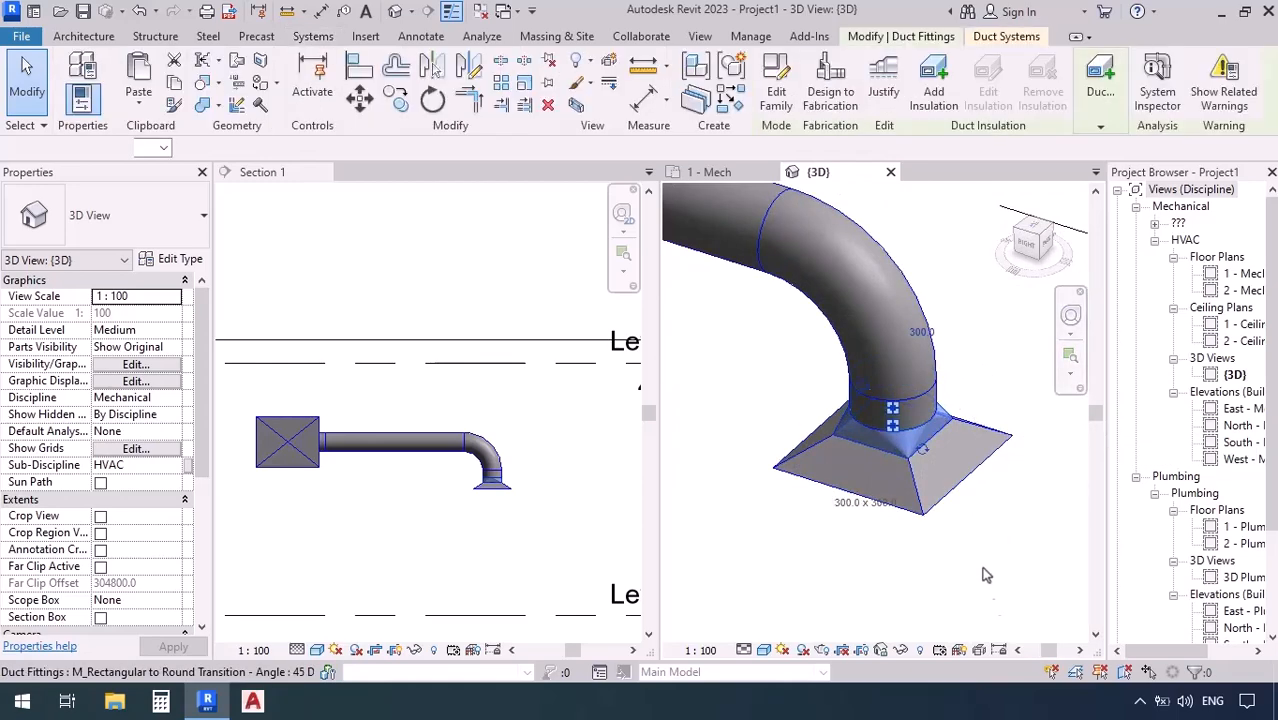
pyautogui.scroll(-5, 977, 511)
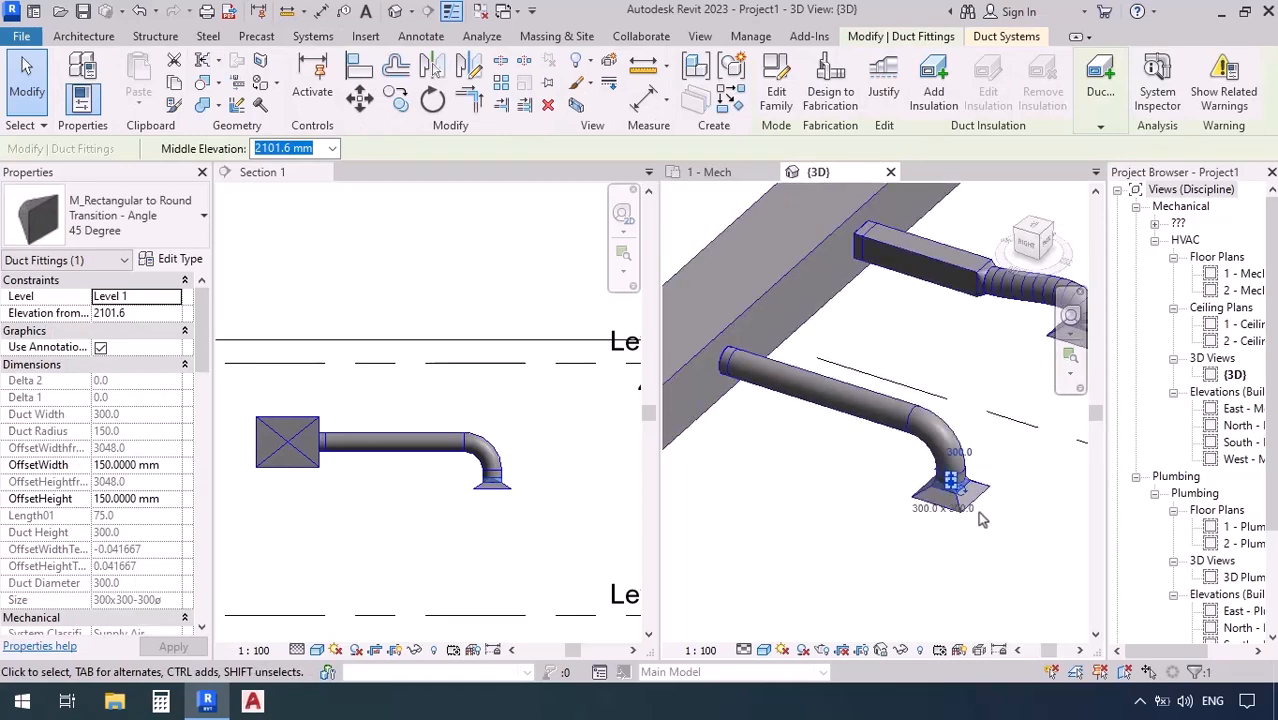
pyautogui.scroll(-2, 861, 511)
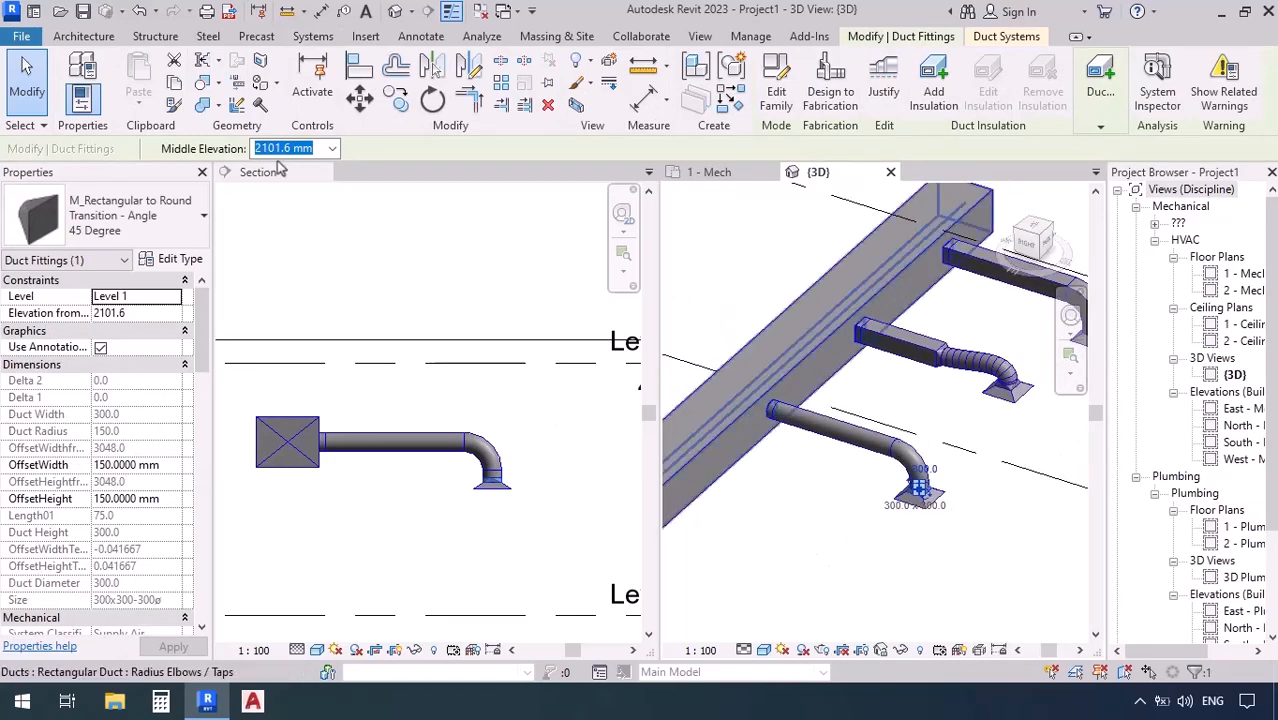
# Step: Place a fourth 600 x 600 supply diffuser at 2000 mm elevation in the 1 - Mech plan, in line with the third and beyond the section line
pyautogui.click(709, 172)
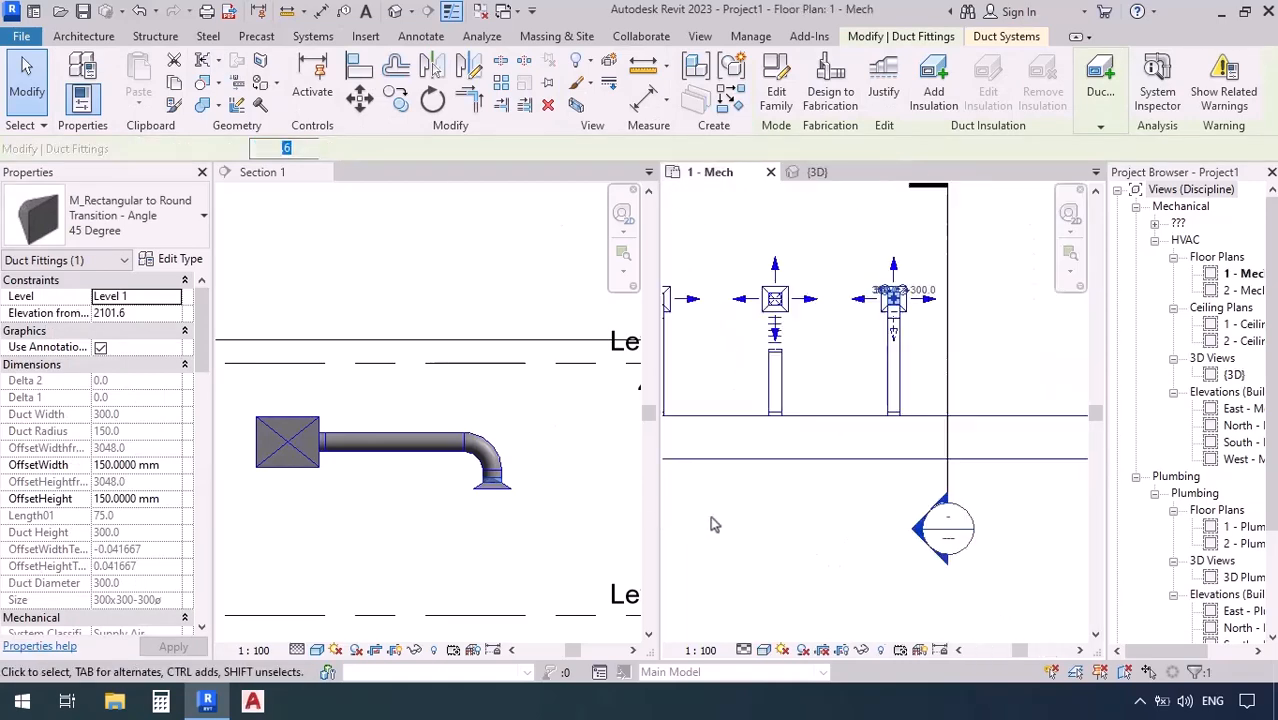
pyautogui.scroll(-3, 714, 520)
pyautogui.moveTo(912, 558); pyautogui.dragTo(879, 517, button='middle')
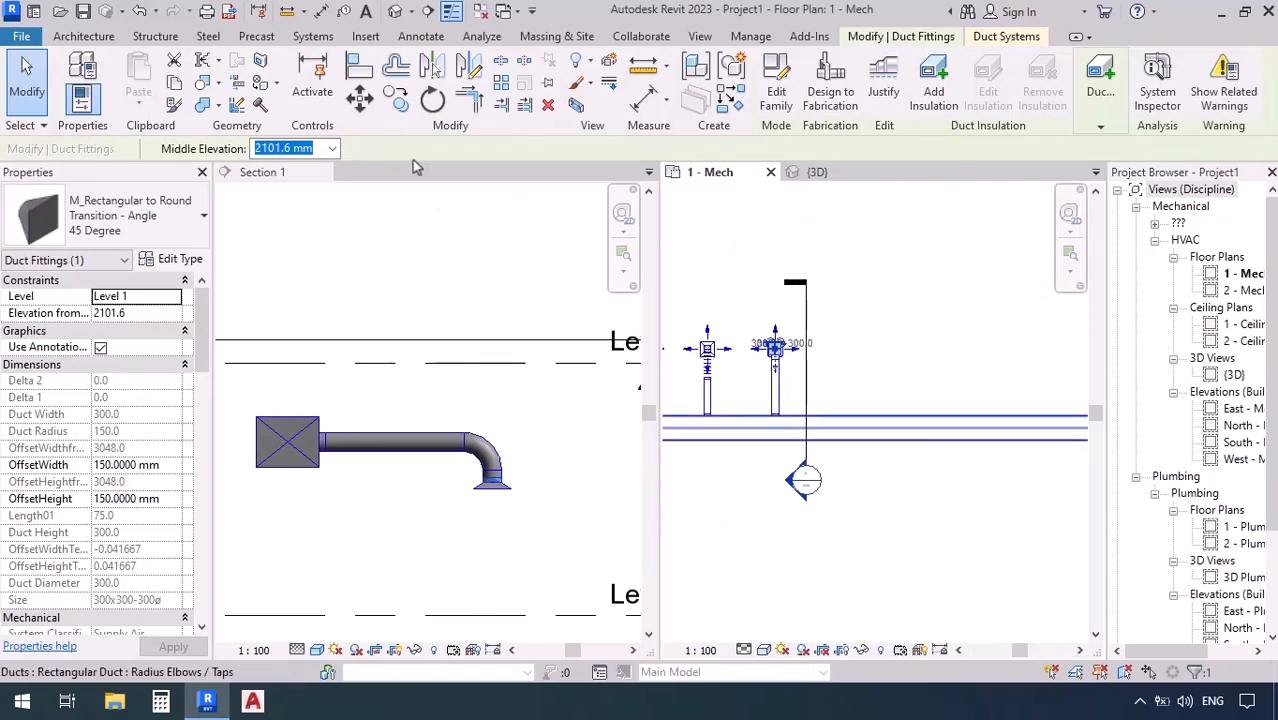
pyautogui.click(312, 36)
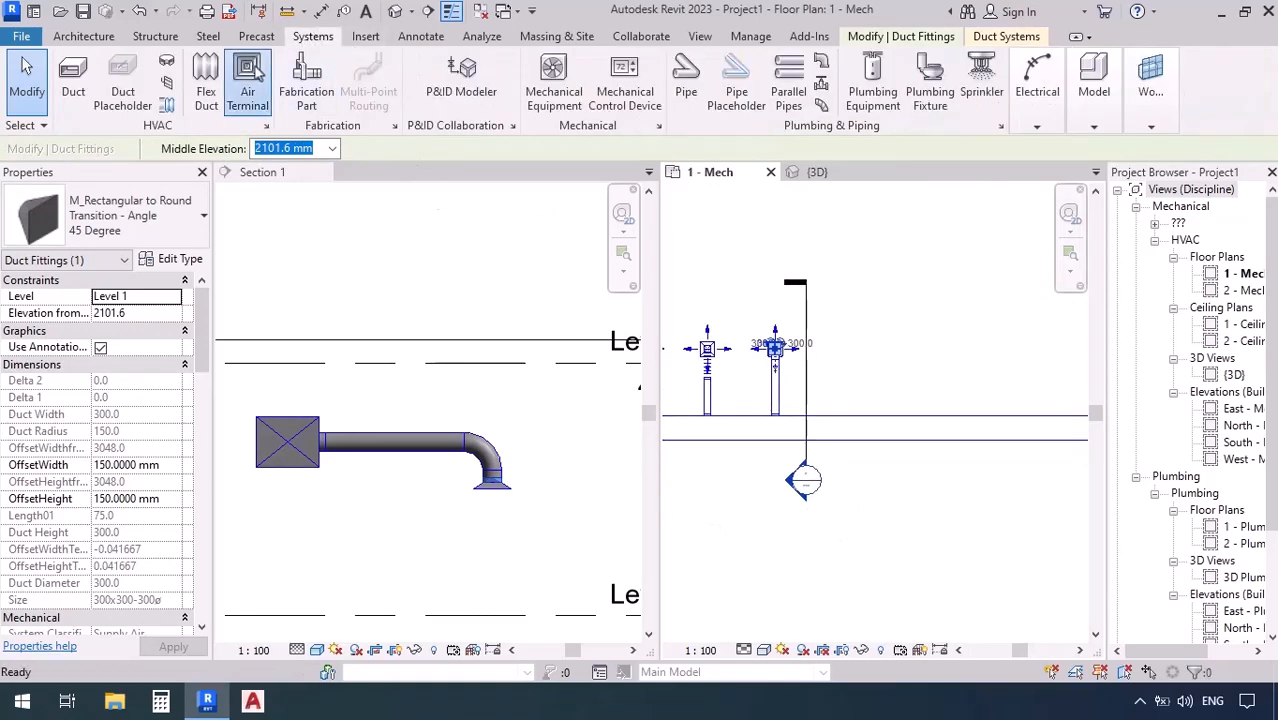
pyautogui.click(248, 75)
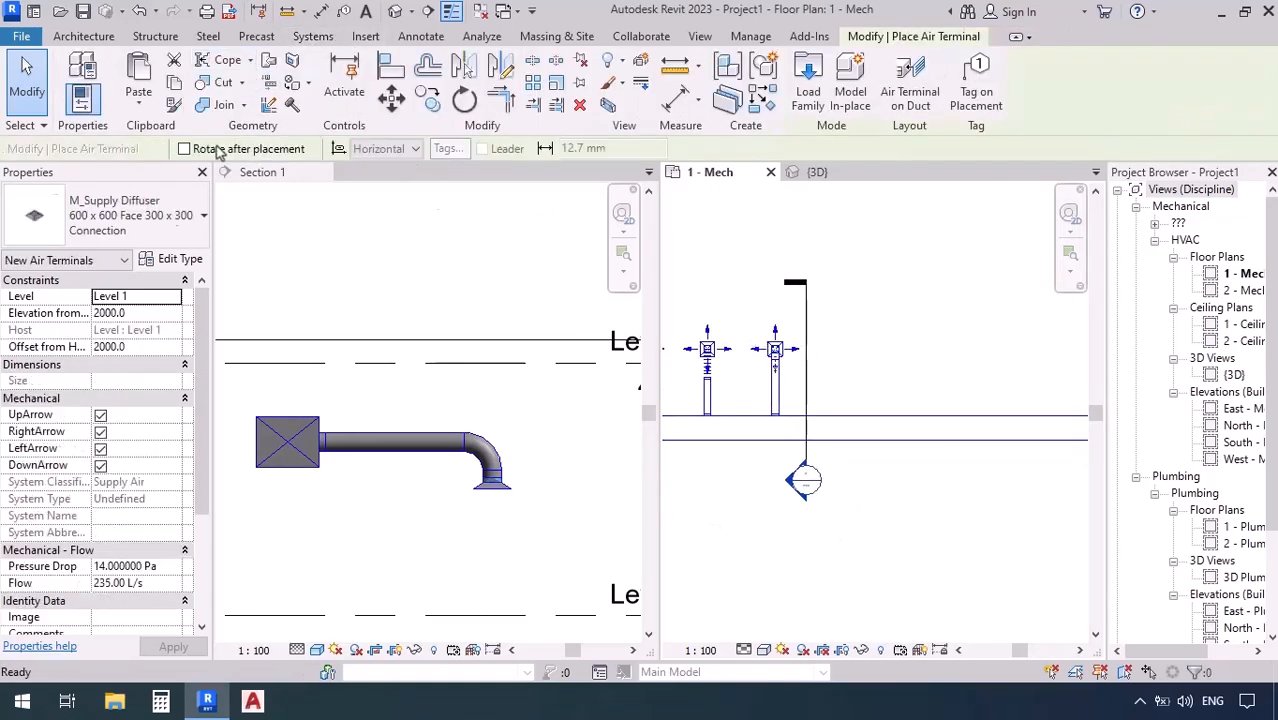
pyautogui.click(855, 349)
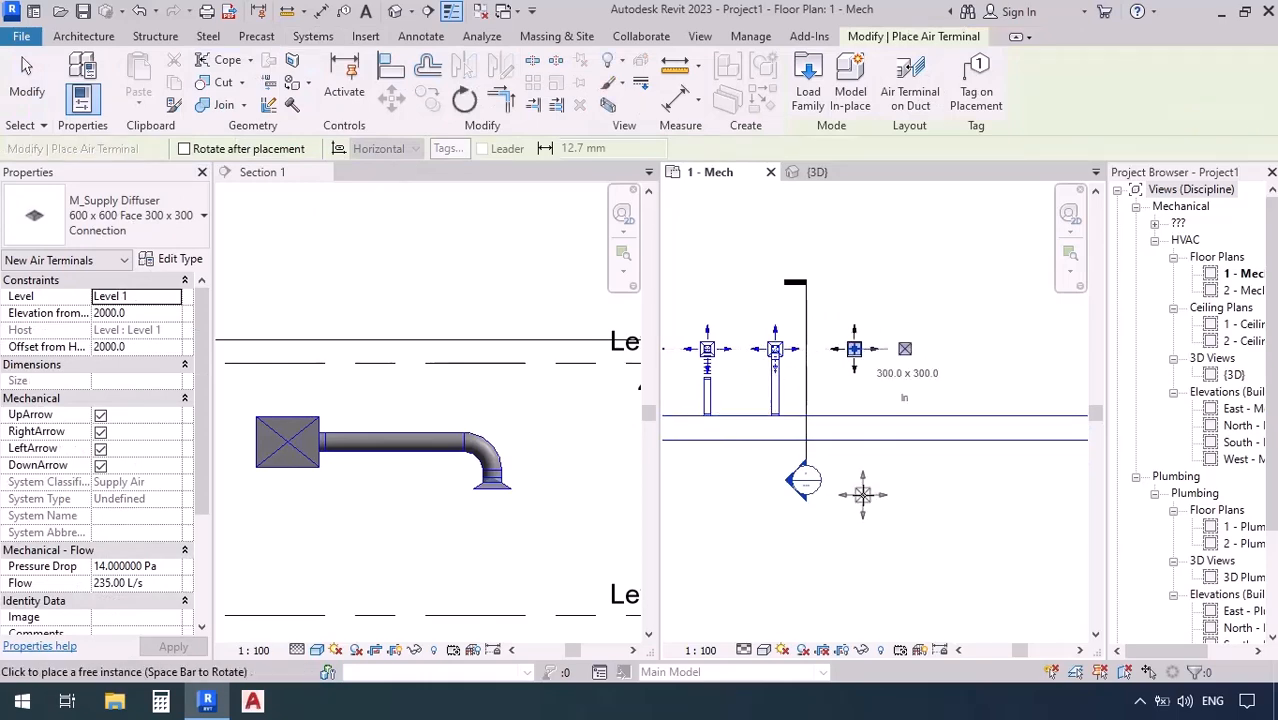
# Step: End the diffuser placement and move the section line past the fourth diffuser in the 1 - Mech plan
pyautogui.press('Escape')
pyautogui.press('Escape')
pyautogui.scroll(3, 890, 382)
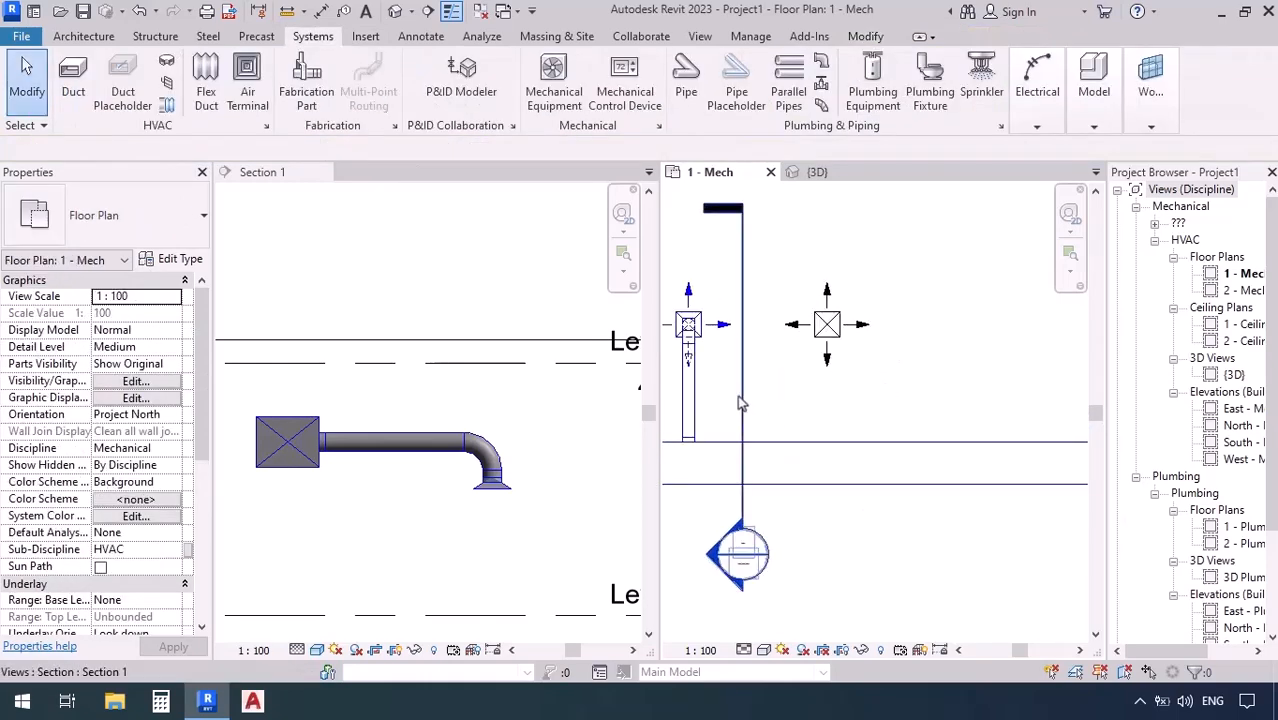
pyautogui.click(740, 402)
pyautogui.moveTo(738, 392); pyautogui.dragTo(879, 387)
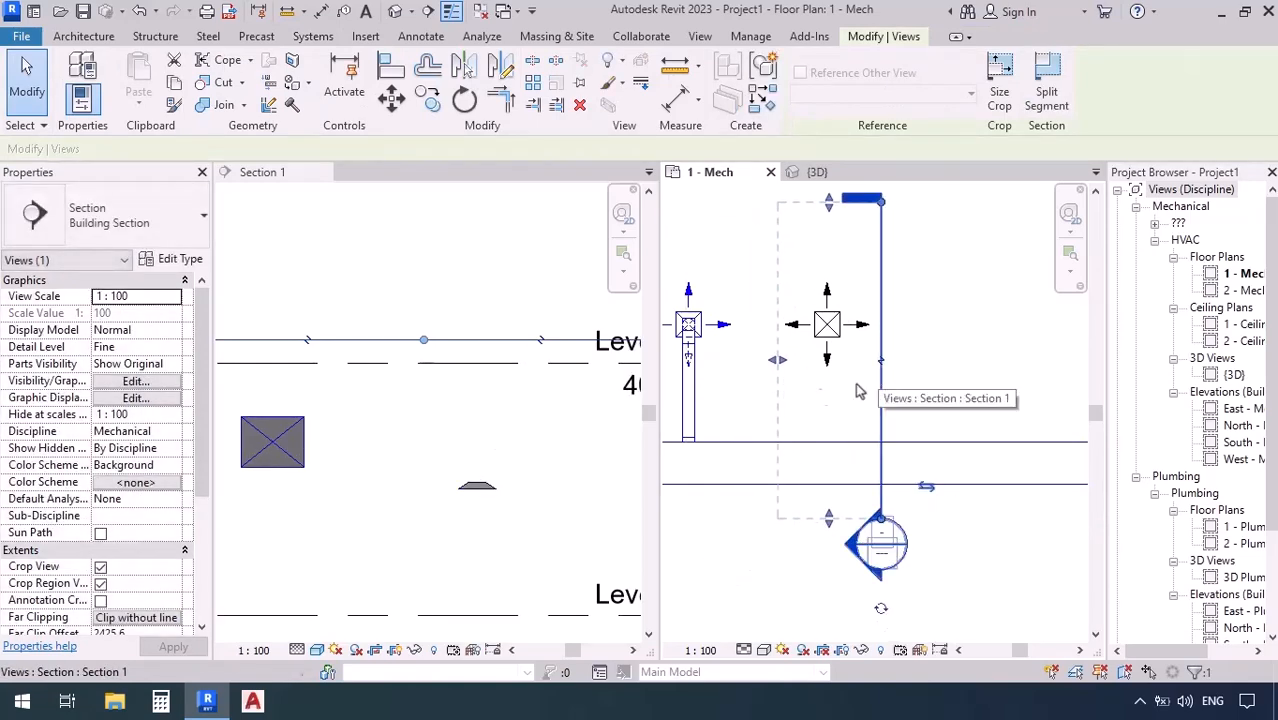
# Step: Draw a 300 mm round Flex Duct at 2750 mm from the main duct's centerline to the fourth diffuser, and end the command
pyautogui.click(310, 37)
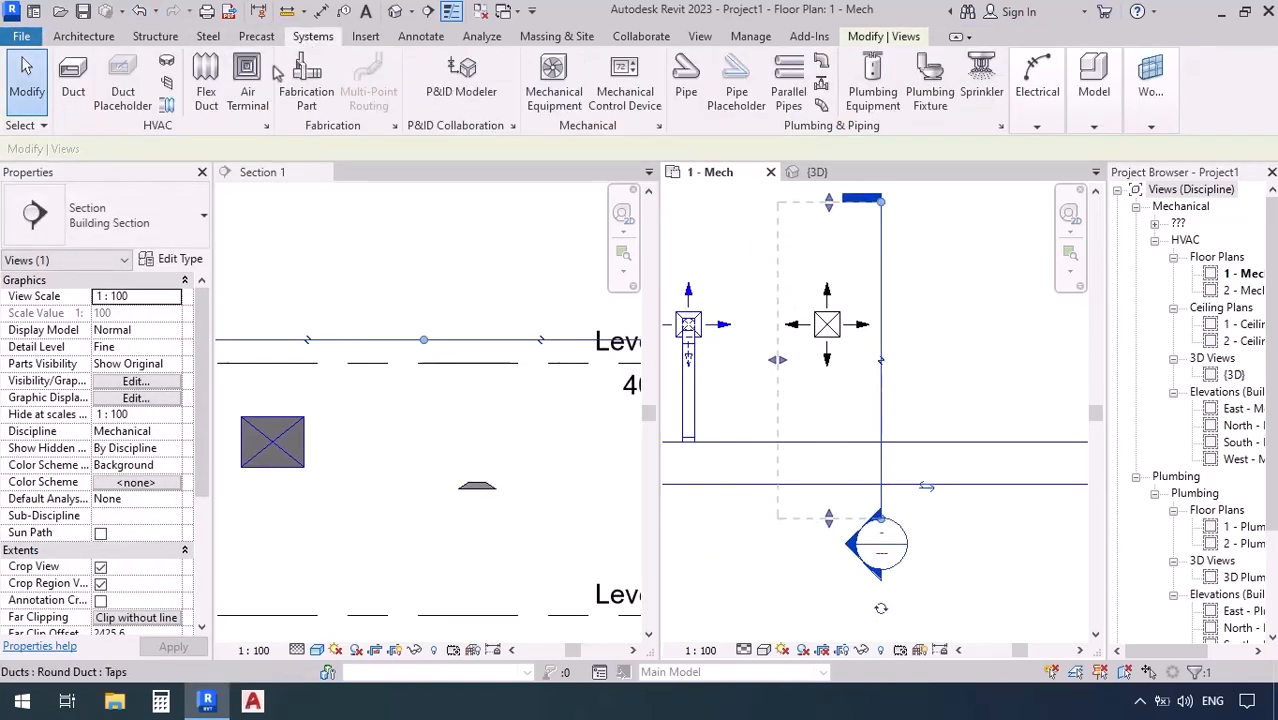
pyautogui.click(205, 100)
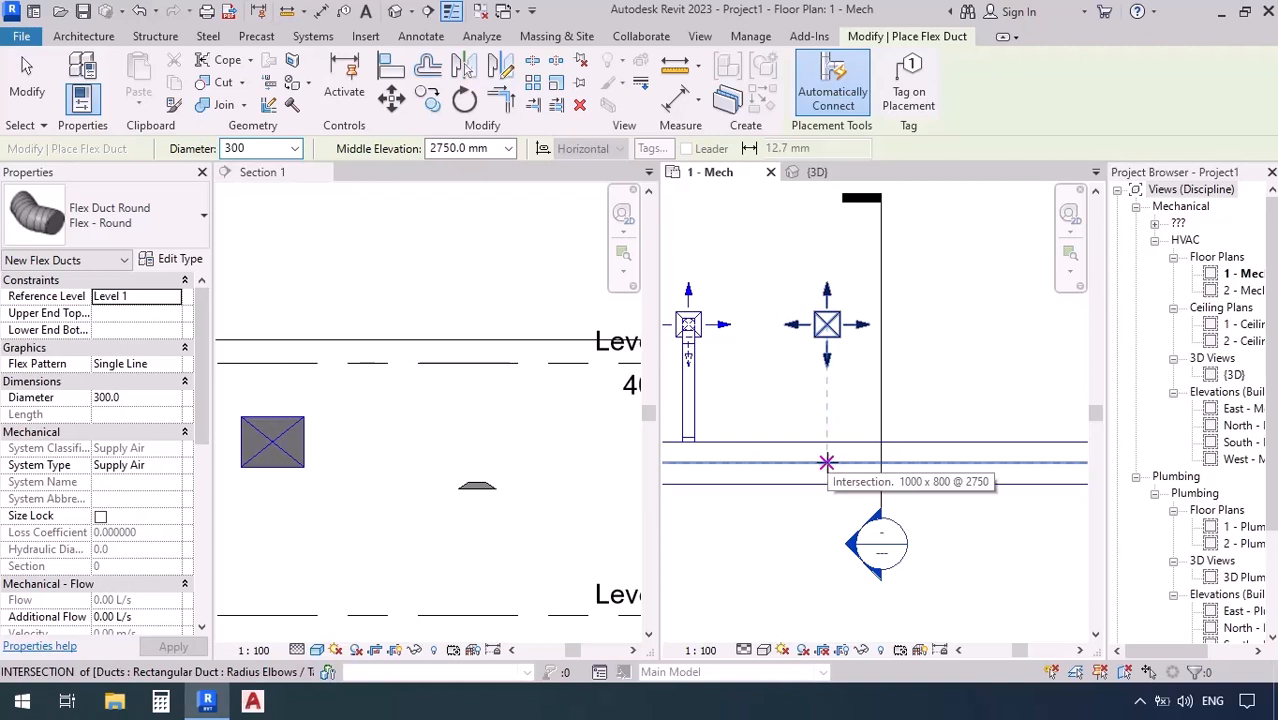
pyautogui.click(826, 462)
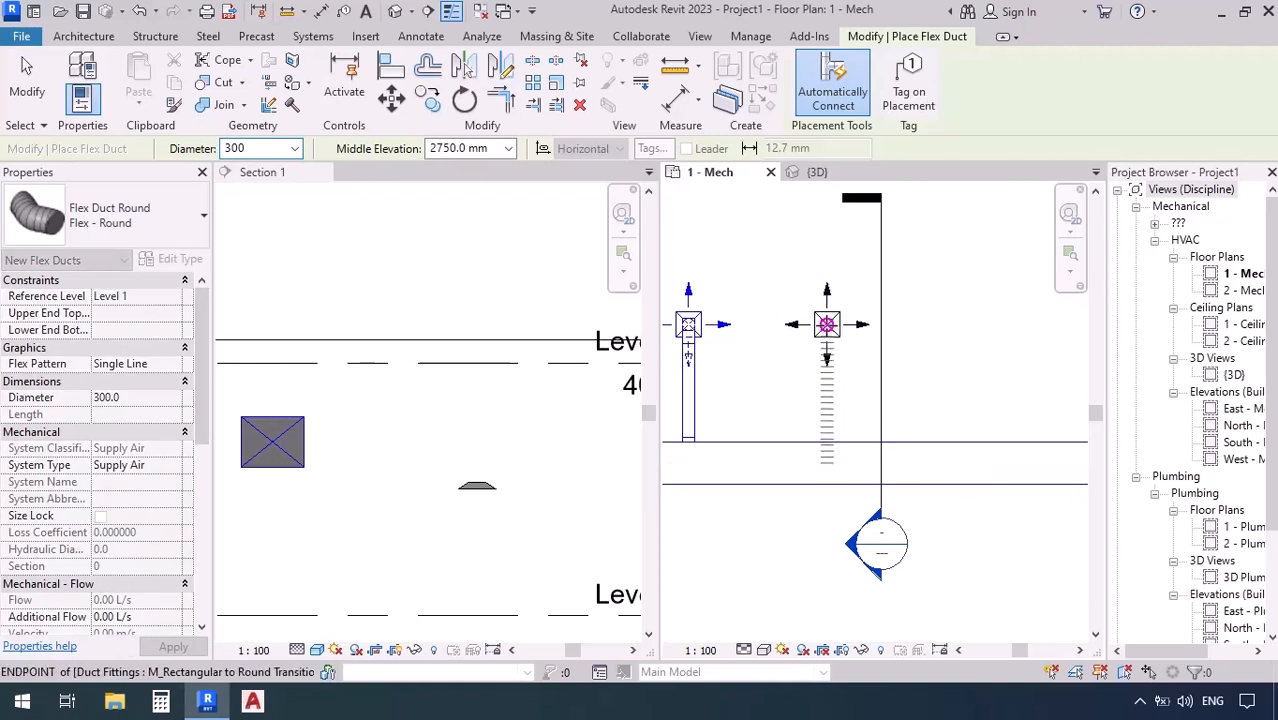
pyautogui.click(826, 324)
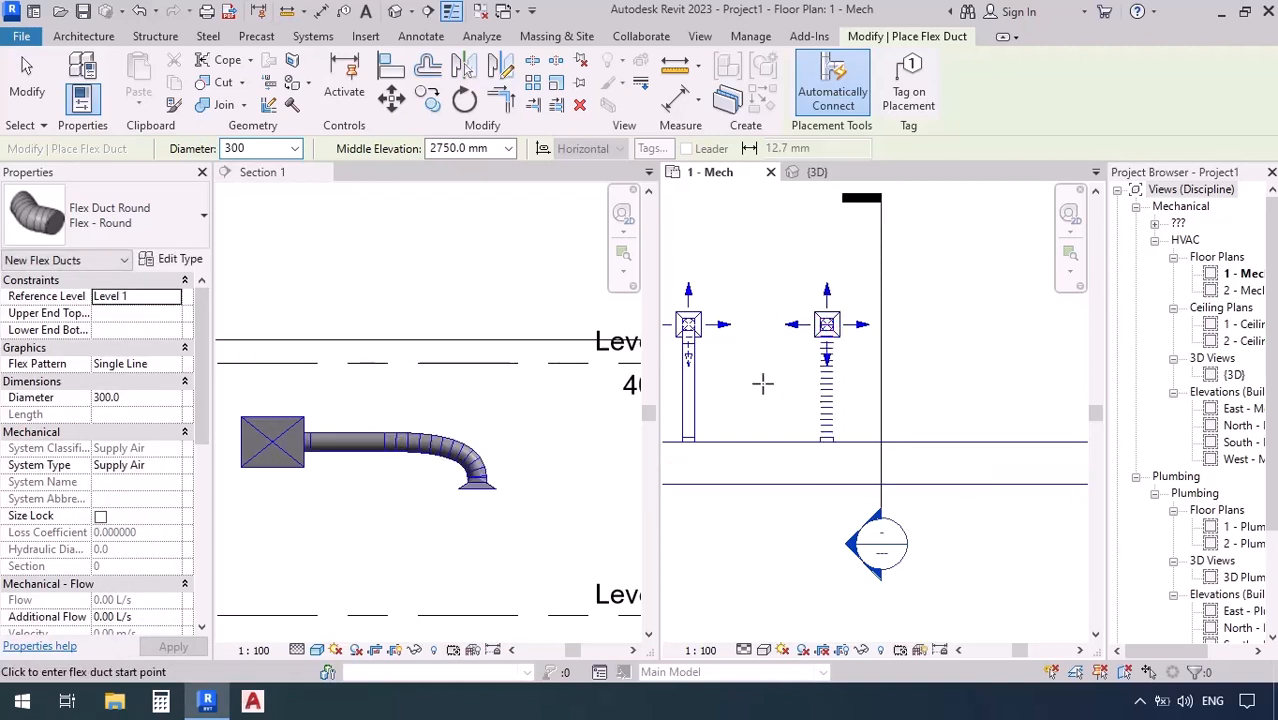
pyautogui.press('Escape')
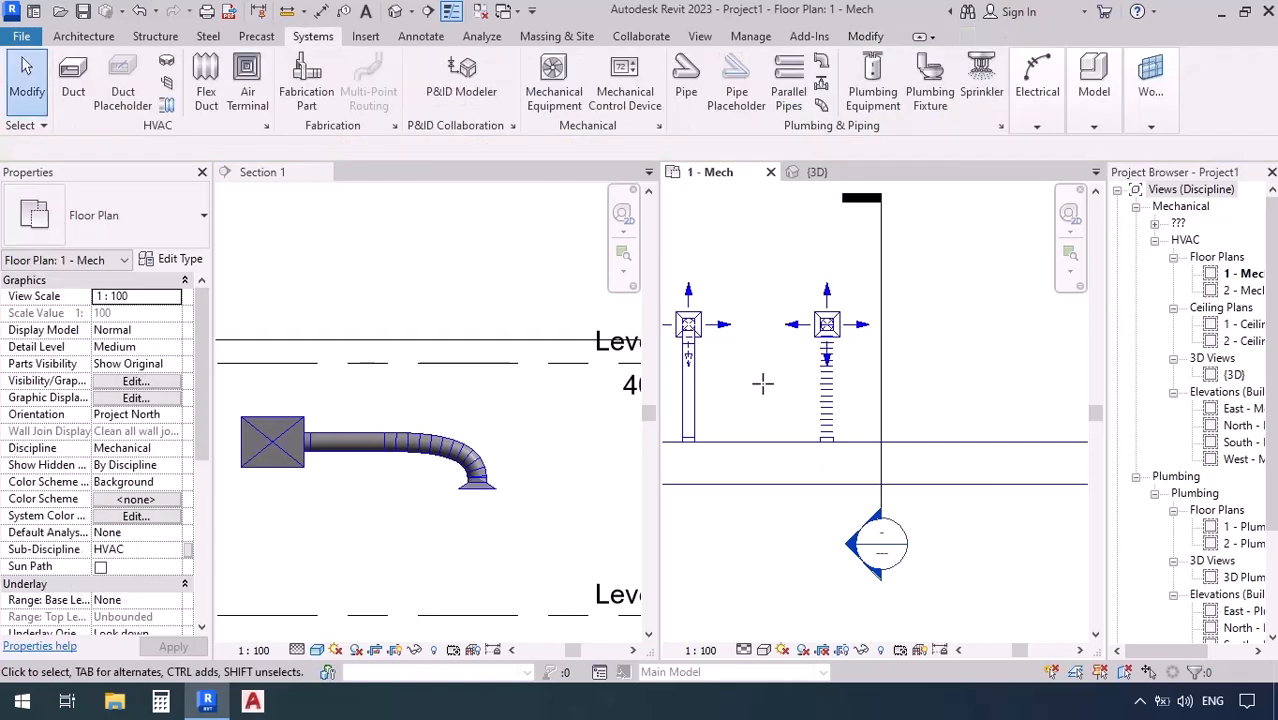
# Step: Examine the round flex branch at the fourth diffuser in the 3D view and compare it with the other branches
pyautogui.click(815, 172)
pyautogui.scroll(5, 774, 565)
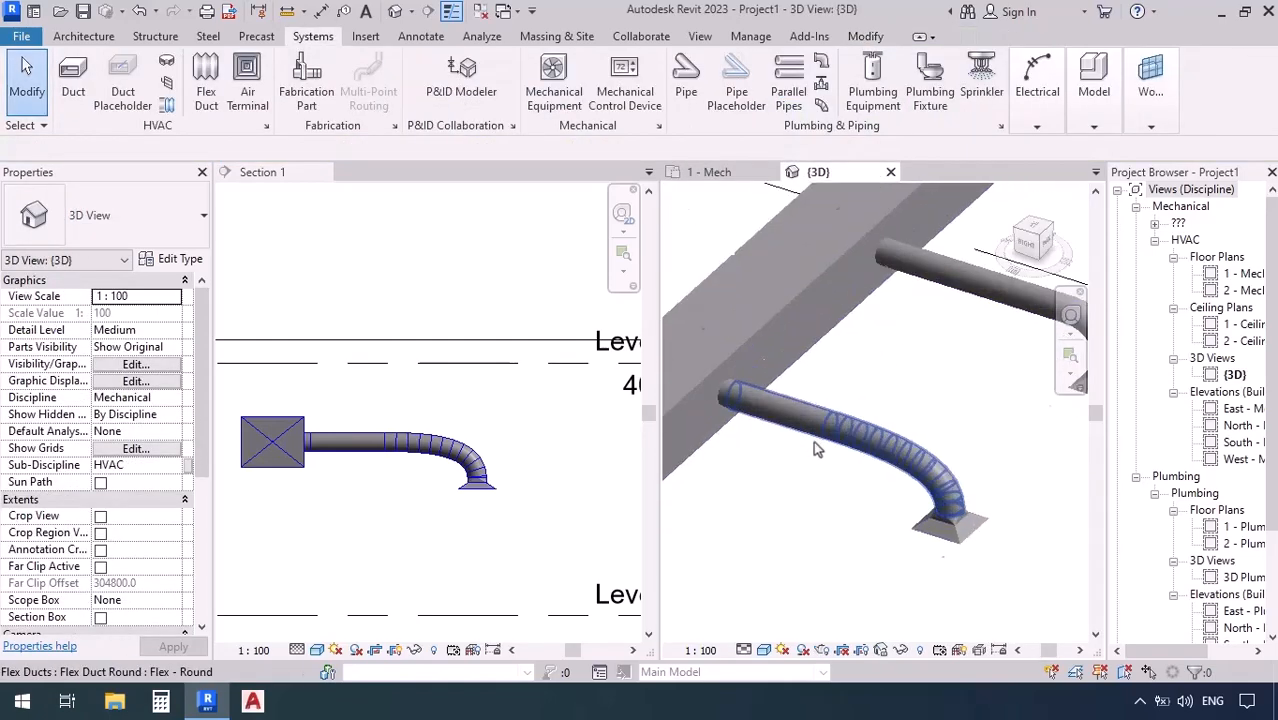
pyautogui.click(884, 443)
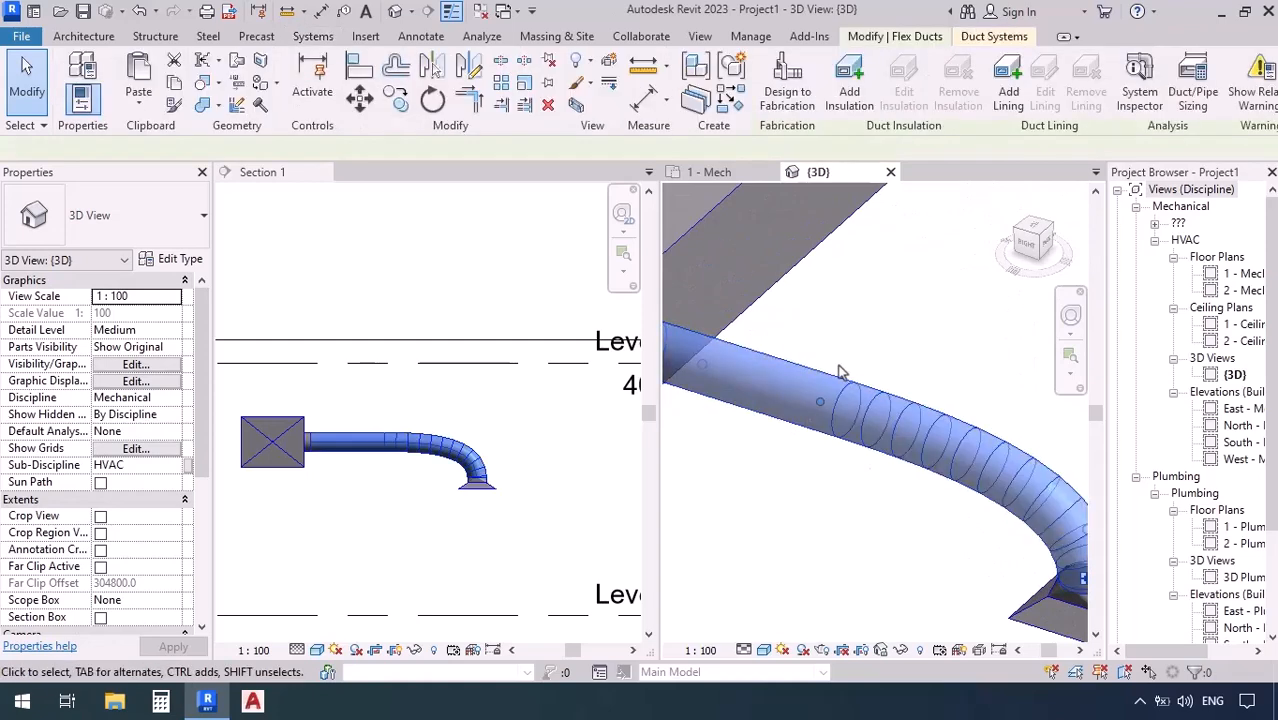
pyautogui.scroll(-3, 873, 447)
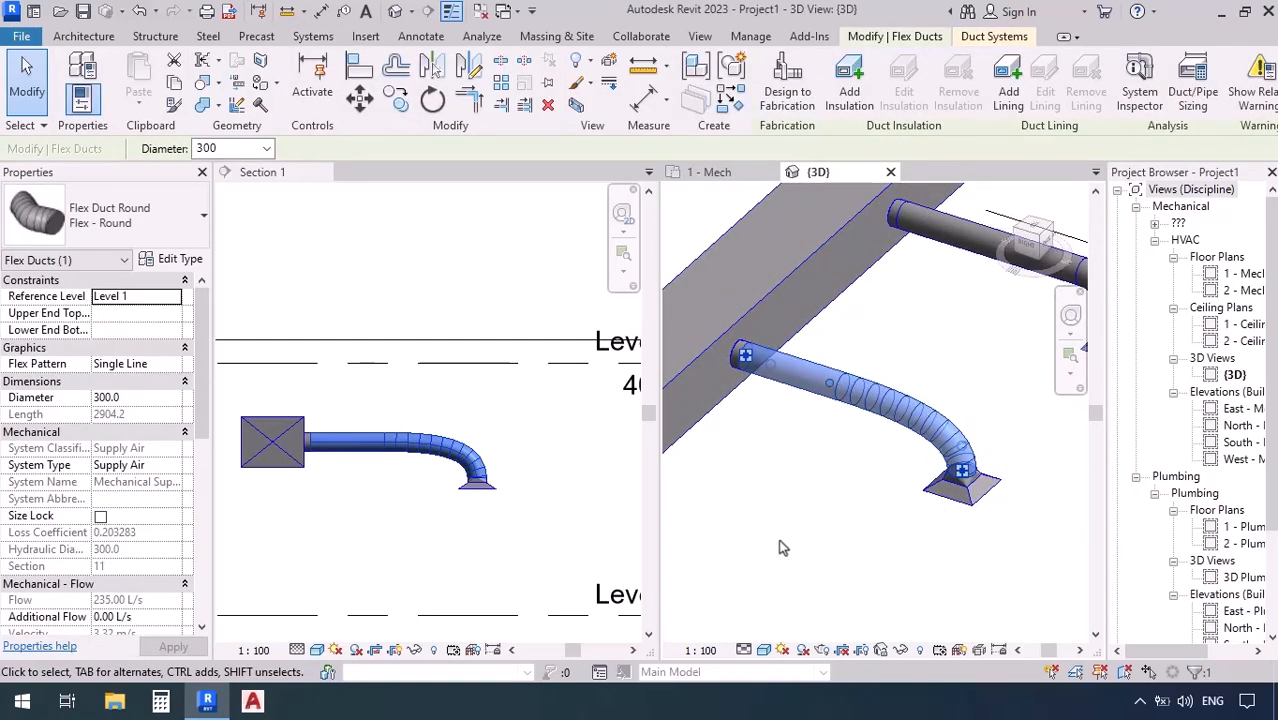
pyautogui.scroll(-3, 783, 547)
pyautogui.scroll(4, 890, 325)
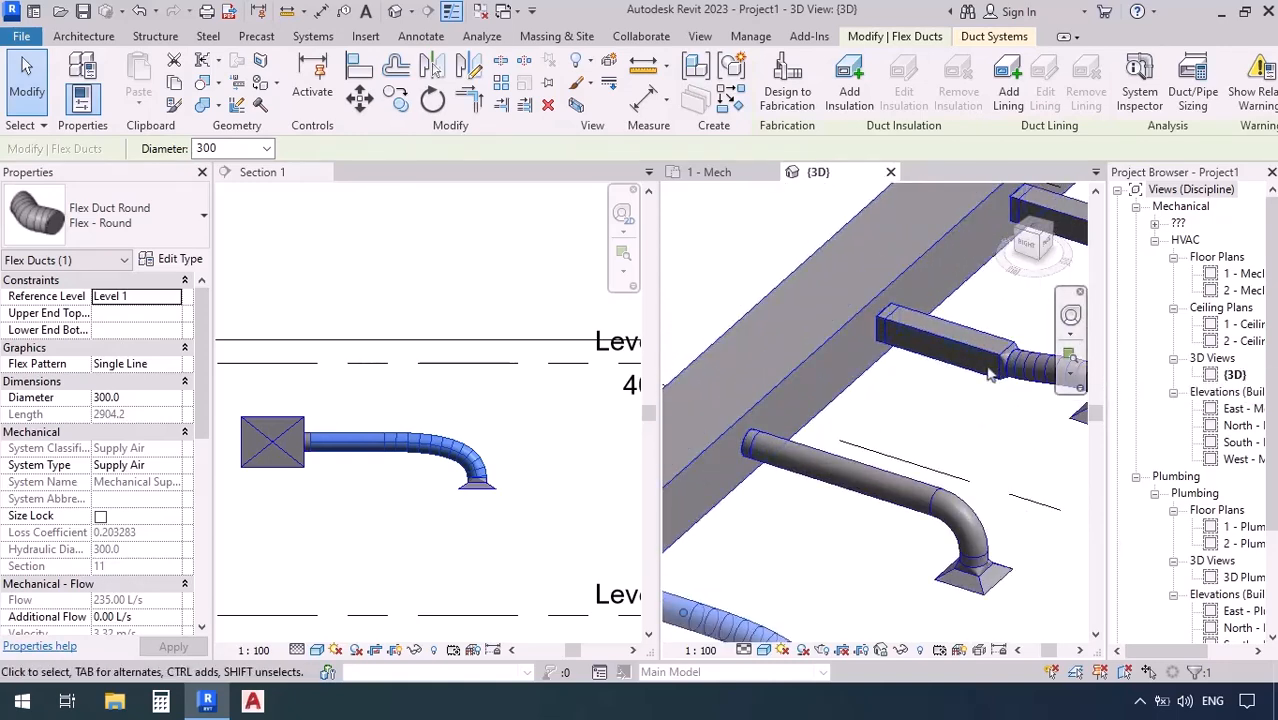
pyautogui.scroll(-3, 993, 364)
pyautogui.moveTo(842, 532); pyautogui.dragTo(839, 450, button='middle')
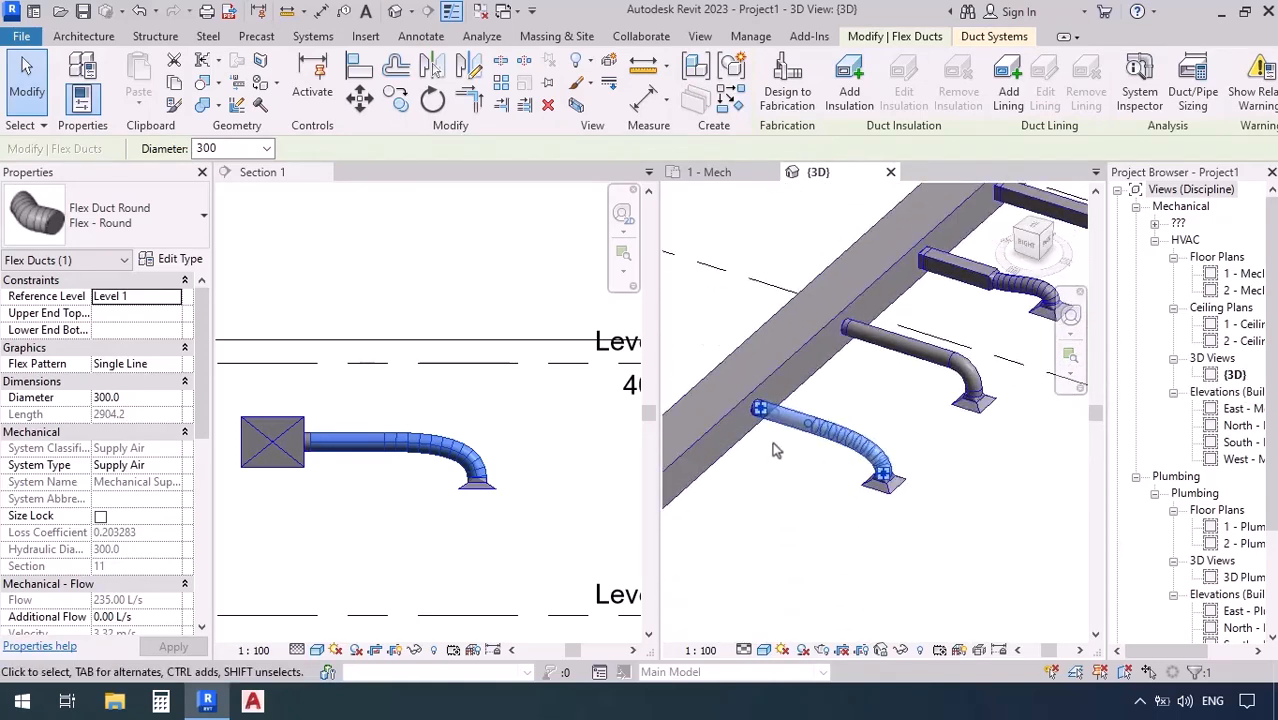
pyautogui.scroll(1, 822, 486)
pyautogui.scroll(1, 818, 486)
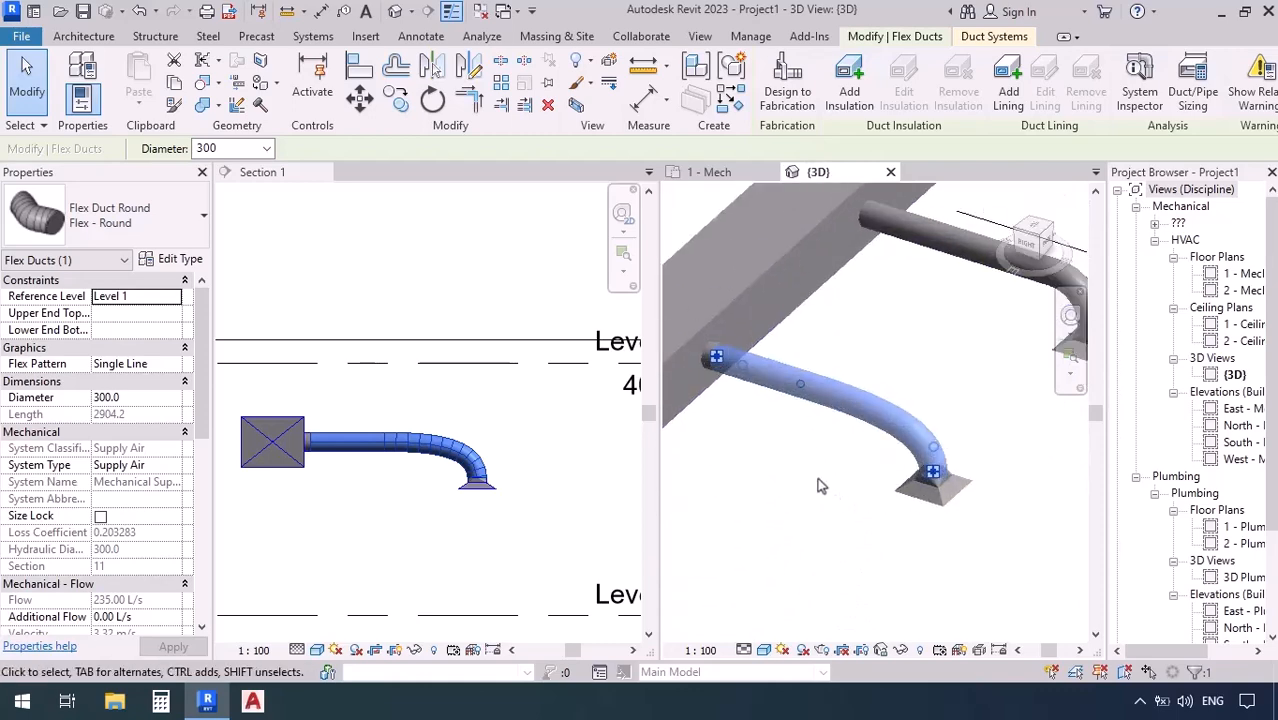
pyautogui.moveTo(826, 488); pyautogui.dragTo(831, 491, button='middle')
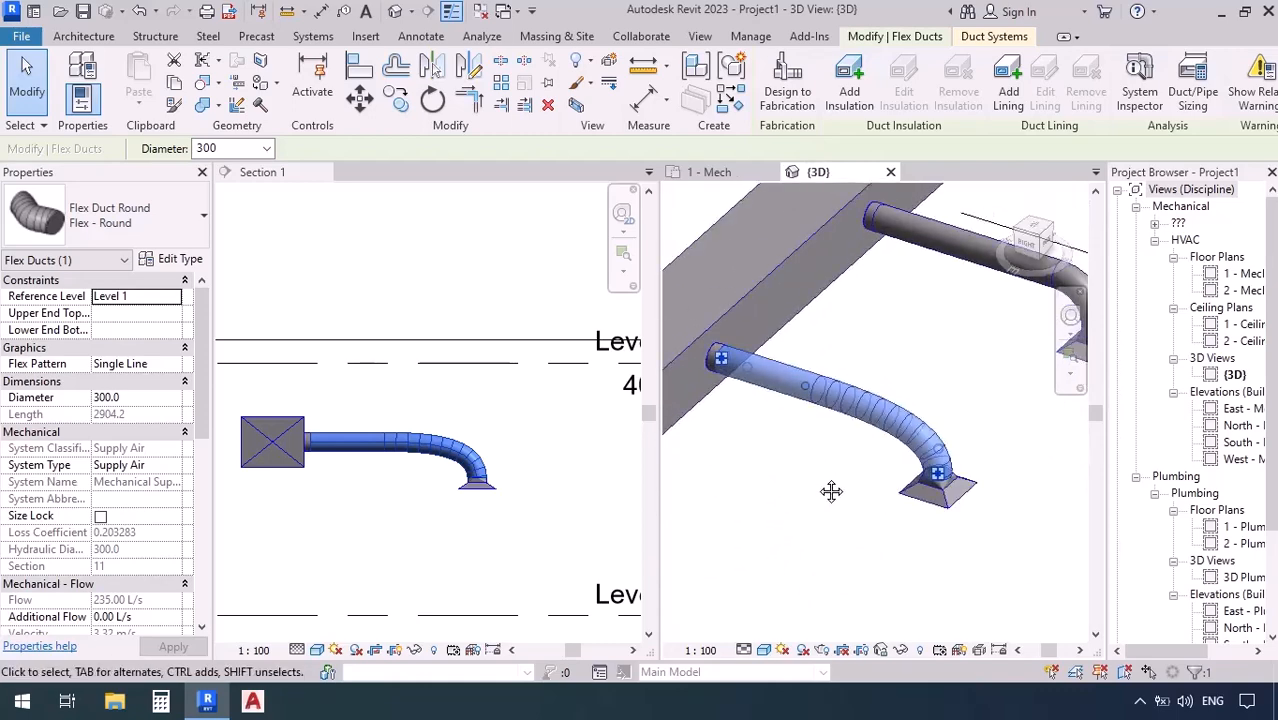
pyautogui.scroll(1, 768, 468)
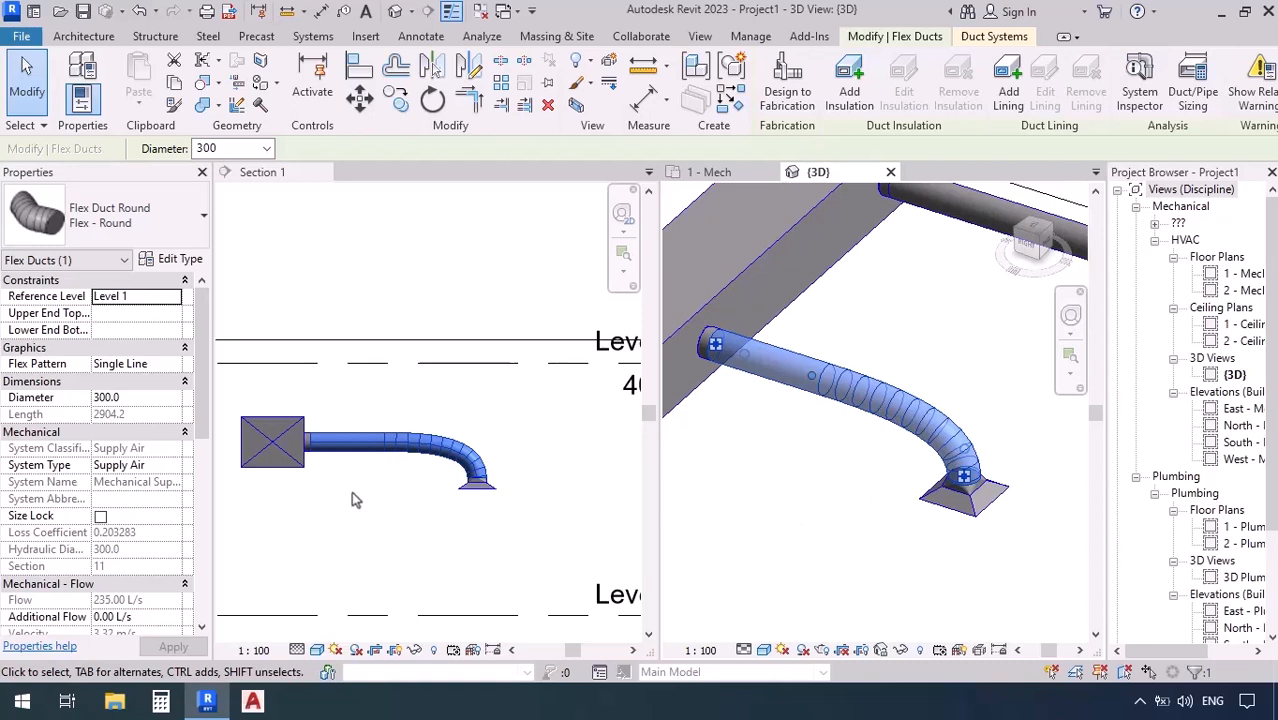
# Step: In Section 1, arch the flex duct upward by moving its tangent handles near the main duct and near the diffuser
pyautogui.click(360, 452)
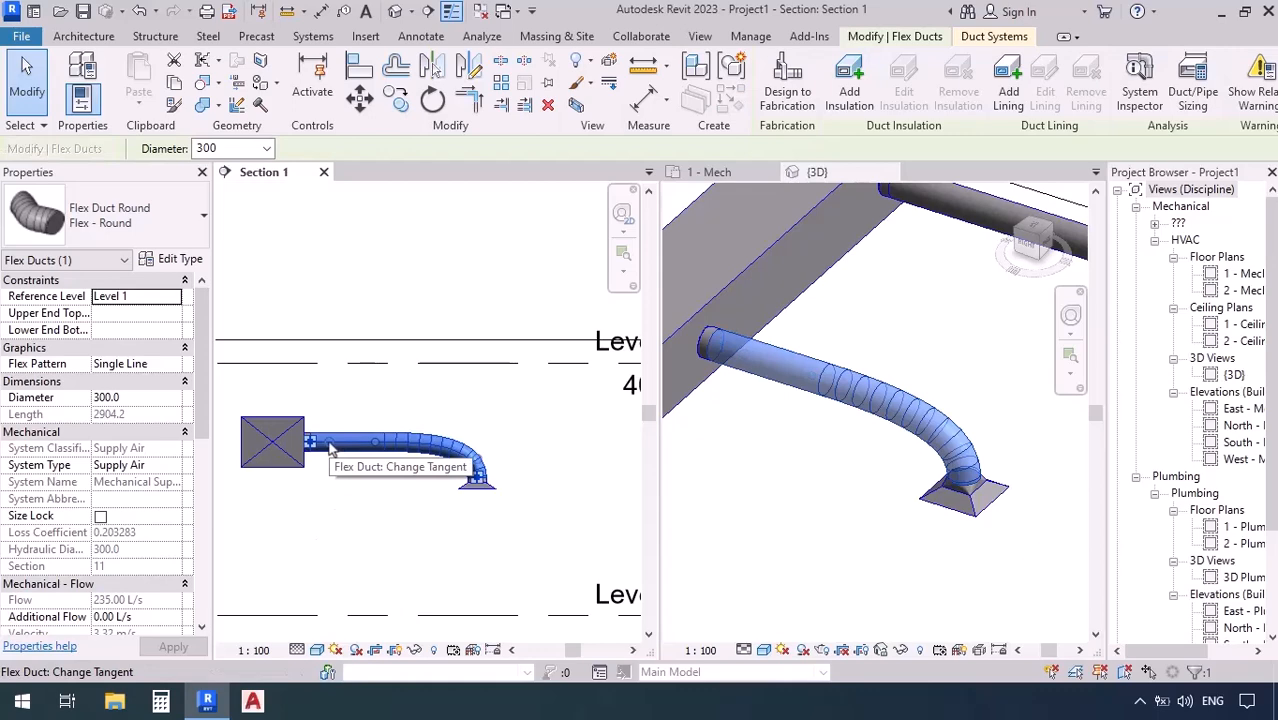
pyautogui.moveTo(330, 447); pyautogui.dragTo(422, 430)
pyautogui.moveTo(395, 512); pyautogui.dragTo(395, 511)
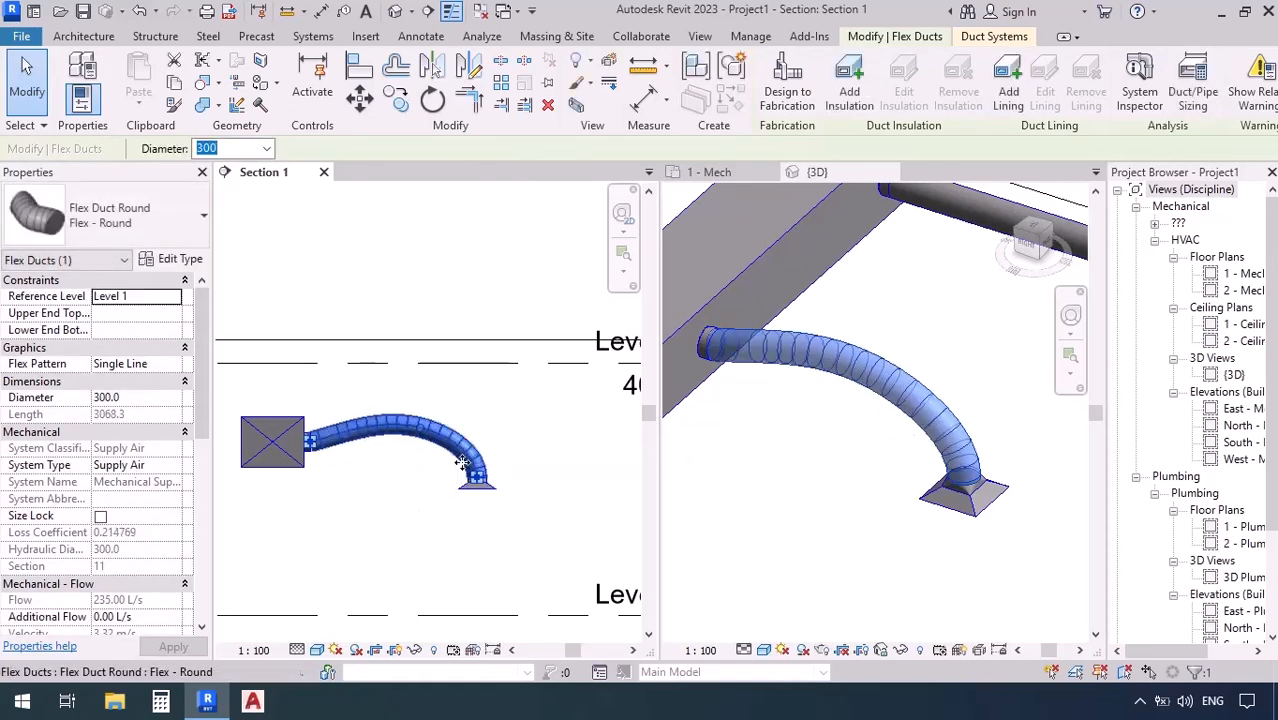
pyautogui.moveTo(480, 447); pyautogui.dragTo(493, 420)
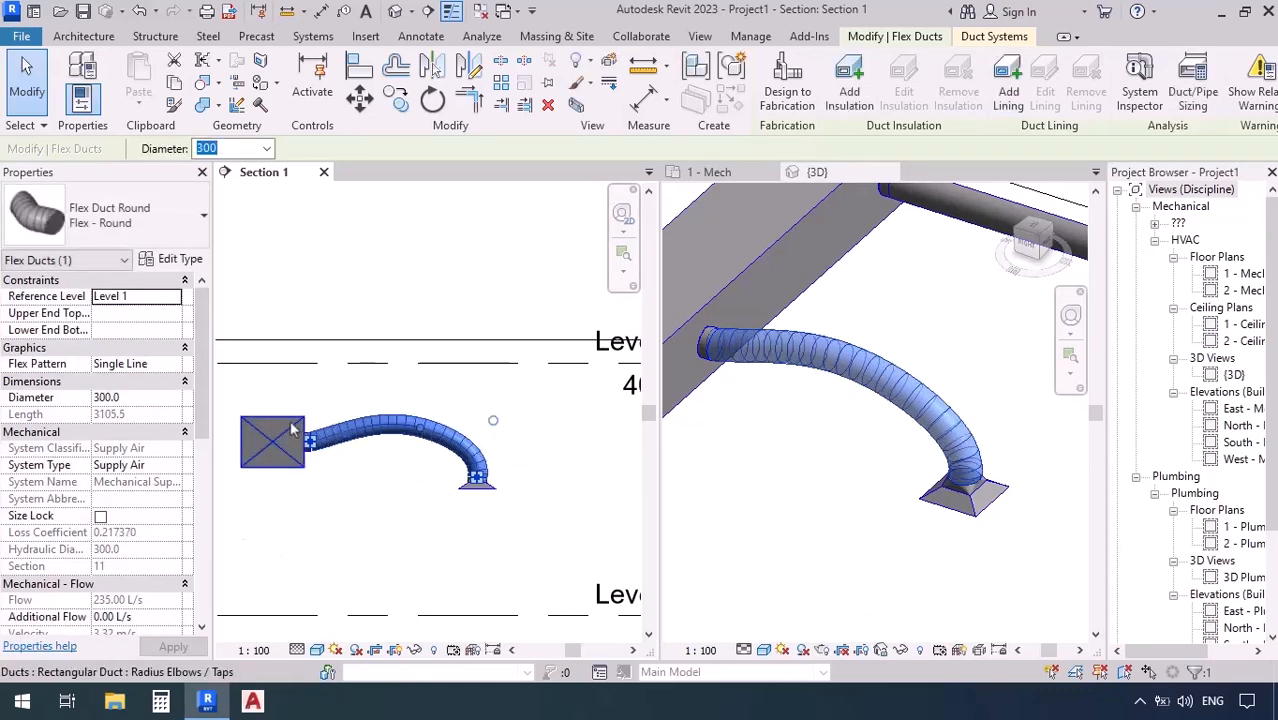
# Step: Refine the flex duct's curve in Section 1 by lowering its main-duct tangent and shifting its diffuser-end tangent toward the main duct
pyautogui.scroll(3, 320, 470)
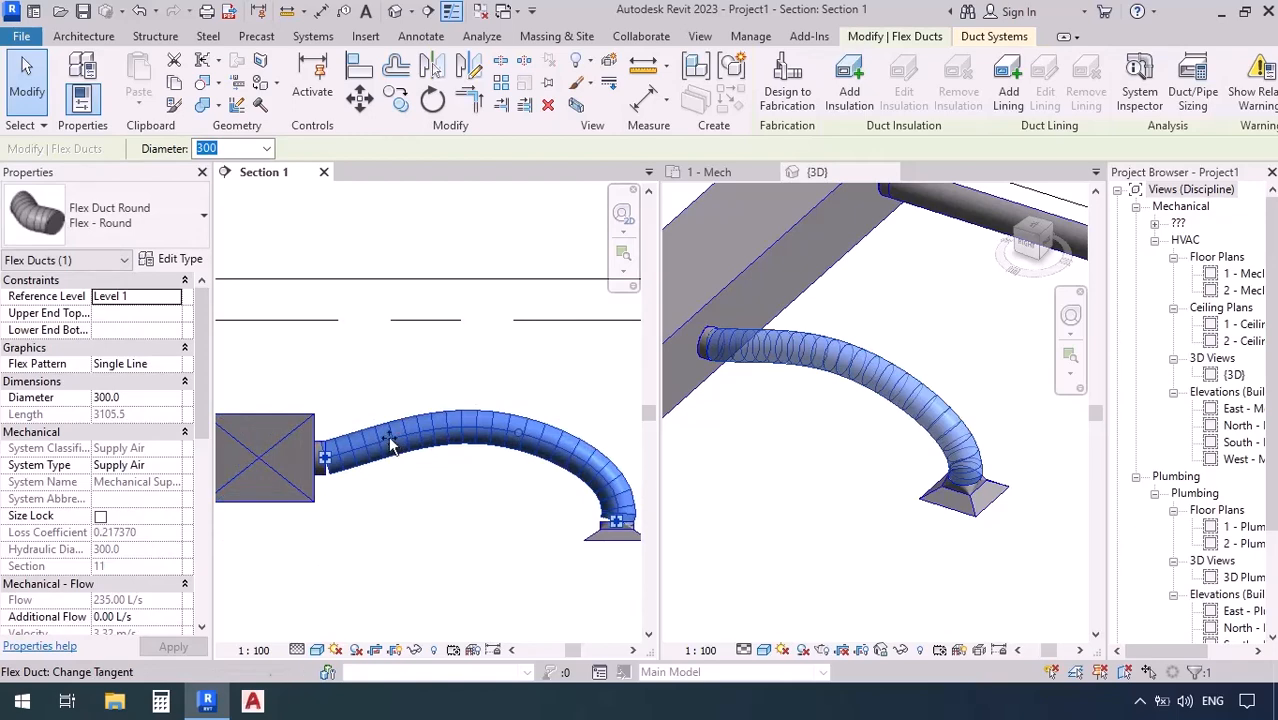
pyautogui.moveTo(390, 445); pyautogui.dragTo(410, 567)
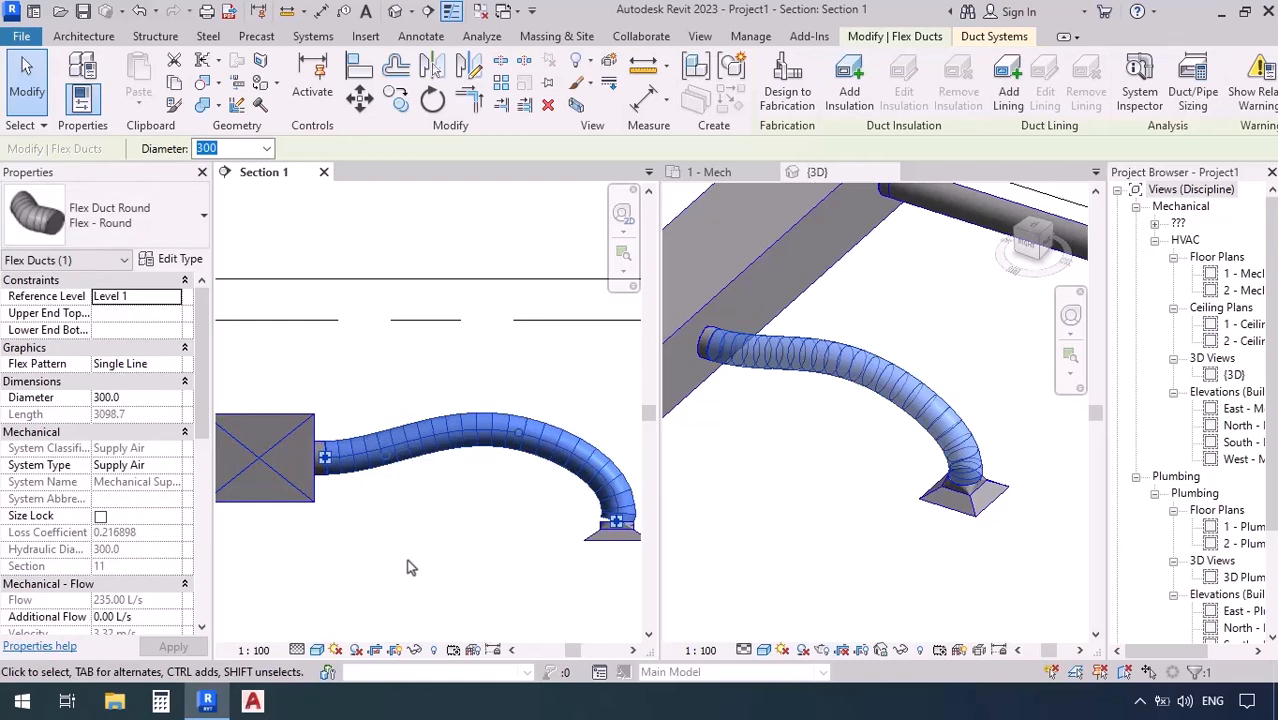
pyautogui.scroll(4, 556, 516)
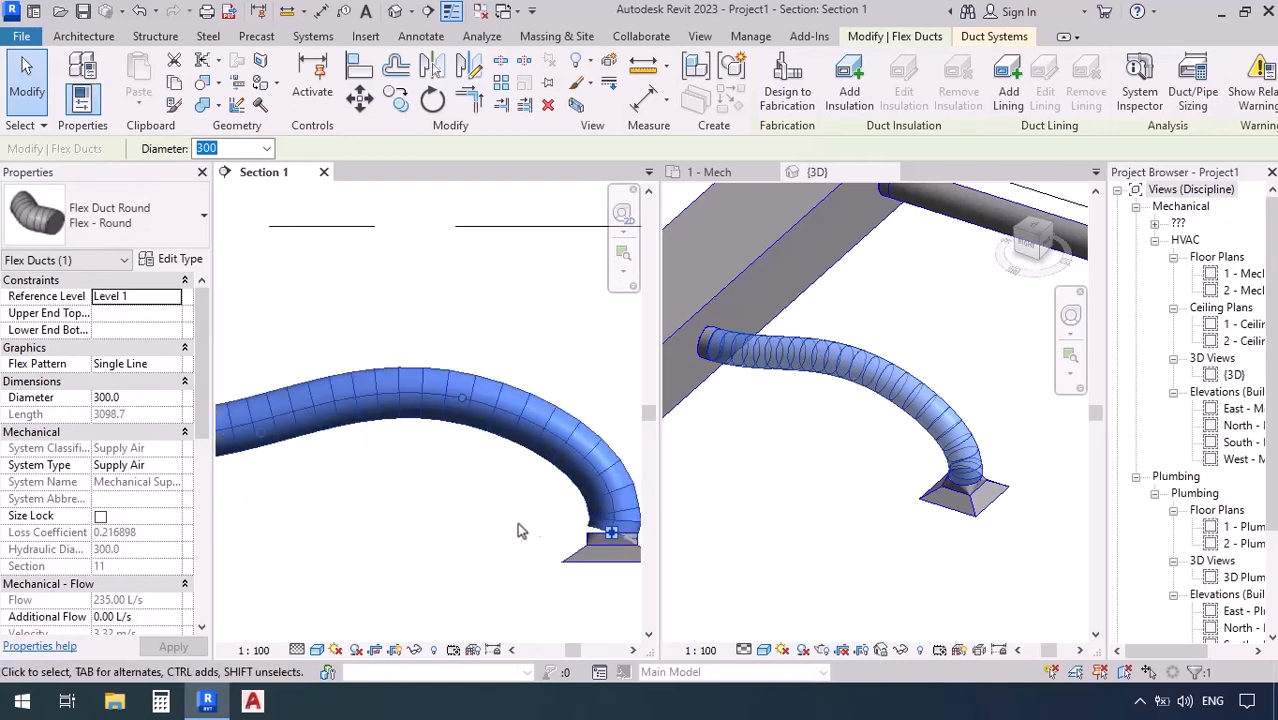
pyautogui.moveTo(608, 371); pyautogui.dragTo(568, 362)
pyautogui.scroll(-3, 437, 516)
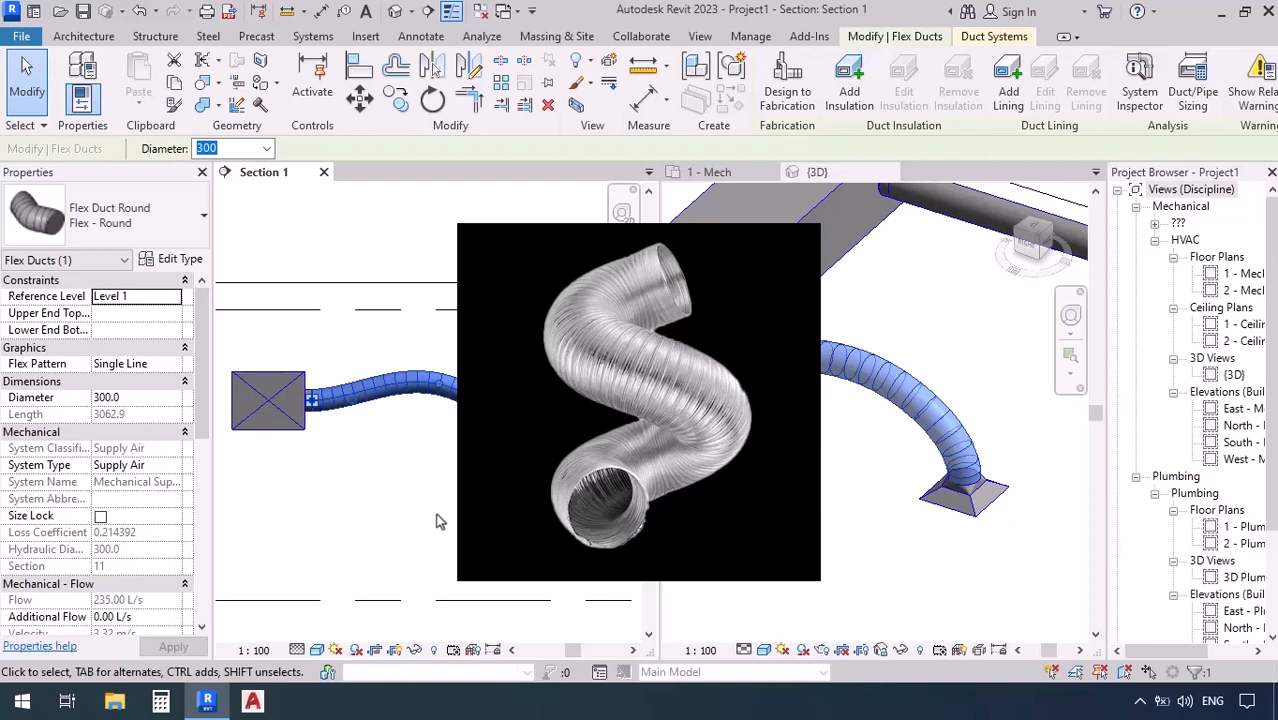
pyautogui.scroll(-3, 788, 459)
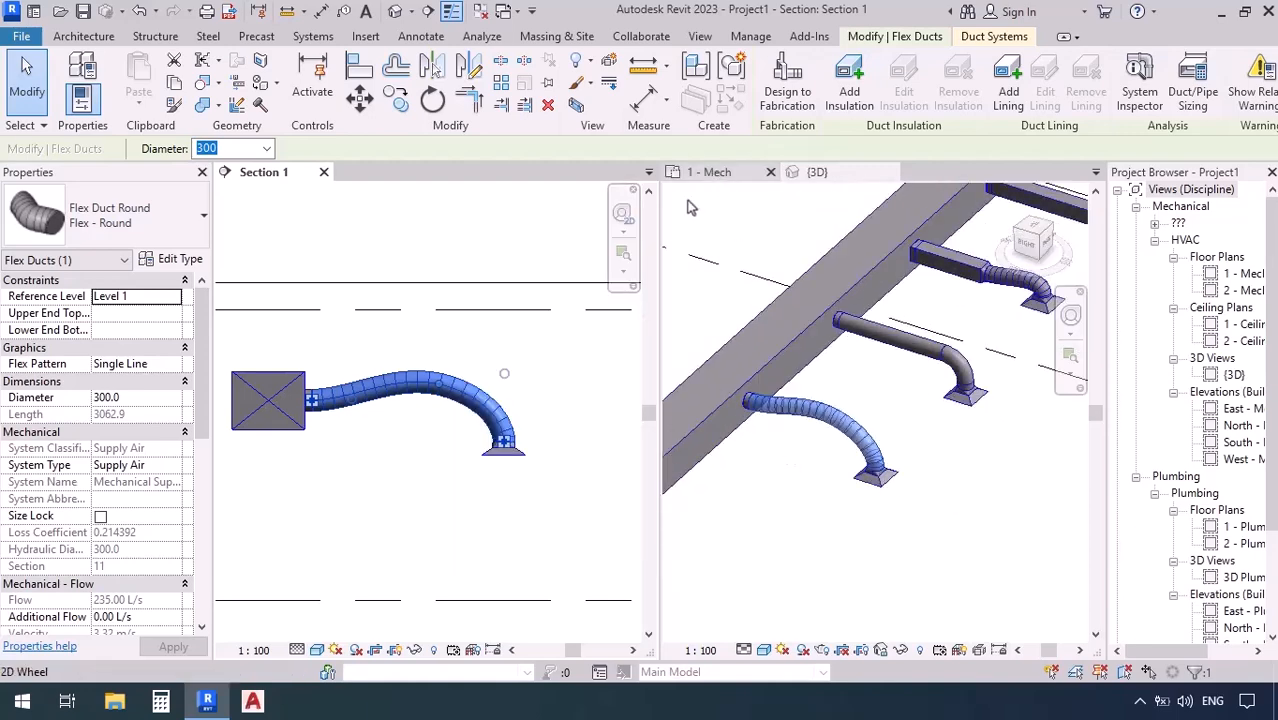
# Step: In the 1 - Mech plan, nudge the first diffuser back and forth, leaving it farther from the second diffuser with its rectangular branch attached
pyautogui.scroll(-2, 987, 331)
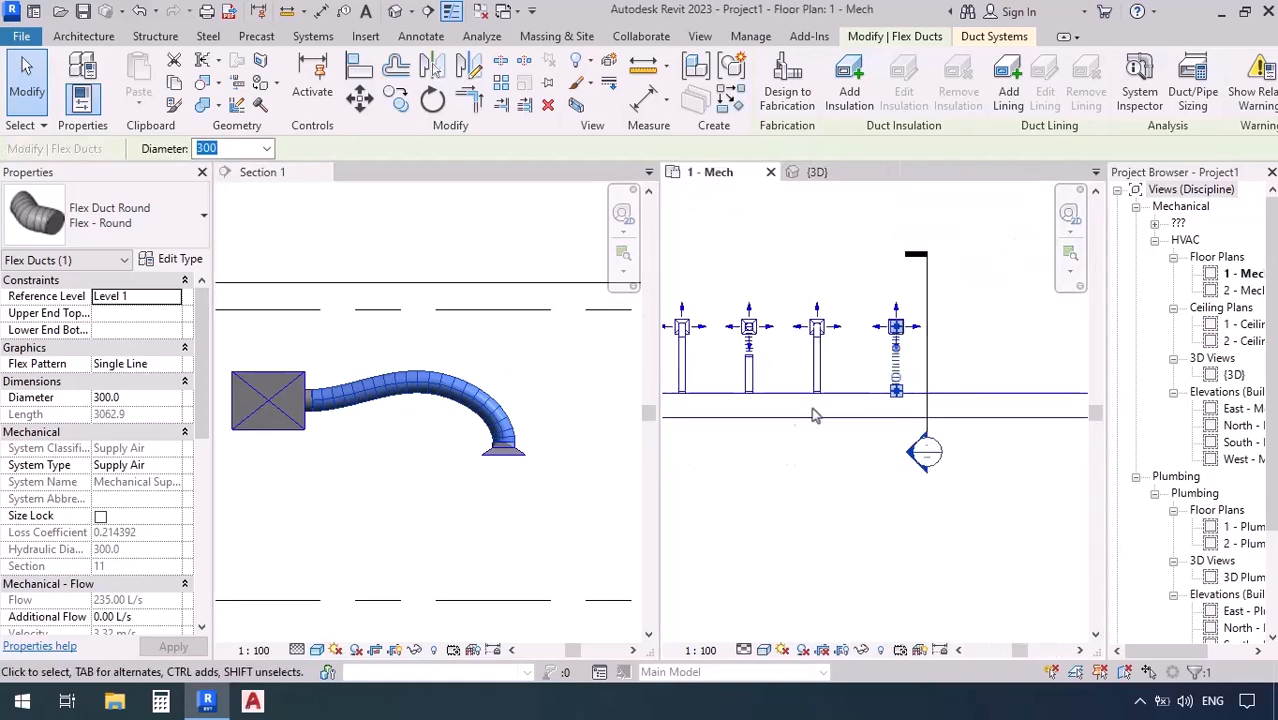
pyautogui.moveTo(802, 430); pyautogui.dragTo(883, 466, button='middle')
pyautogui.scroll(4, 860, 420)
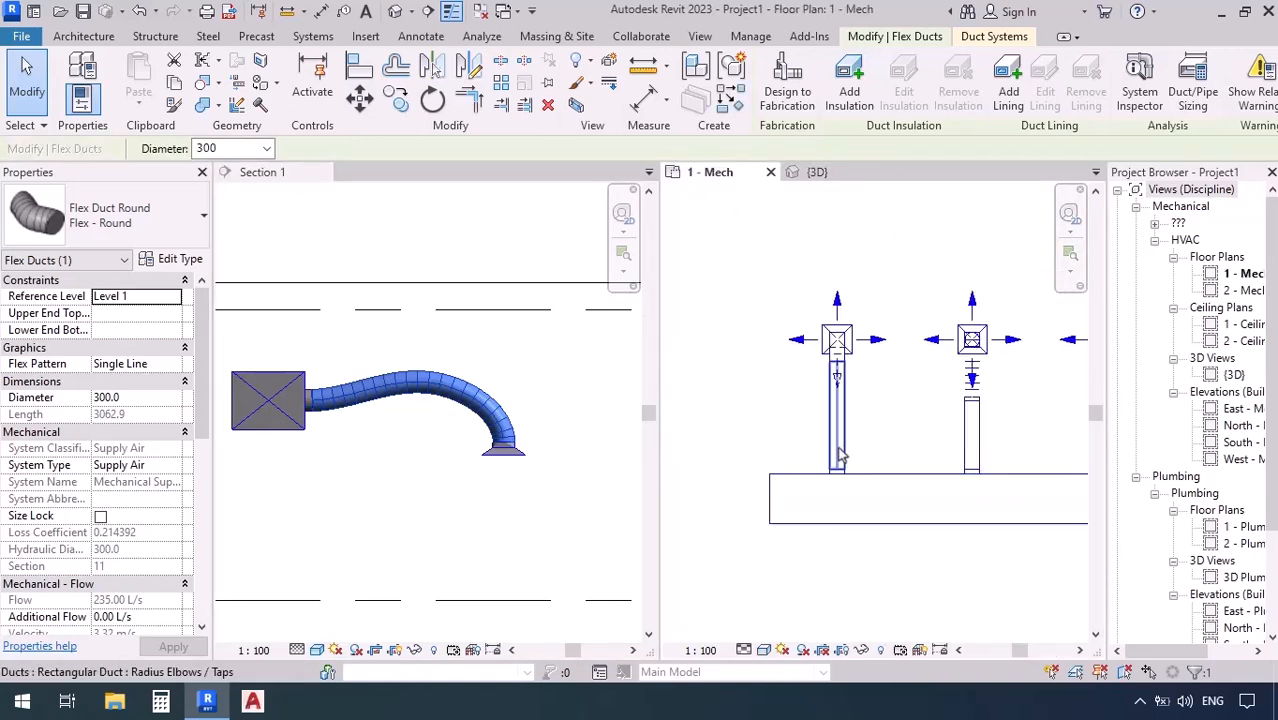
pyautogui.click(836, 310)
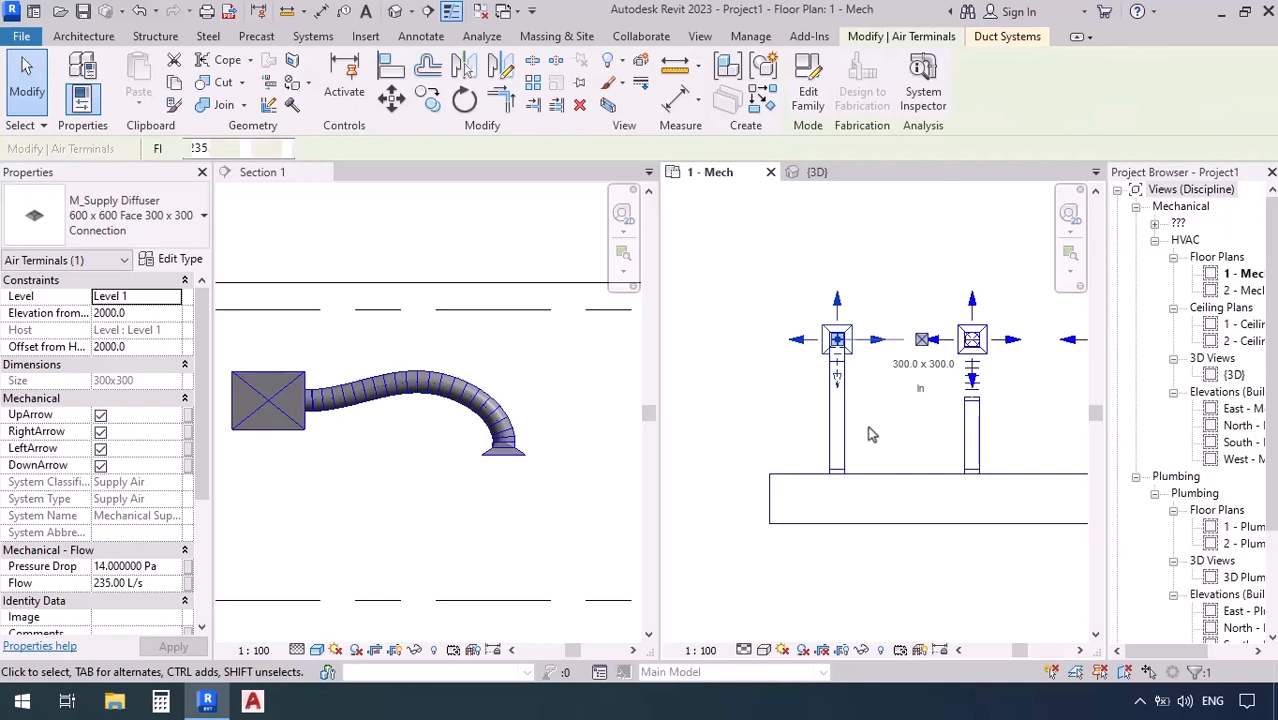
pyautogui.press('Left')
pyautogui.press('Left')
pyautogui.press('Left')
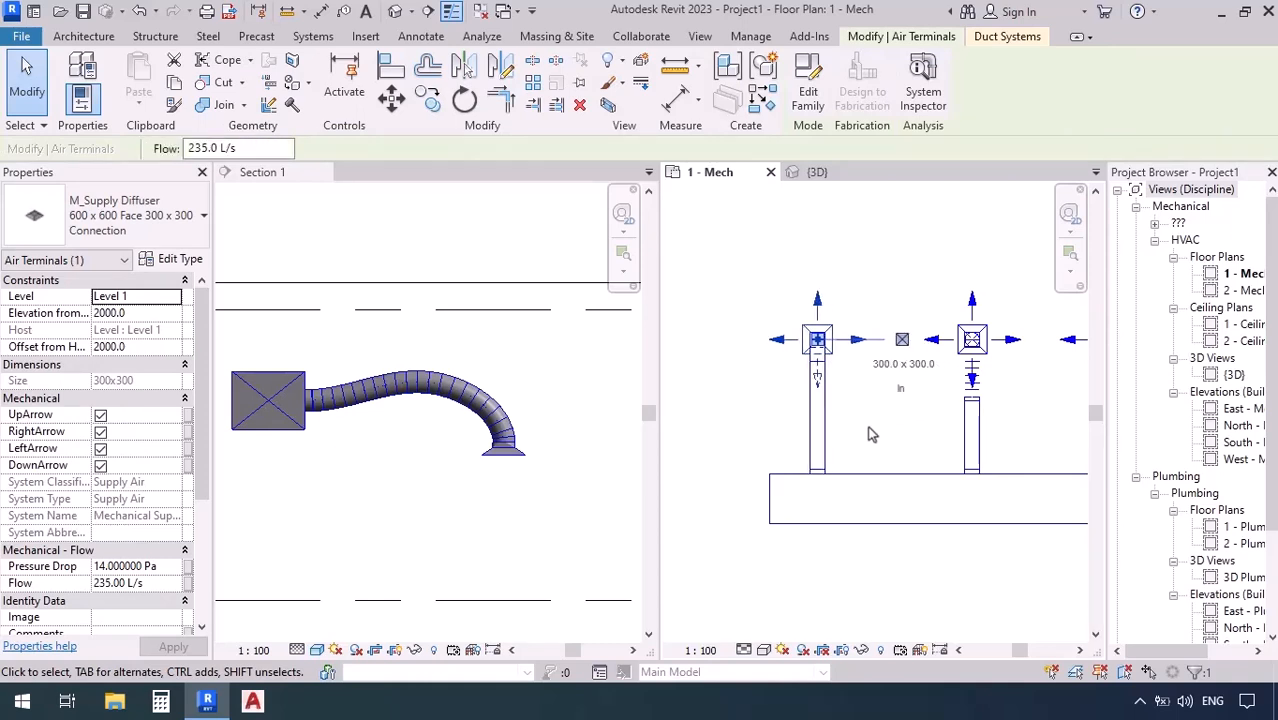
pyautogui.press('Right')
pyautogui.press('Right')
pyautogui.press('Right')
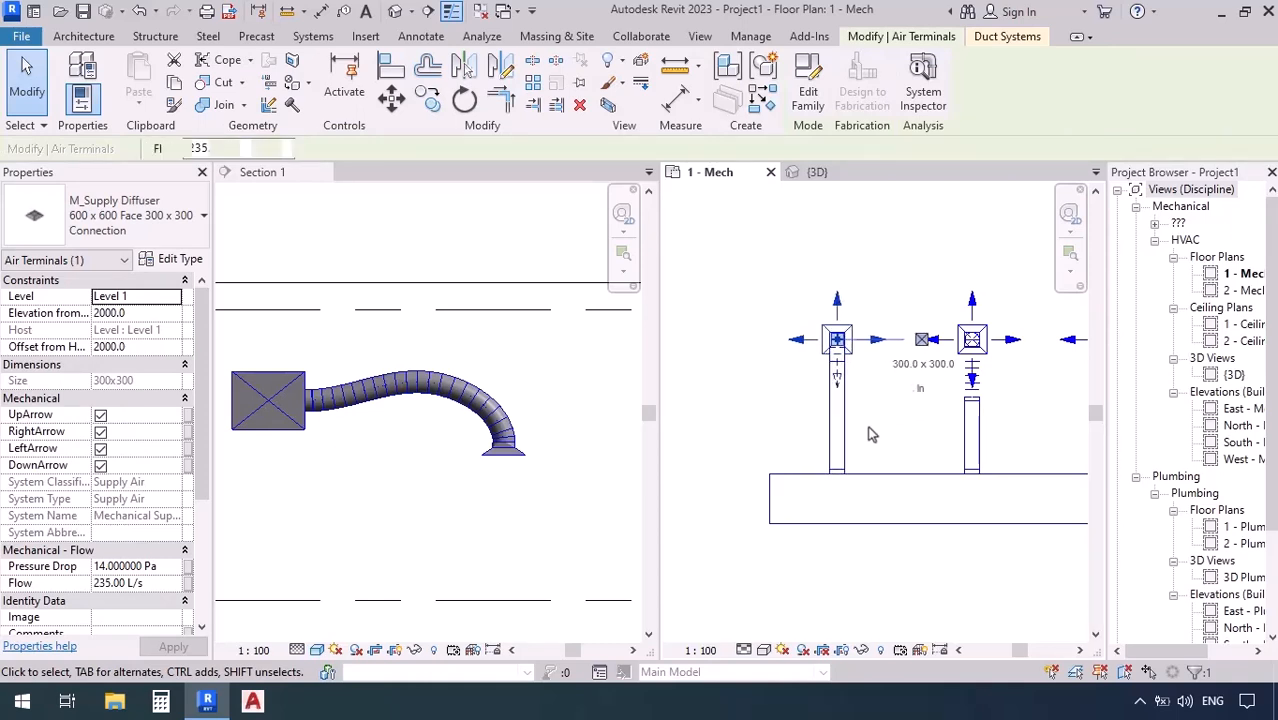
pyautogui.press('Left')
pyautogui.press('Left')
pyautogui.press('Left')
pyautogui.press('Left')
pyautogui.press('Left')
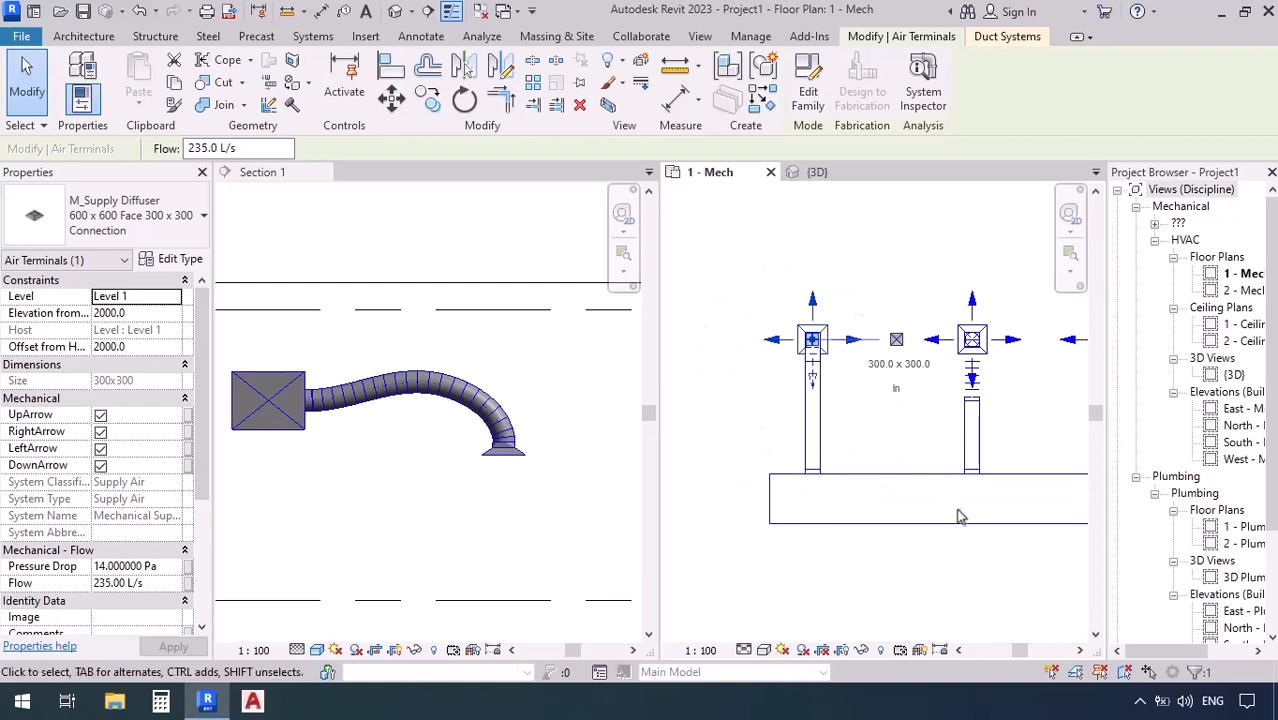
pyautogui.press('Right')
pyautogui.press('Right')
pyautogui.press('Right')
pyautogui.press('Right')
pyautogui.press('Right')
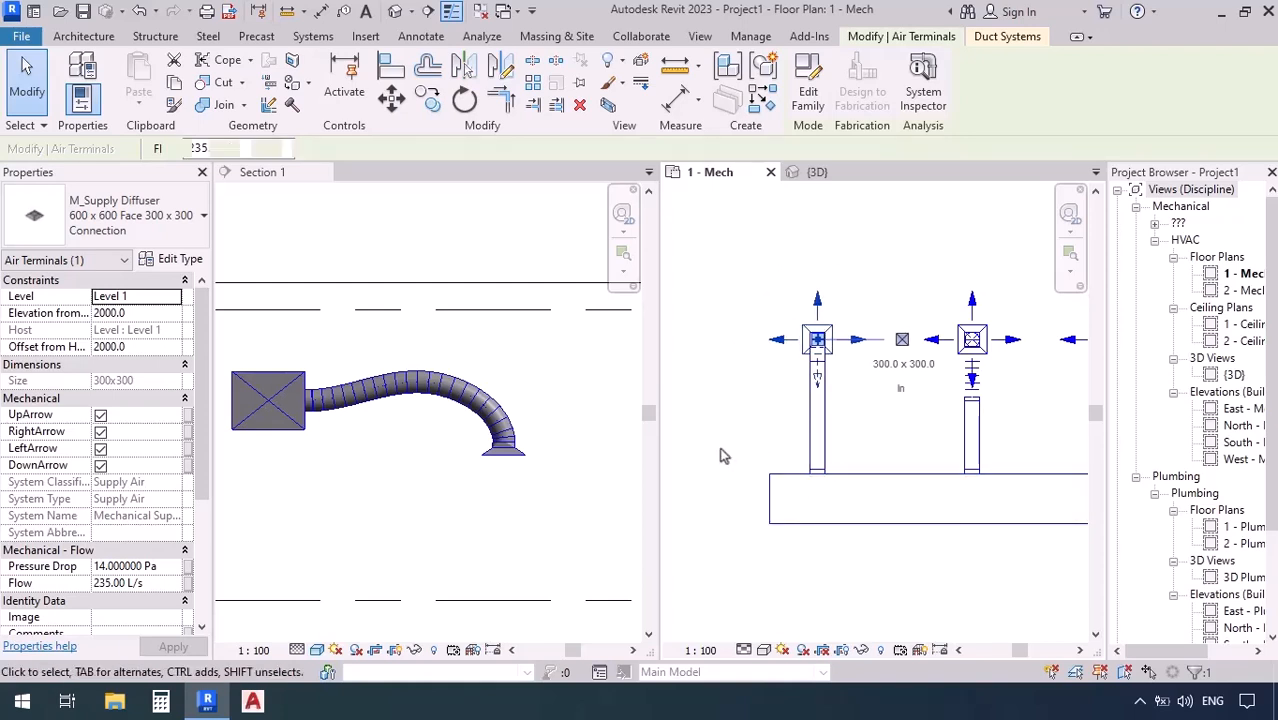
pyautogui.press('Left')
pyautogui.press('Left')
pyautogui.press('Left')
pyautogui.press('Left')
pyautogui.press('Left')
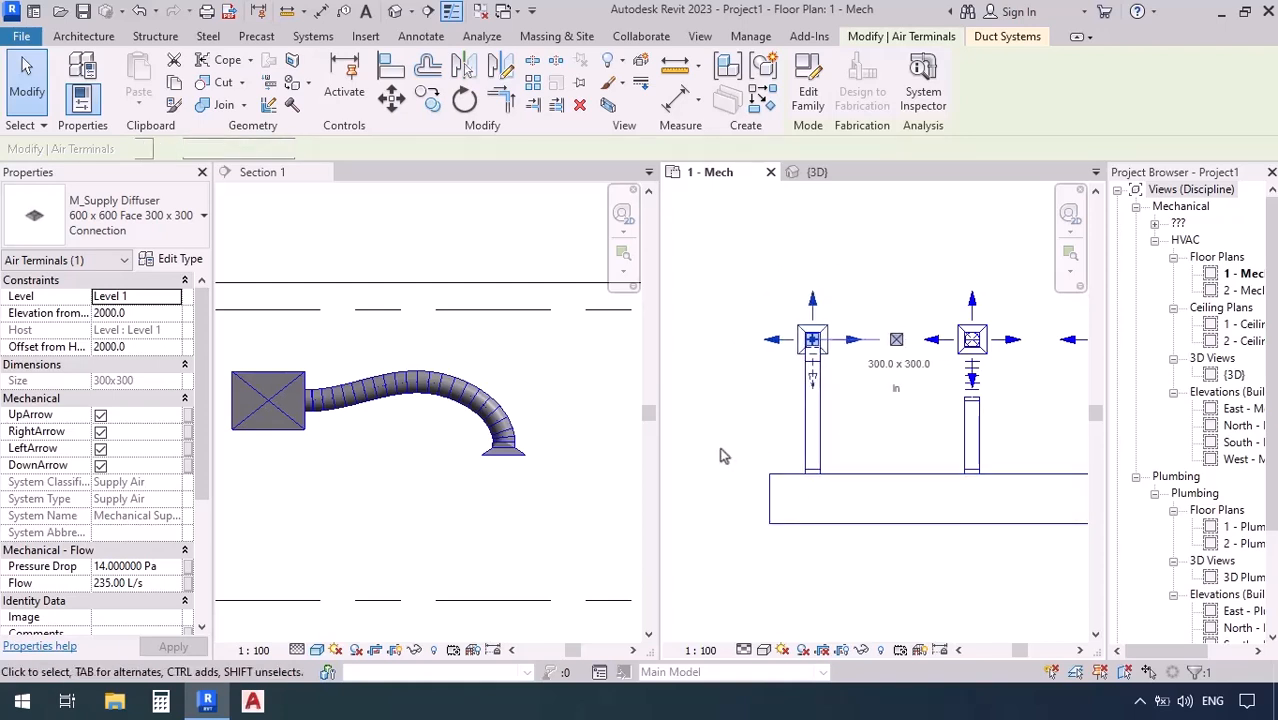
pyautogui.press('Left')
pyautogui.press('Left')
pyautogui.press('Left')
pyautogui.press('Left')
pyautogui.press('Left')
pyautogui.press('Left')
pyautogui.press('Left')
pyautogui.press('Left')
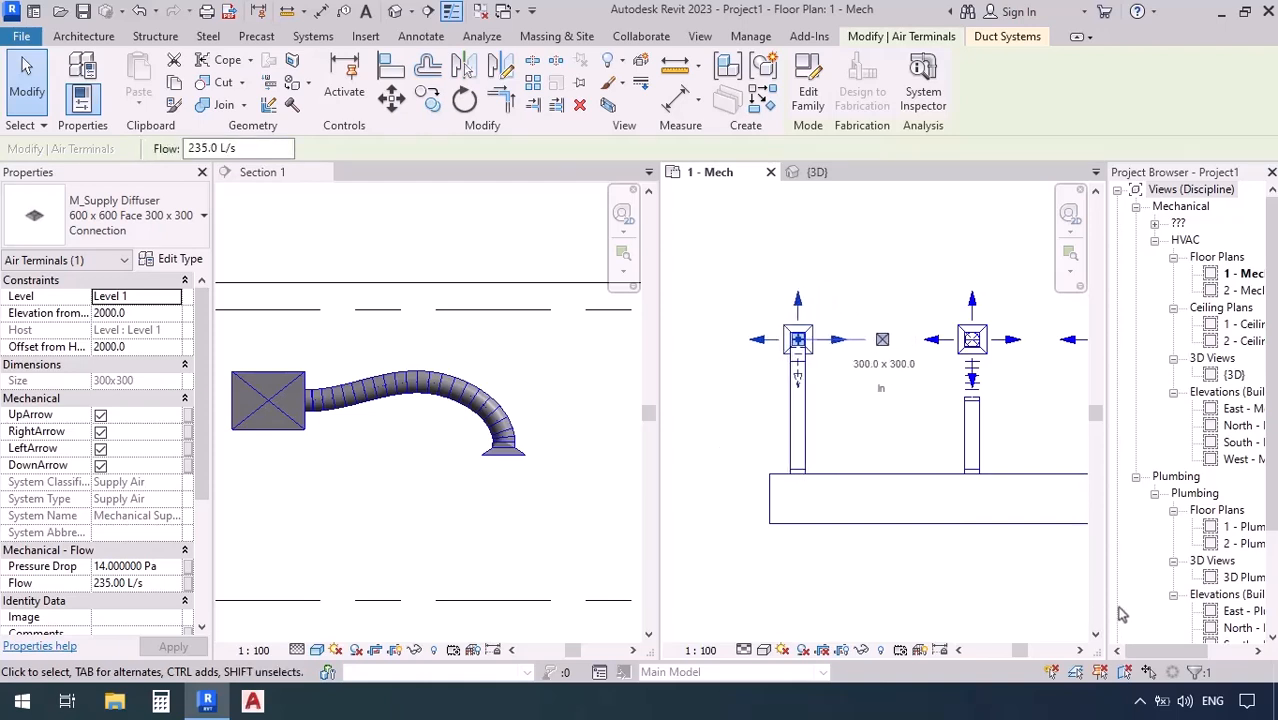
# Step: Nudge the second diffuser toward the first in the 1 - Mech plan so that its flex connection bends sideways
pyautogui.moveTo(1044, 568); pyautogui.dragTo(972, 583, button='middle')
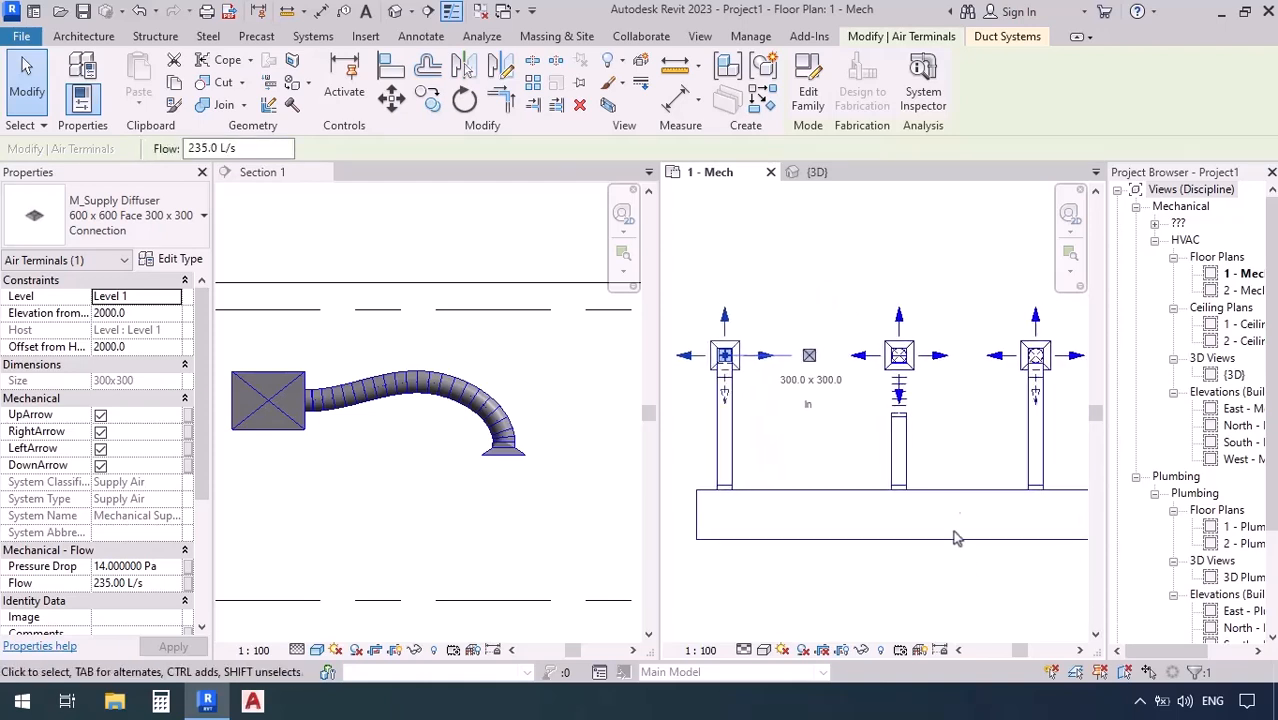
pyautogui.click(905, 360)
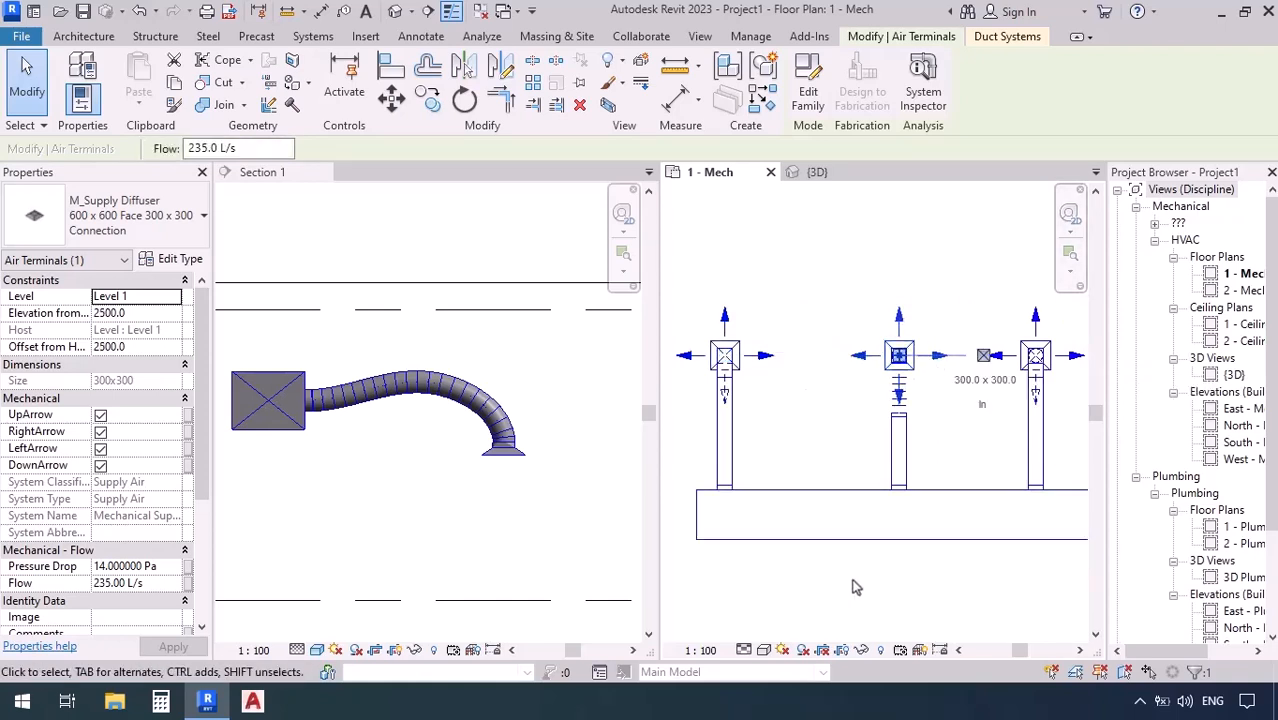
pyautogui.press('Left')
pyautogui.press('Left')
pyautogui.press('Left')
pyautogui.press('Left')
pyautogui.press('Left')
pyautogui.press('Left')
pyautogui.press('Left')
pyautogui.press('Left')
pyautogui.press('Left')
pyautogui.press('Left')
pyautogui.press('Left')
pyautogui.press('Left')
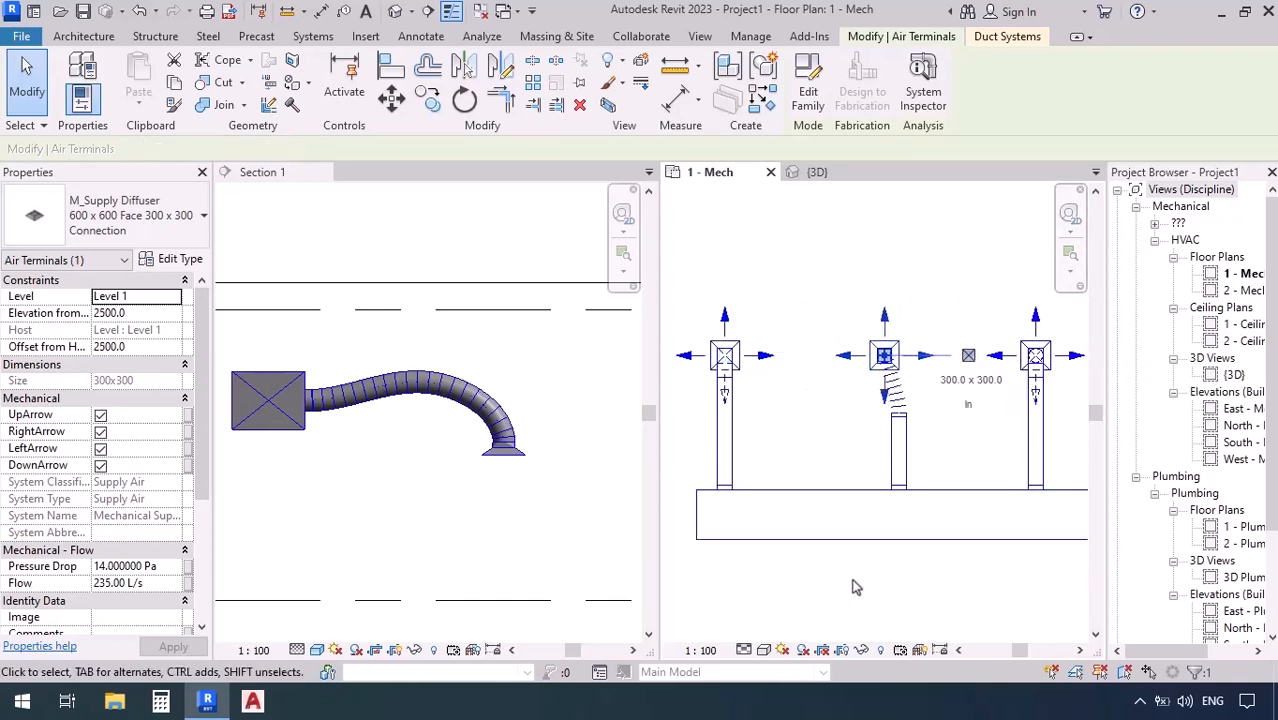
# Step: Nudge the second diffuser farther toward the first in the 1 - Mech plan to bend its flex duct more sharply
pyautogui.press('Left')
pyautogui.press('Left')
pyautogui.press('Left')
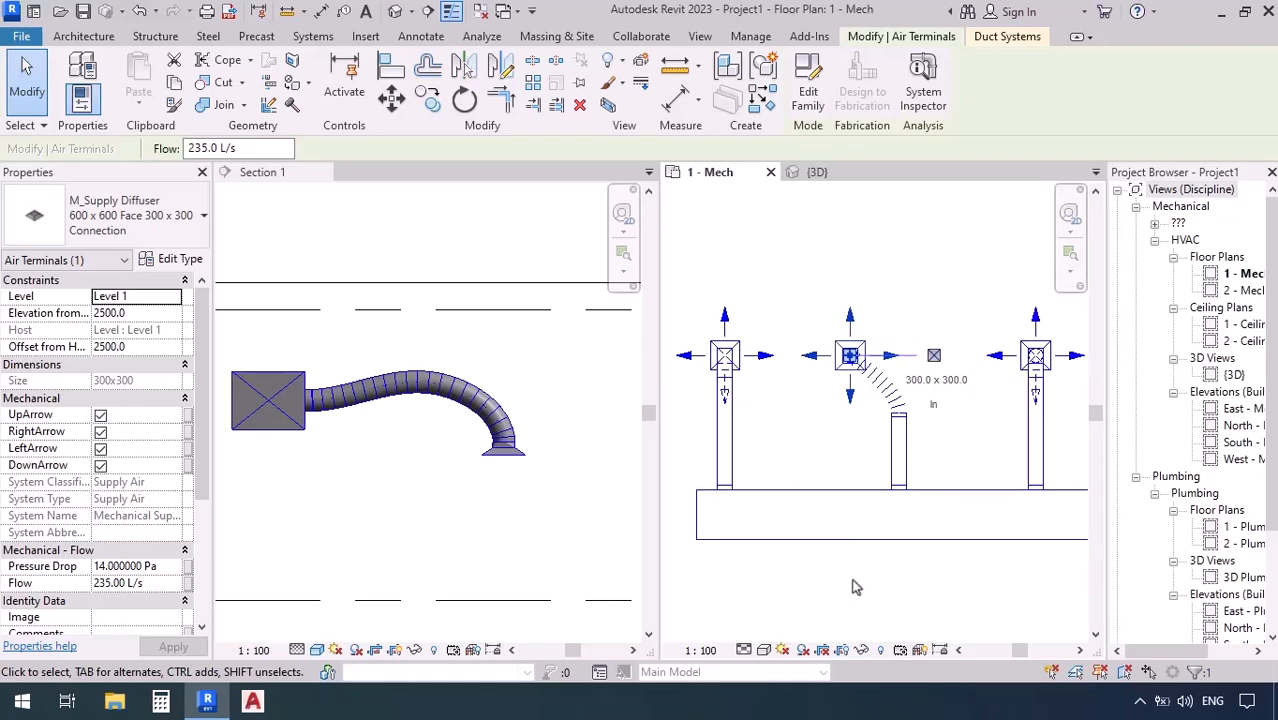
# Step: Move the {3D} view into the pane with Section 1 beside the 1 - Mech plan, and frame the second diffuser's flex branch
pyautogui.click(822, 175)
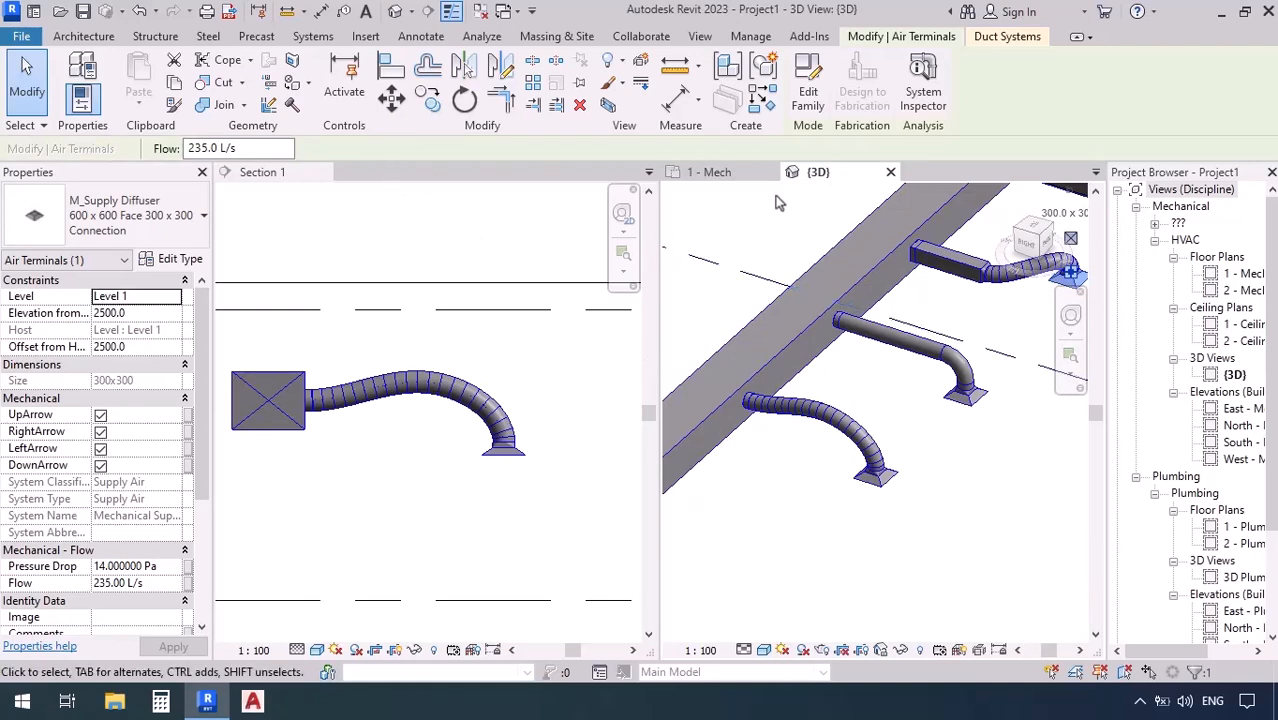
pyautogui.moveTo(800, 175); pyautogui.dragTo(388, 176)
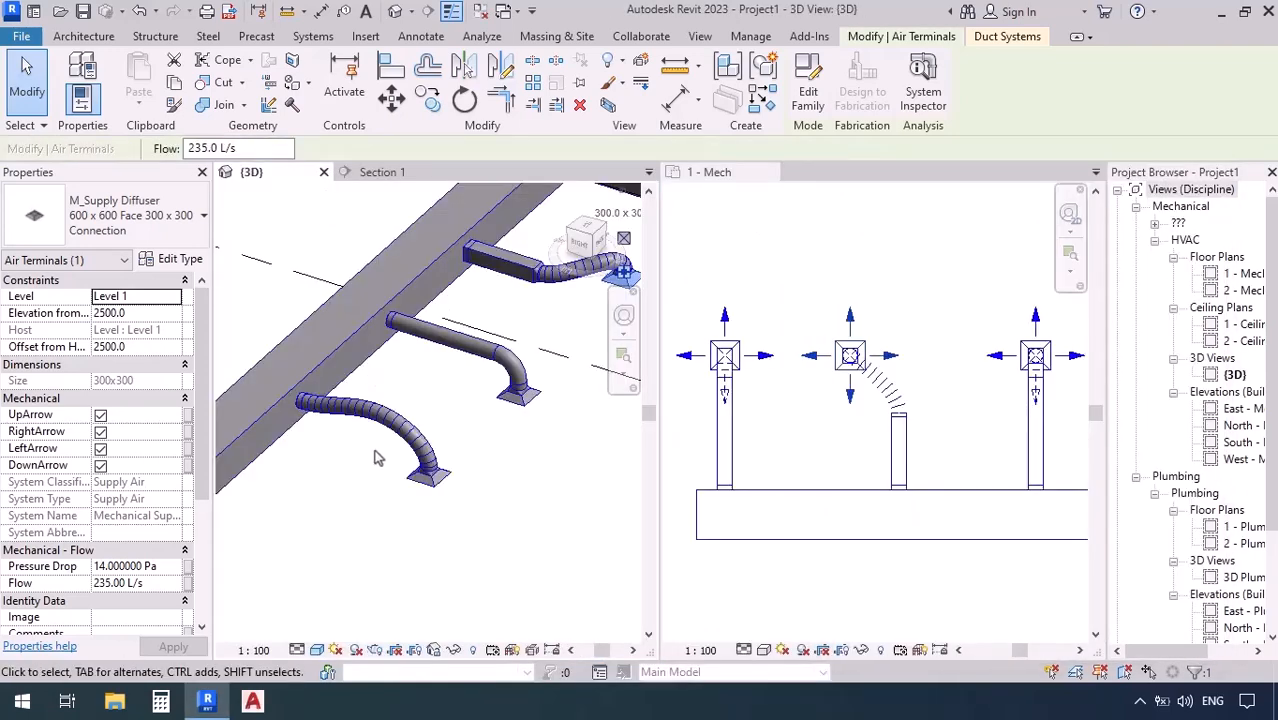
pyautogui.moveTo(528, 418); pyautogui.dragTo(411, 520, button='middle')
pyautogui.scroll(4, 385, 430)
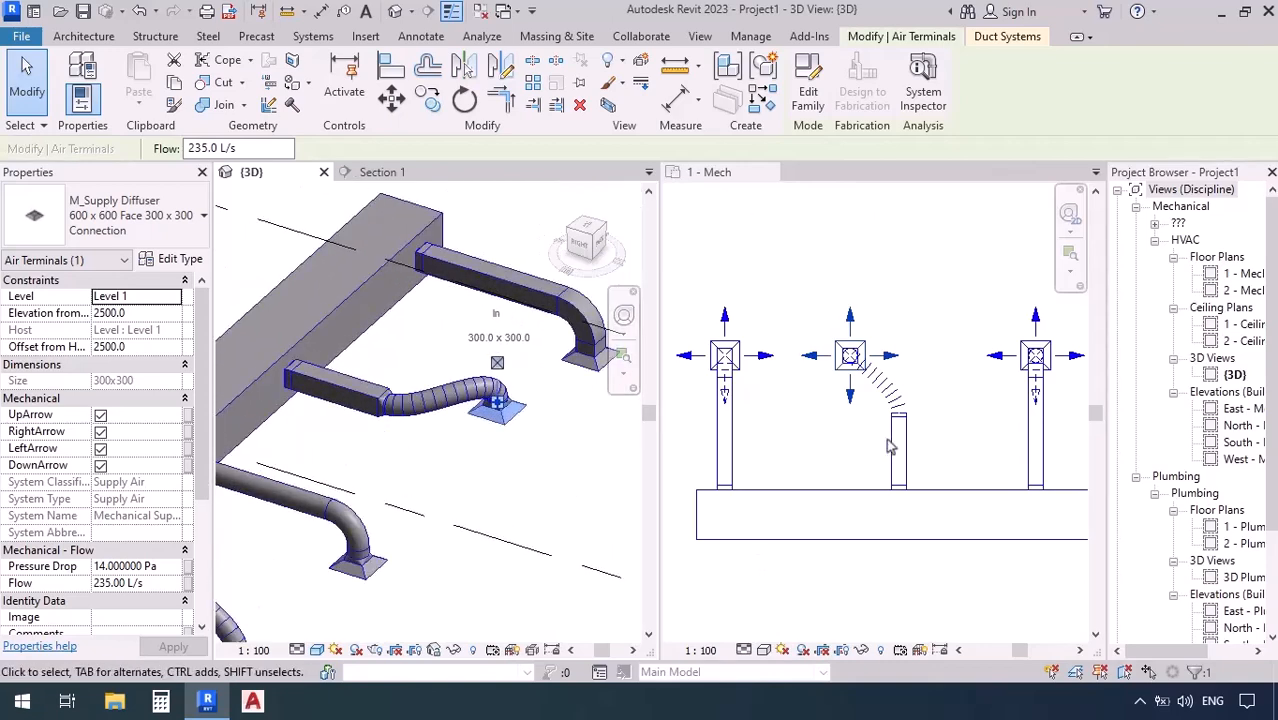
# Step: In the 1 - Mech plan, nudge the second diffuser past its branch duct toward the third diffuser
pyautogui.click(850, 306)
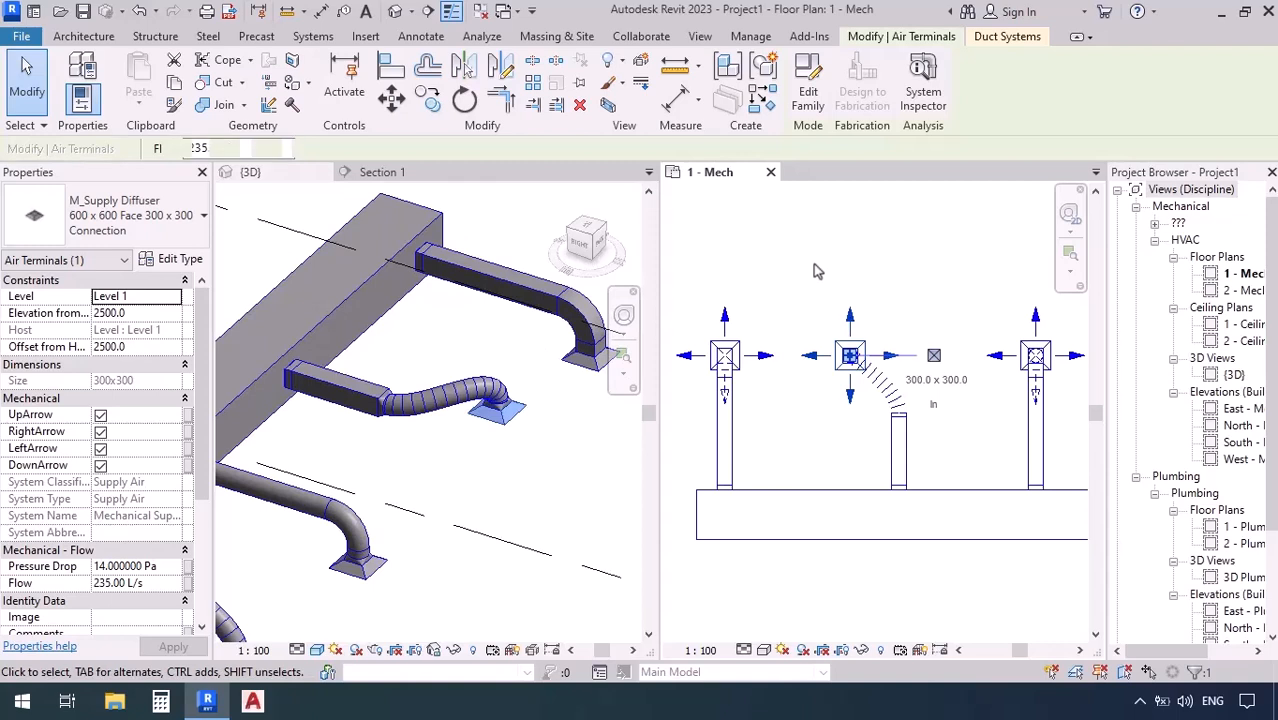
pyautogui.press('Right')
pyautogui.press('Right')
pyautogui.press('Right')
pyautogui.press('Right')
pyautogui.press('Right')
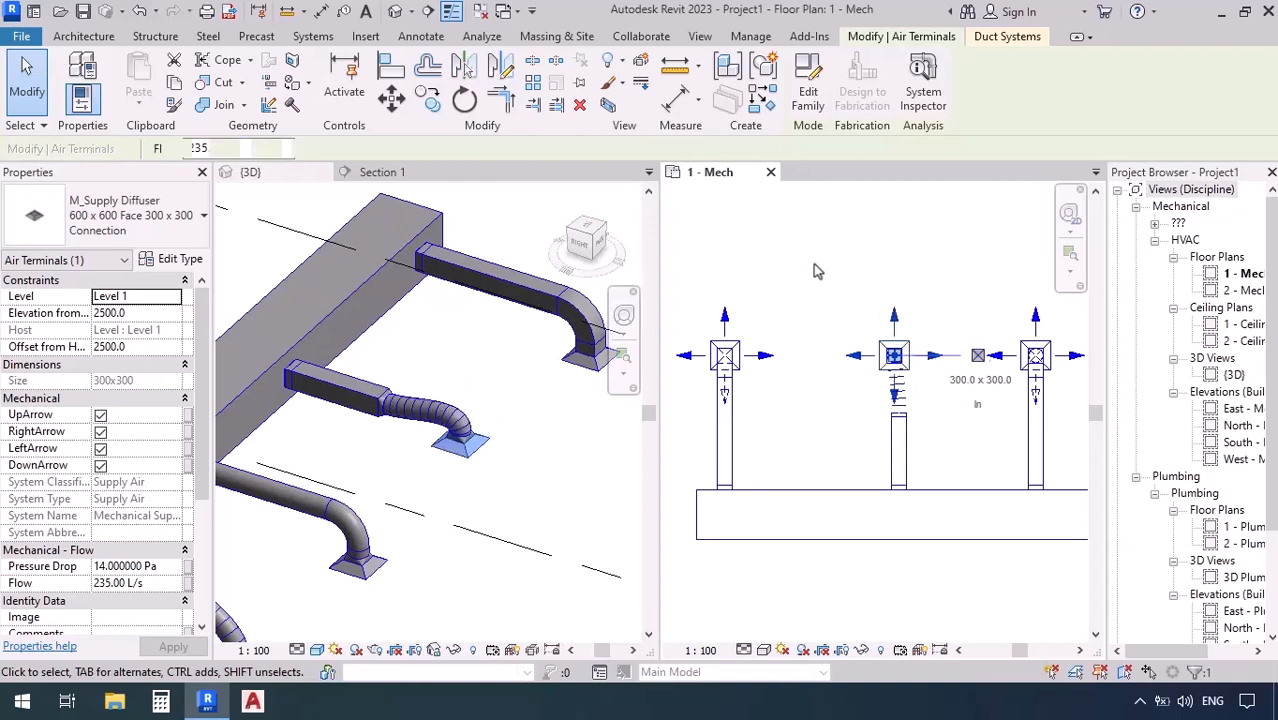
pyautogui.press('Right')
pyautogui.press('Right')
pyautogui.press('Right')
pyautogui.press('Right')
pyautogui.press('Right')
pyautogui.press('Right')
pyautogui.press('Right')
pyautogui.press('Right')
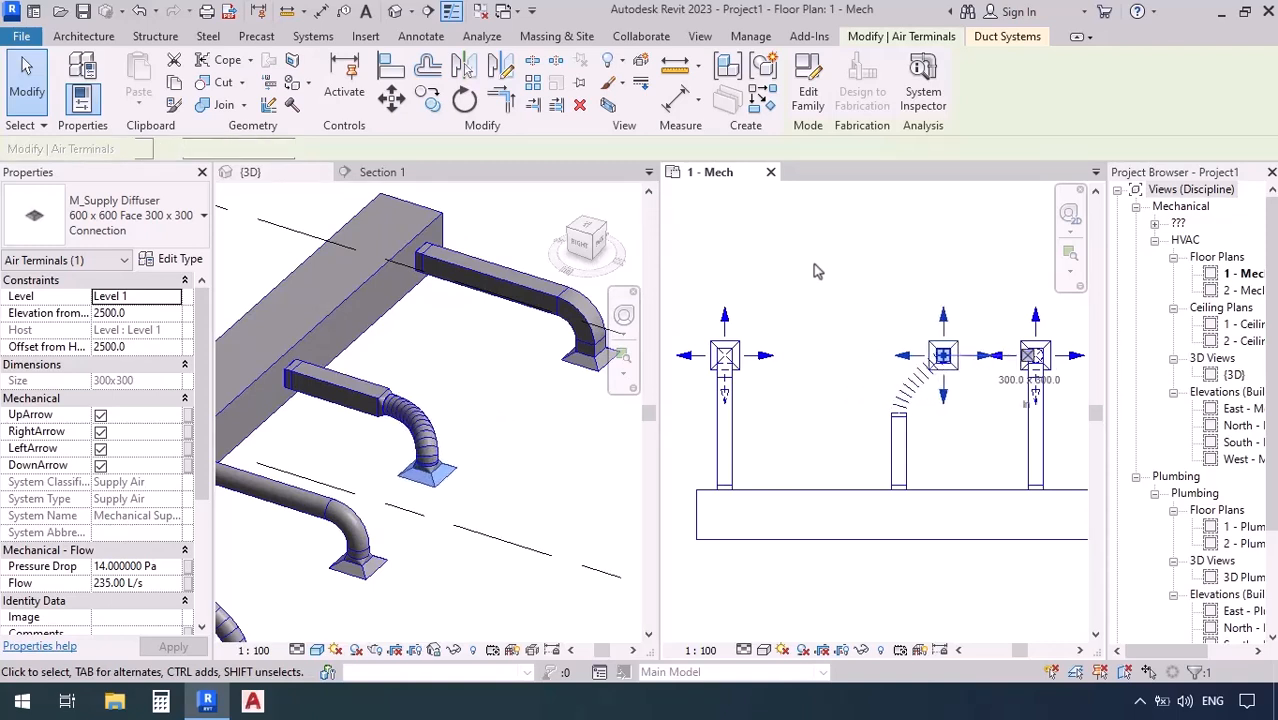
# Step: Nudge the second diffuser away from the main duct in plan to lengthen its flex connection
pyautogui.press('Up')
pyautogui.press('Up')
pyautogui.press('Up')
pyautogui.press('Up')
pyautogui.press('Up')
pyautogui.press('Up')
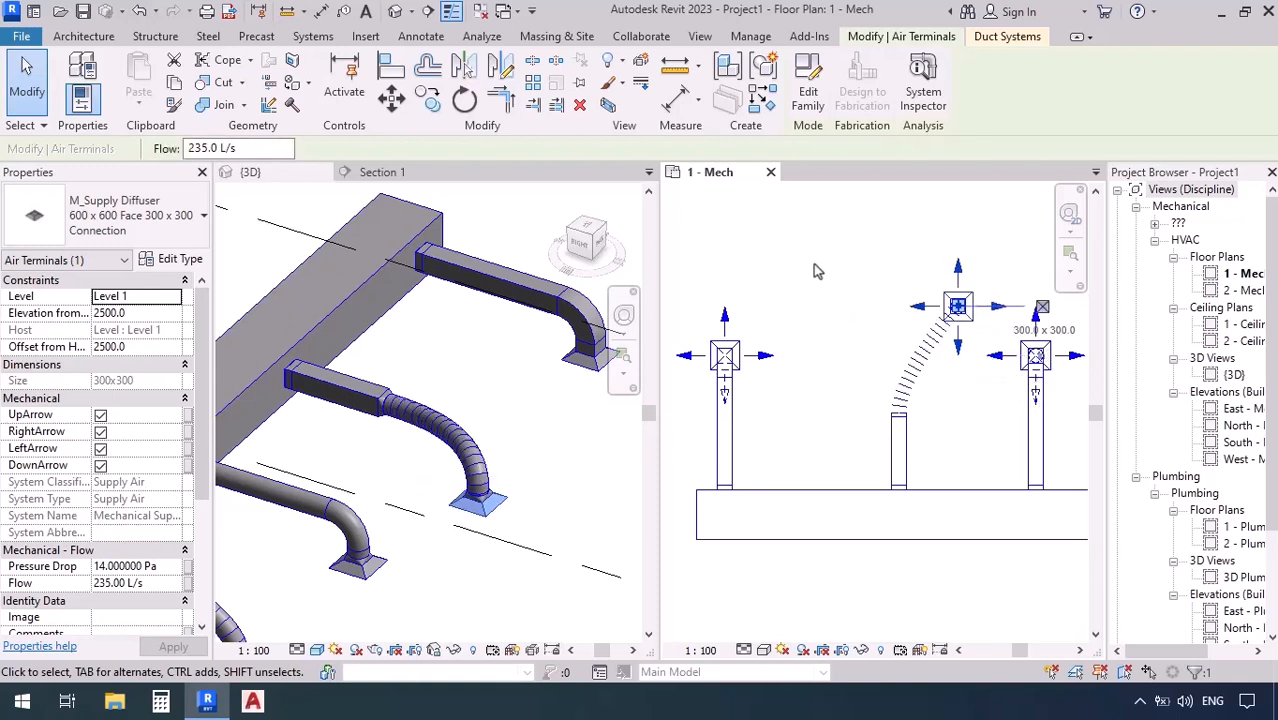
pyautogui.press('Up')
pyautogui.press('Up')
pyautogui.press('Up')
# Step: Nudge the second diffuser back into line with its rectangular branch duct in plan
pyautogui.press('Left')
pyautogui.press('Left')
pyautogui.press('Left')
pyautogui.press('Left')
pyautogui.press('Left')
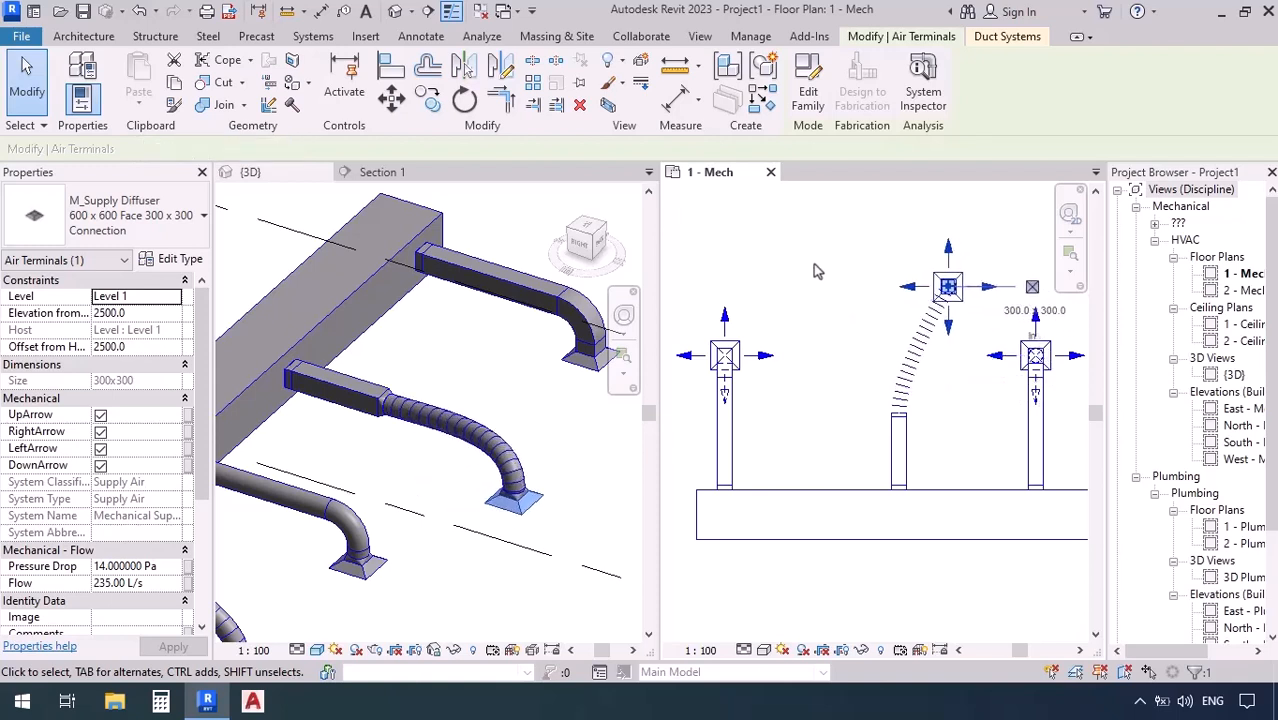
pyautogui.press('Left')
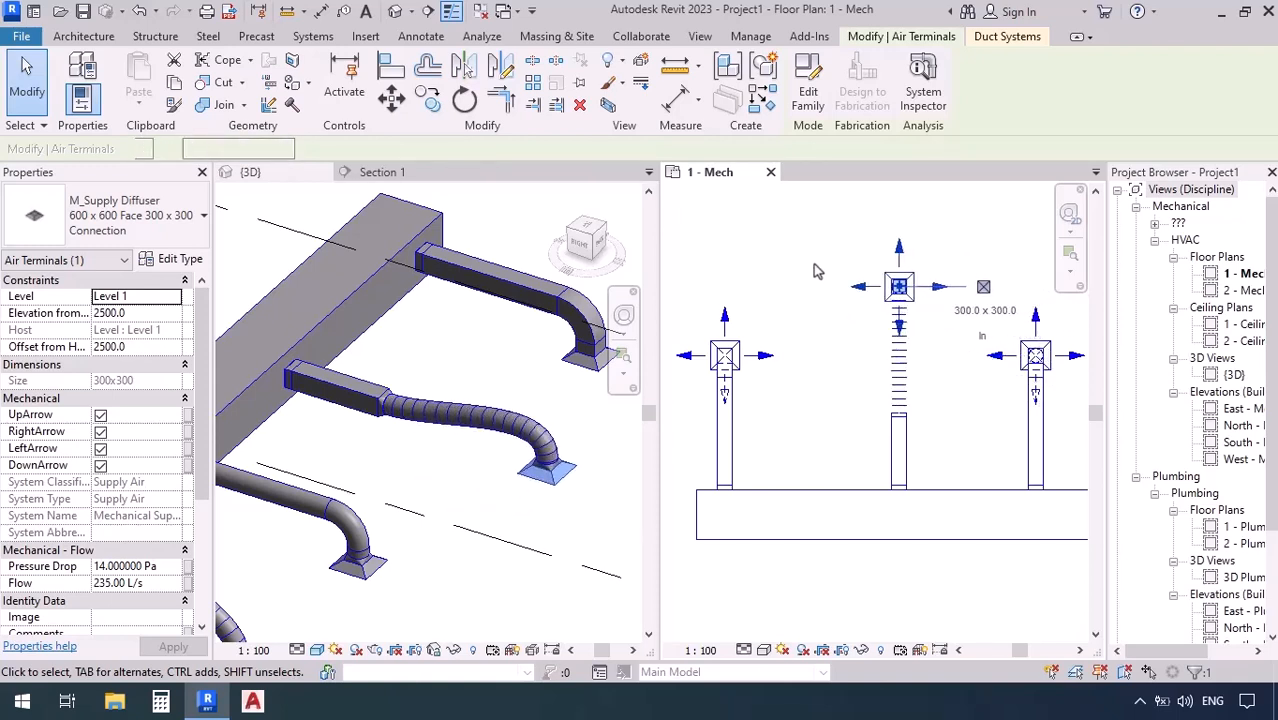
# Step: Nudge the second branch's rectangular duct along the main duct toward the first diffuser and most of the way back
pyautogui.click(936, 447)
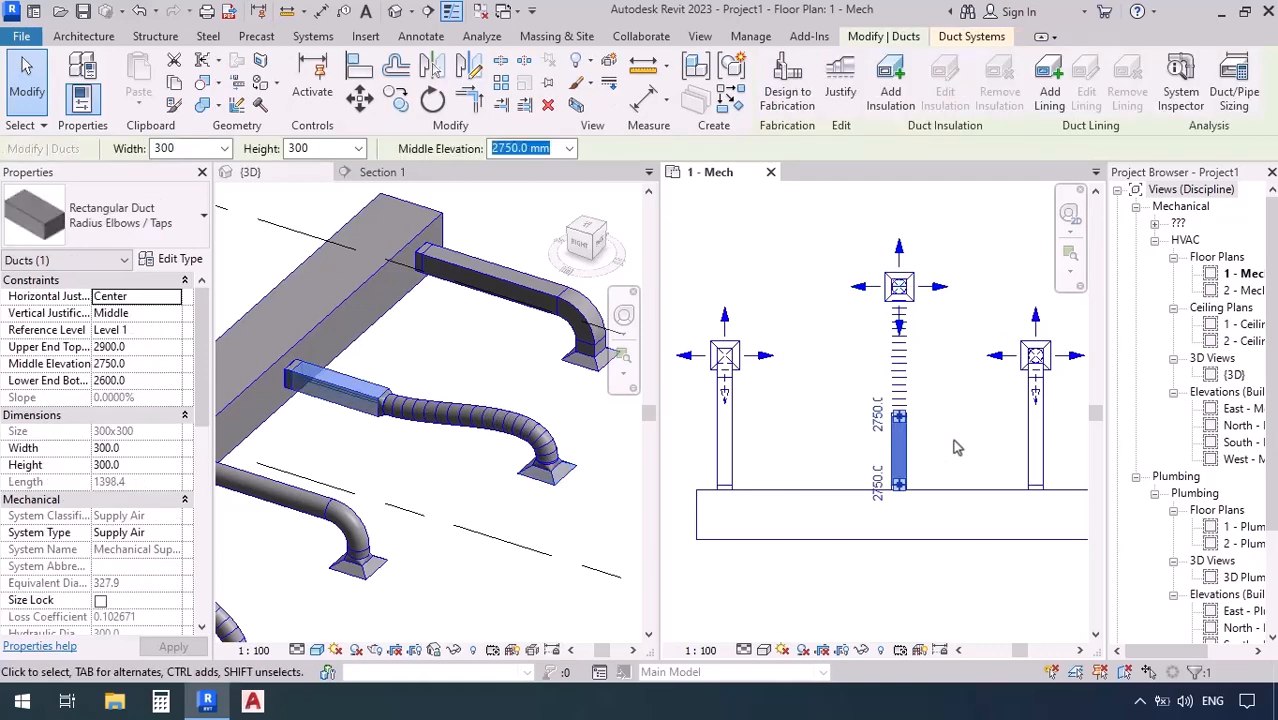
pyautogui.press('Left')
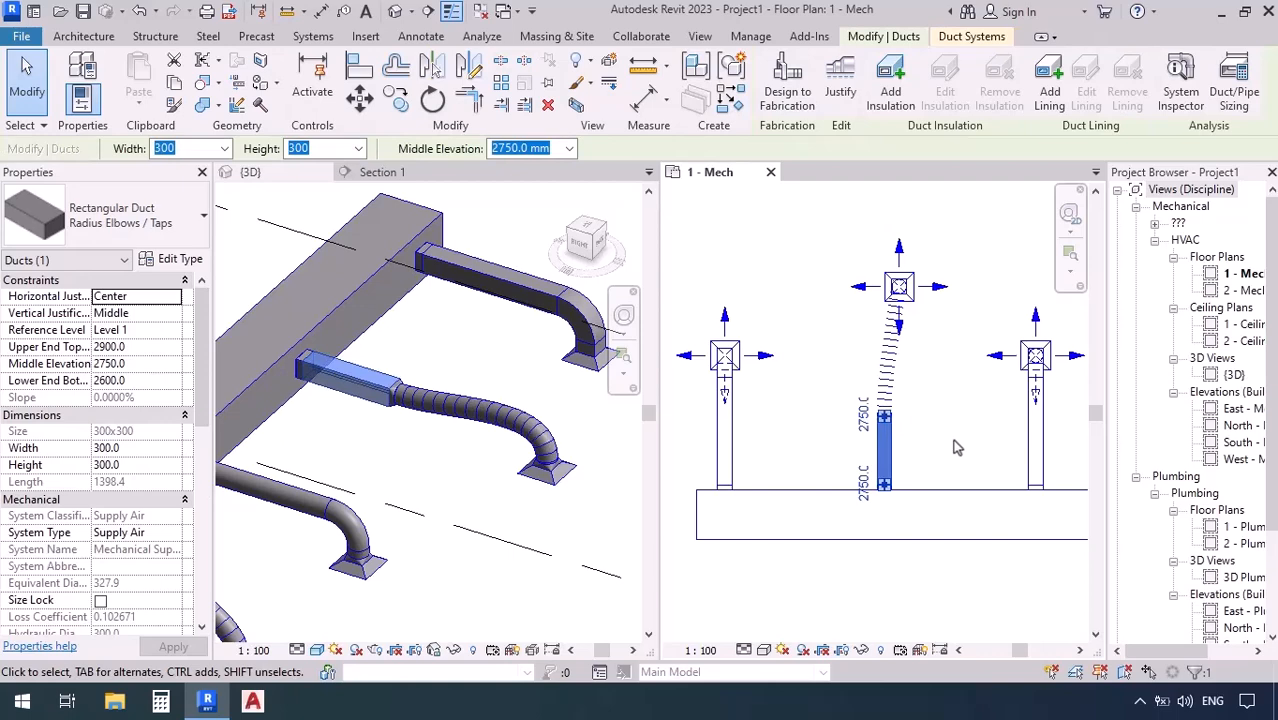
pyautogui.press('Left')
pyautogui.press('Left')
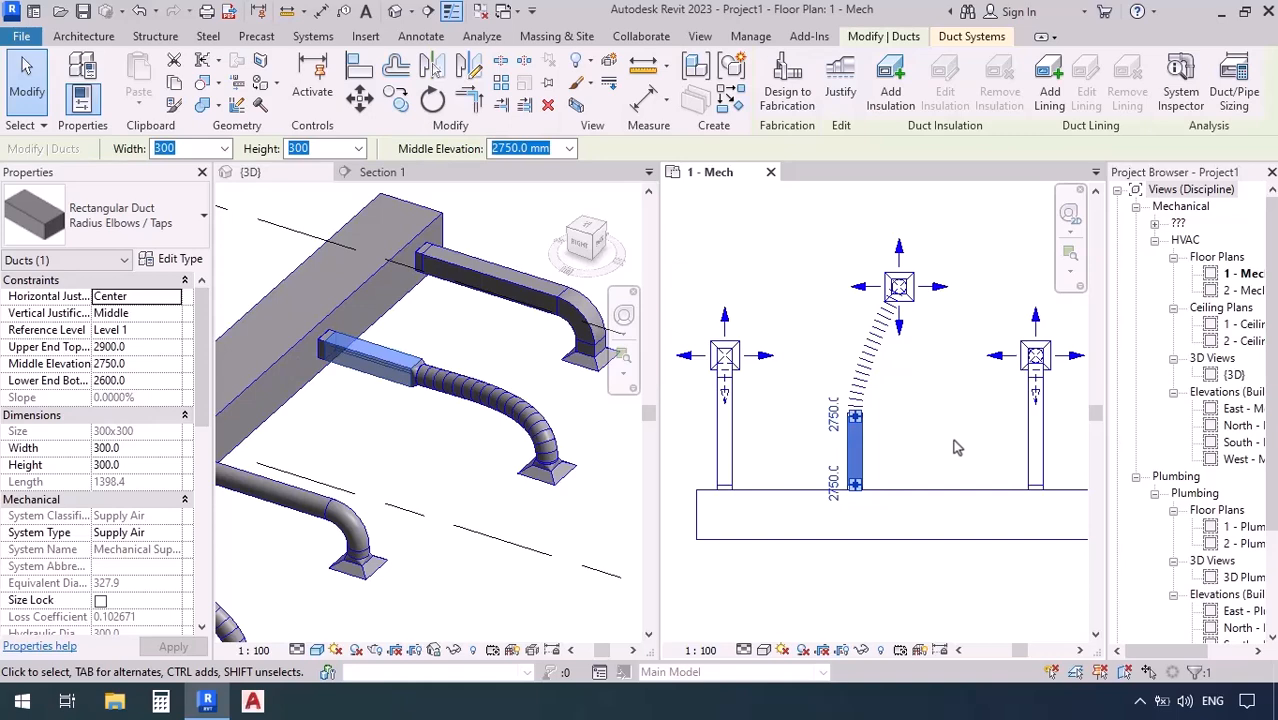
pyautogui.press('Right')
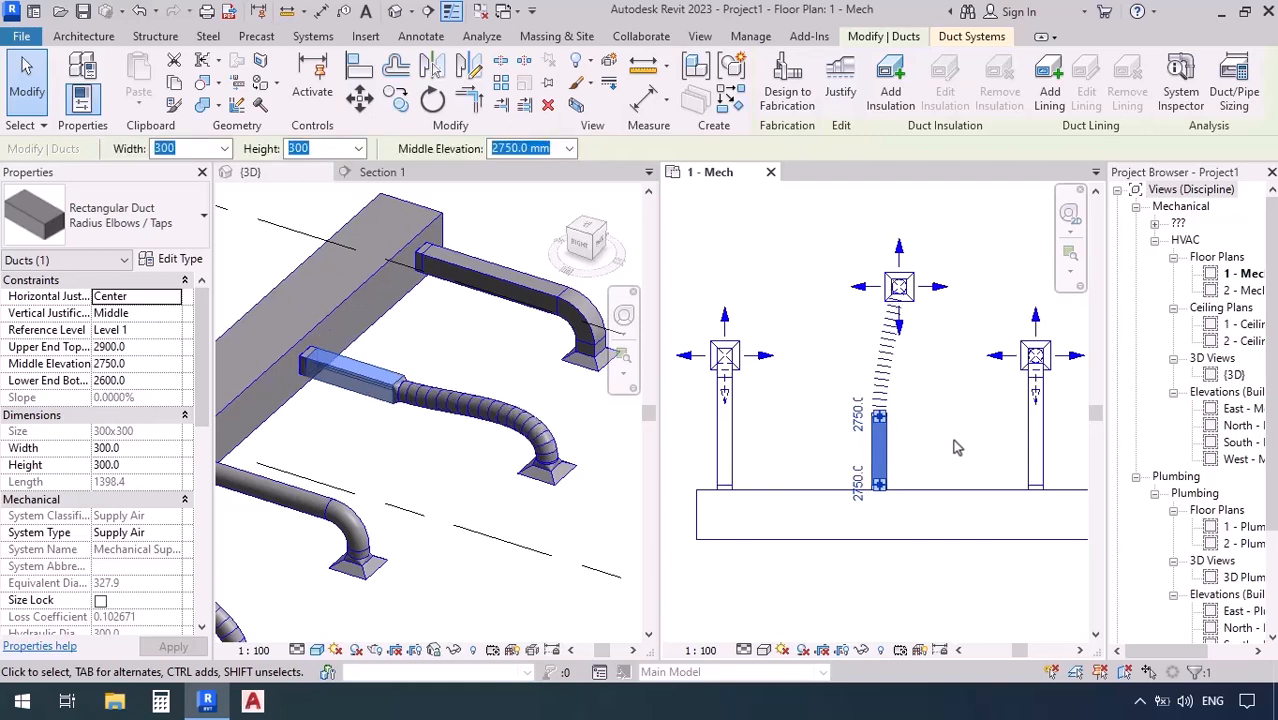
pyautogui.press('Right')
# Step: Place another 600 x 600 Face 300 x 300 Connection supply diffuser in the 1 - Mech plan, beyond the section line
pyautogui.scroll(-4, 770, 420)
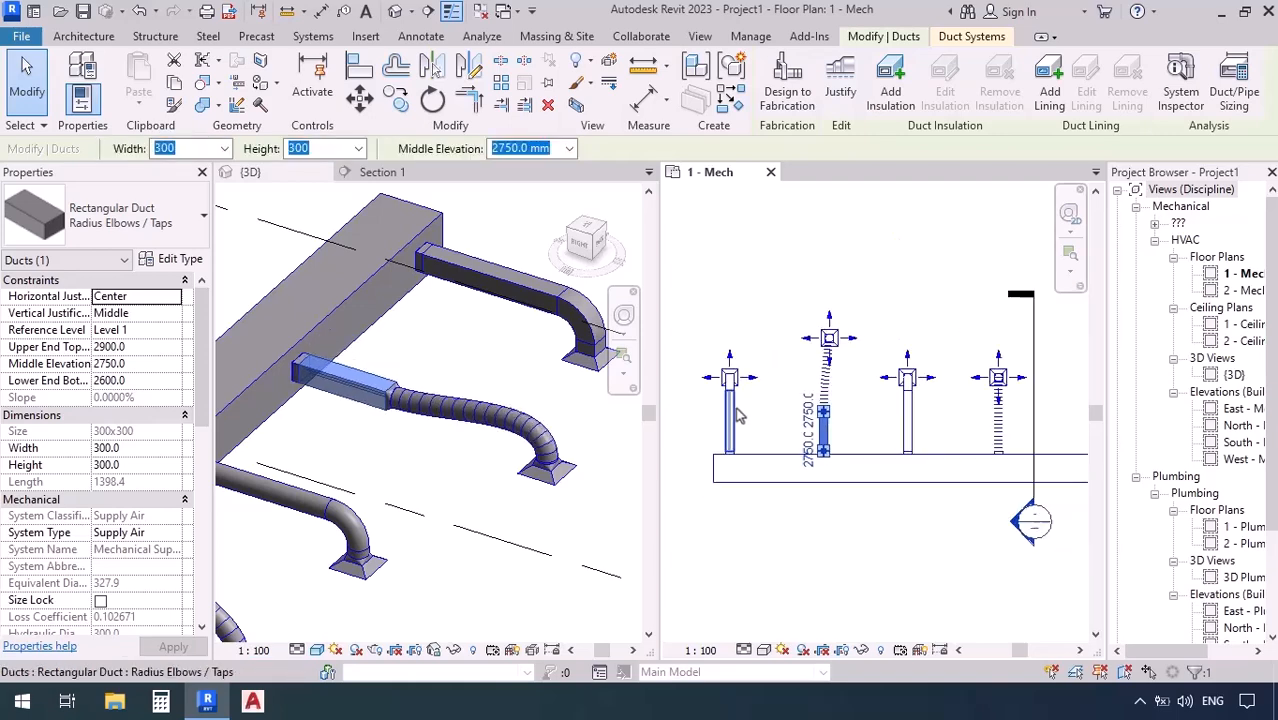
pyautogui.moveTo(1051, 507); pyautogui.dragTo(884, 471, button='middle')
pyautogui.scroll(1, 870, 402)
pyautogui.click(885, 399)
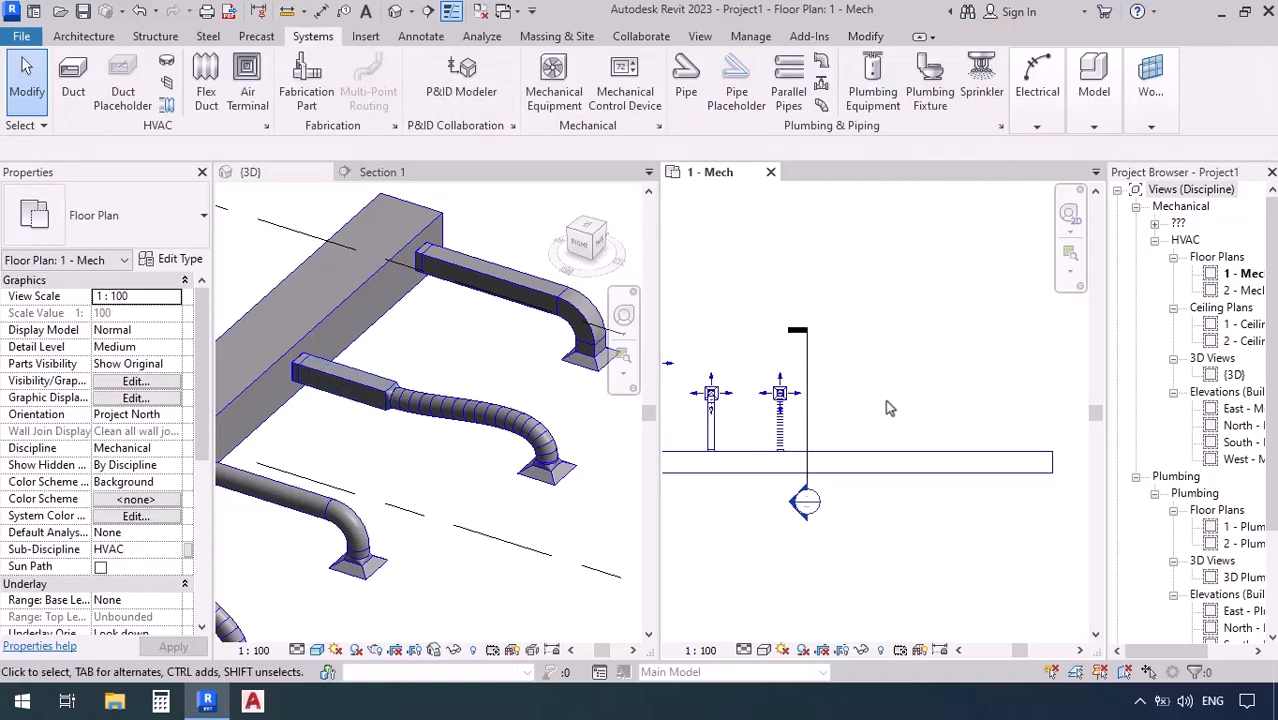
pyautogui.scroll(-3, 478, 258)
pyautogui.scroll(3, 478, 258)
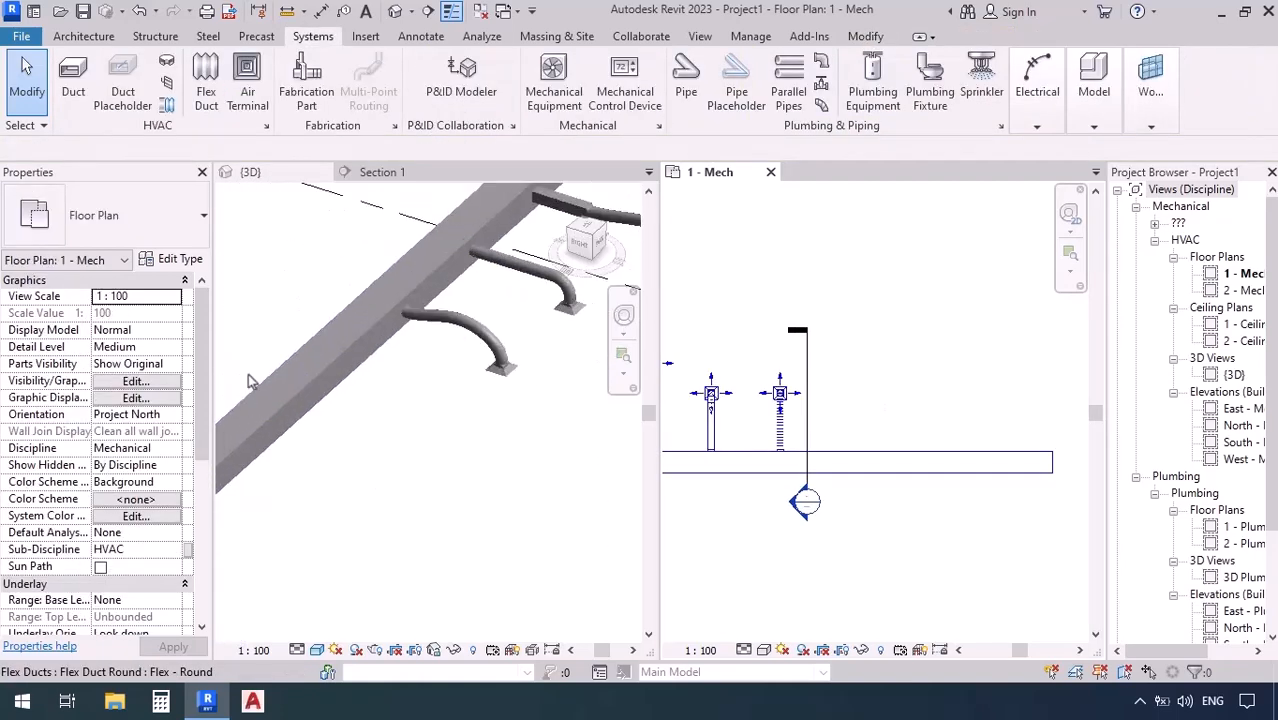
pyautogui.click(247, 82)
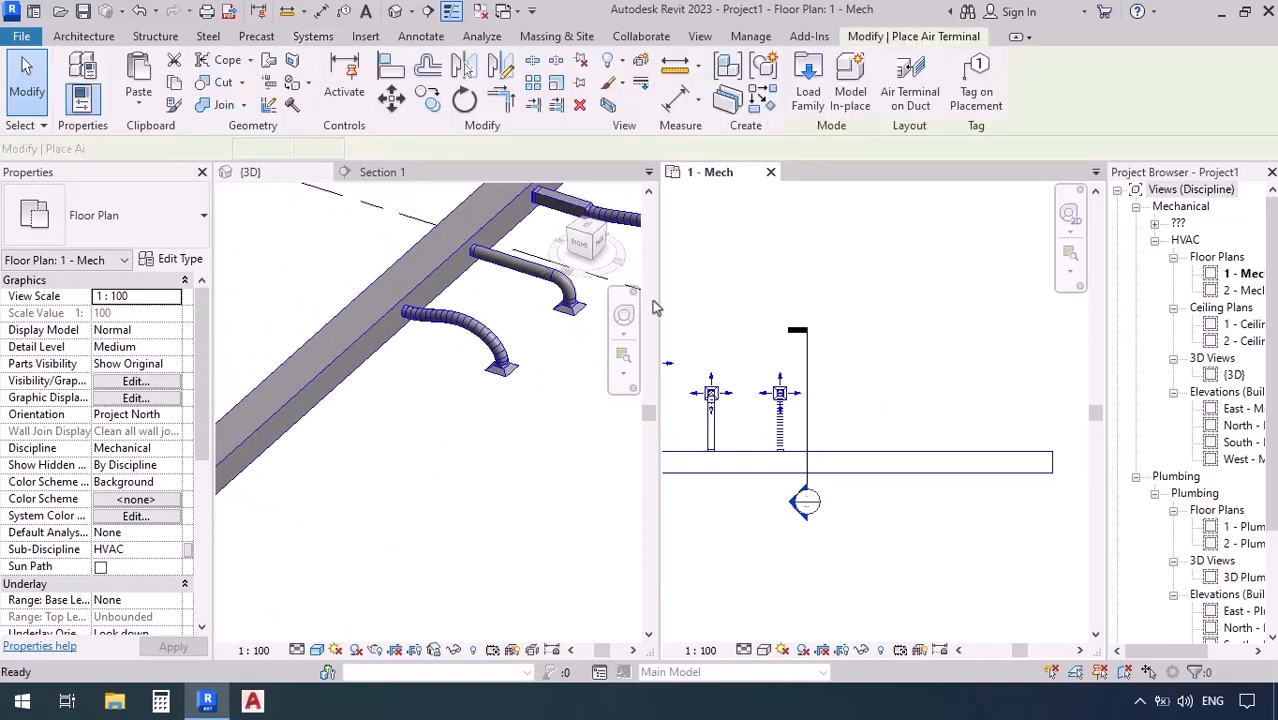
pyautogui.click(869, 392)
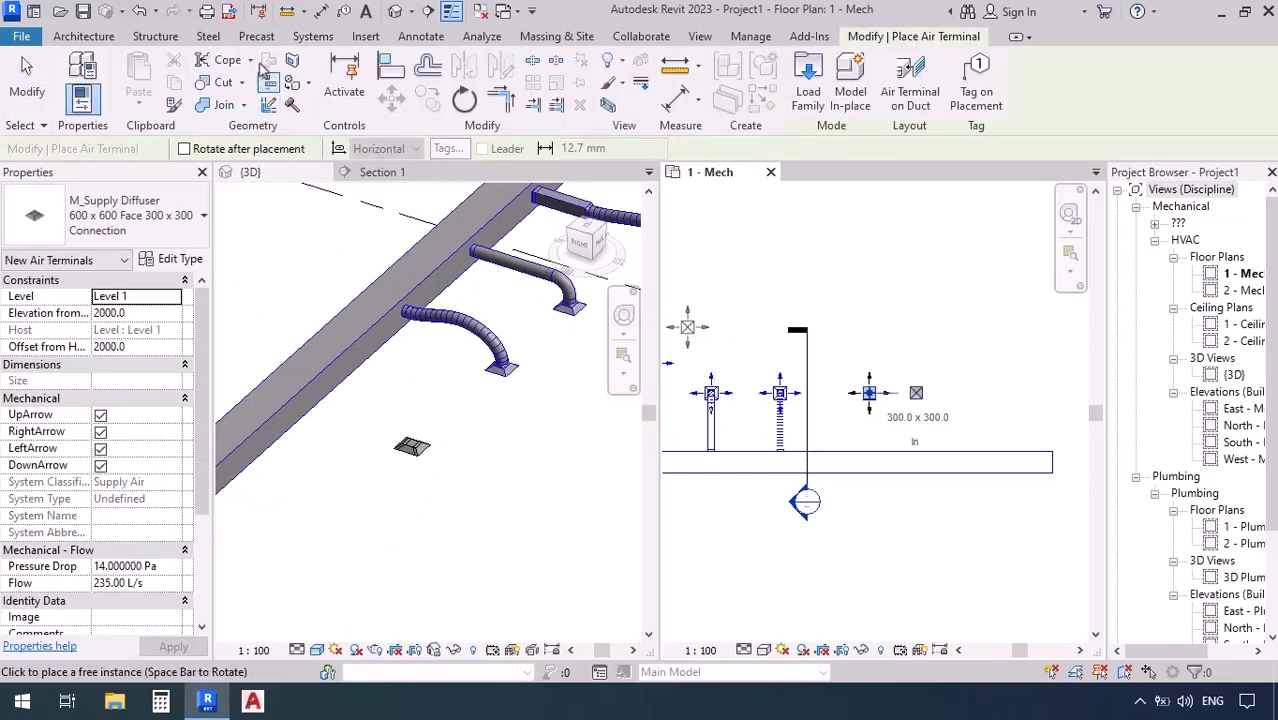
# Step: Draw a 300 x 300 Radius Elbows / Taps rectangular duct at 2750 mm middle elevation from the main duct's centerline to the new diffuser
pyautogui.click(311, 37)
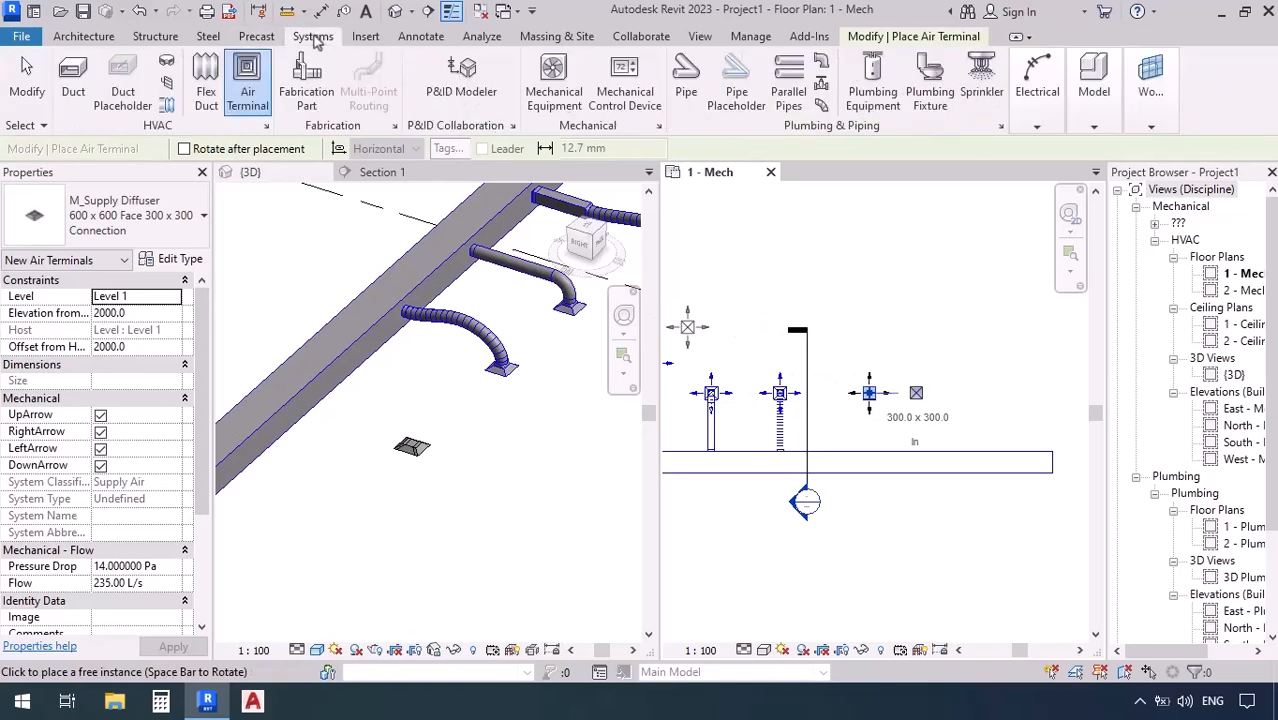
pyautogui.click(73, 80)
pyautogui.click(121, 218)
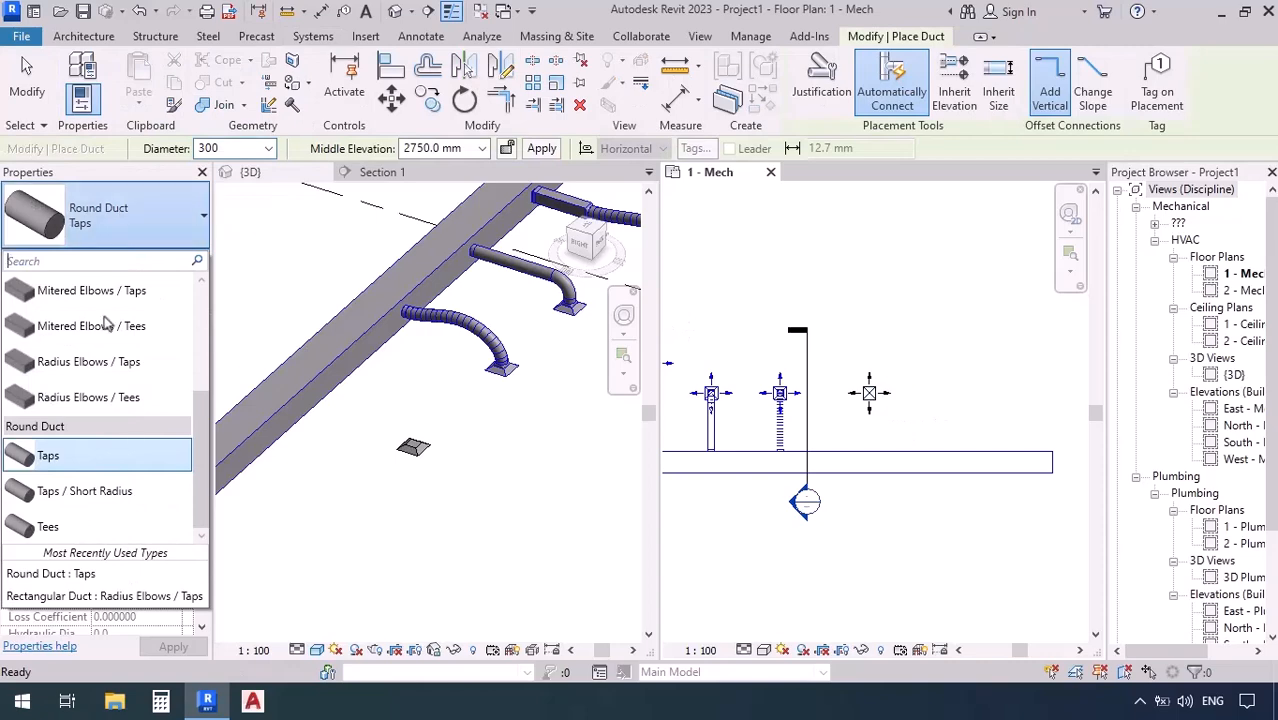
pyautogui.click(88, 361)
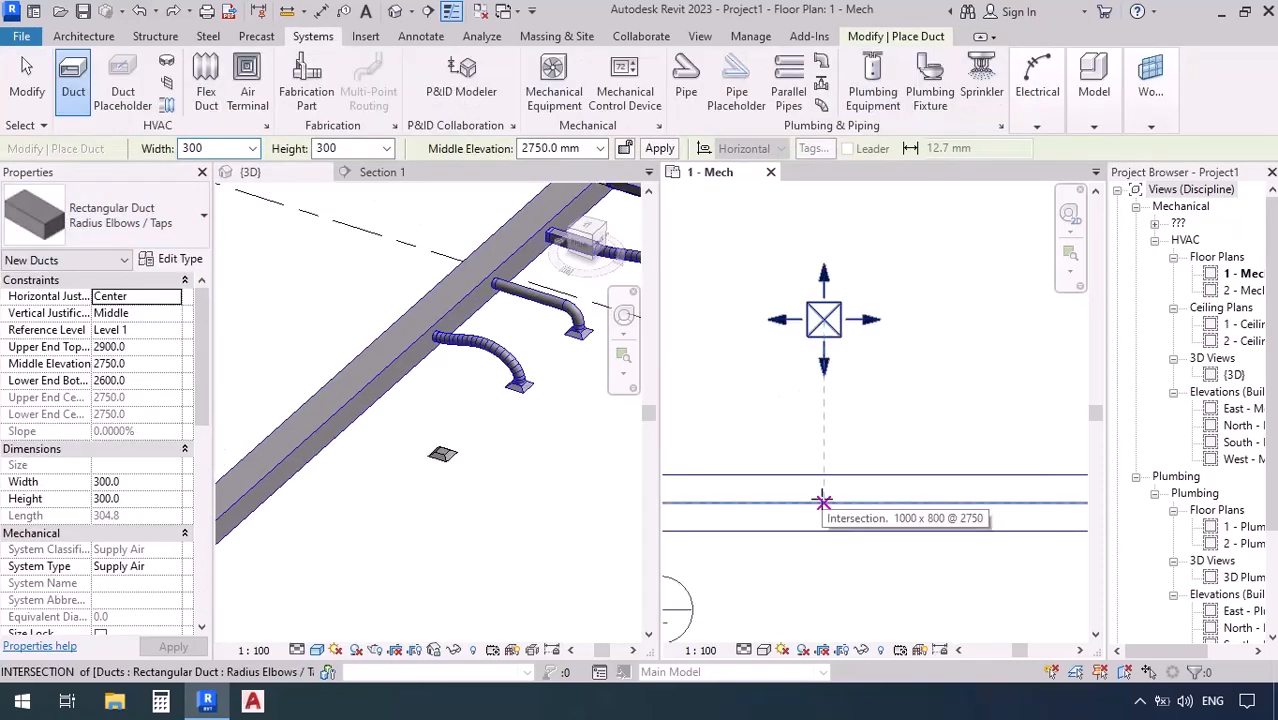
pyautogui.click(823, 502)
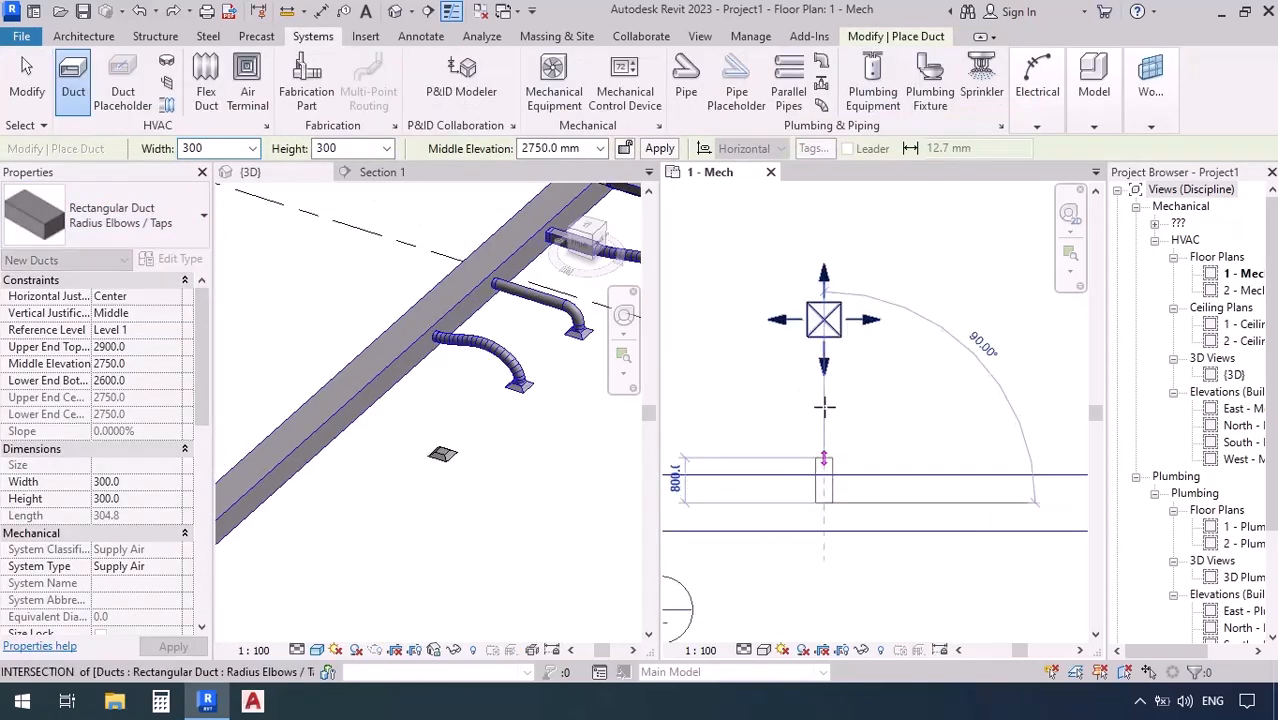
pyautogui.click(824, 320)
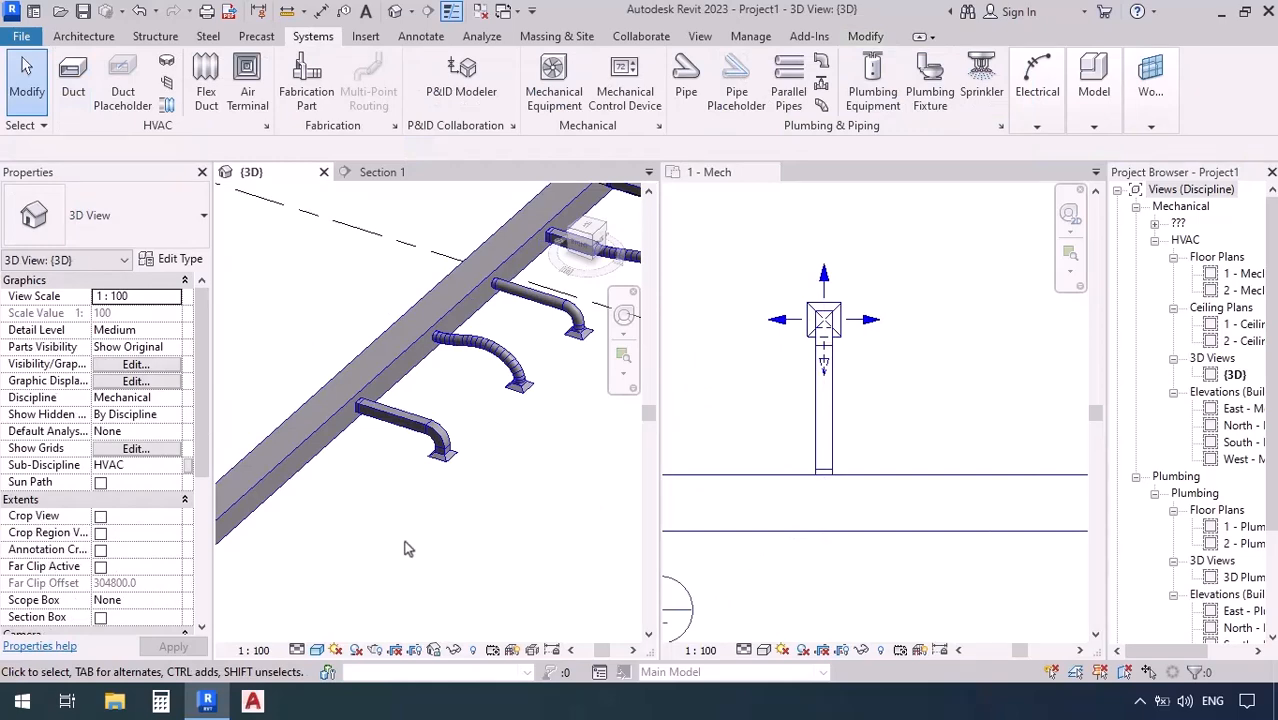
# Step: Frame the new rectangular branch in 3D and start Convert to Flex Duct with the Flex - Round type
pyautogui.scroll(6, 365, 451)
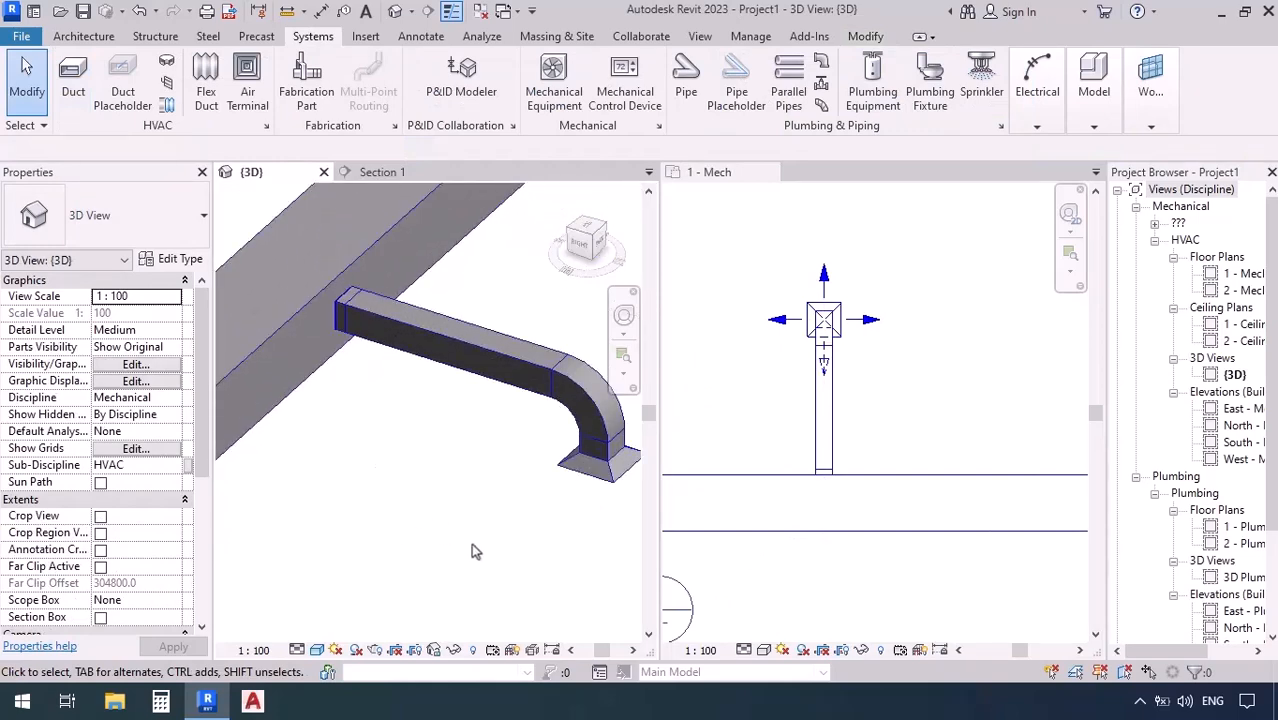
pyautogui.moveTo(471, 543); pyautogui.dragTo(452, 560, button='middle')
pyautogui.moveTo(560, 543); pyautogui.dragTo(528, 545, button='middle')
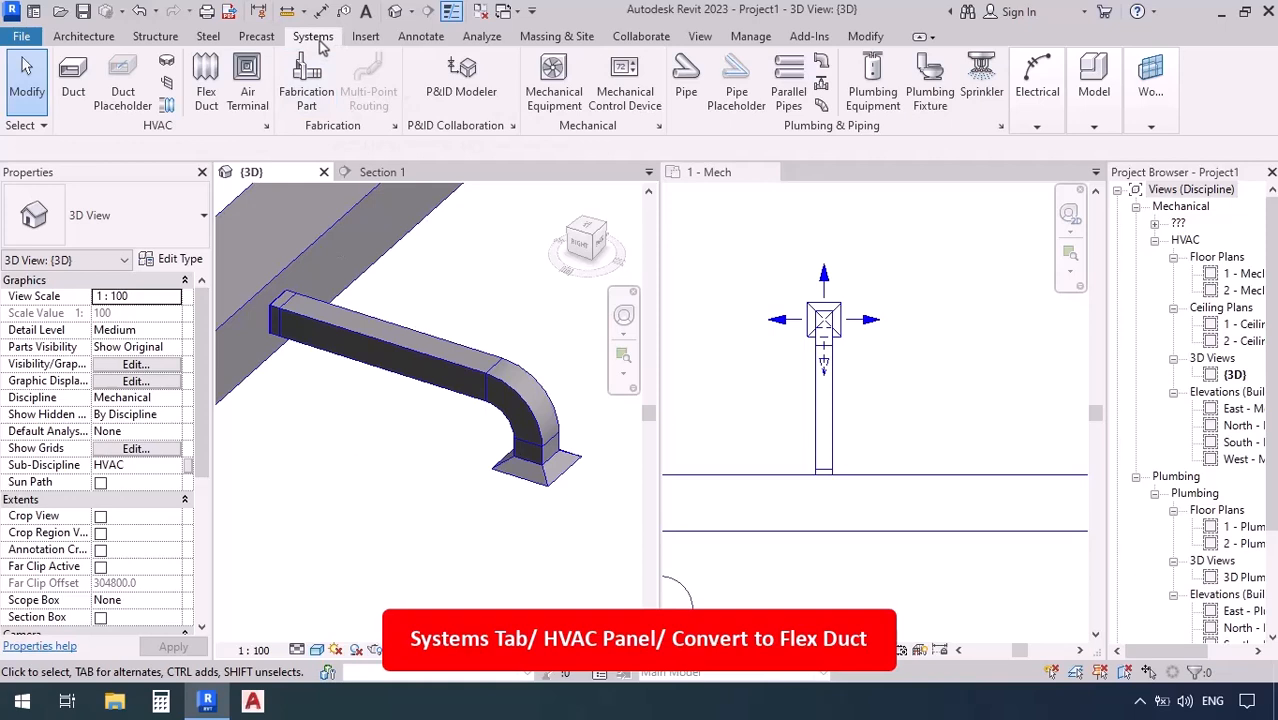
pyautogui.click(168, 108)
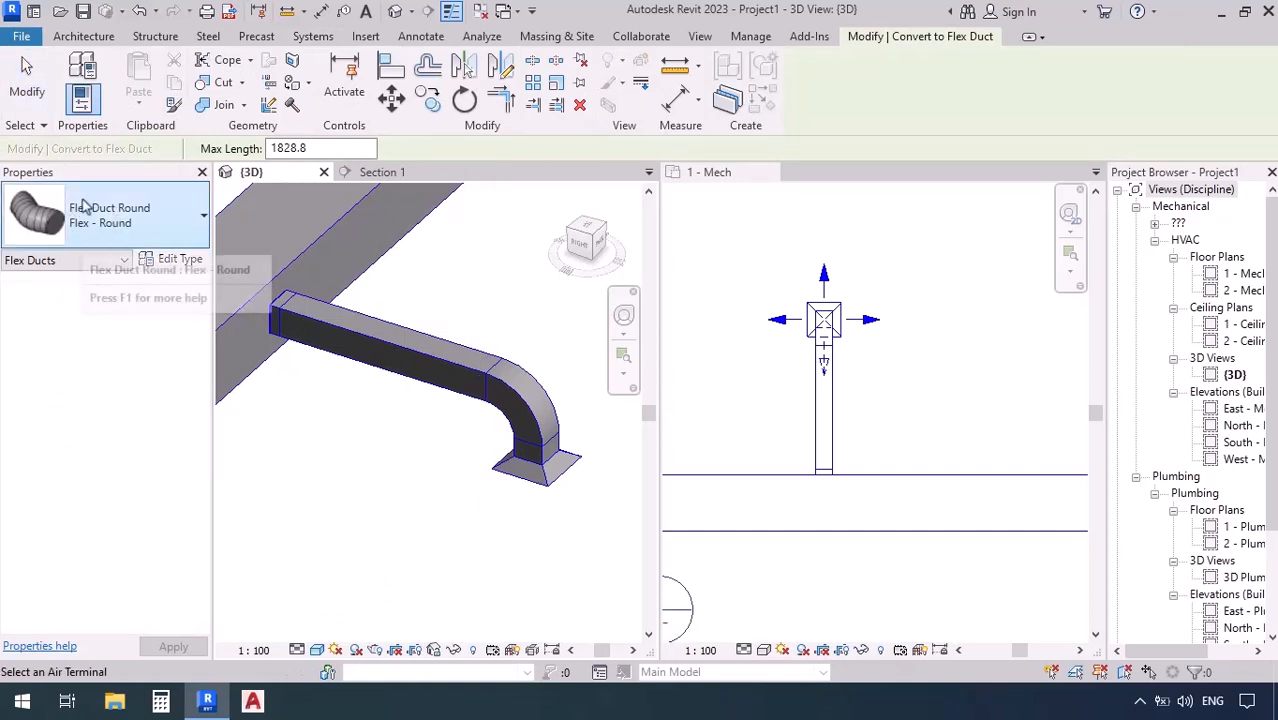
# Step: Try converting the rigid duct at the air terminal to round flex duct with a 1828.8 mm maximum length, and undo it
pyautogui.click(143, 222)
pyautogui.click(143, 222)
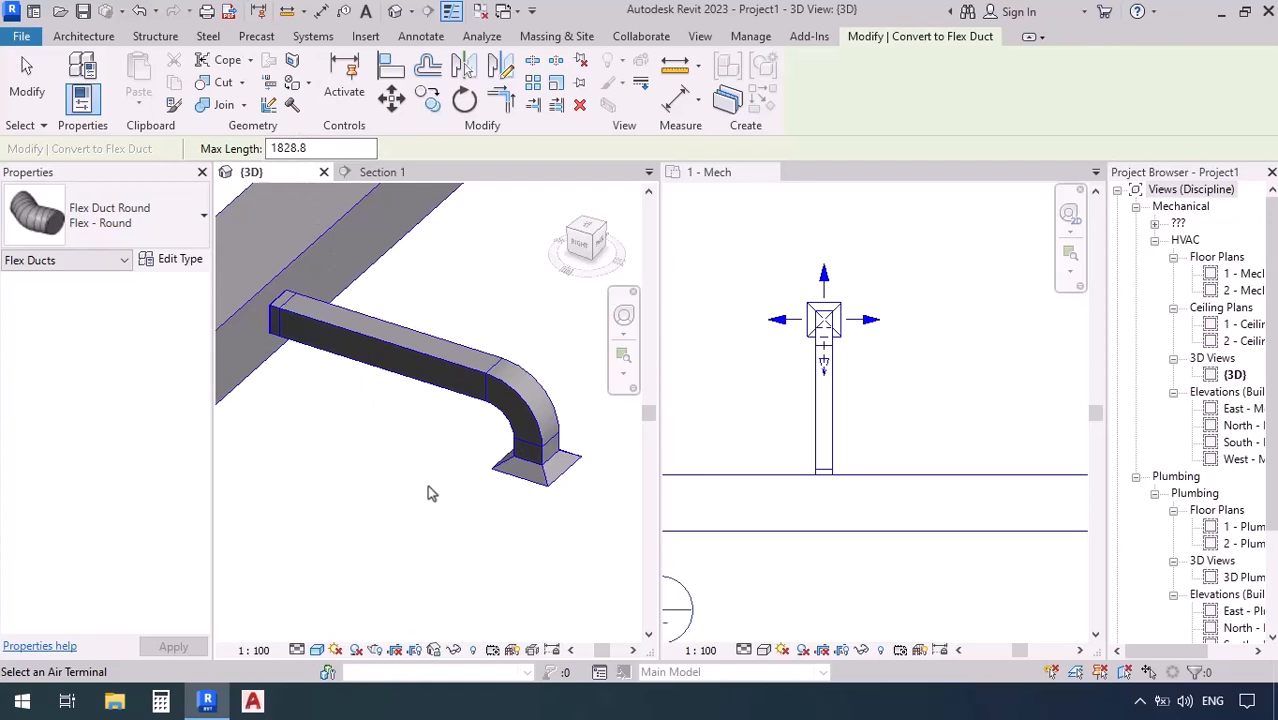
pyautogui.click(518, 486)
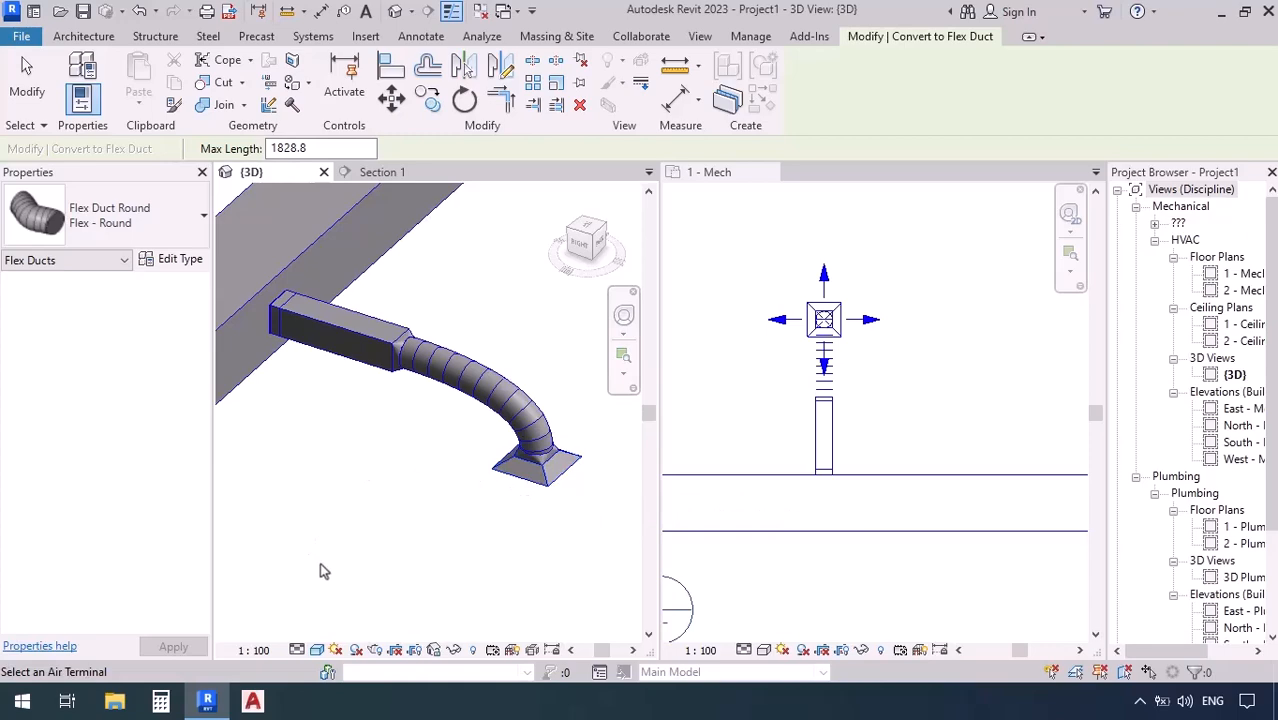
pyautogui.press('Escape')
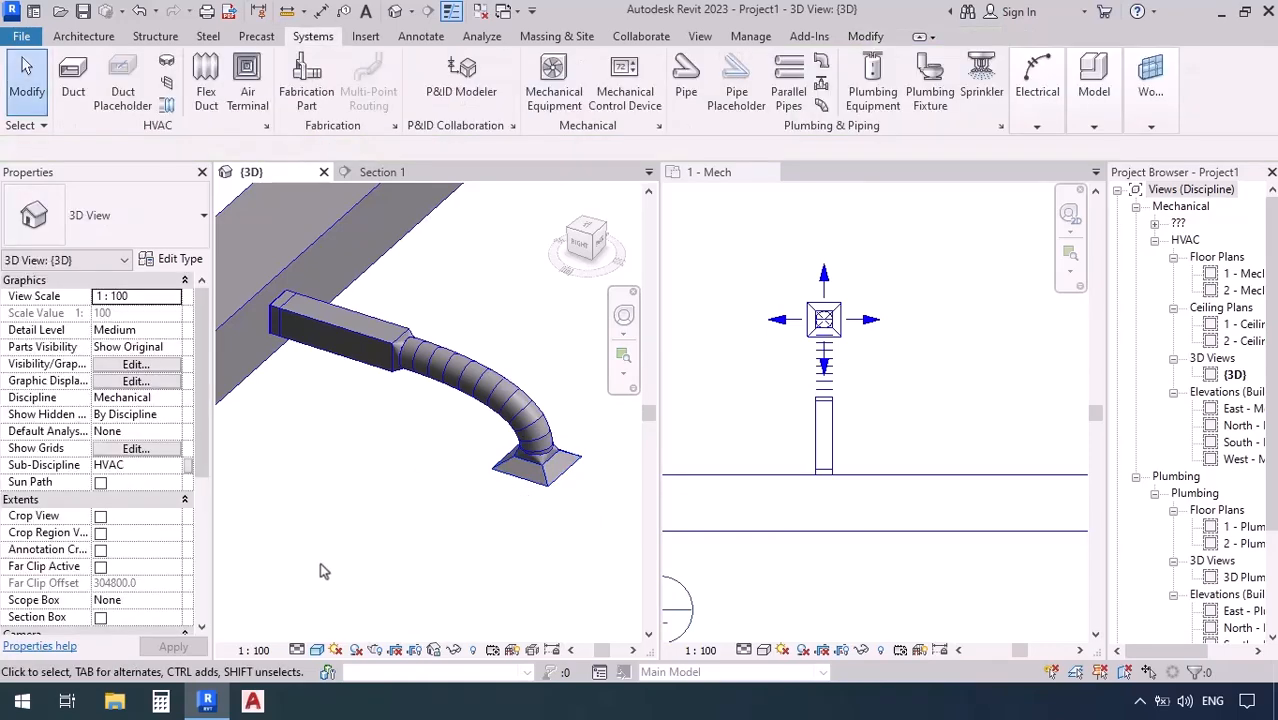
pyautogui.hotkey('ctrl', 'z')
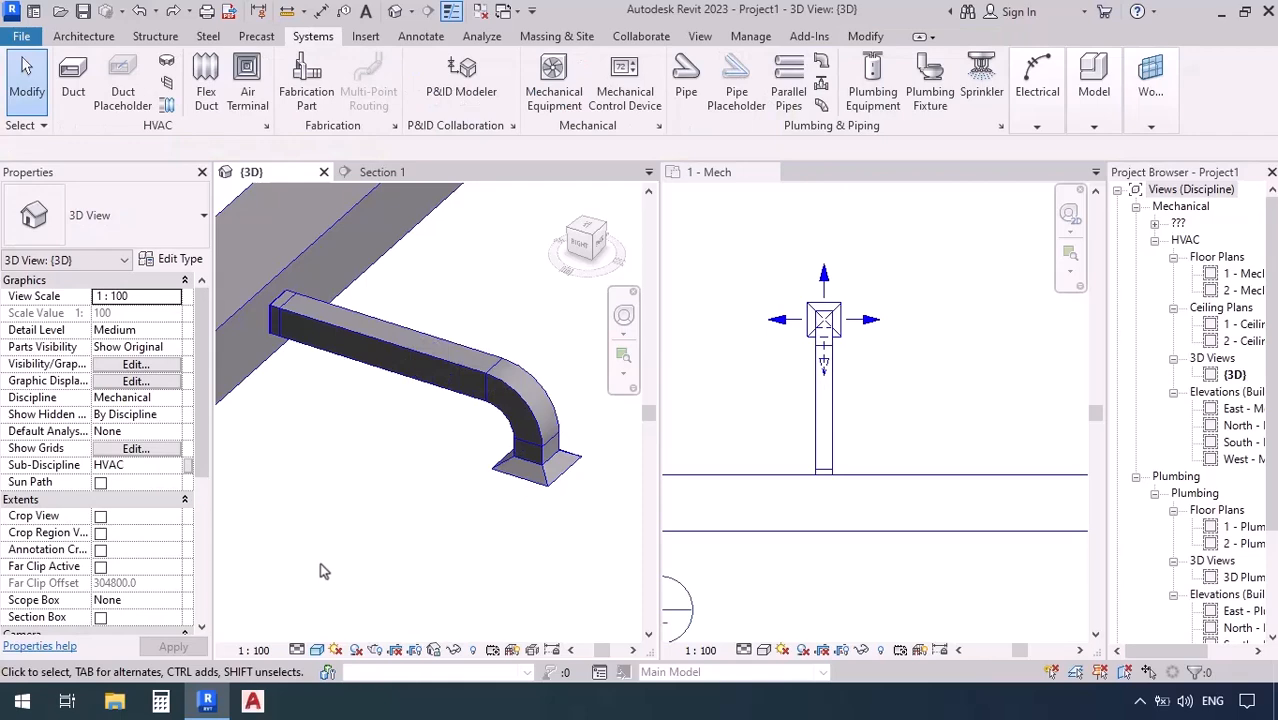
# Step: Convert the rigid duct at the air terminal to Flex Duct Round with a maximum length of 1900 mm
pyautogui.click(166, 105)
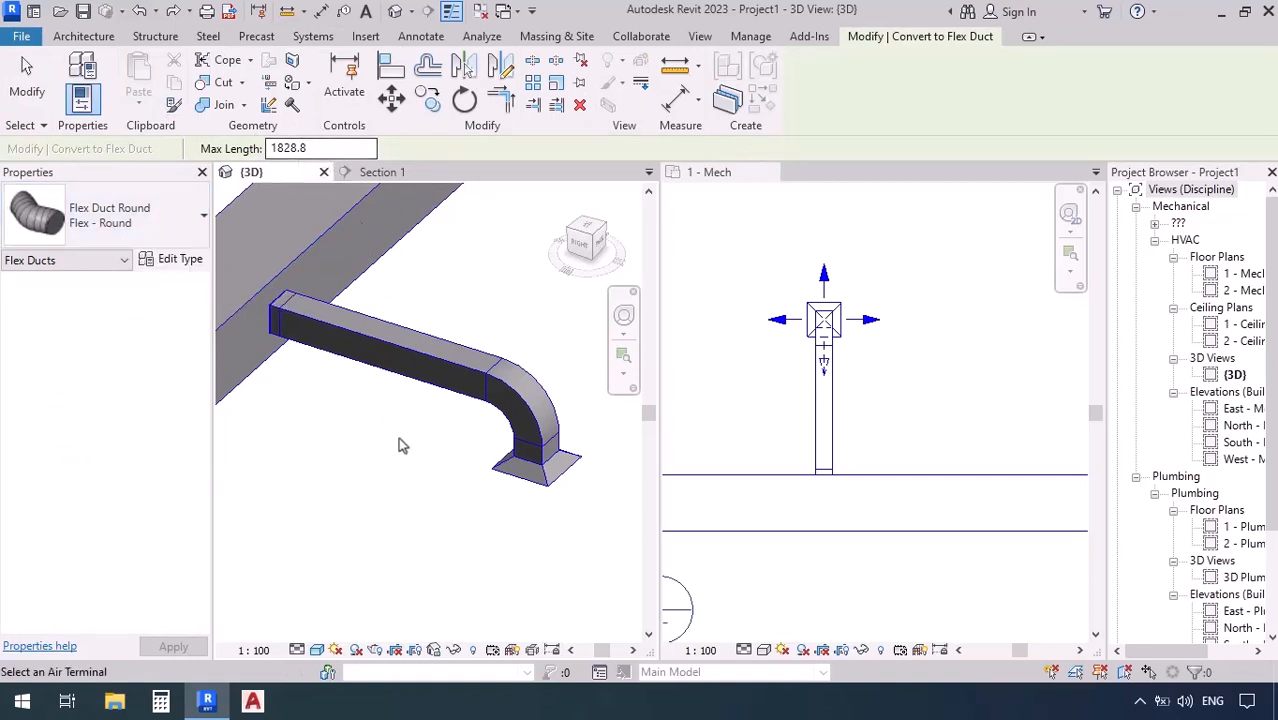
pyautogui.click(538, 497)
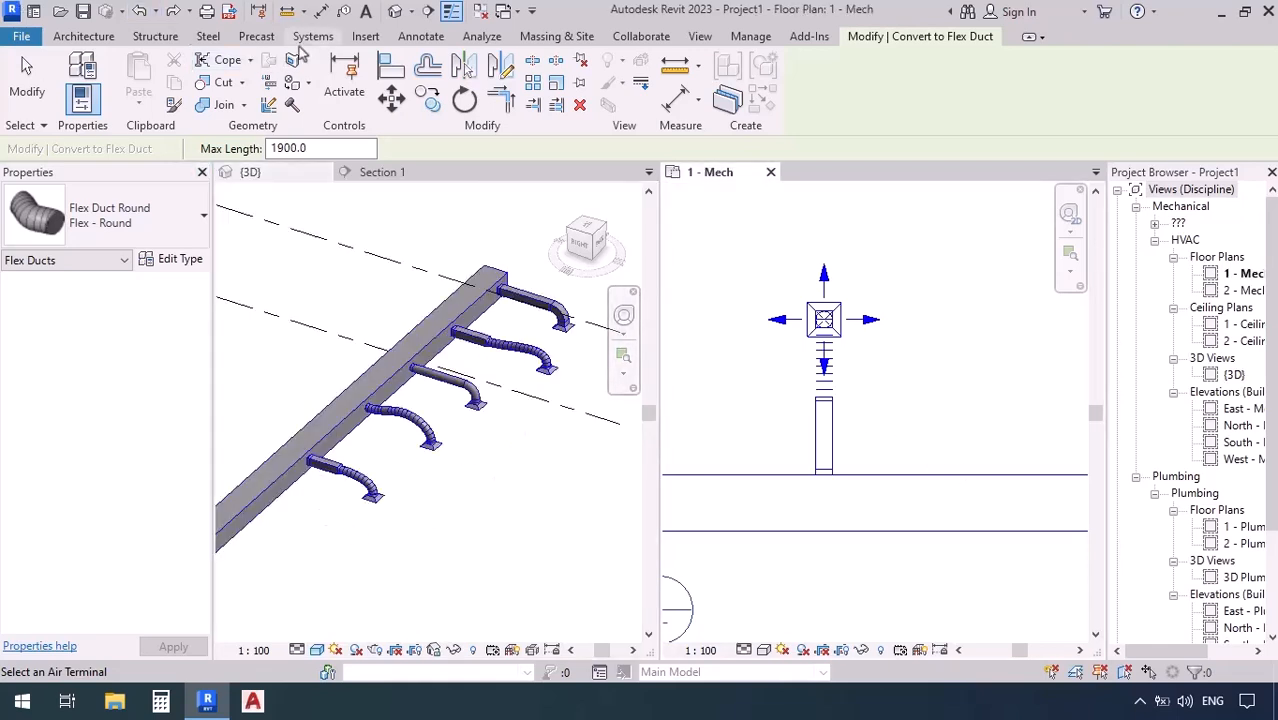
# Step: Place an M_Supply Diffuser 600 x 600 Face 300 x 300 Connection in the floor plan, beside the last connected diffuser
pyautogui.click(310, 37)
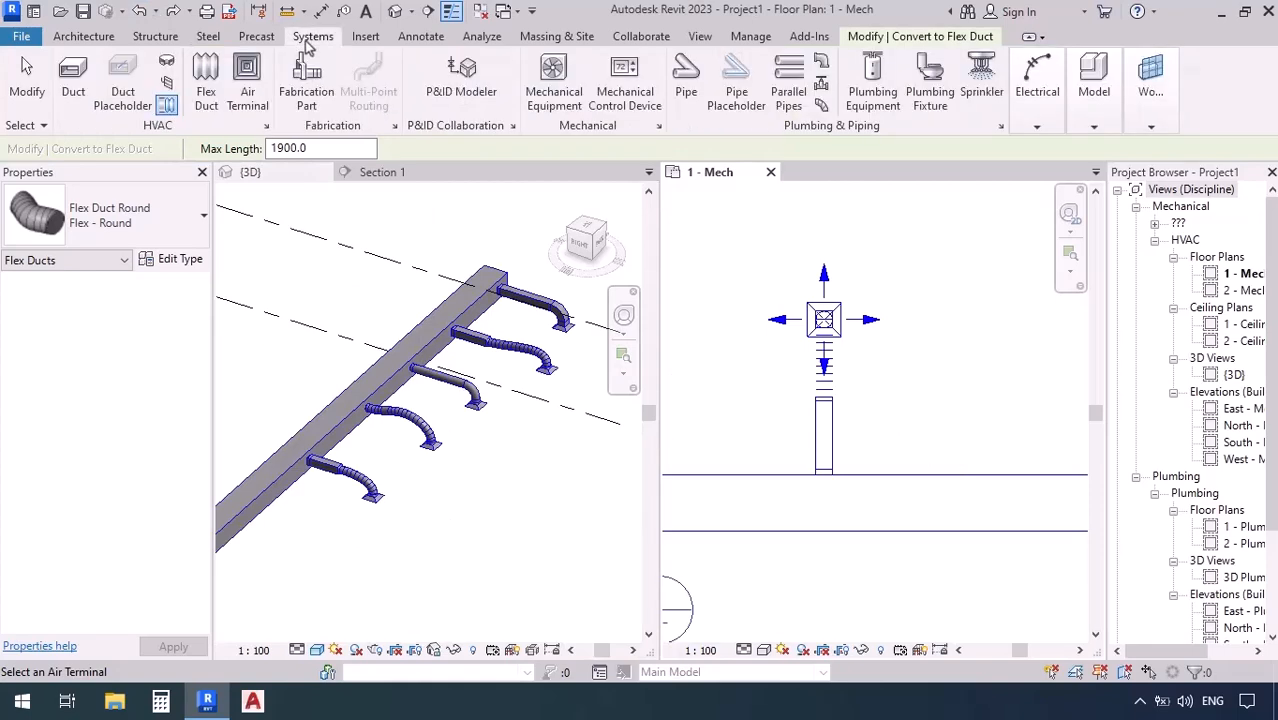
pyautogui.click(248, 80)
pyautogui.moveTo(900, 362); pyautogui.dragTo(766, 343, button='middle')
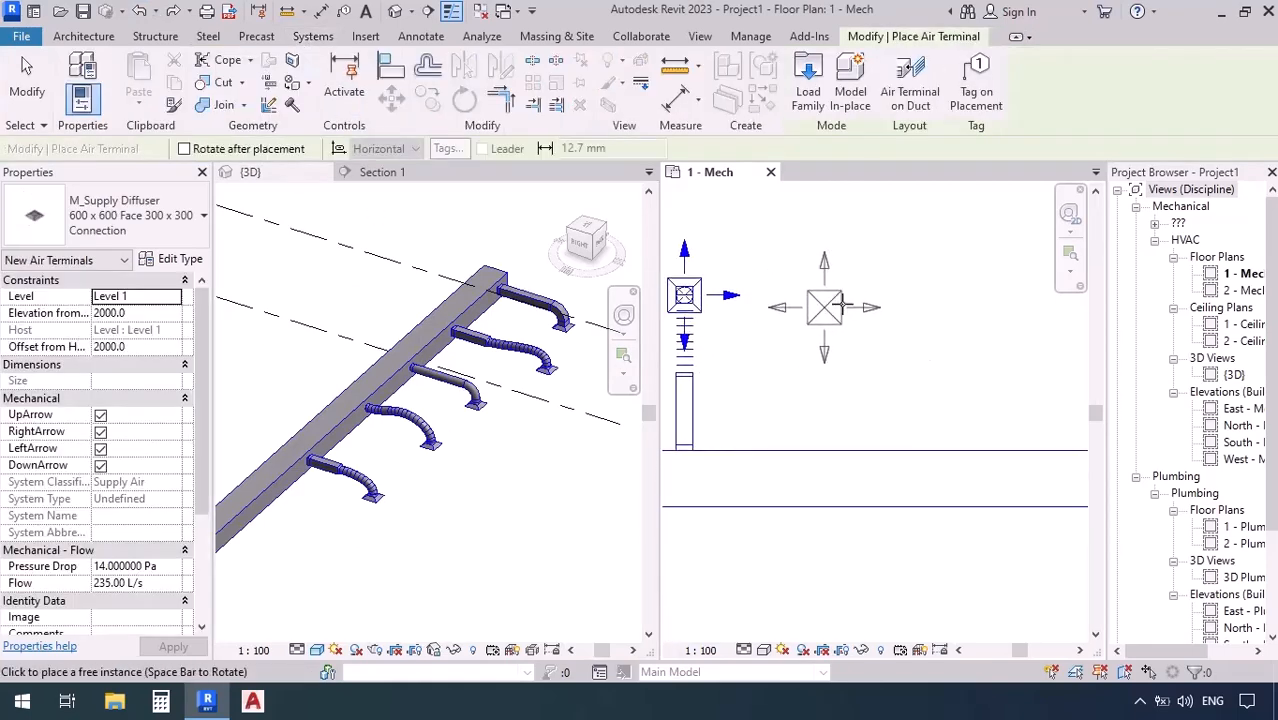
pyautogui.click(905, 352)
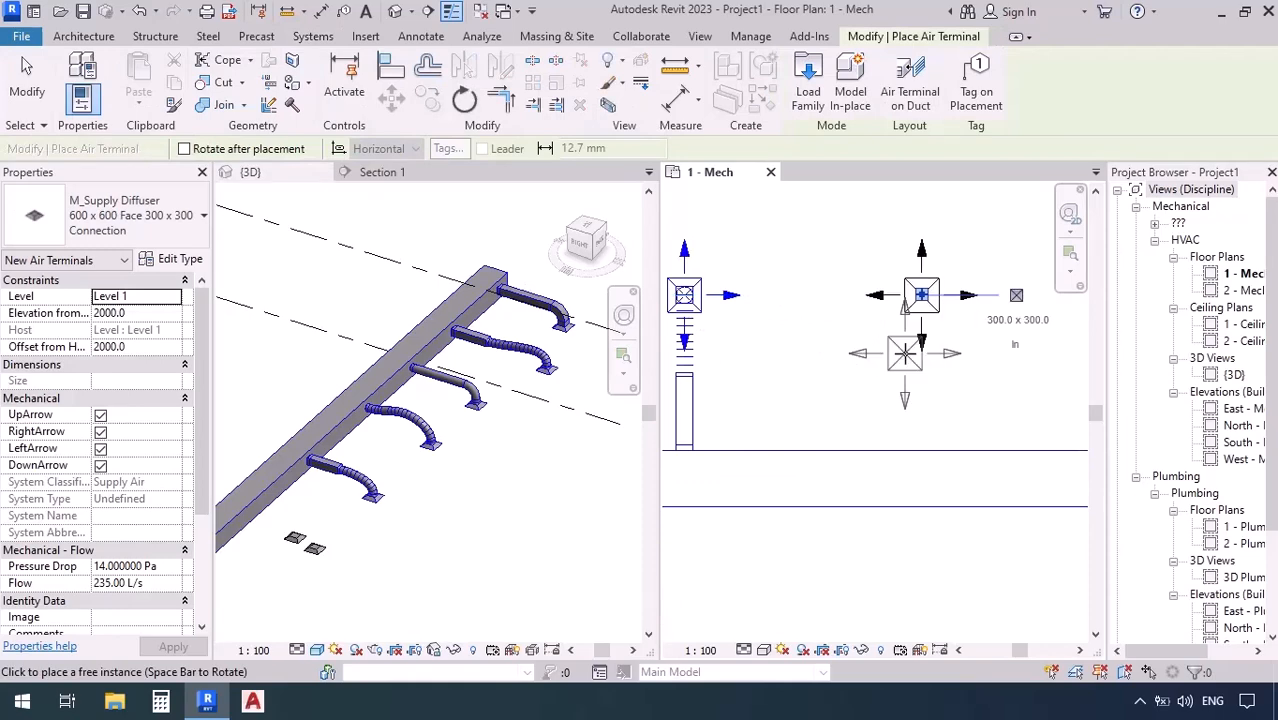
pyautogui.press('Escape')
pyautogui.press('Escape')
pyautogui.scroll(-2, 400, 510)
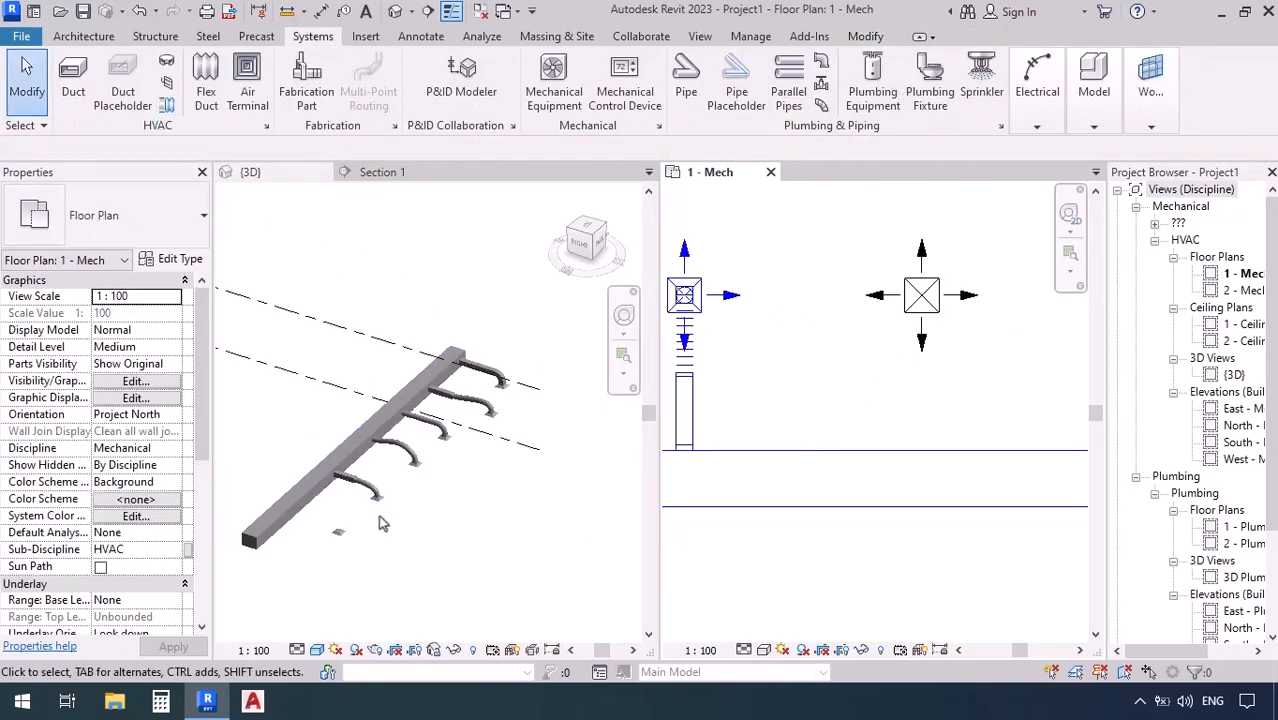
# Step: Try connecting the new supply diffuser into the rectangular main duct with Connect Into, and undo the connection
pyautogui.click(410, 455)
pyautogui.scroll(5, 410, 457)
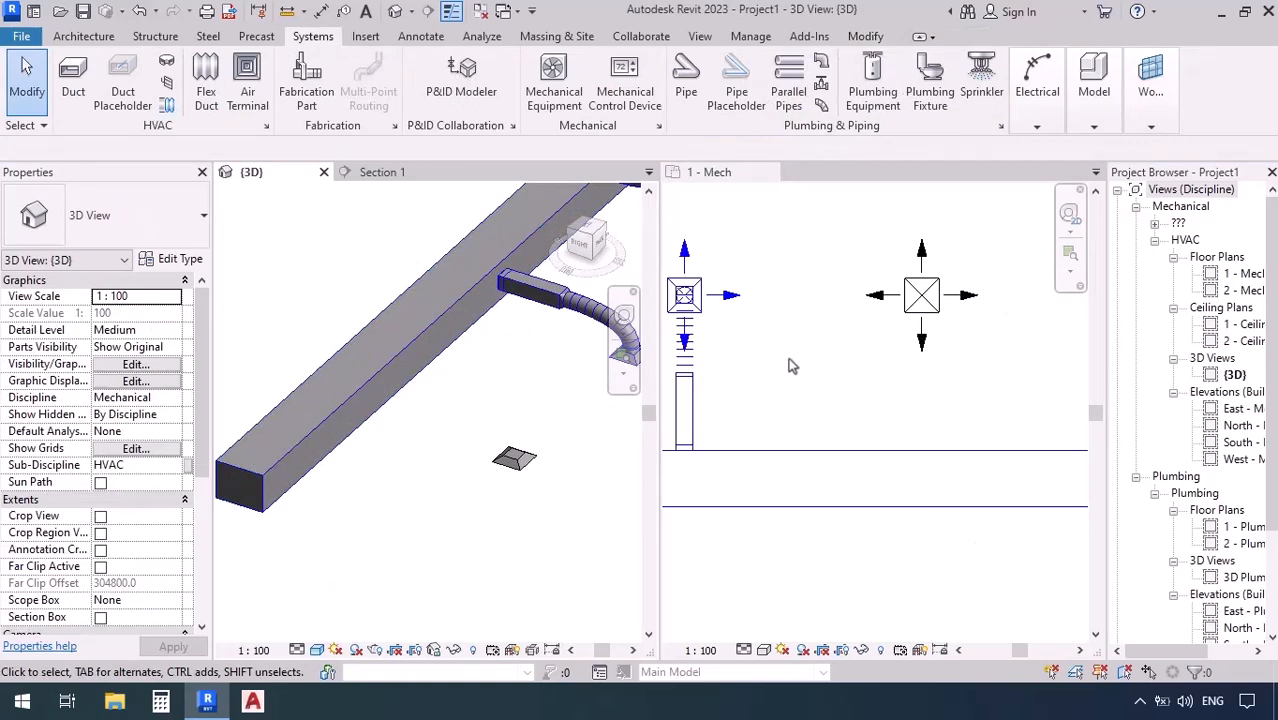
pyautogui.click(921, 325)
pyautogui.click(921, 325)
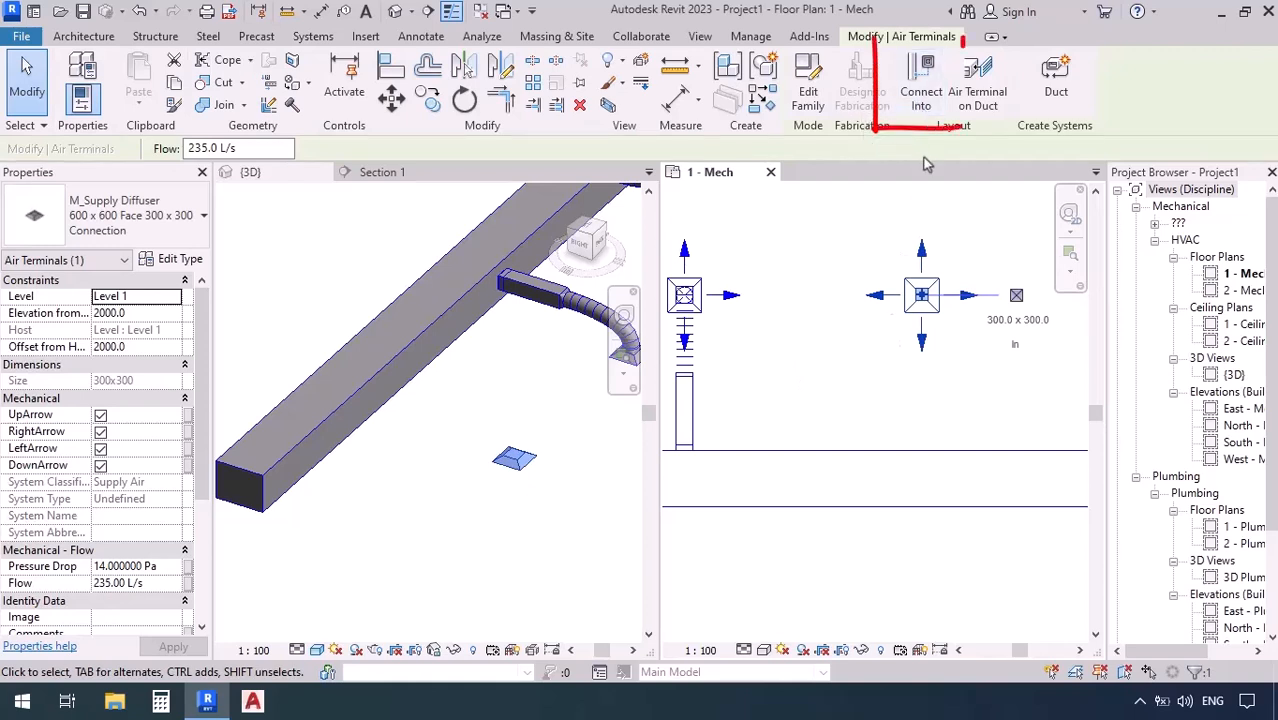
pyautogui.click(923, 100)
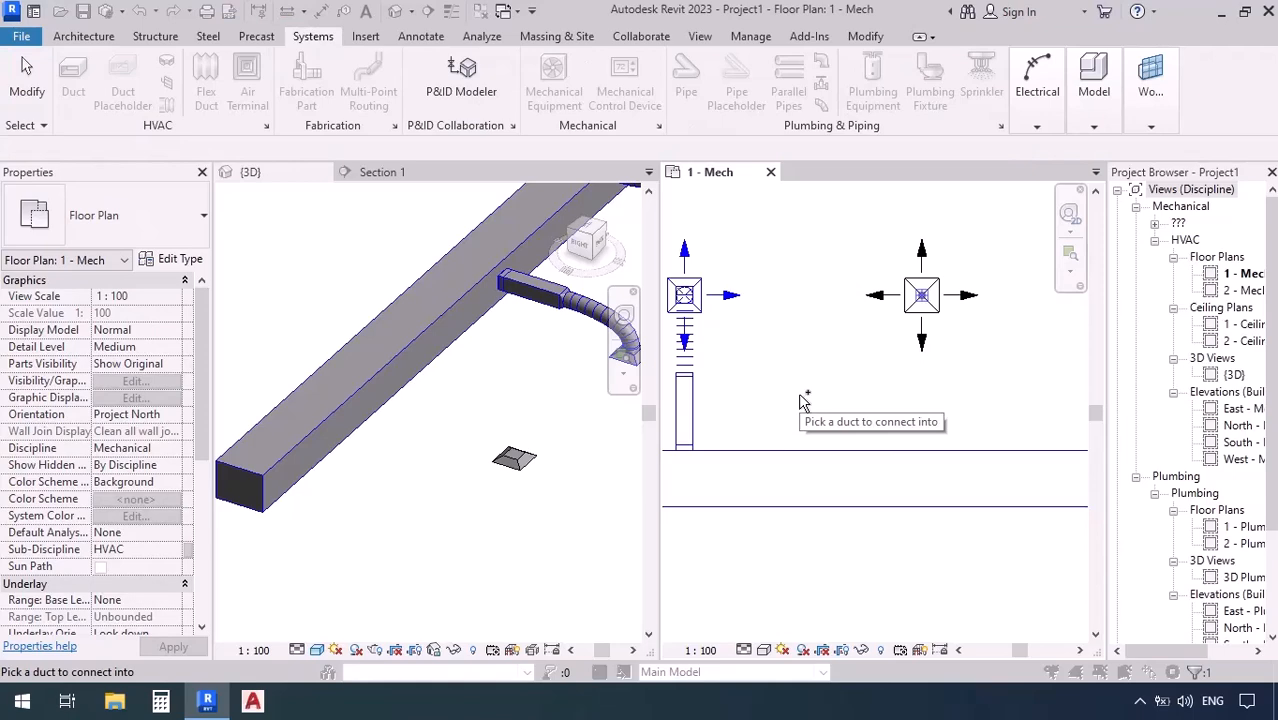
pyautogui.click(907, 450)
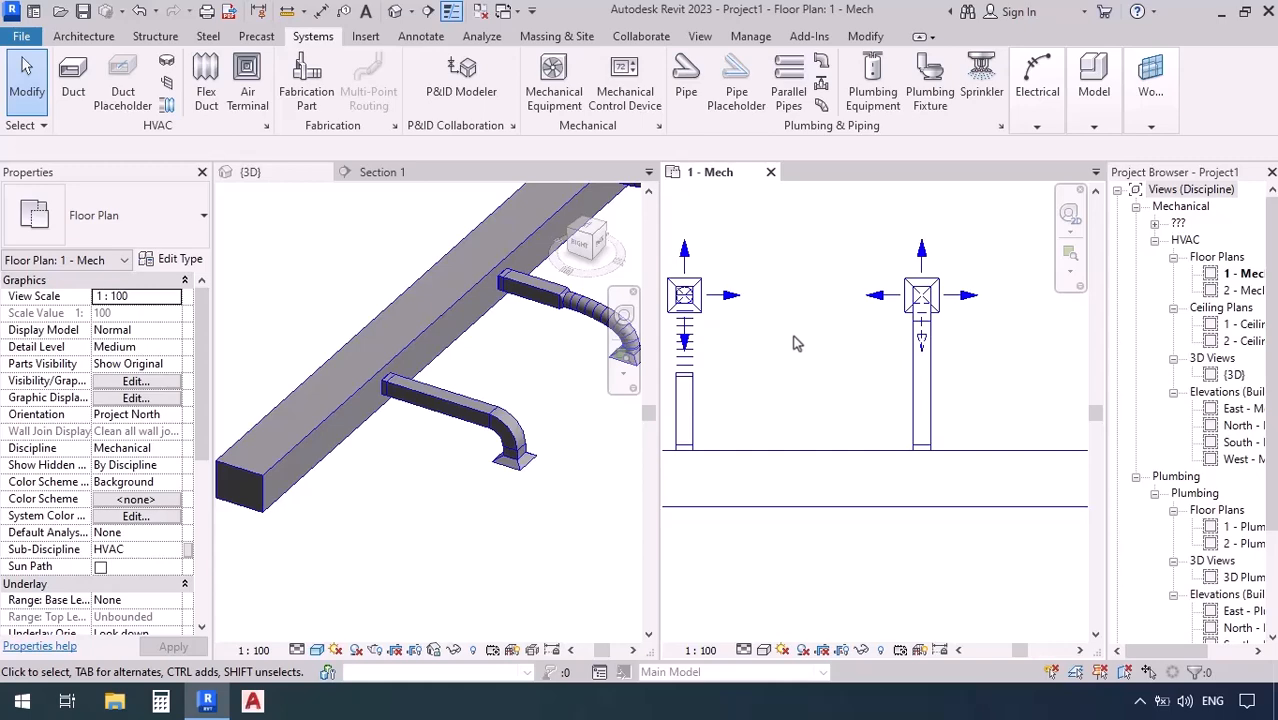
pyautogui.hotkey('ctrl', 'z')
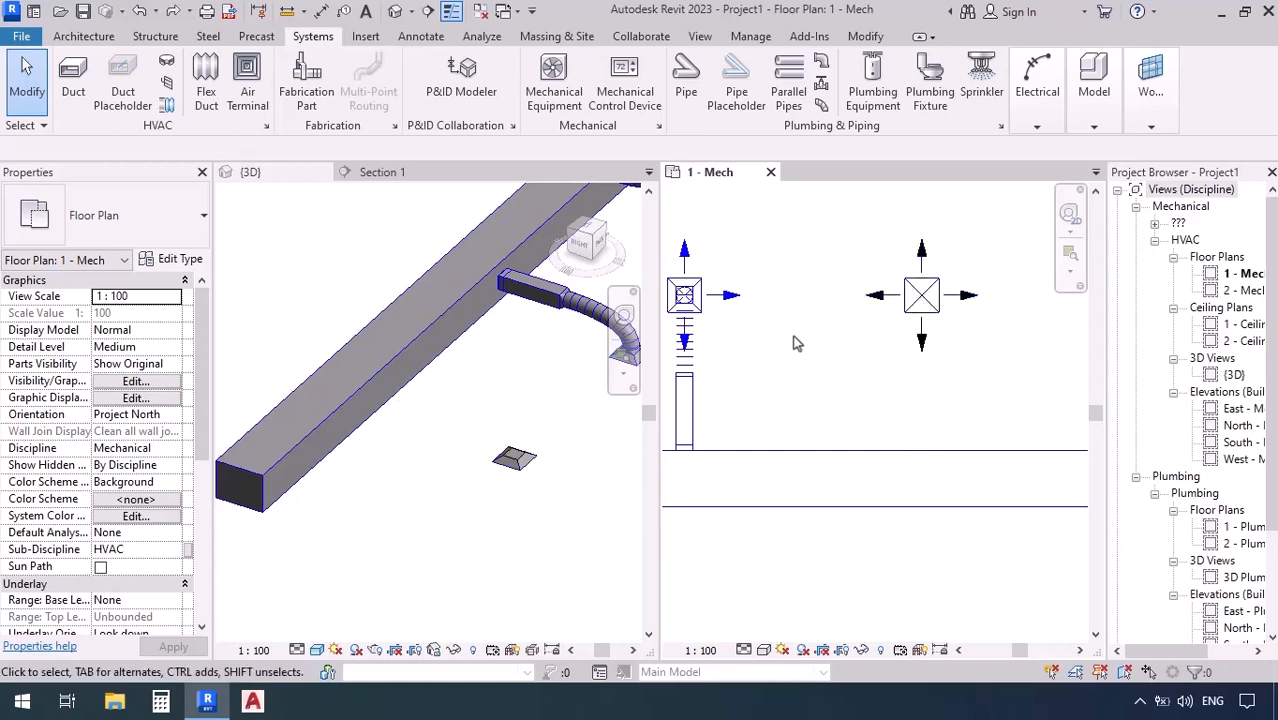
# Step: Repeat Connect Into from the new diffuser to the main duct and undo it again
pyautogui.click(893, 312)
pyautogui.click(921, 80)
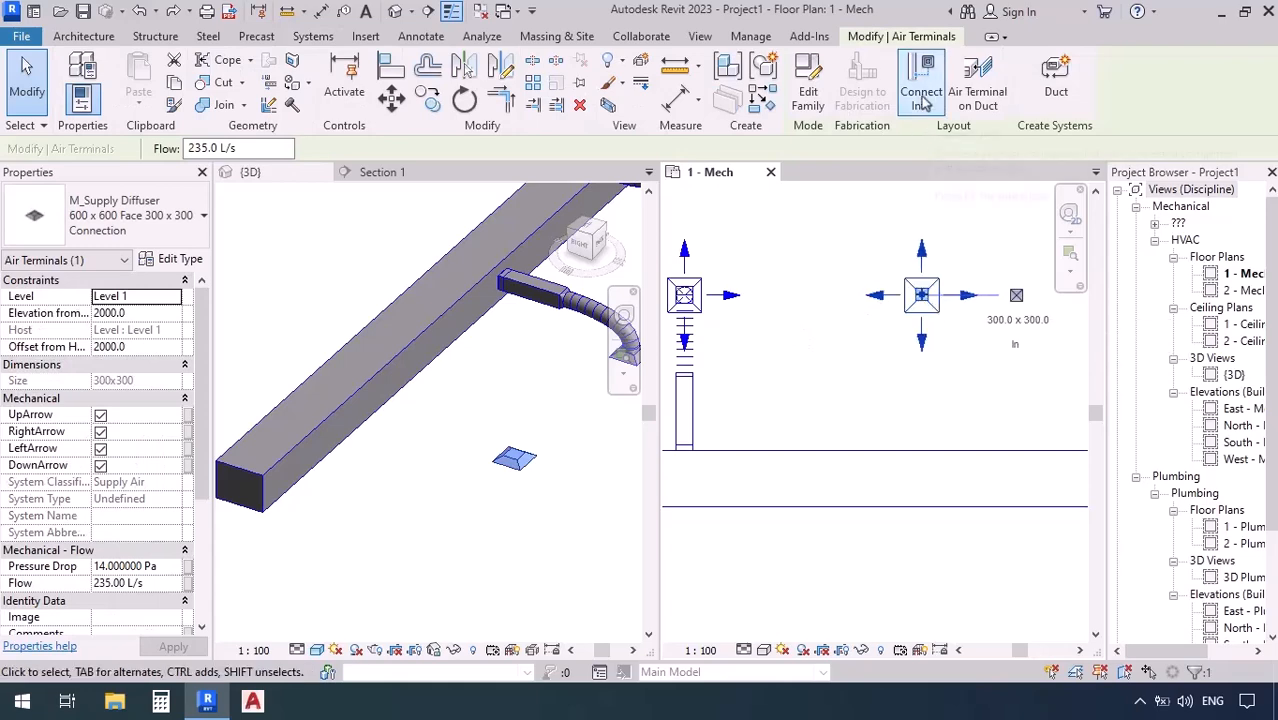
pyautogui.click(865, 455)
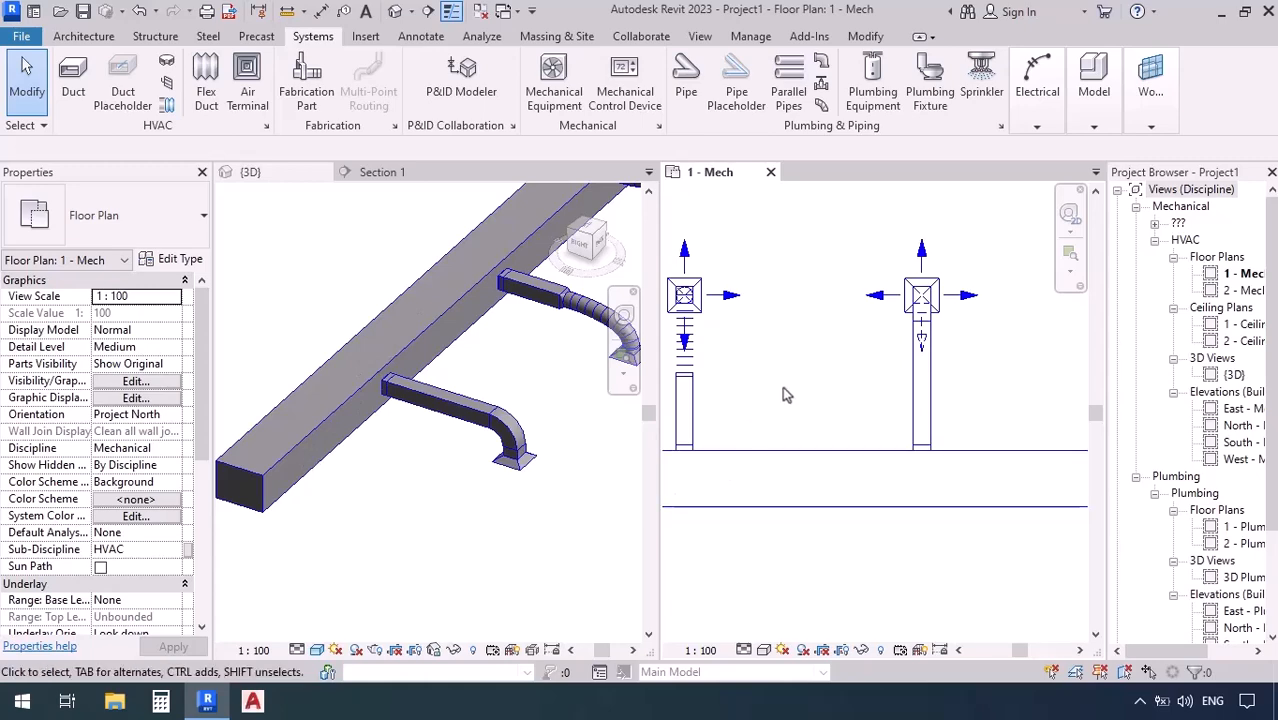
pyautogui.hotkey('ctrl', 'z')
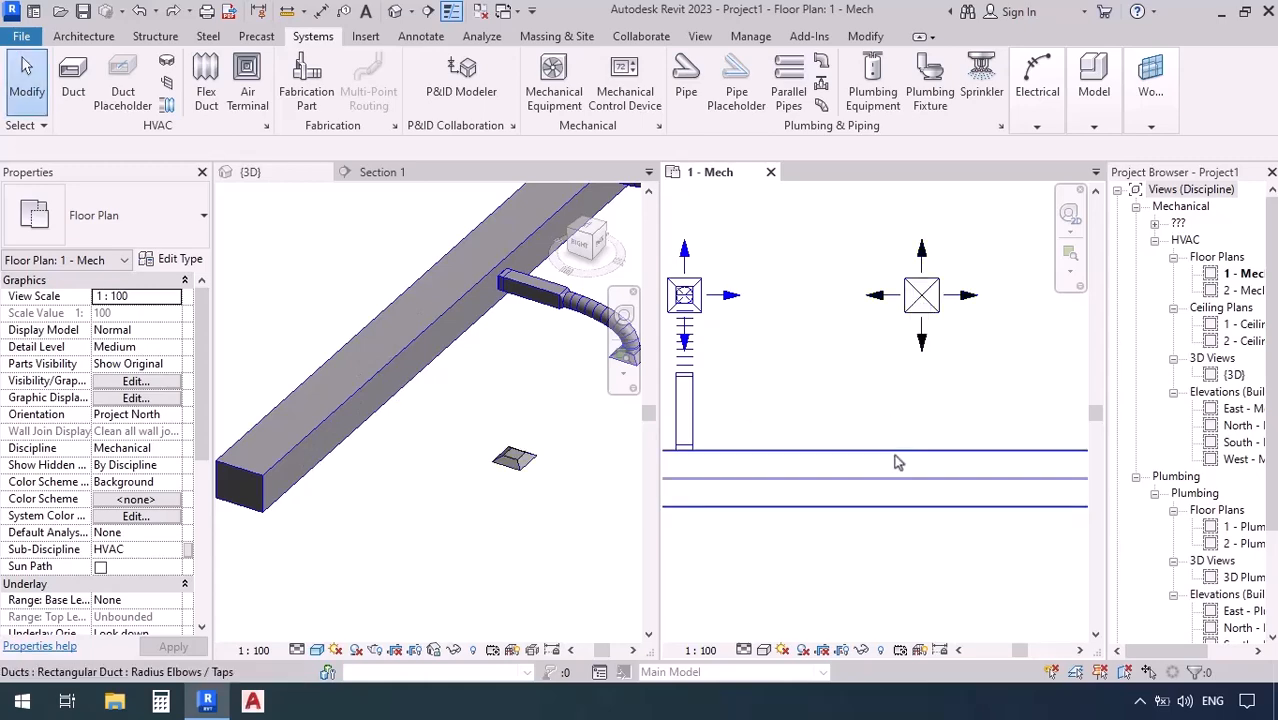
# Step: Change the main duct's type to Rectangular Duct Mitered Elbows / Tees
pyautogui.click(897, 462)
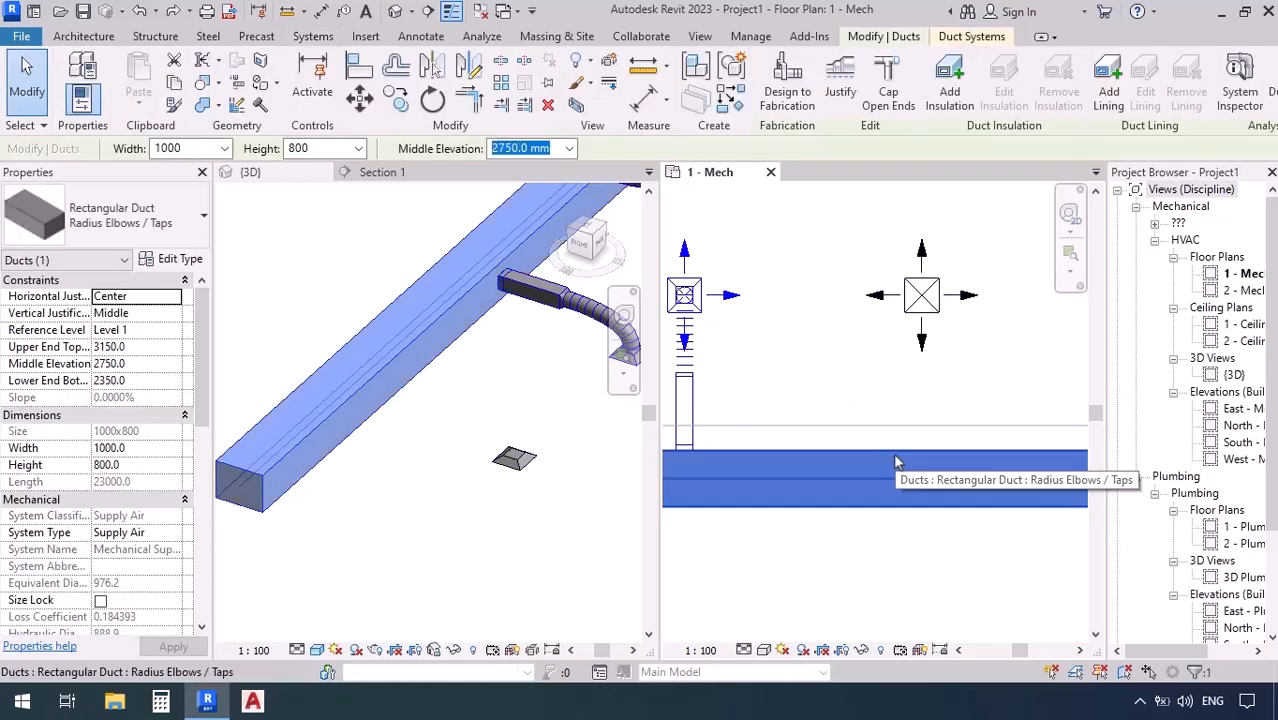
pyautogui.click(127, 236)
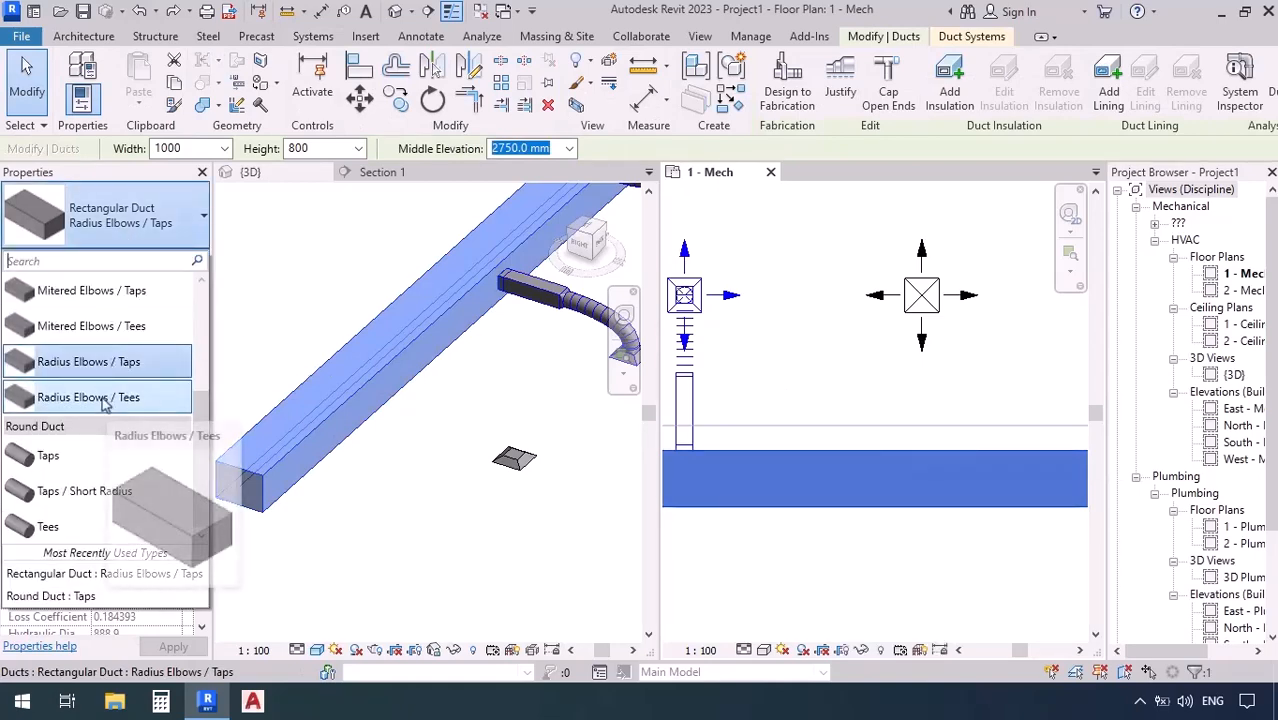
pyautogui.click(95, 326)
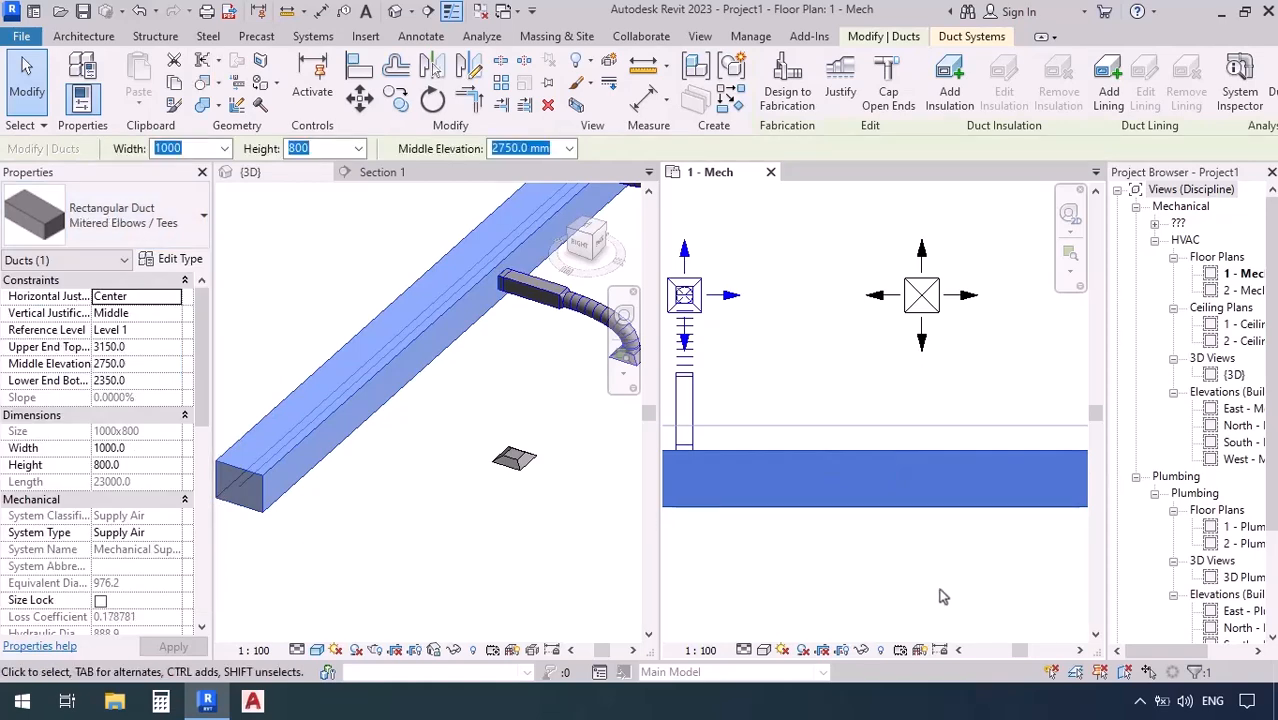
pyautogui.press('Escape')
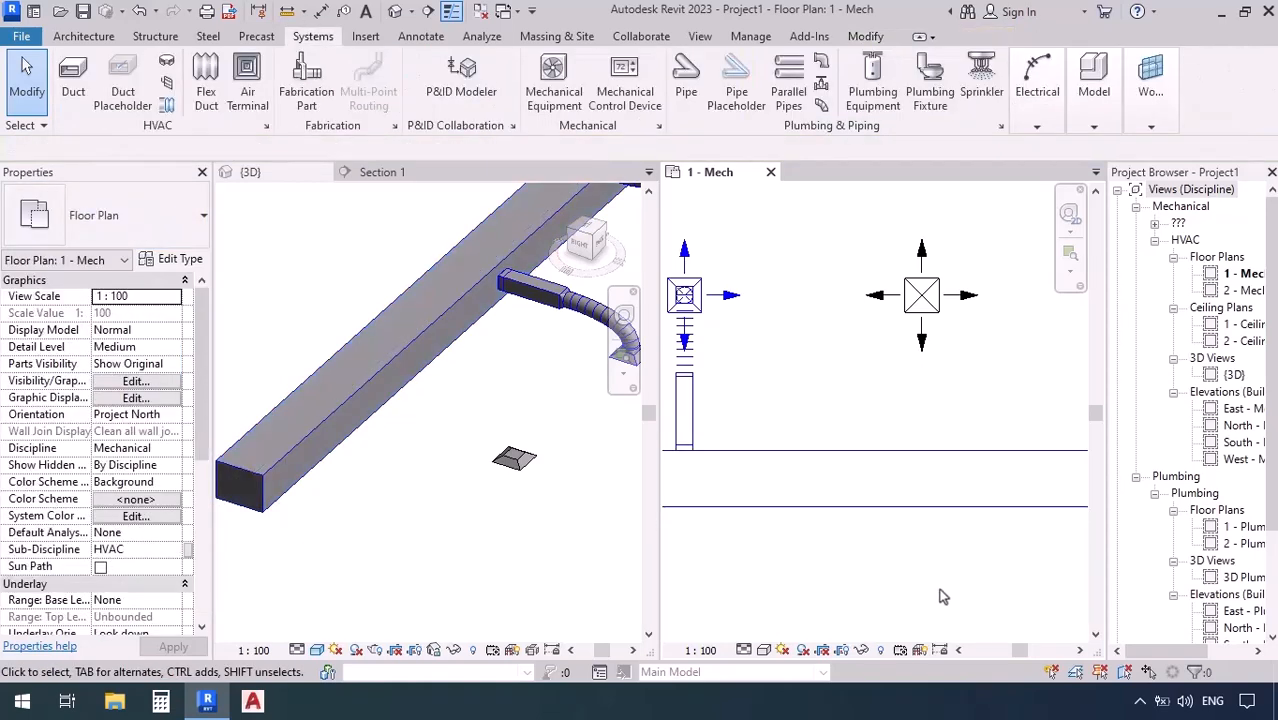
# Step: Connect the new diffuser into the Mitered Elbows / Tees main duct, examine the tee and elbow in 3D, and undo the connection
pyautogui.click(903, 318)
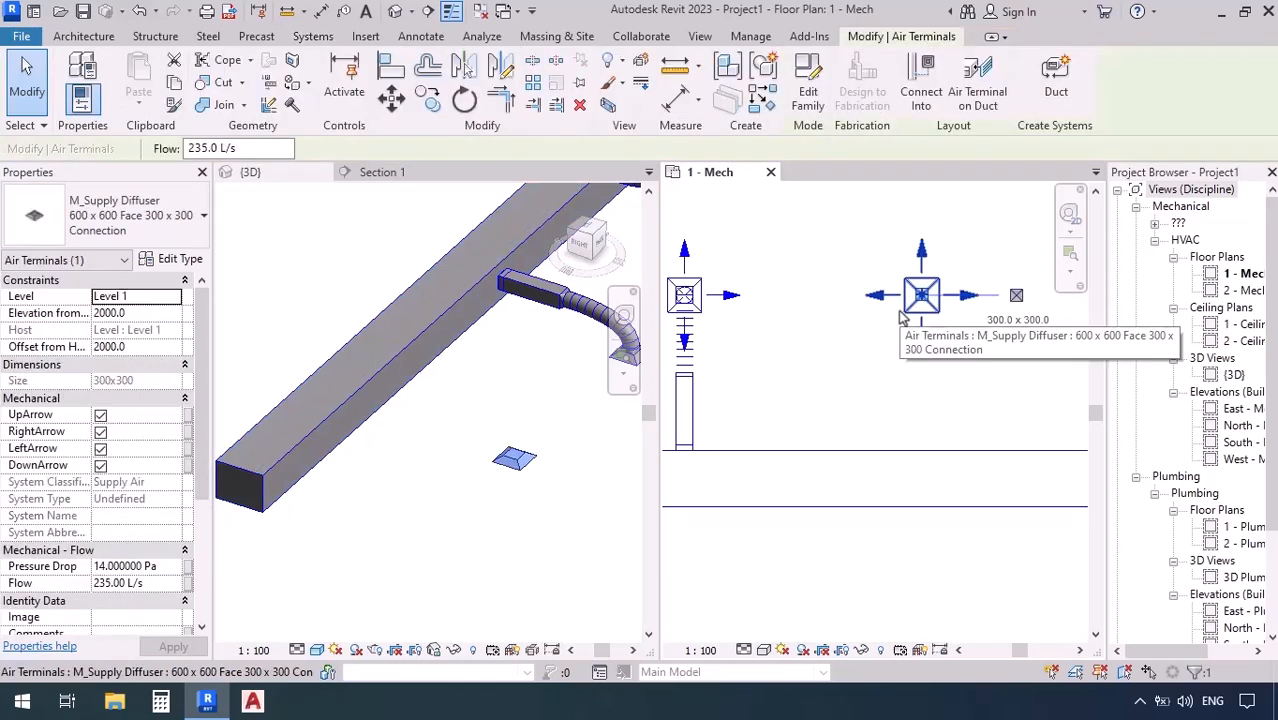
pyautogui.click(921, 98)
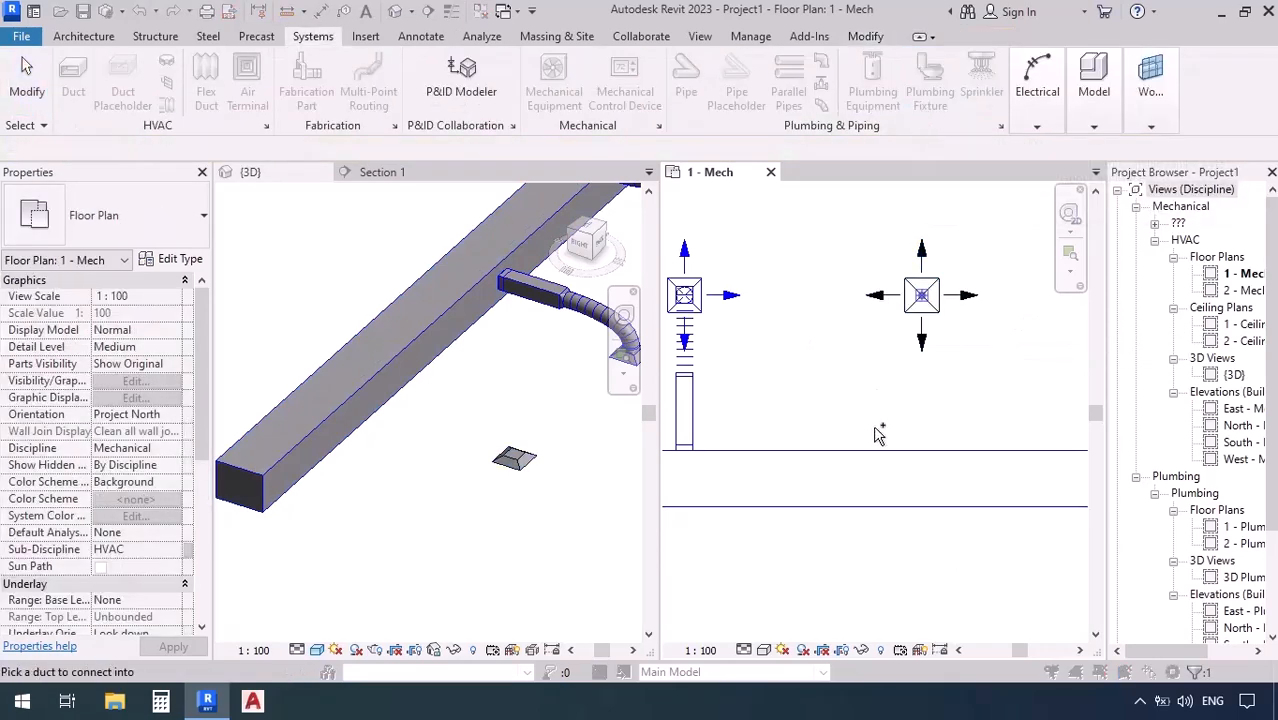
pyautogui.click(878, 450)
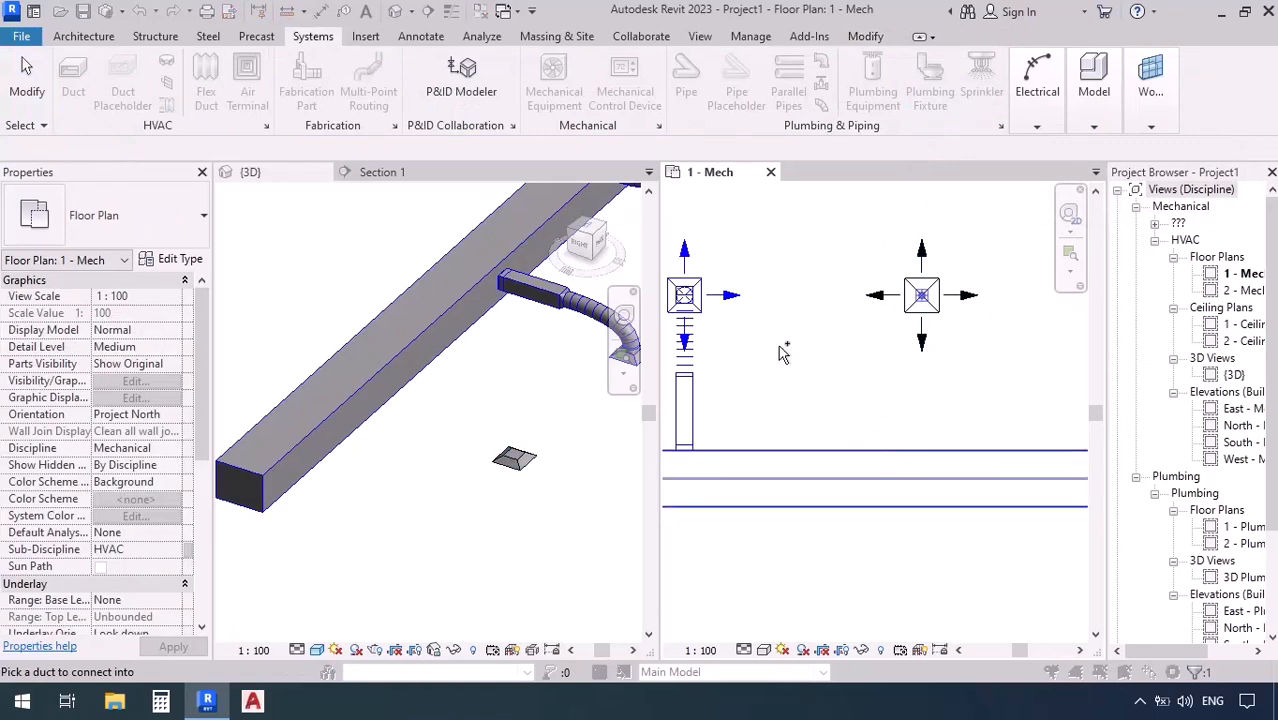
pyautogui.scroll(3, 493, 450)
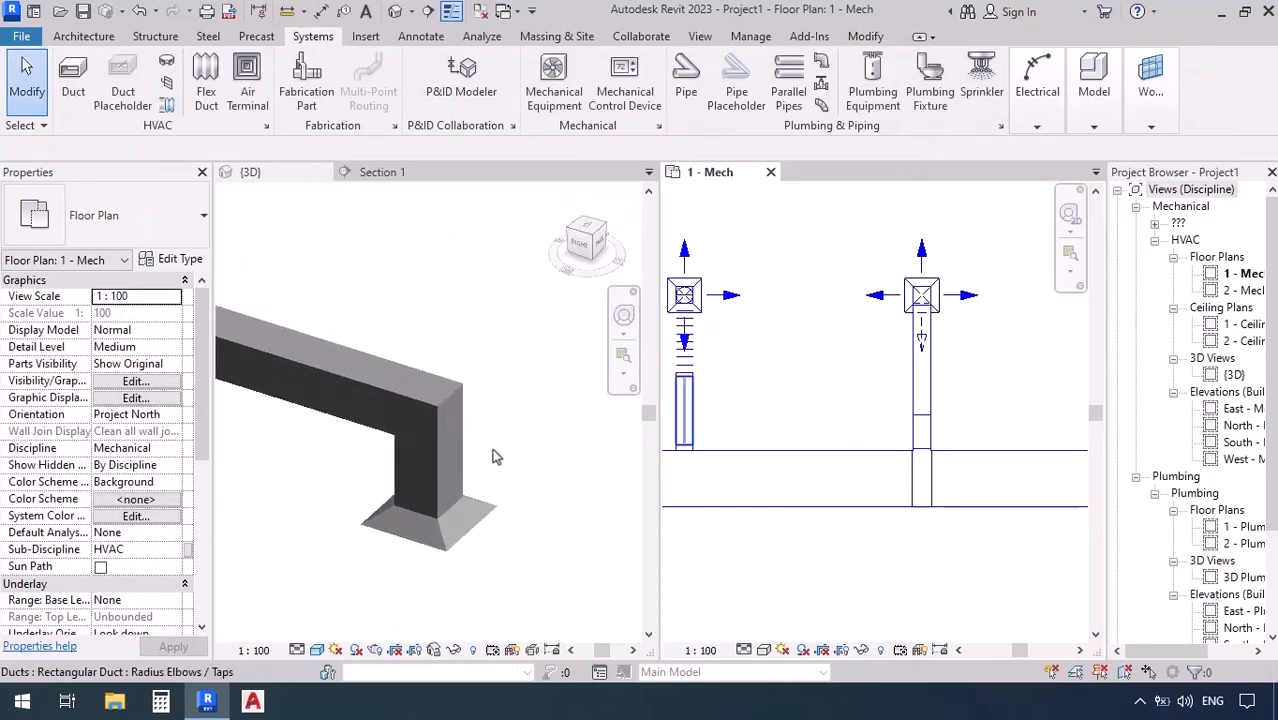
pyautogui.scroll(-3, 527, 455)
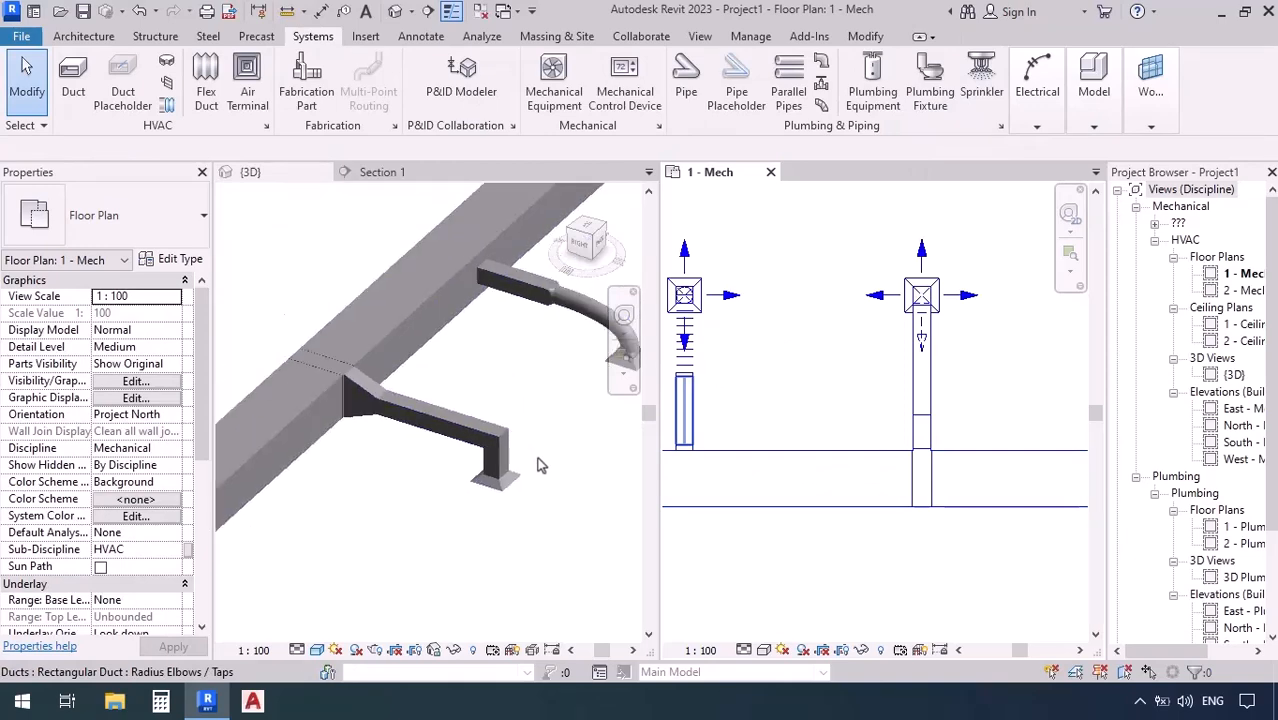
pyautogui.scroll(4, 343, 385)
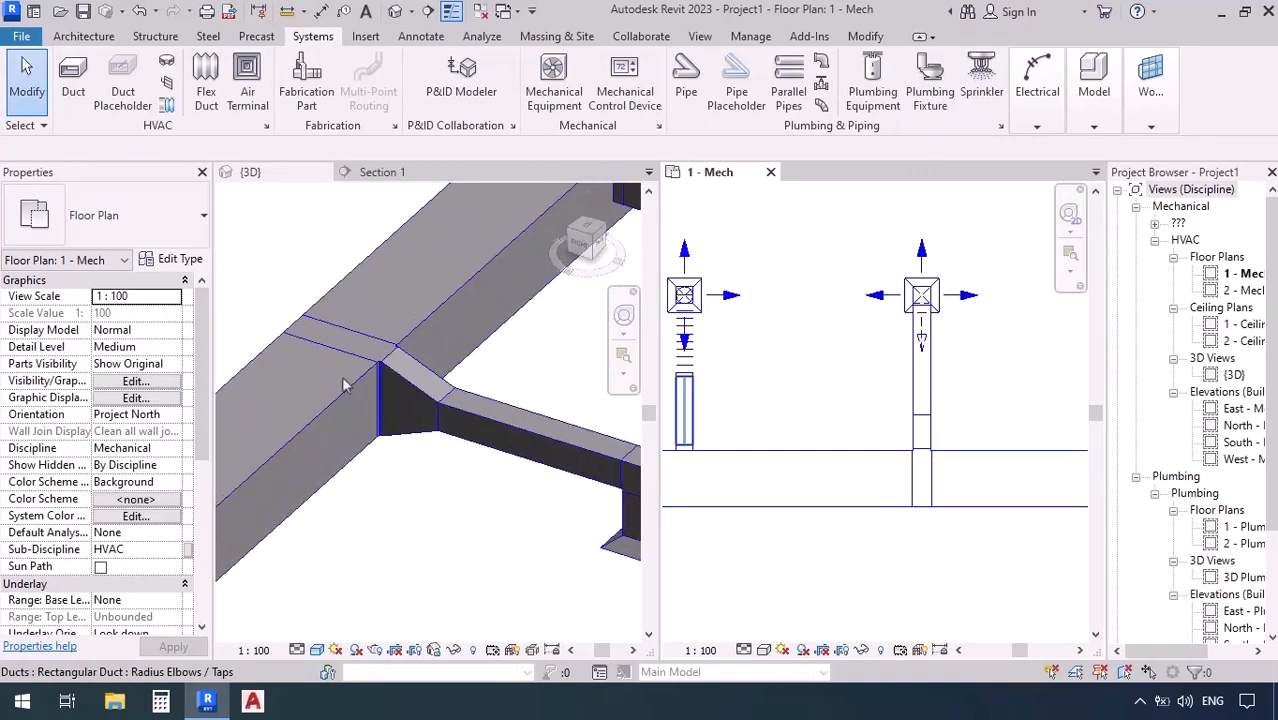
pyautogui.scroll(2, 343, 385)
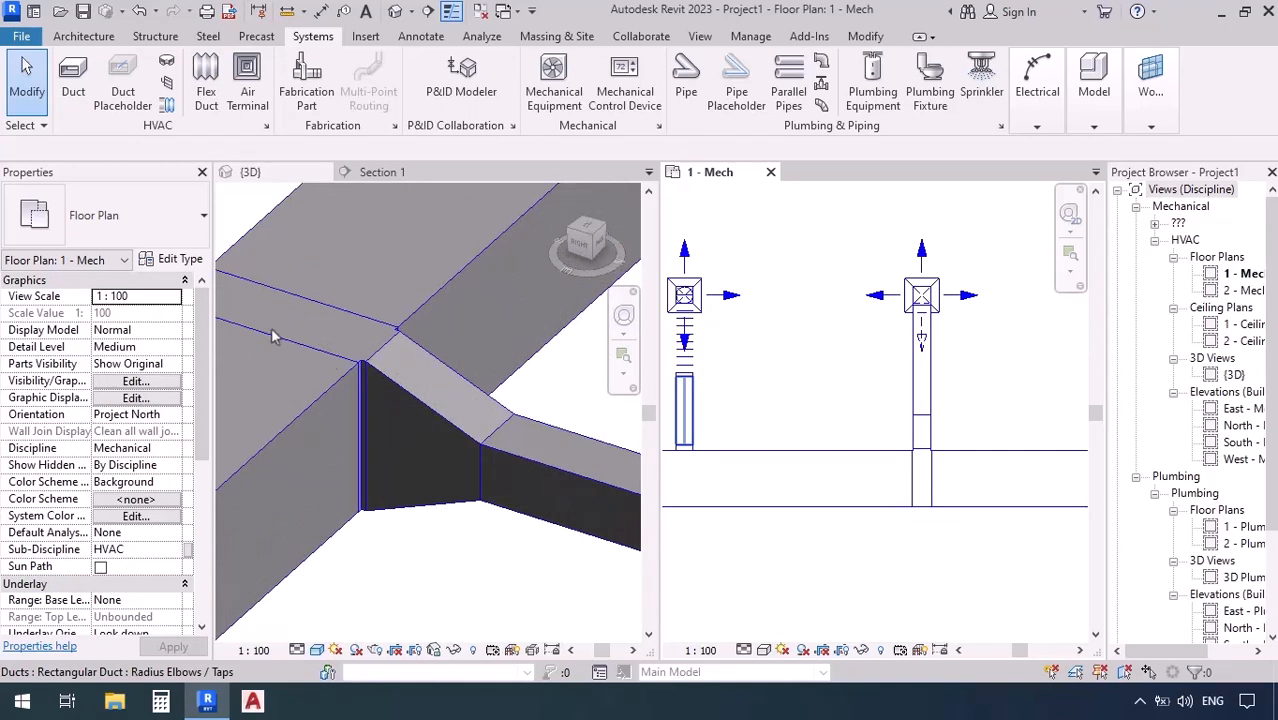
pyautogui.scroll(-1, 272, 328)
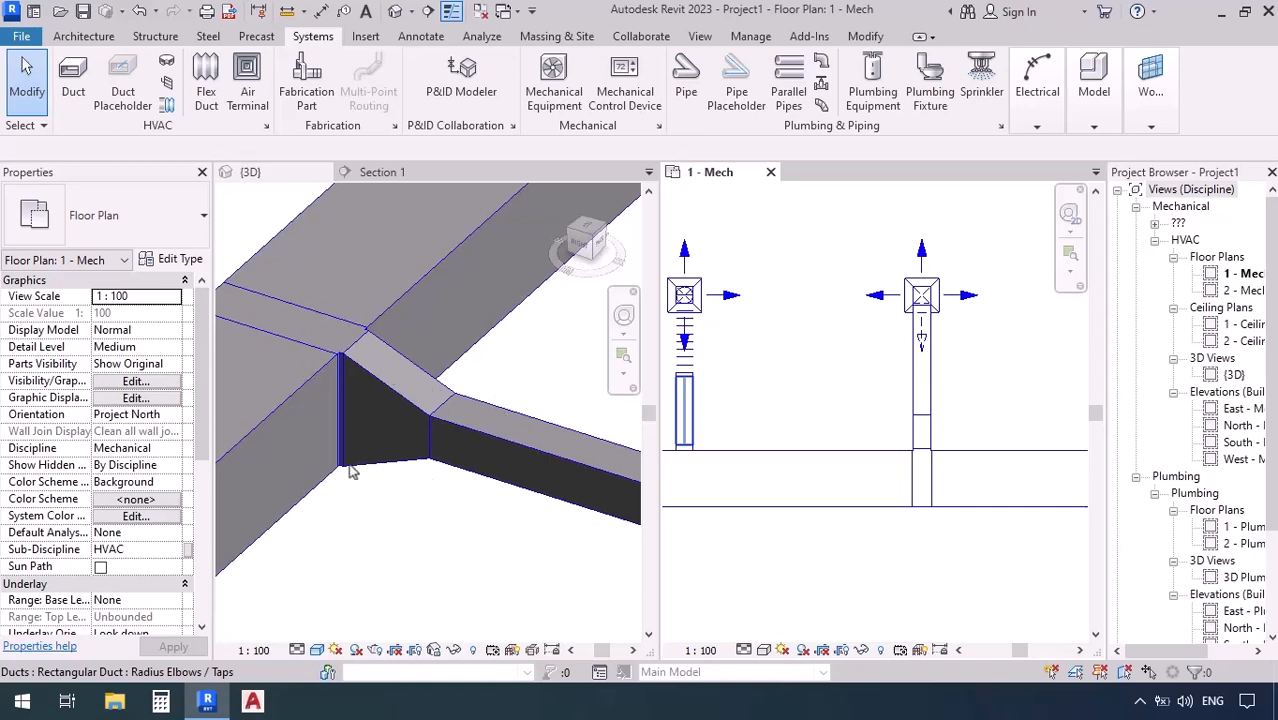
pyautogui.scroll(-3, 328, 368)
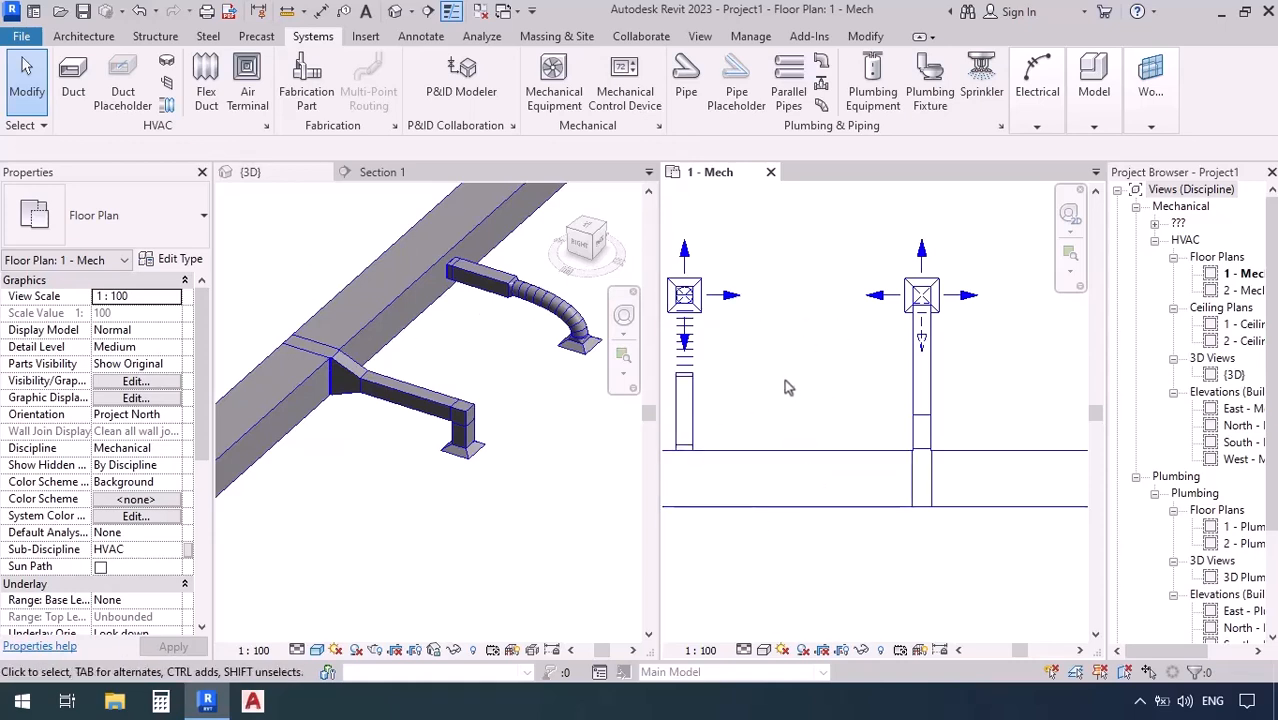
pyautogui.press('Delete')
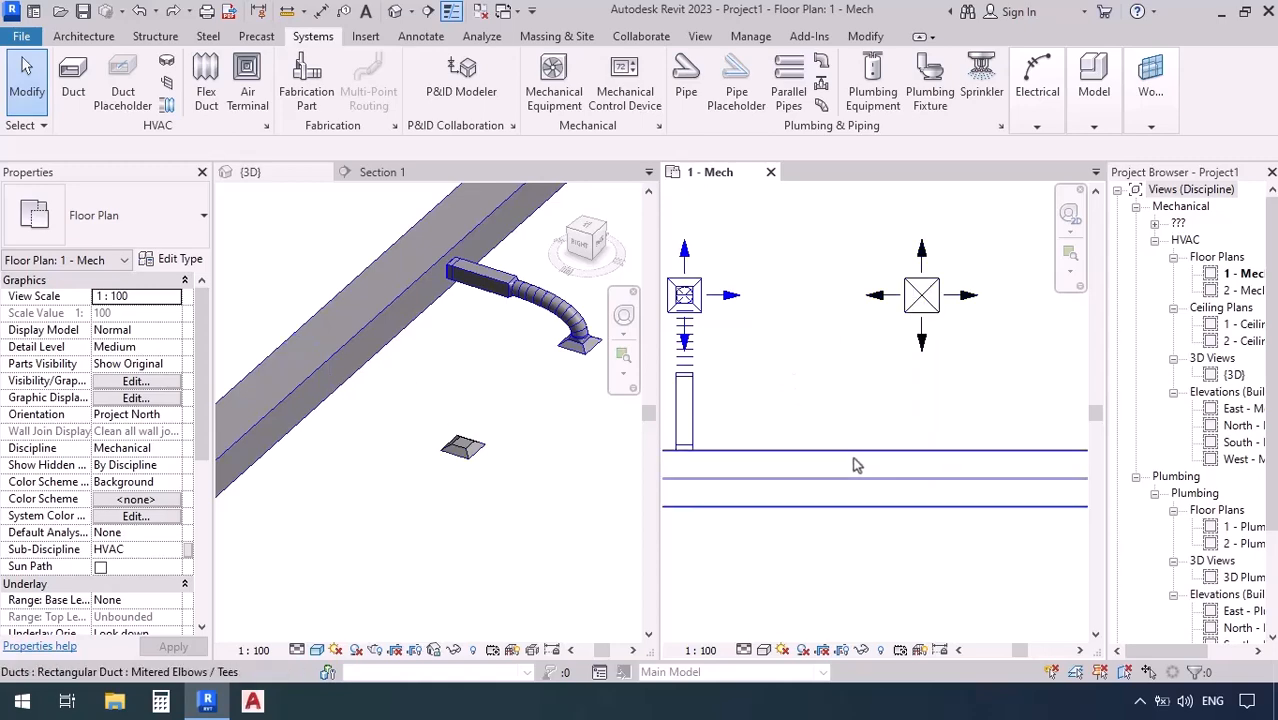
# Step: Set the main duct's type to Rectangular Duct Radius Elbows / Taps
pyautogui.click(855, 465)
pyautogui.click(160, 220)
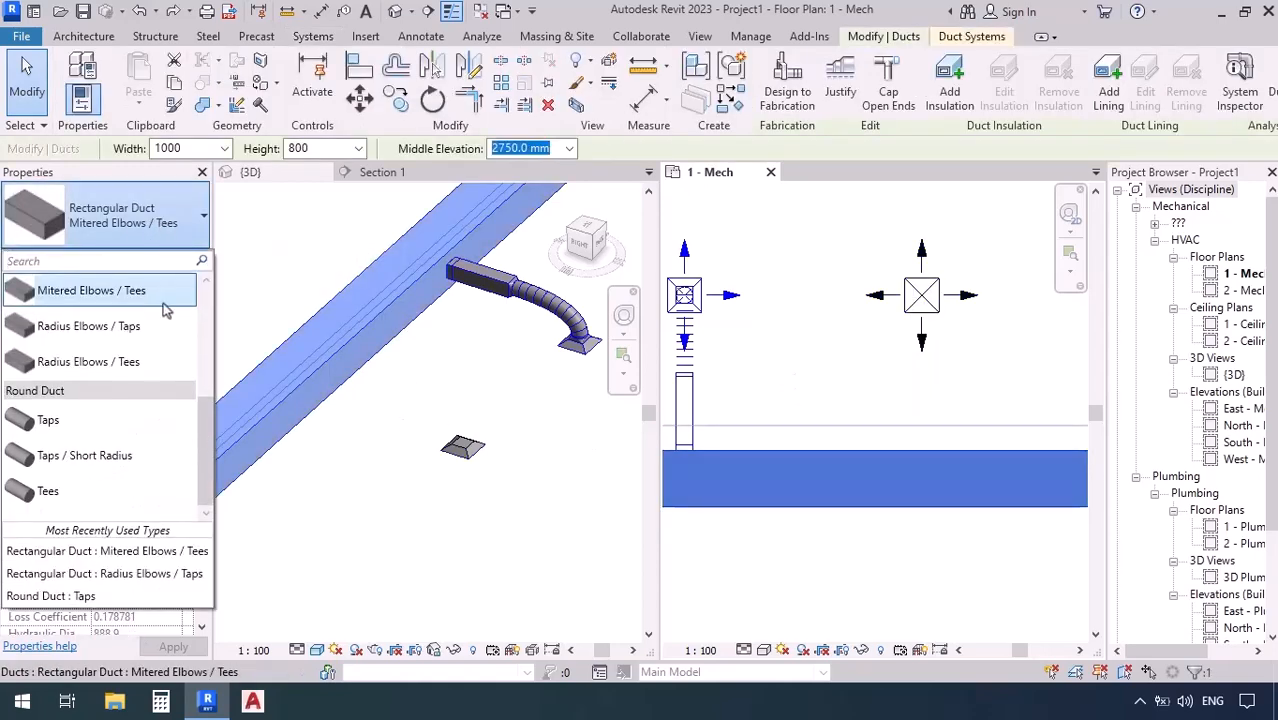
pyautogui.click(102, 331)
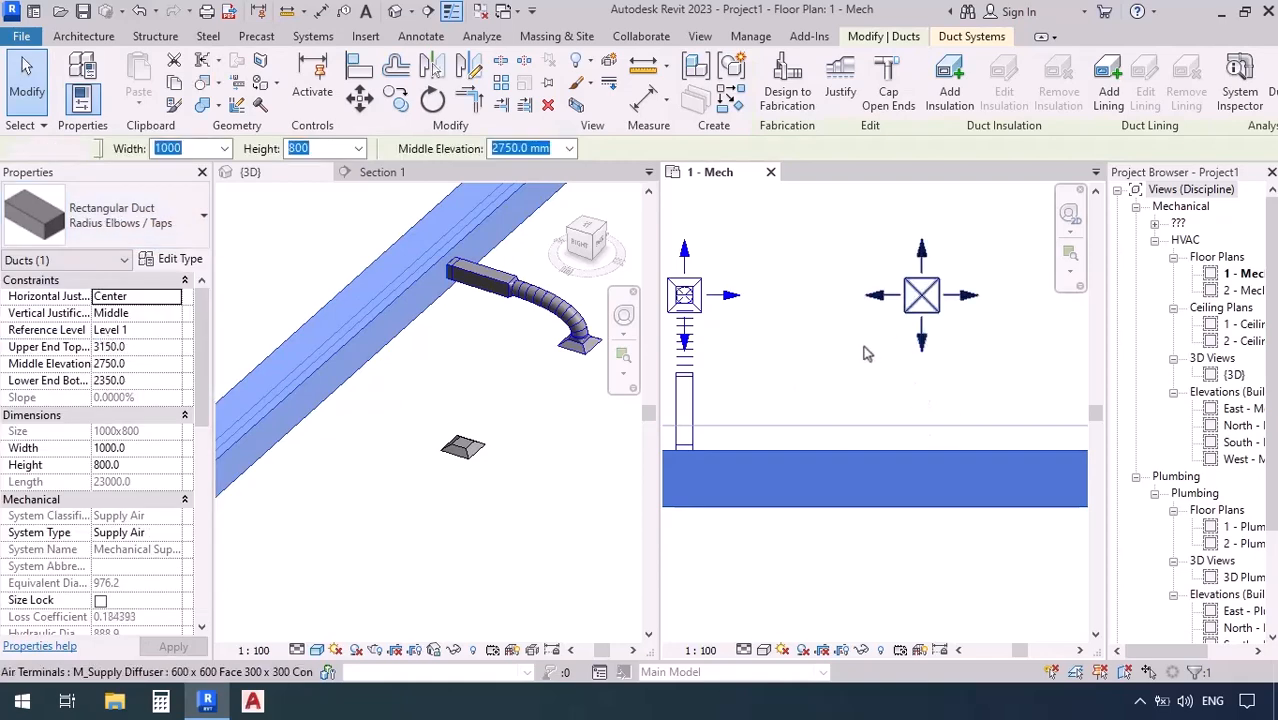
# Step: Connect the new diffuser into the main Radius Elbows / Taps duct with Connect Into
pyautogui.click(866, 353)
pyautogui.click(920, 86)
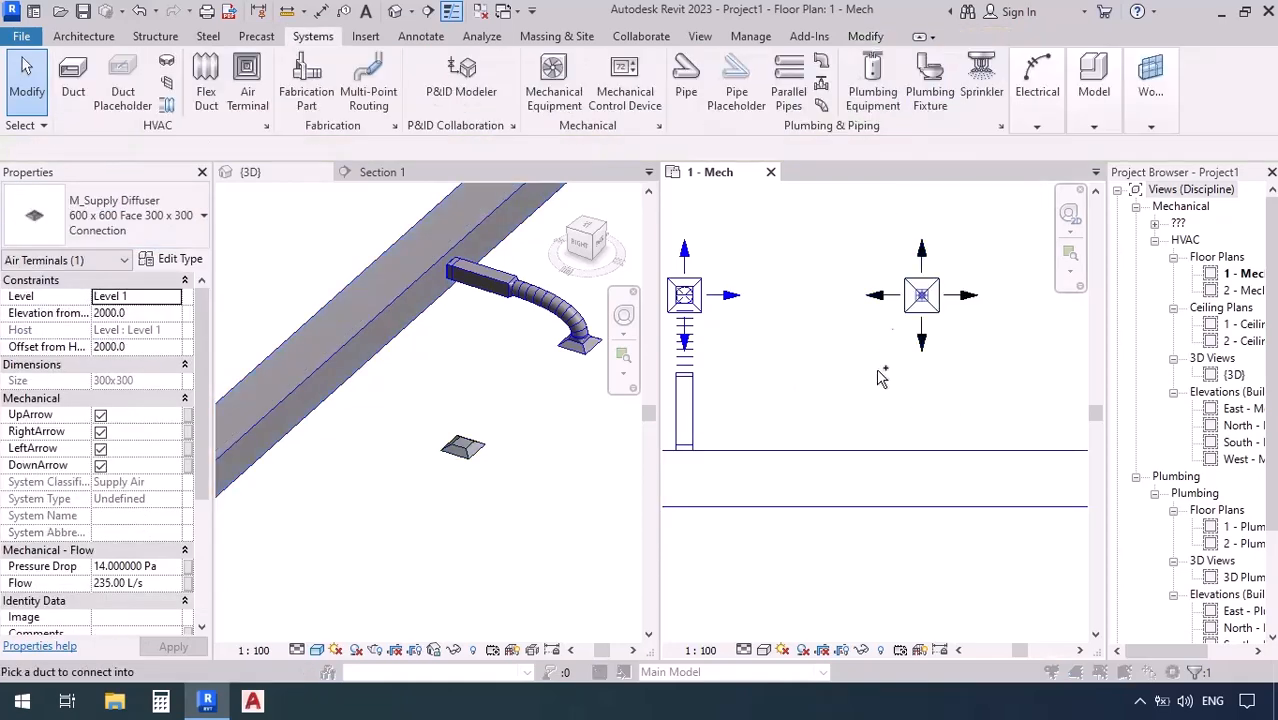
pyautogui.click(880, 452)
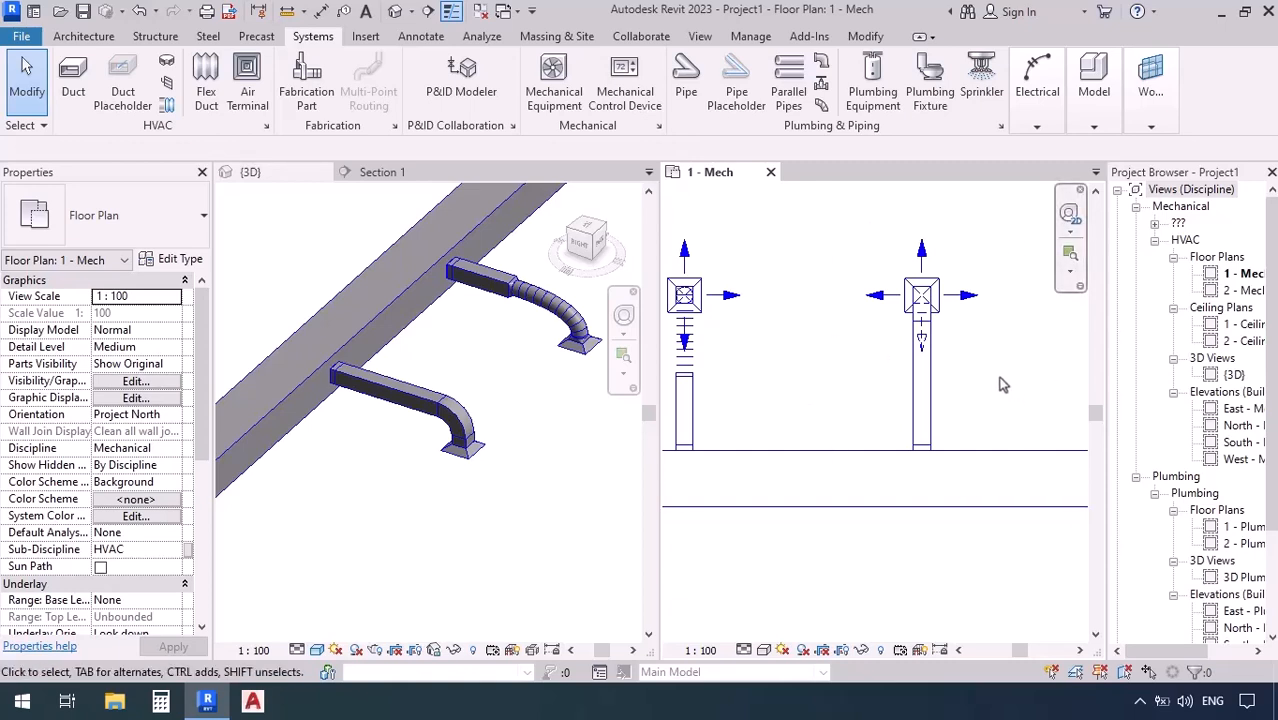
# Step: For a new air terminal, duplicate the 600 x 600 supply diffuser type as "800 x 800 Face 500 x 500 Connection"
pyautogui.scroll(-3, 1003, 385)
pyautogui.scroll(-2, 781, 391)
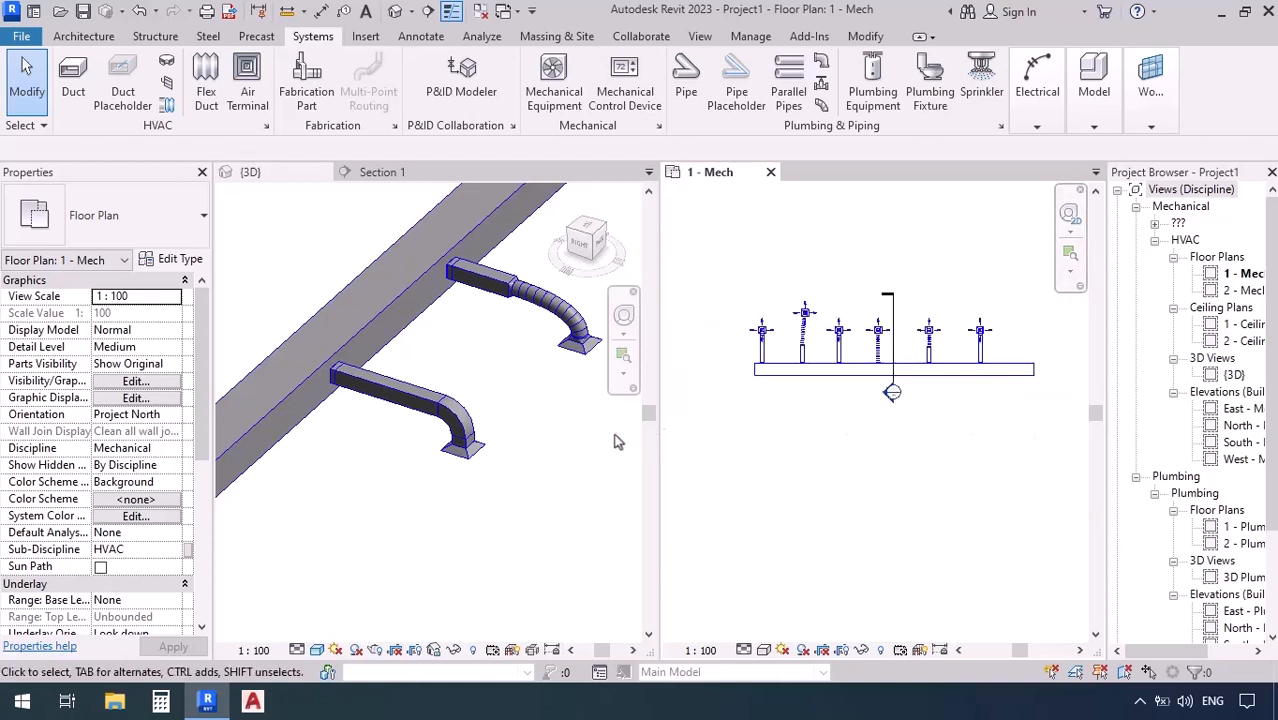
pyautogui.scroll(2, 774, 437)
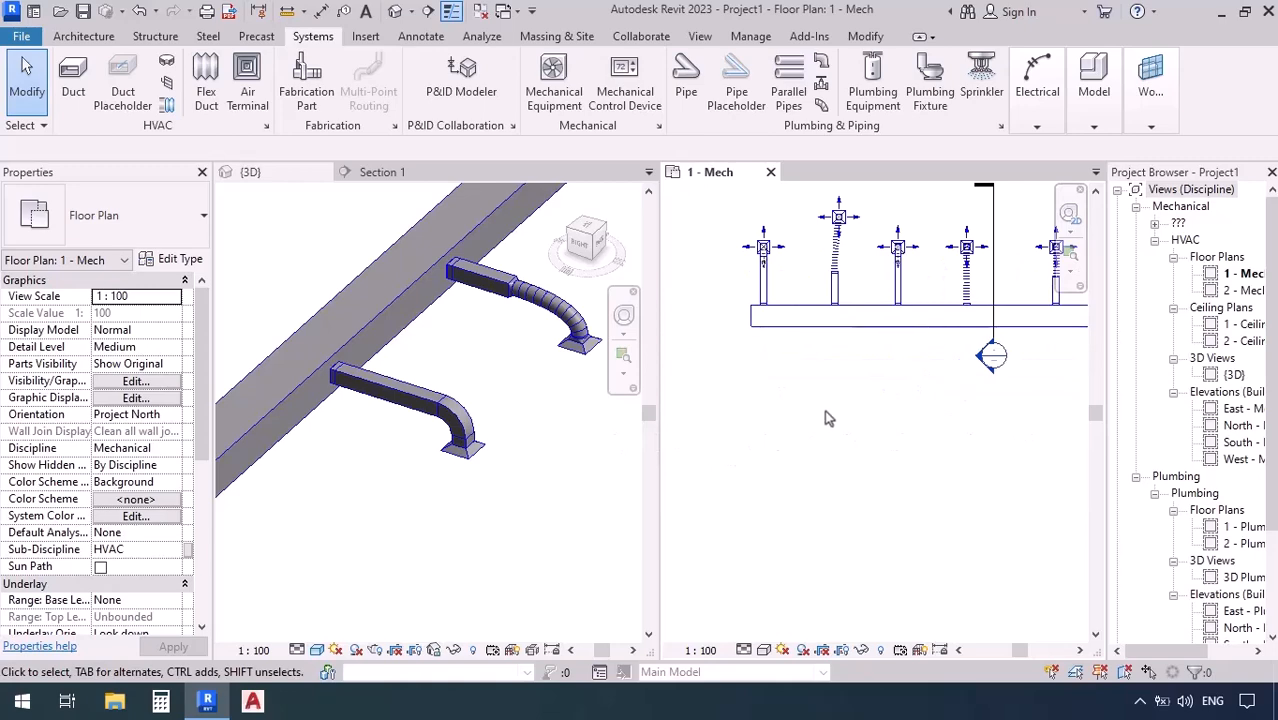
pyautogui.scroll(2, 824, 410)
pyautogui.moveTo(826, 418); pyautogui.dragTo(836, 450, button='middle')
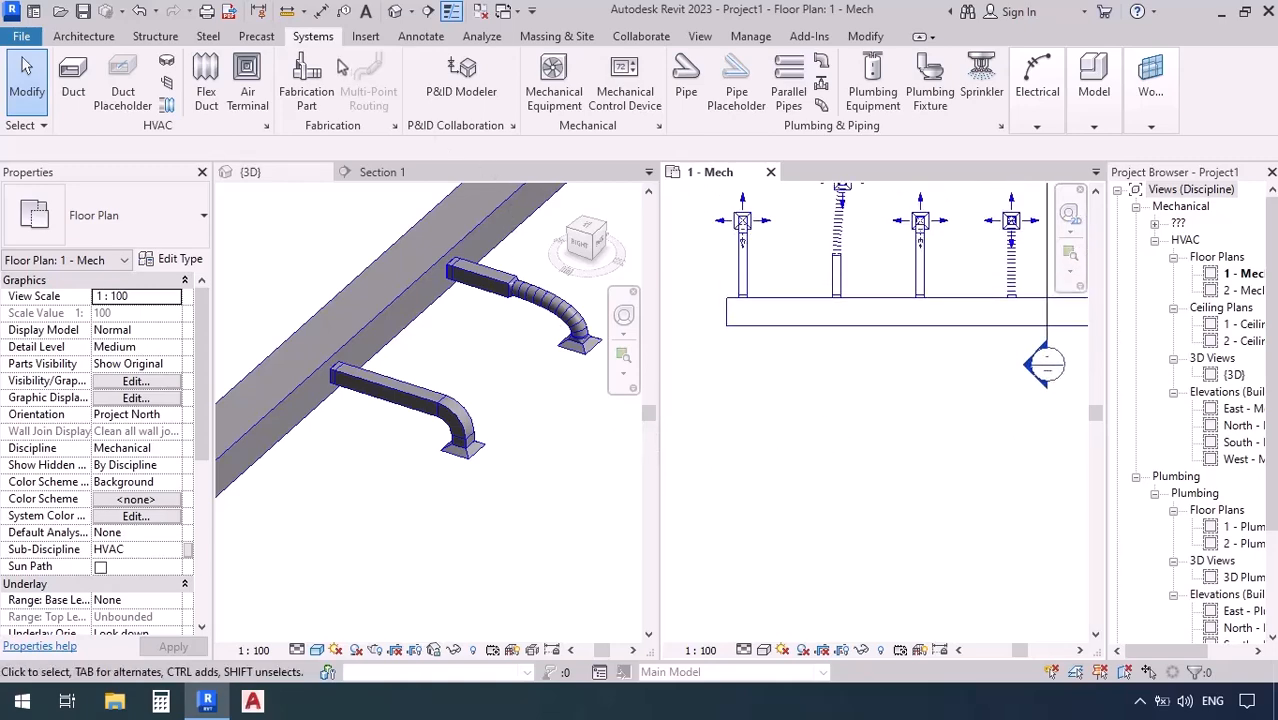
pyautogui.click(247, 78)
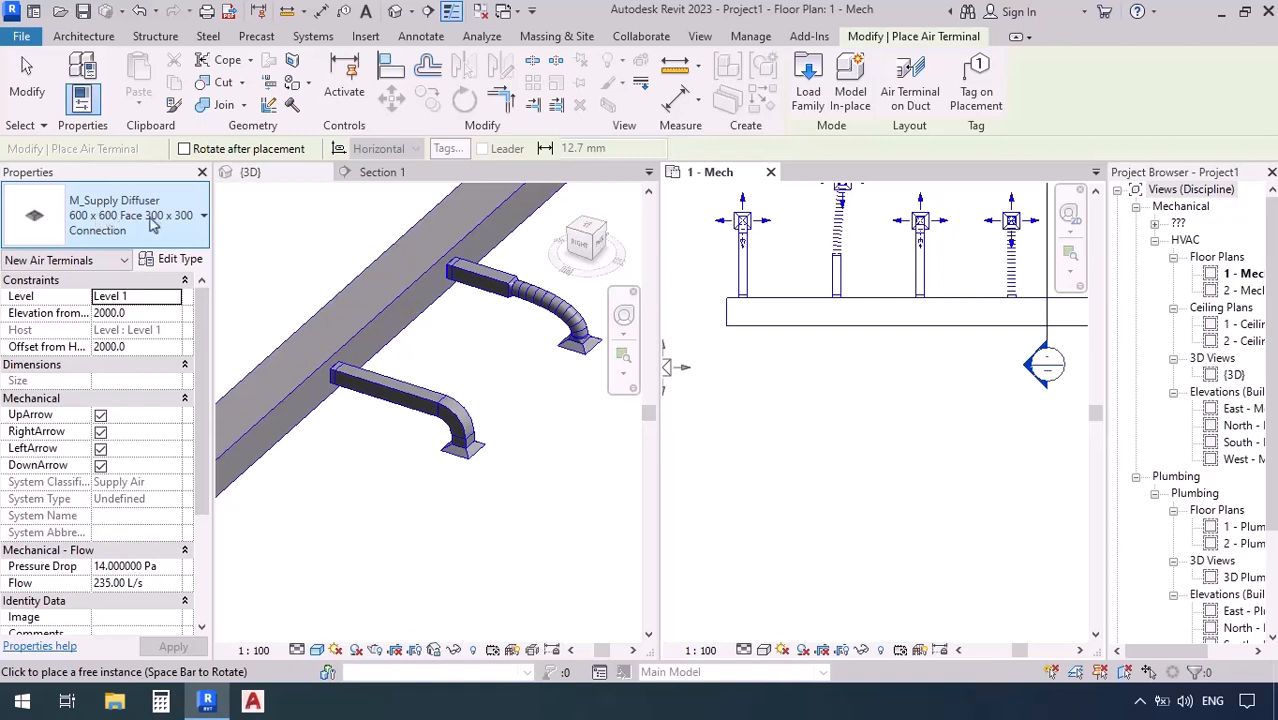
pyautogui.click(181, 260)
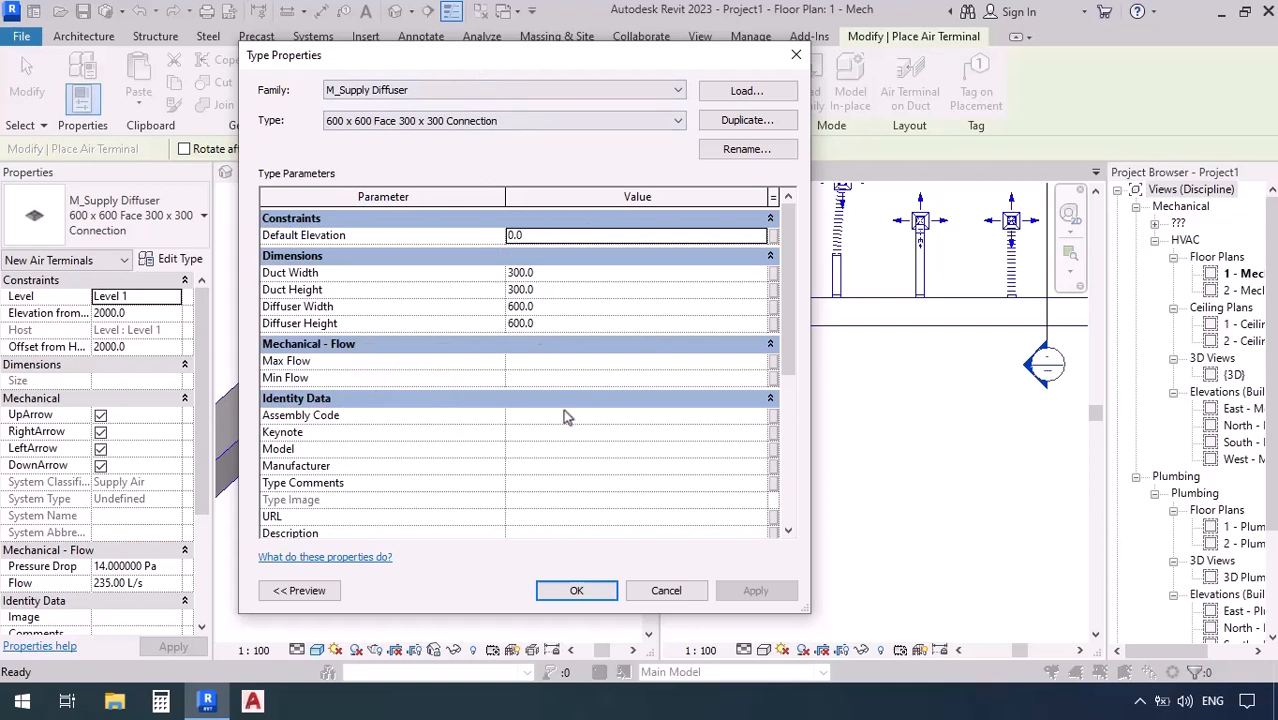
pyautogui.click(747, 121)
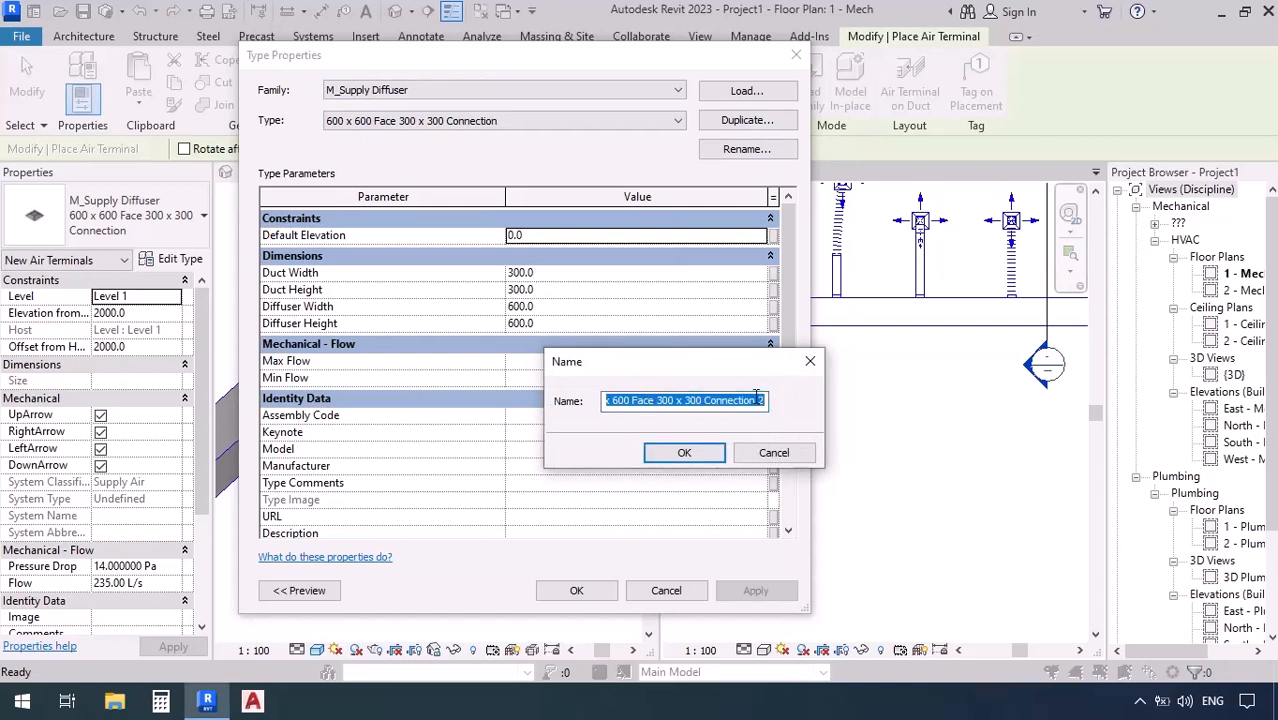
pyautogui.moveTo(756, 400); pyautogui.dragTo(766, 398)
pyautogui.press('BackSpace')
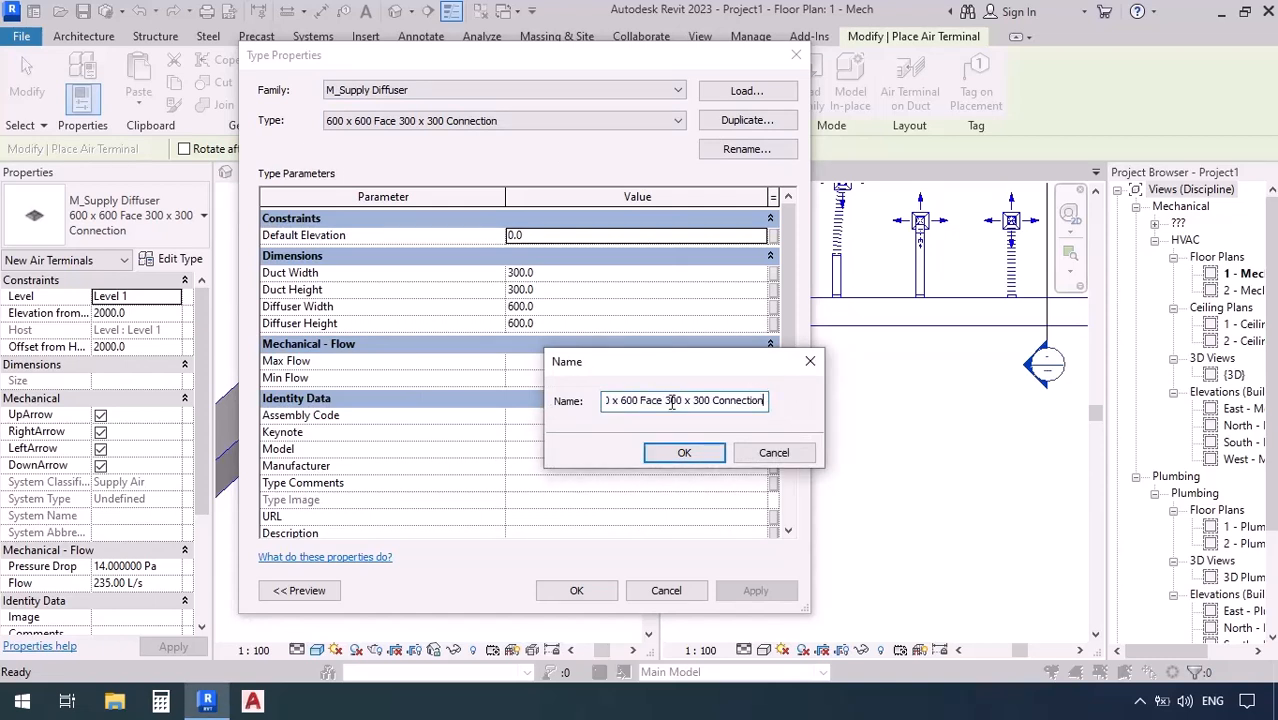
pyautogui.press('Home')
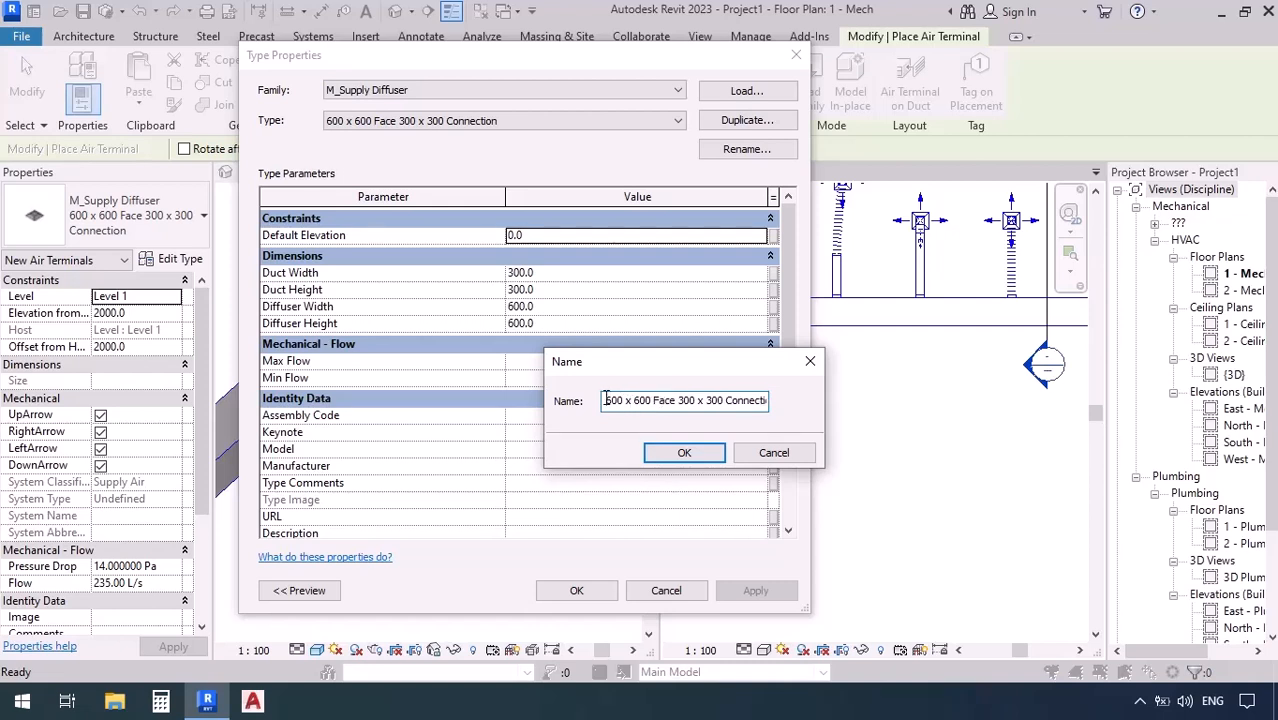
pyautogui.moveTo(605, 398); pyautogui.dragTo(612, 398)
pyautogui.write('8')
pyautogui.moveTo(634, 400); pyautogui.dragTo(713, 400)
pyautogui.write('8')
pyautogui.write('5')
pyautogui.write('5')
pyautogui.click(695, 449)
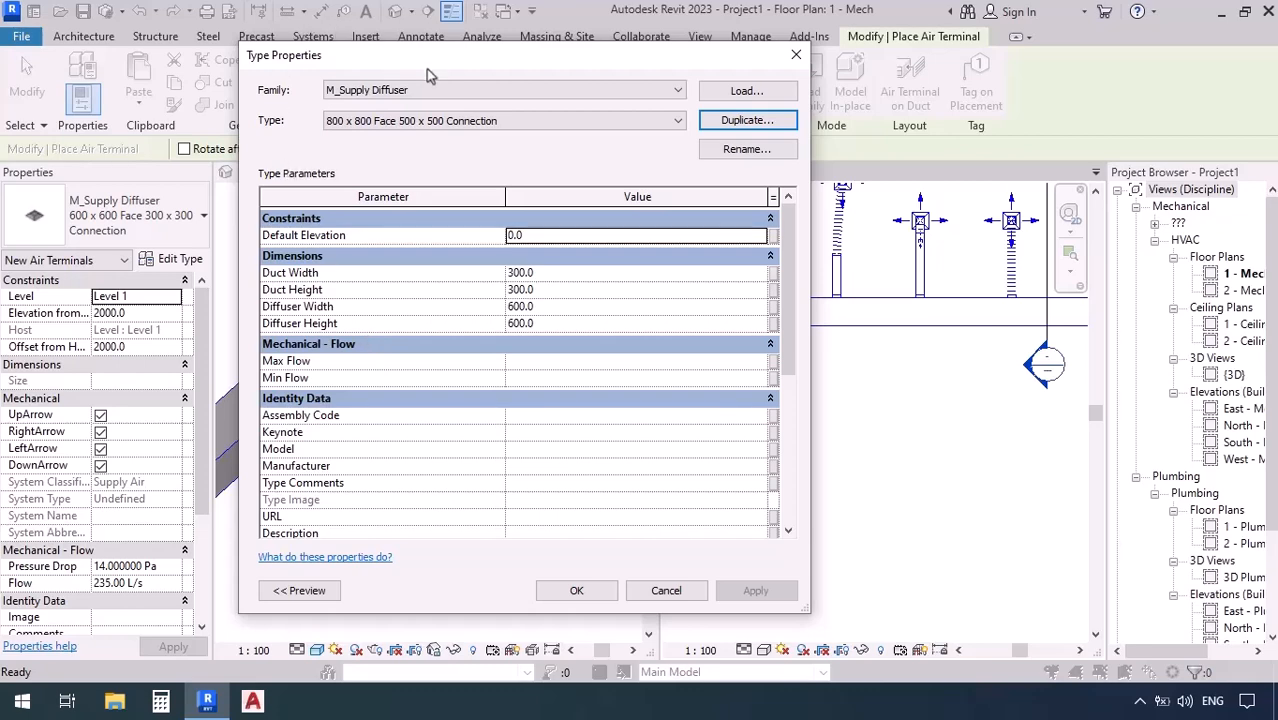
# Step: Show the diffuser type's preview and check which dimension Duct Width controls
pyautogui.moveTo(398, 68); pyautogui.dragTo(612, 72)
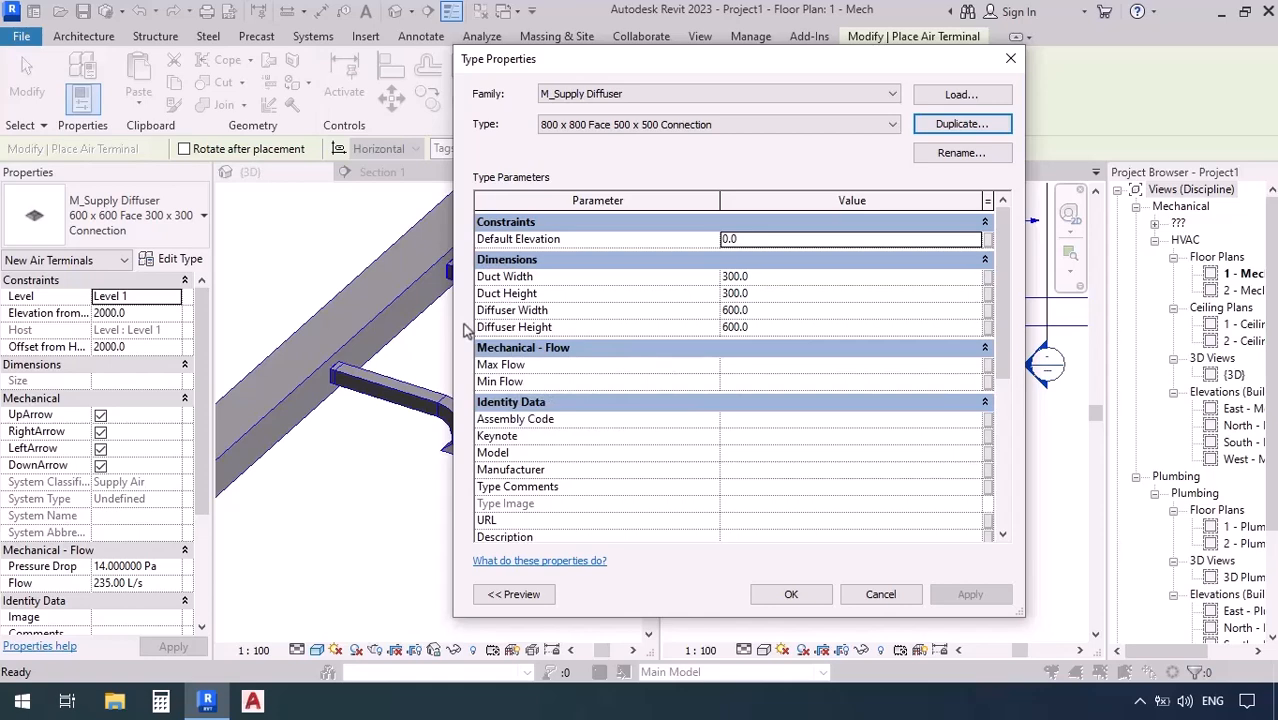
pyautogui.click(513, 594)
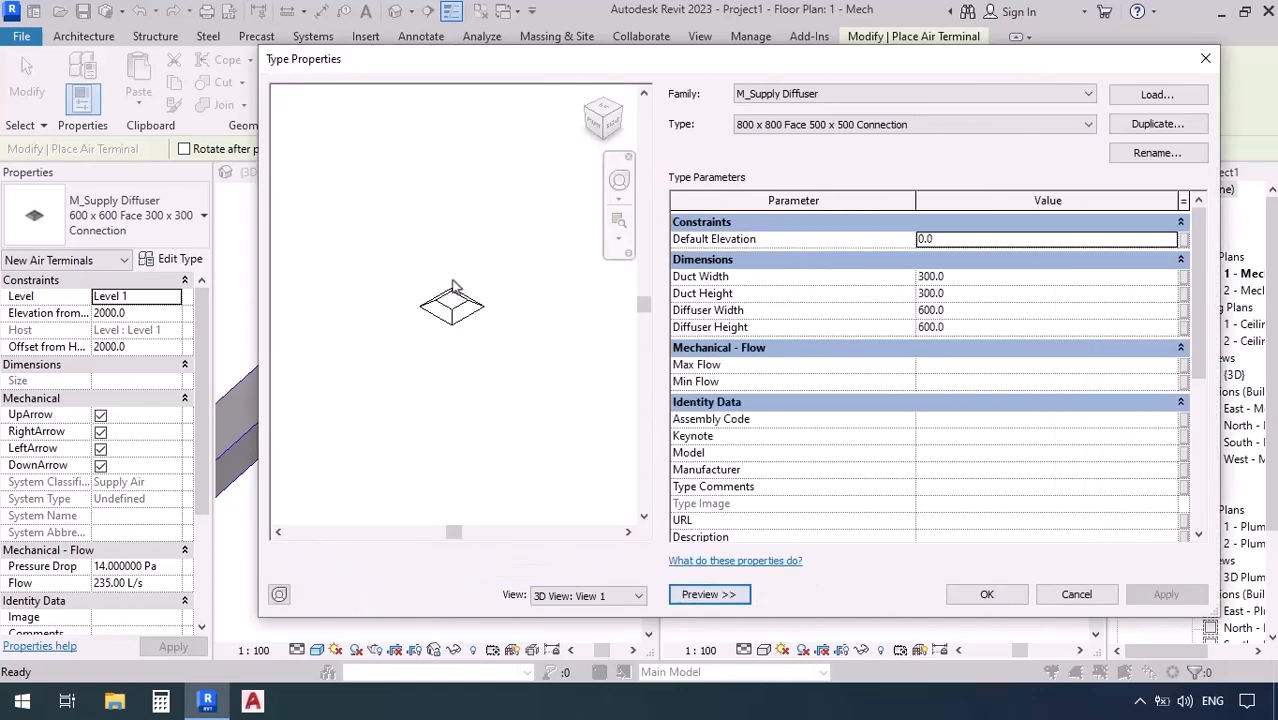
pyautogui.scroll(1, 482, 350)
pyautogui.moveTo(474, 388); pyautogui.dragTo(466, 417, button='middle')
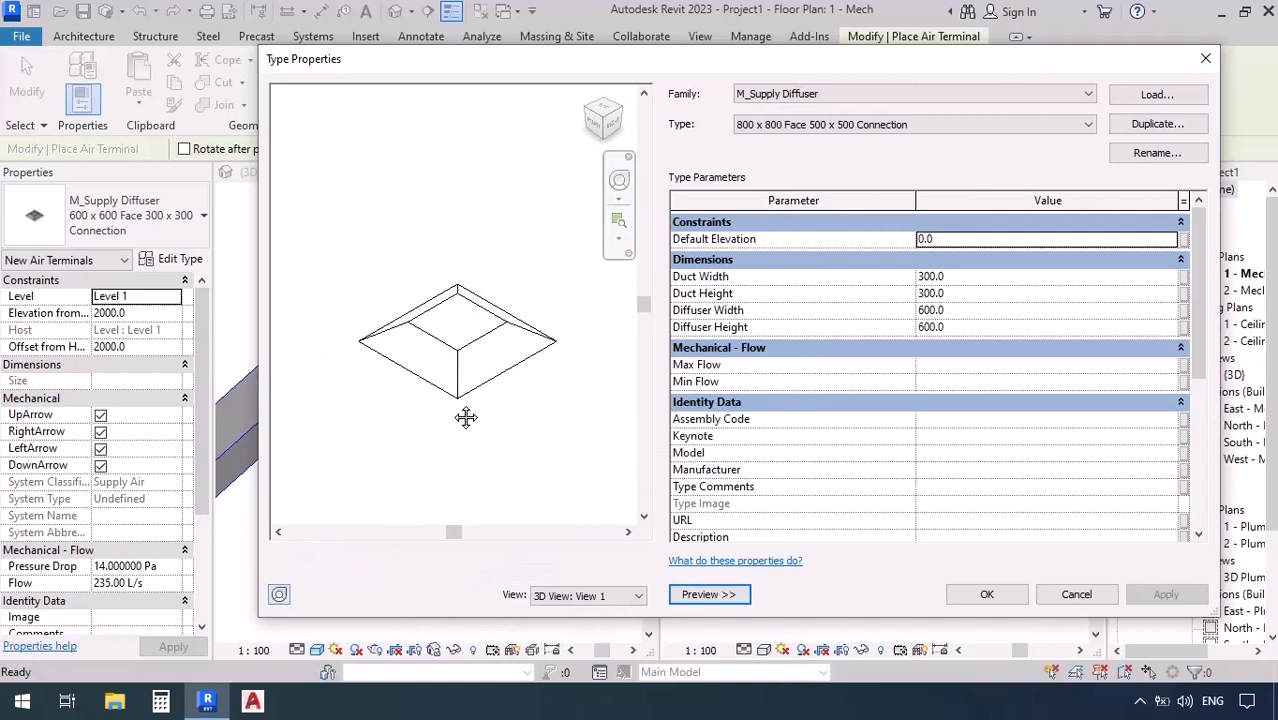
pyautogui.click(966, 281)
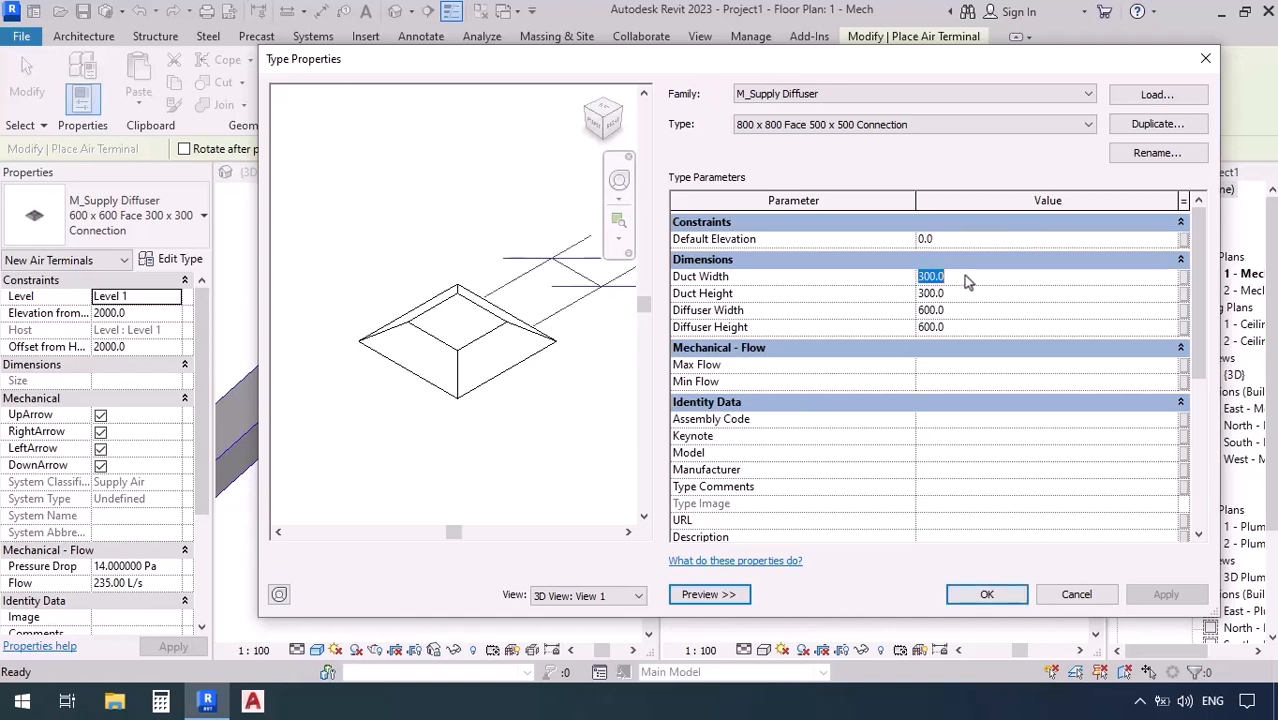
pyautogui.scroll(-2, 541, 330)
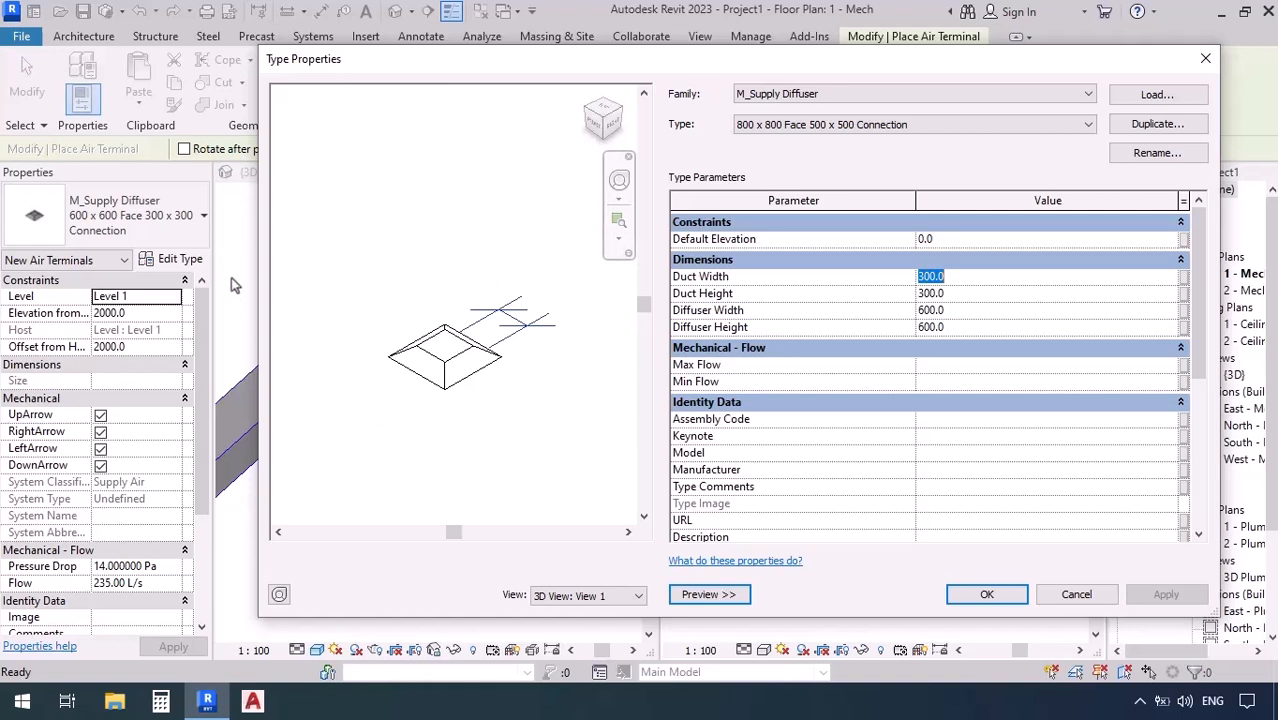
# Step: Compare the preview's Ref. Level floor plan with 3D View 1, and orient the 3D view to the top, rotated a quarter turn
pyautogui.click(573, 596)
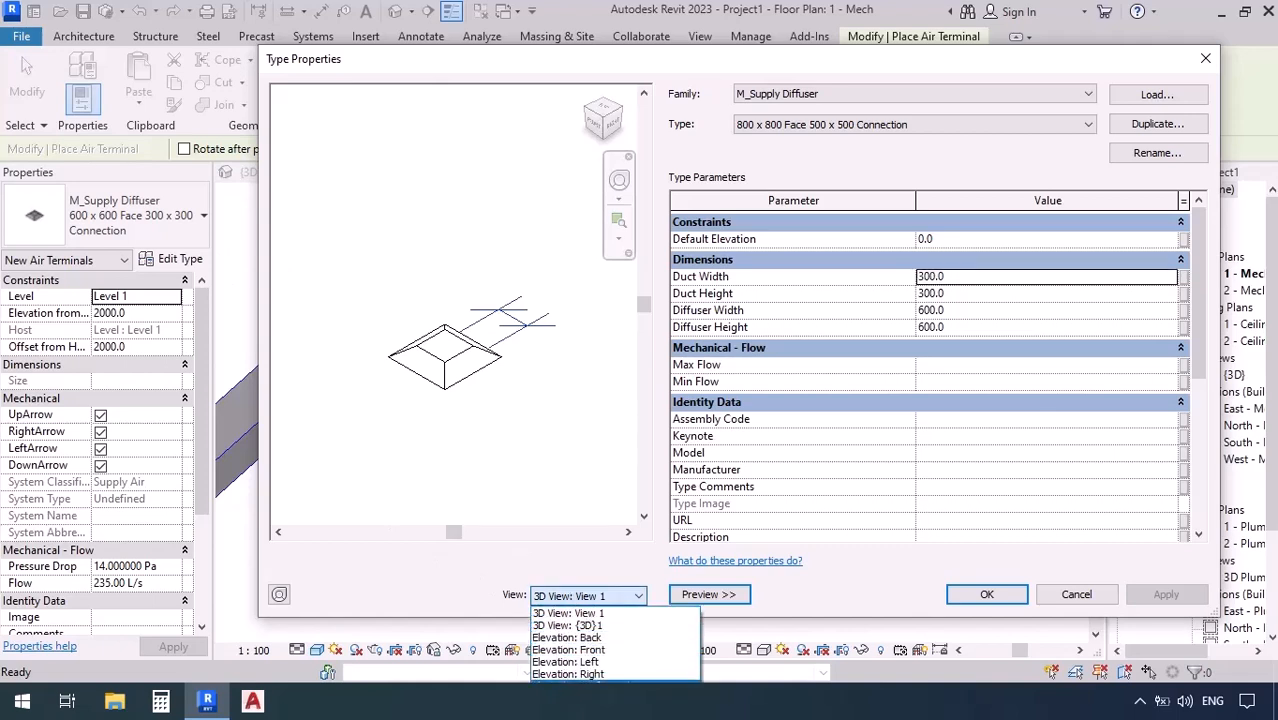
pyautogui.click(578, 686)
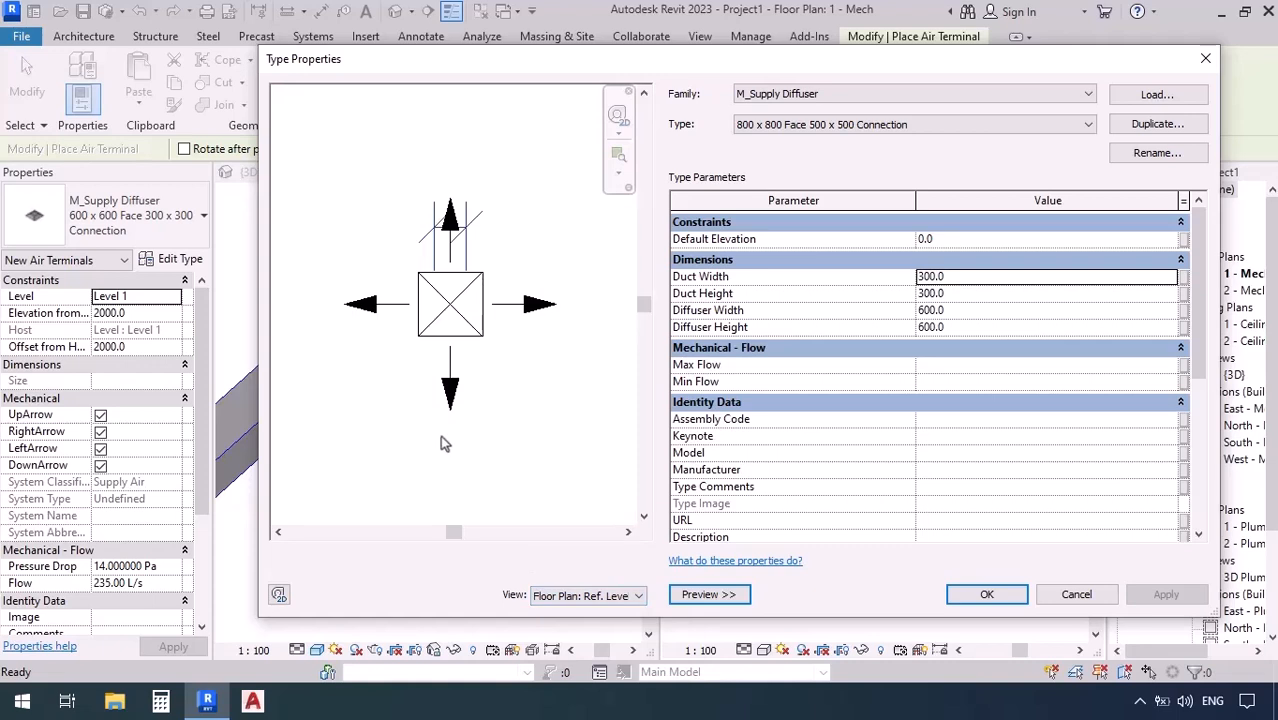
pyautogui.click(562, 596)
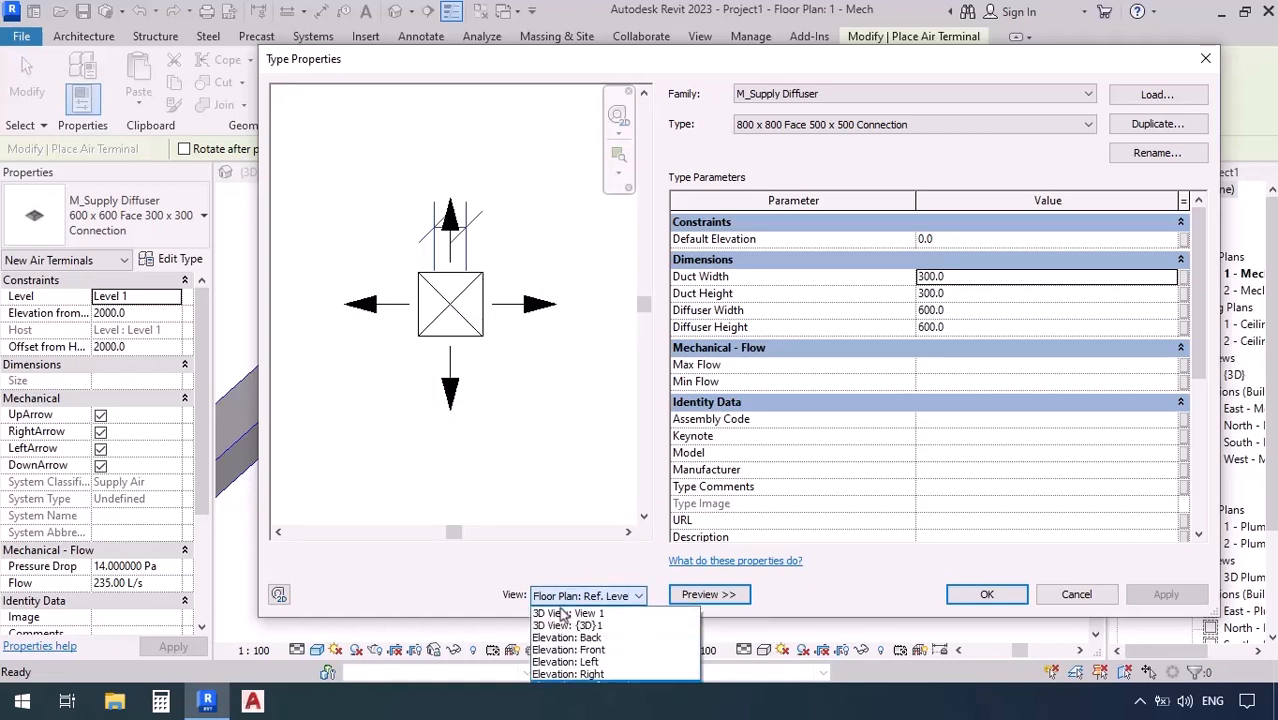
pyautogui.click(565, 613)
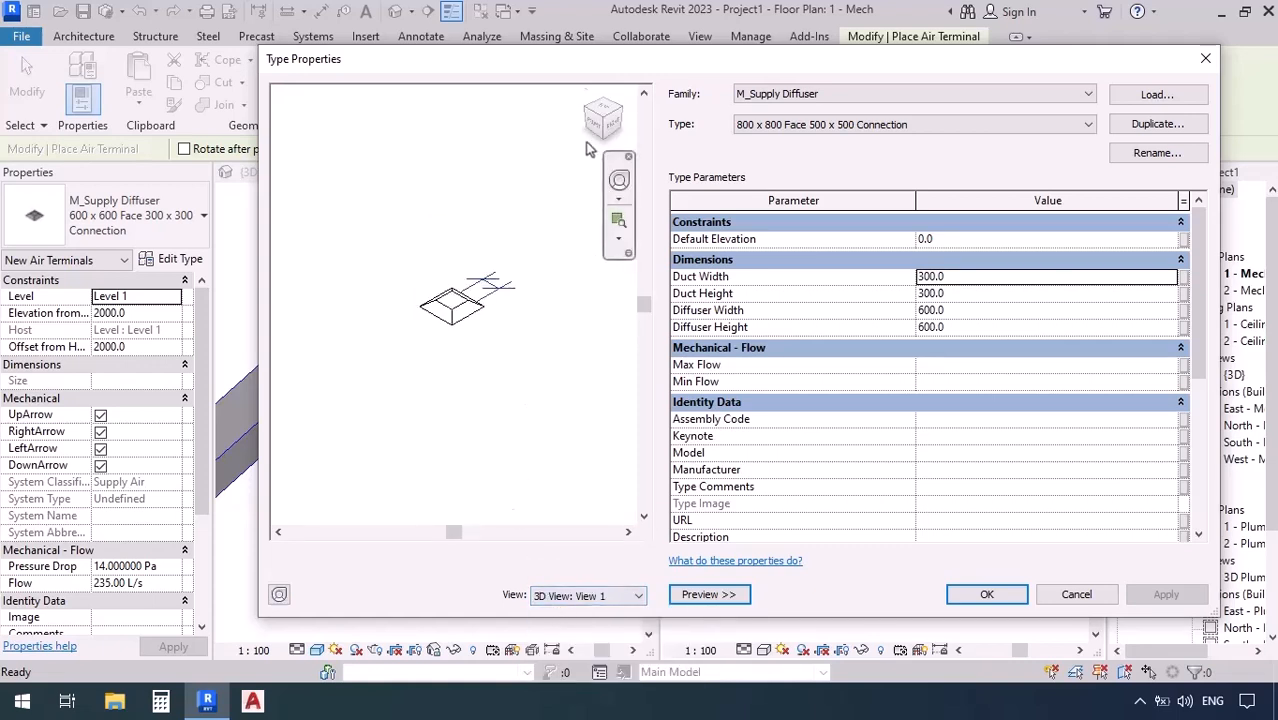
pyautogui.click(602, 113)
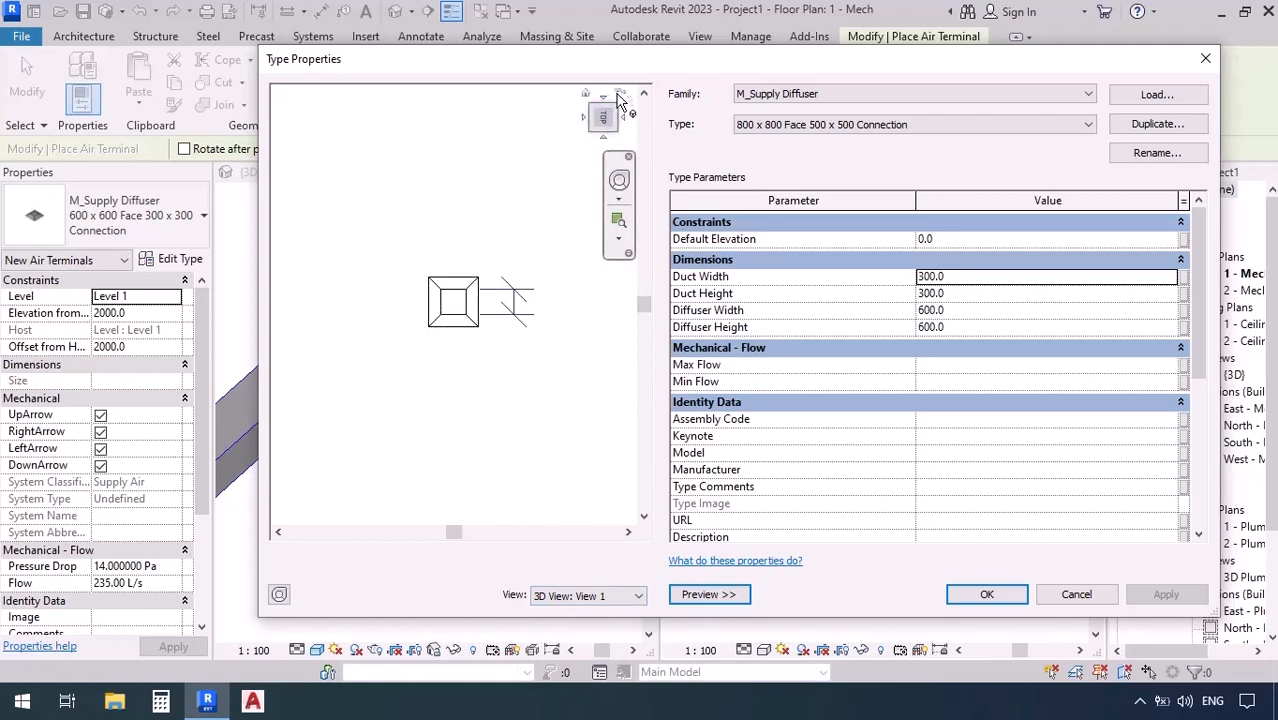
pyautogui.click(621, 93)
pyautogui.scroll(4, 433, 268)
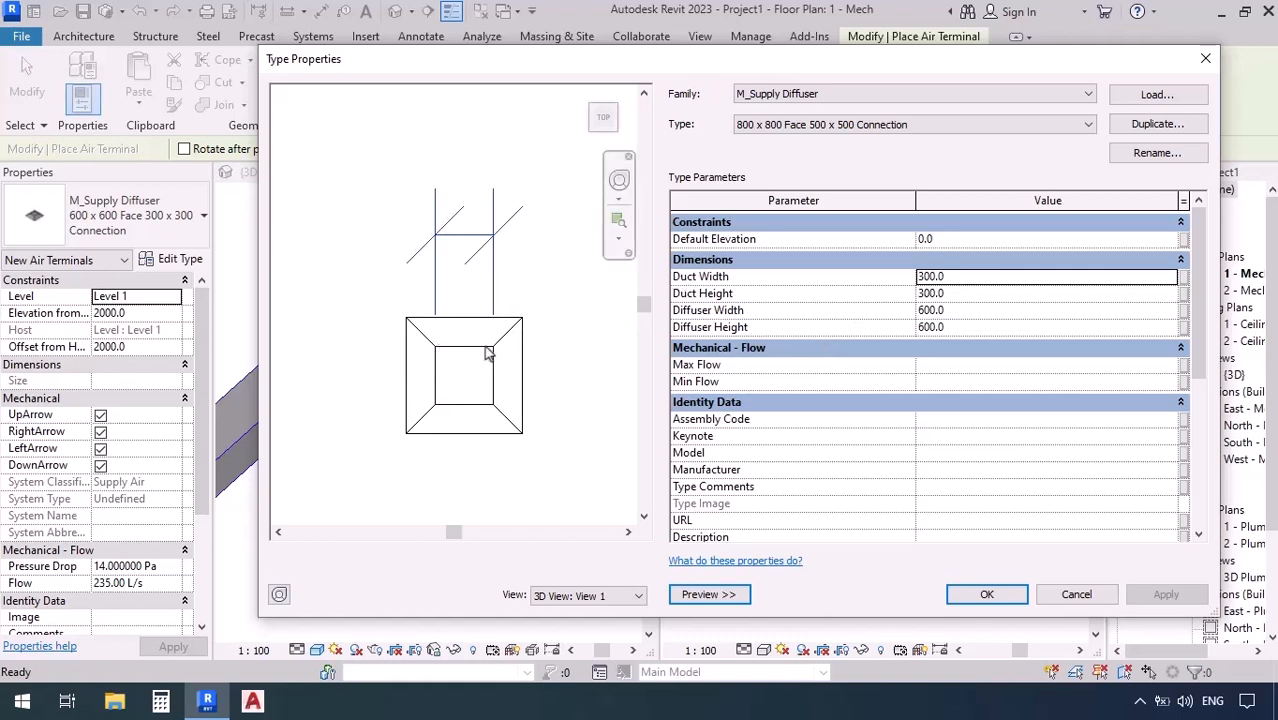
# Step: Check in the preview which dimensions Duct Height, Diffuser Width and Diffuser Height control
pyautogui.click(960, 294)
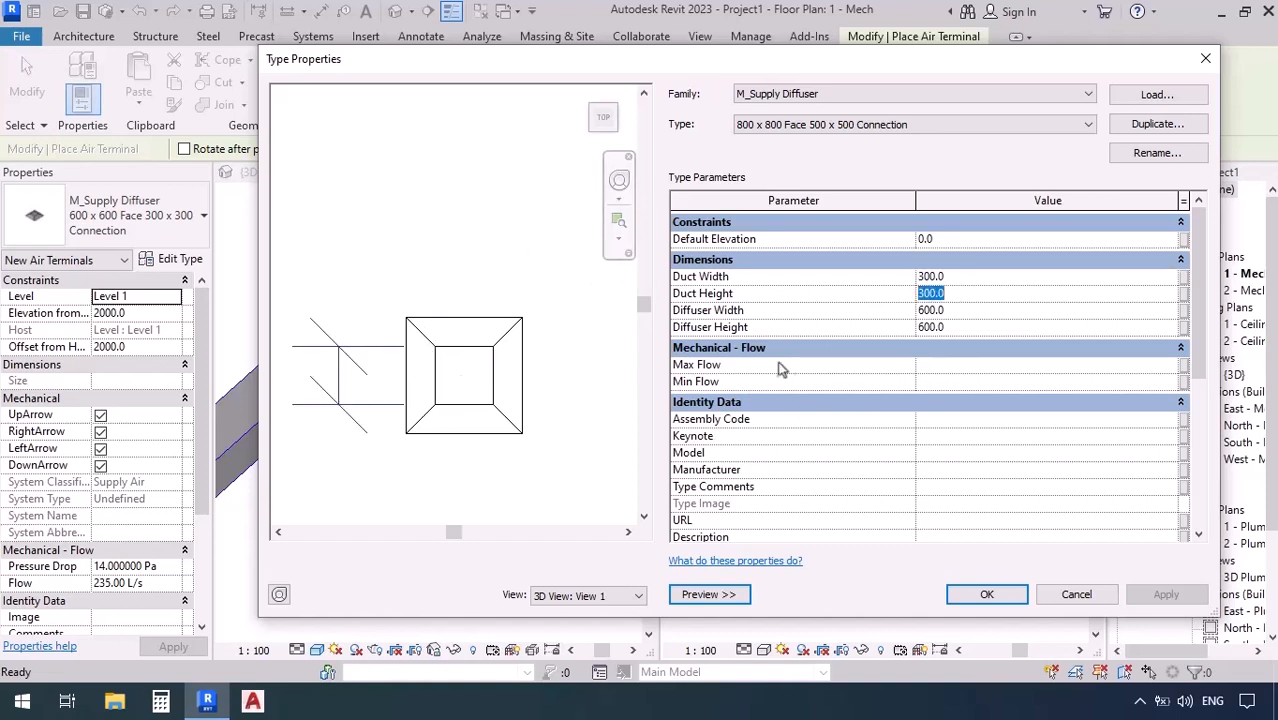
pyautogui.click(966, 312)
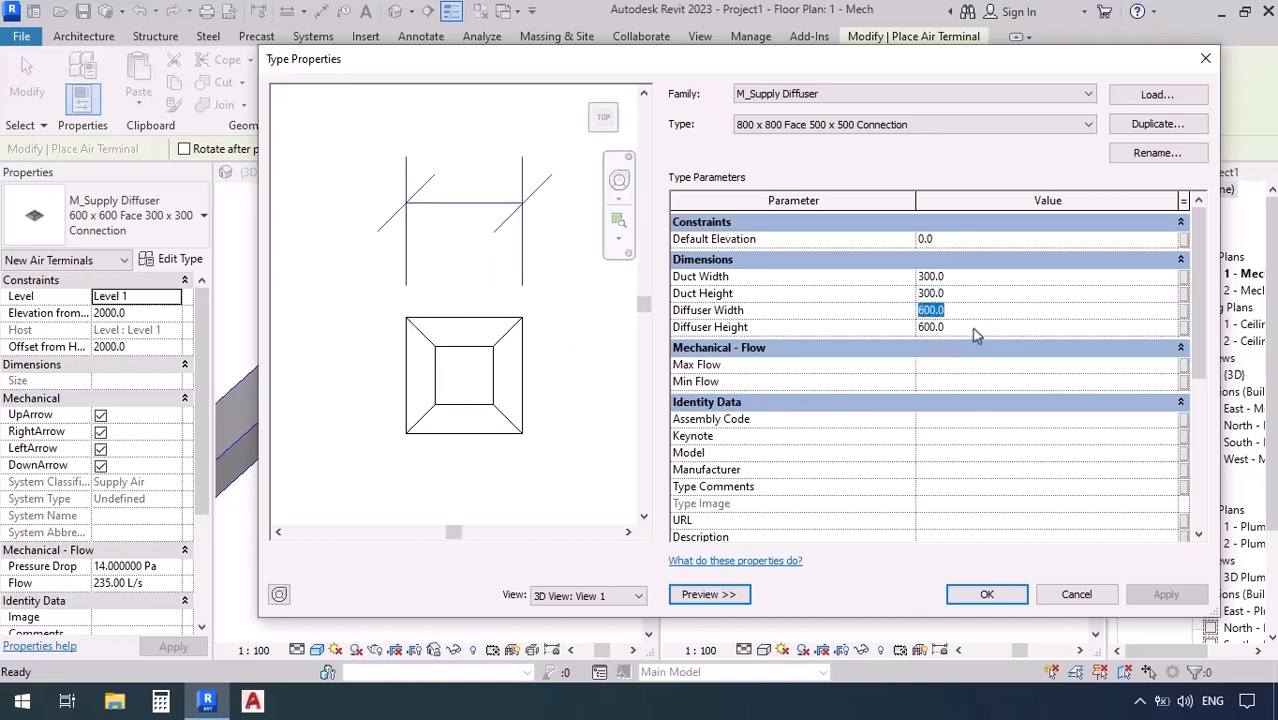
pyautogui.click(975, 331)
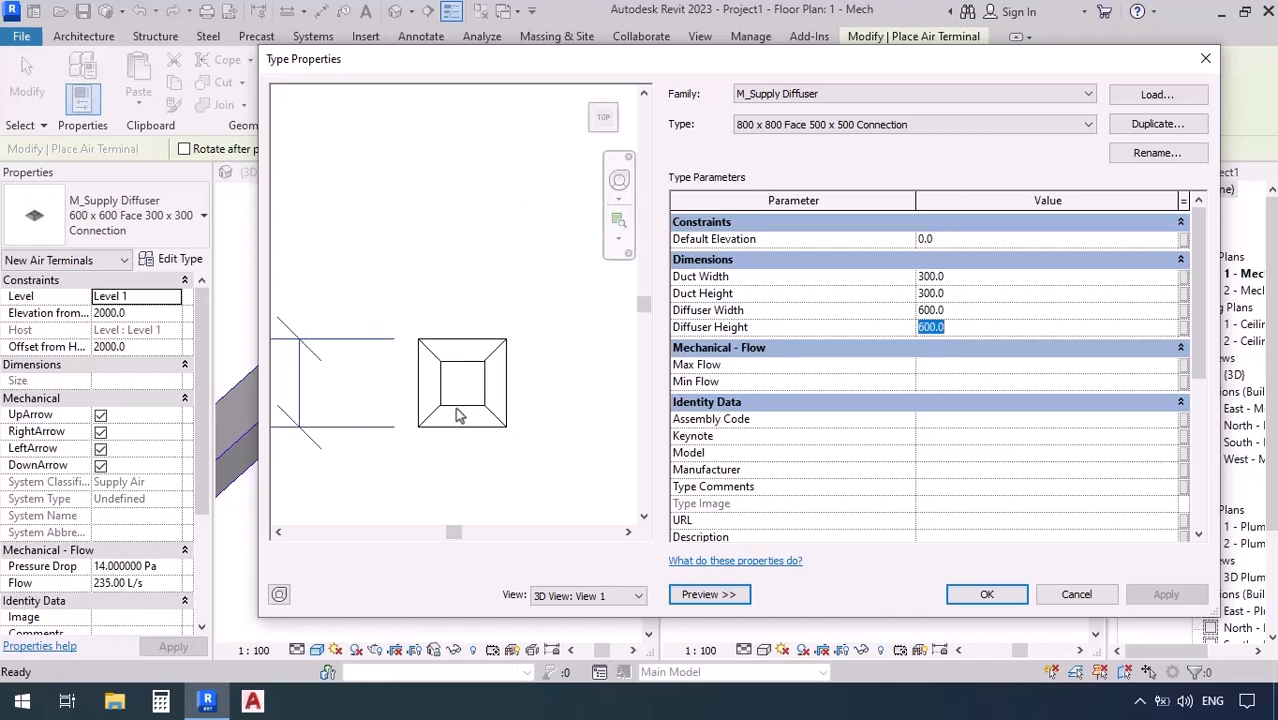
pyautogui.scroll(-1, 457, 416)
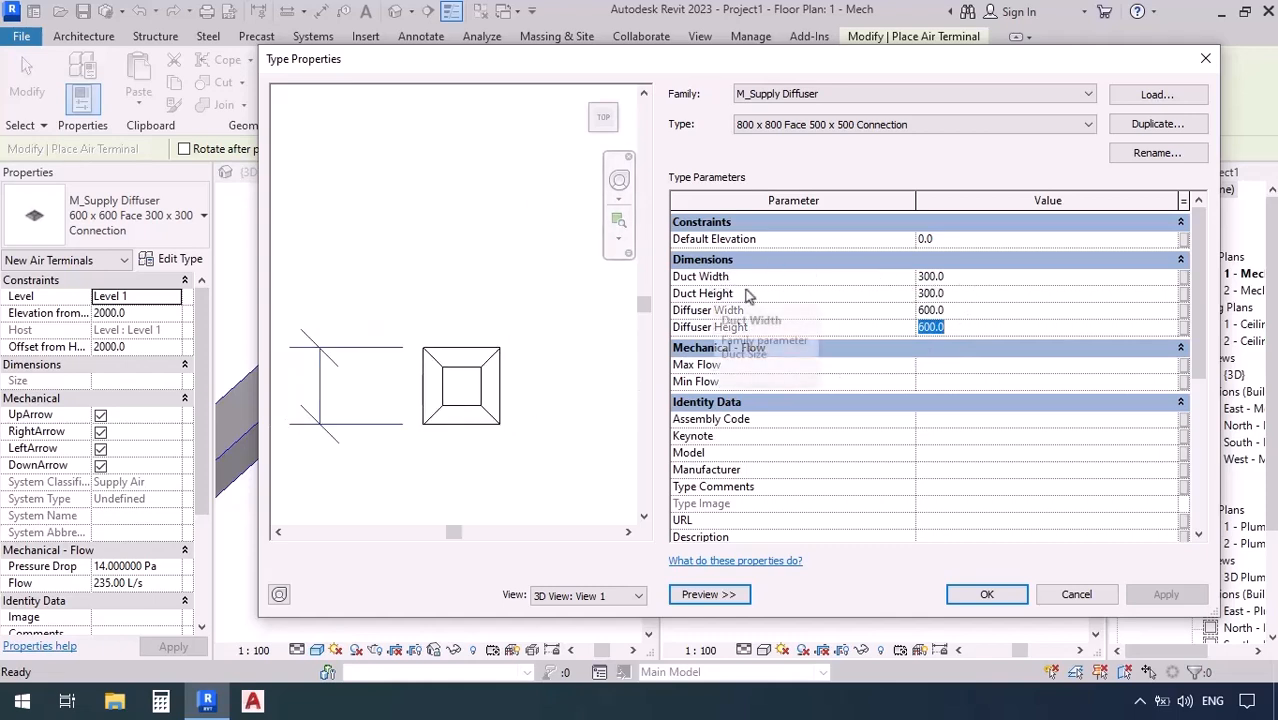
# Step: Set the new type's duct width and height to 500 and its diffuser width and height to 800
pyautogui.click(958, 279)
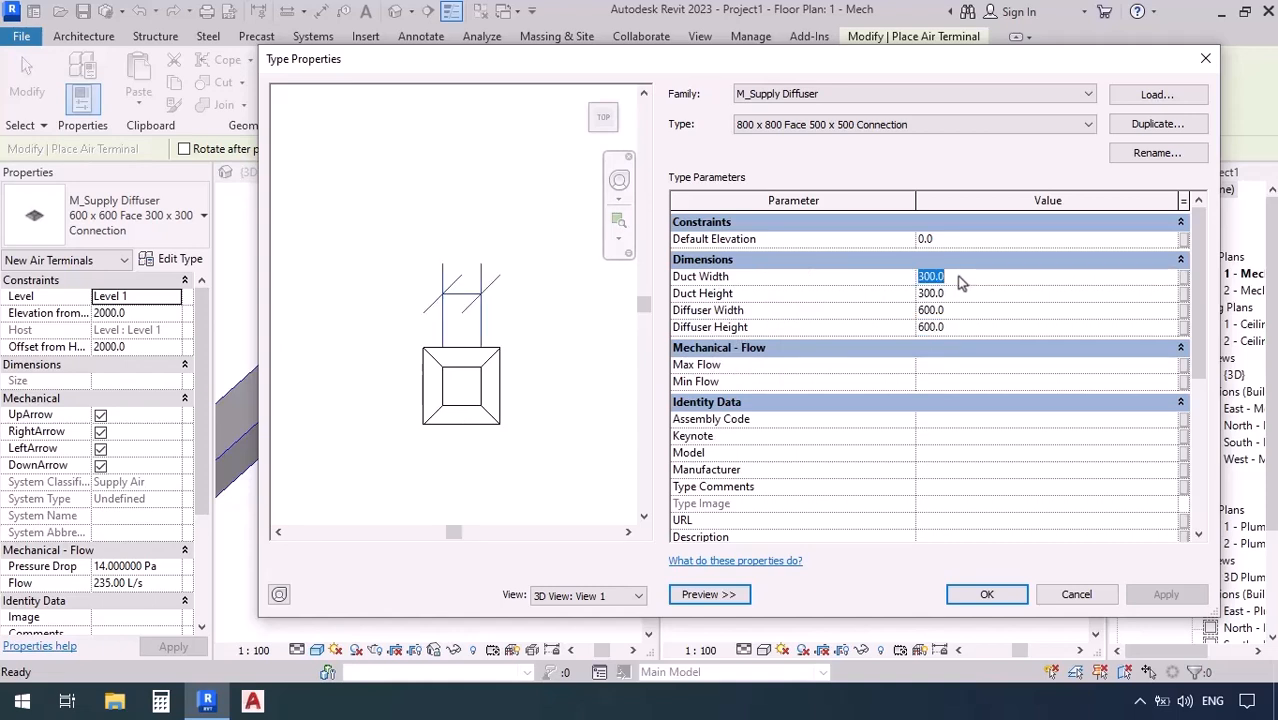
pyautogui.write('500')
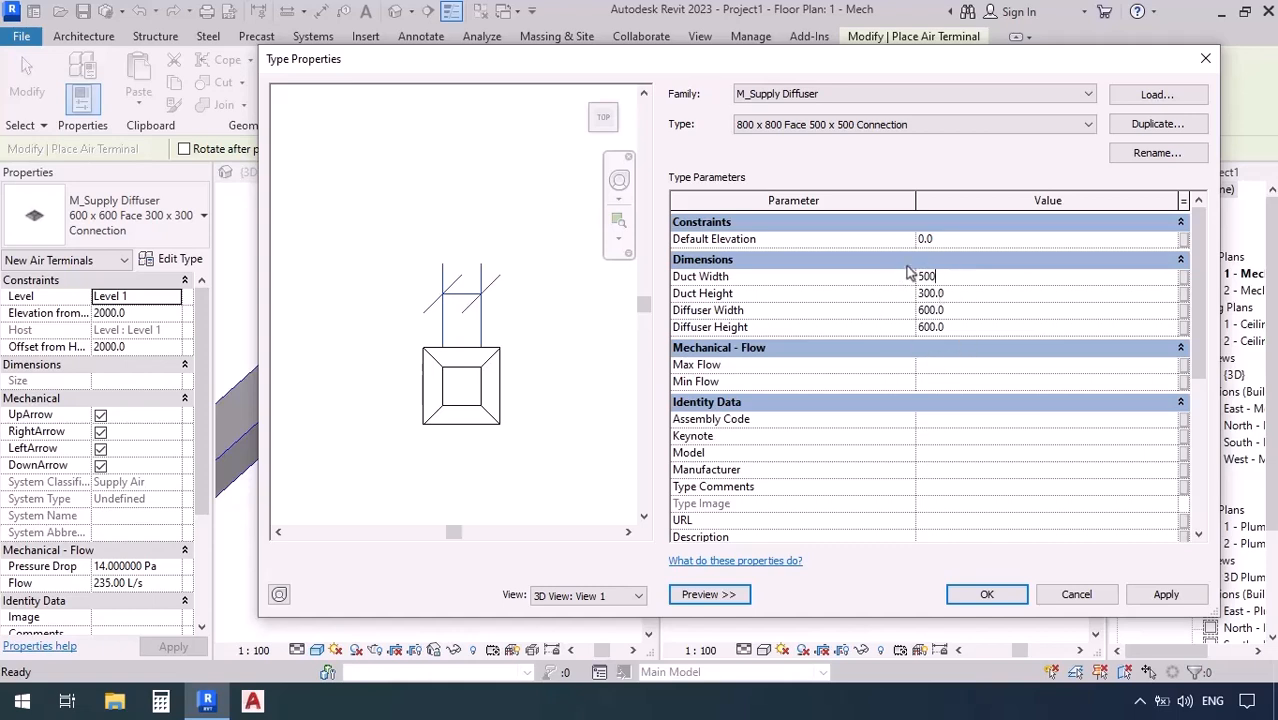
pyautogui.click(967, 312)
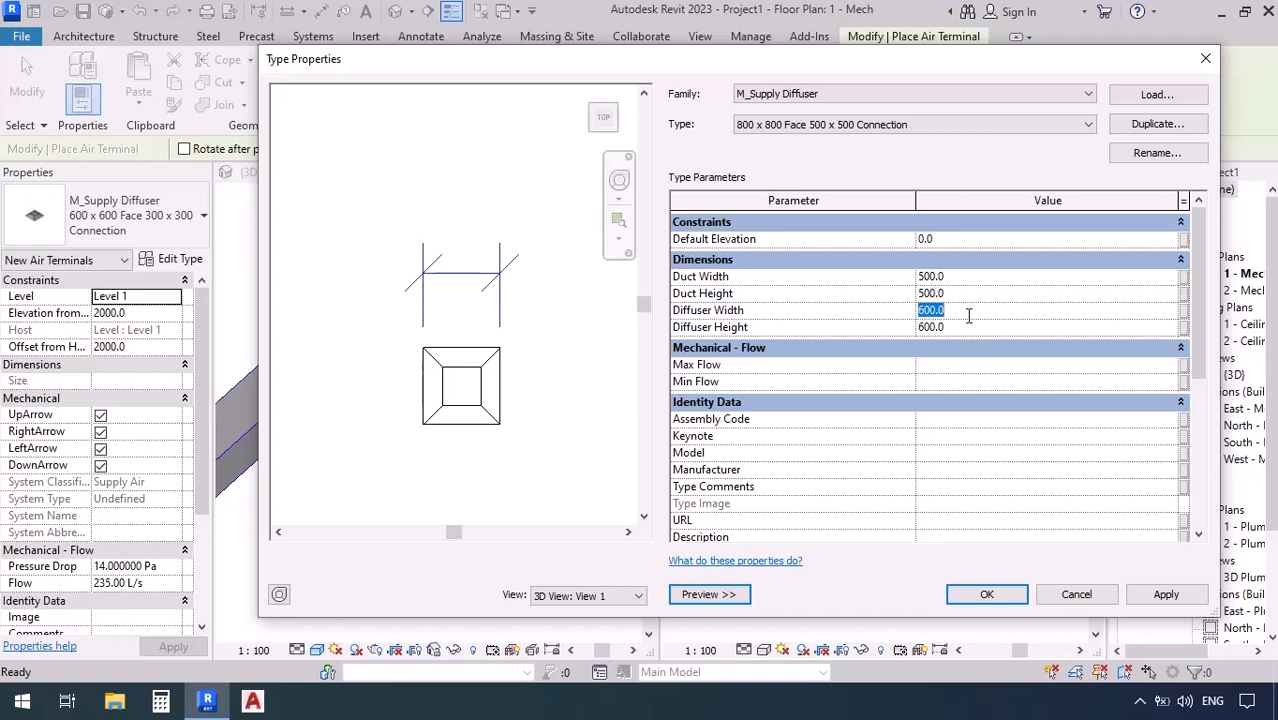
pyautogui.write('800')
pyautogui.press('Tab')
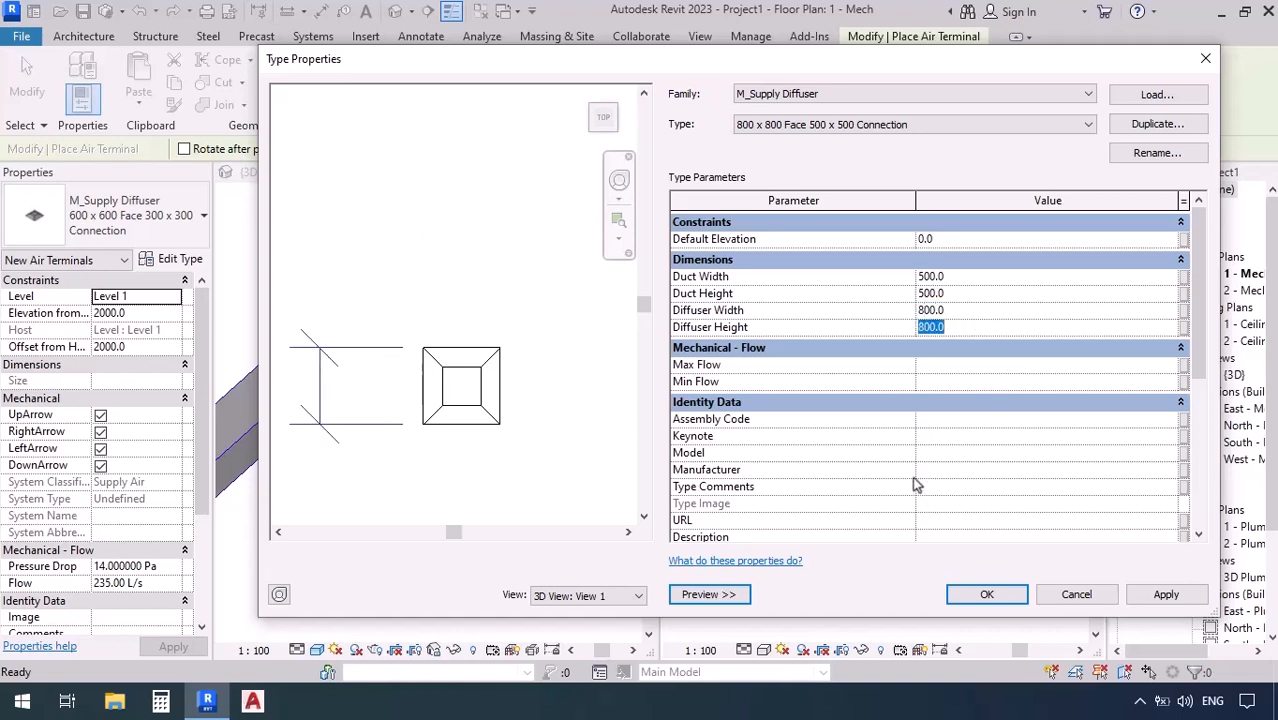
pyautogui.click(986, 596)
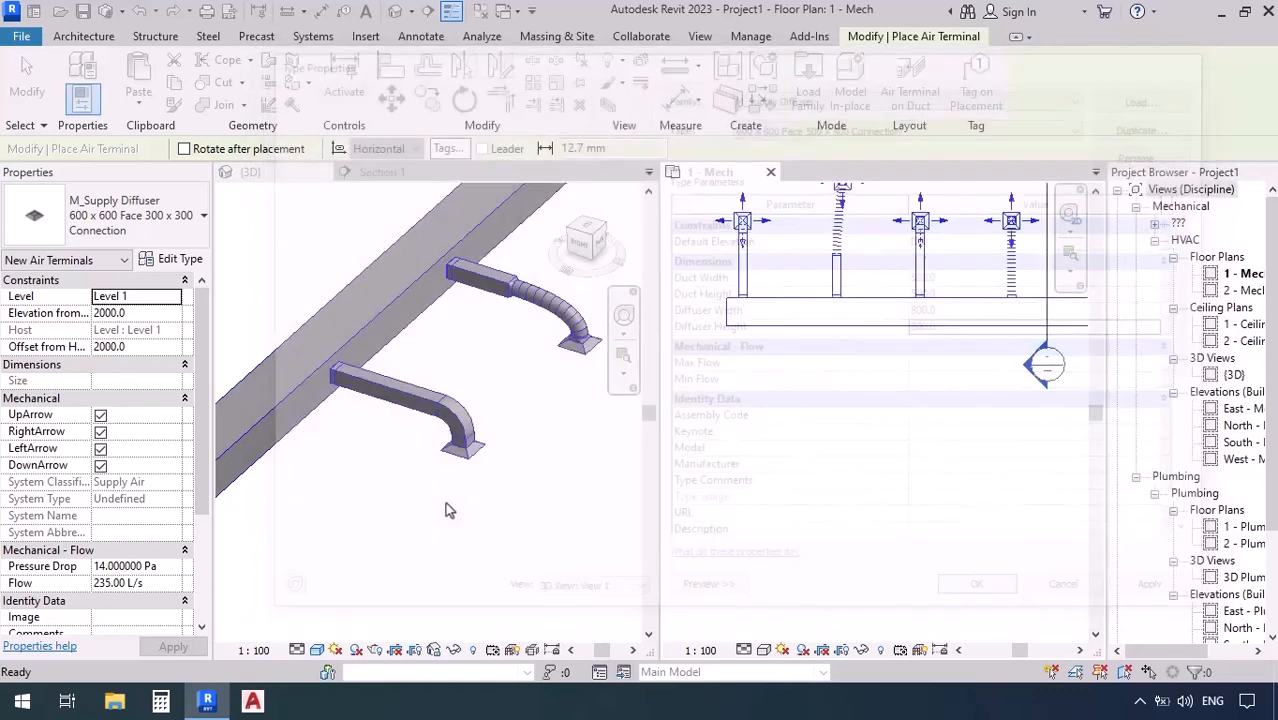
# Step: Place a supply diffuser of the 800 x 800 Face 500 x 500 Connection type at elevation 1500, below the main duct in plan
pyautogui.click(108, 210)
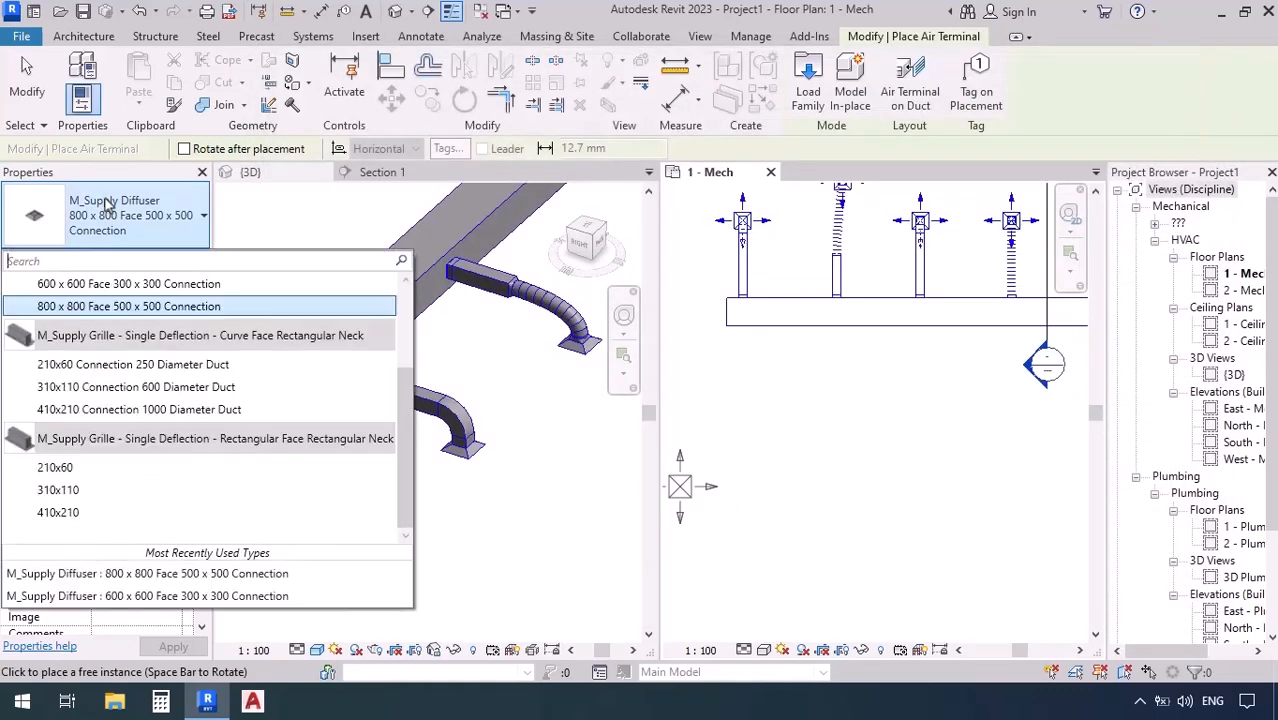
pyautogui.scroll(5, 108, 309)
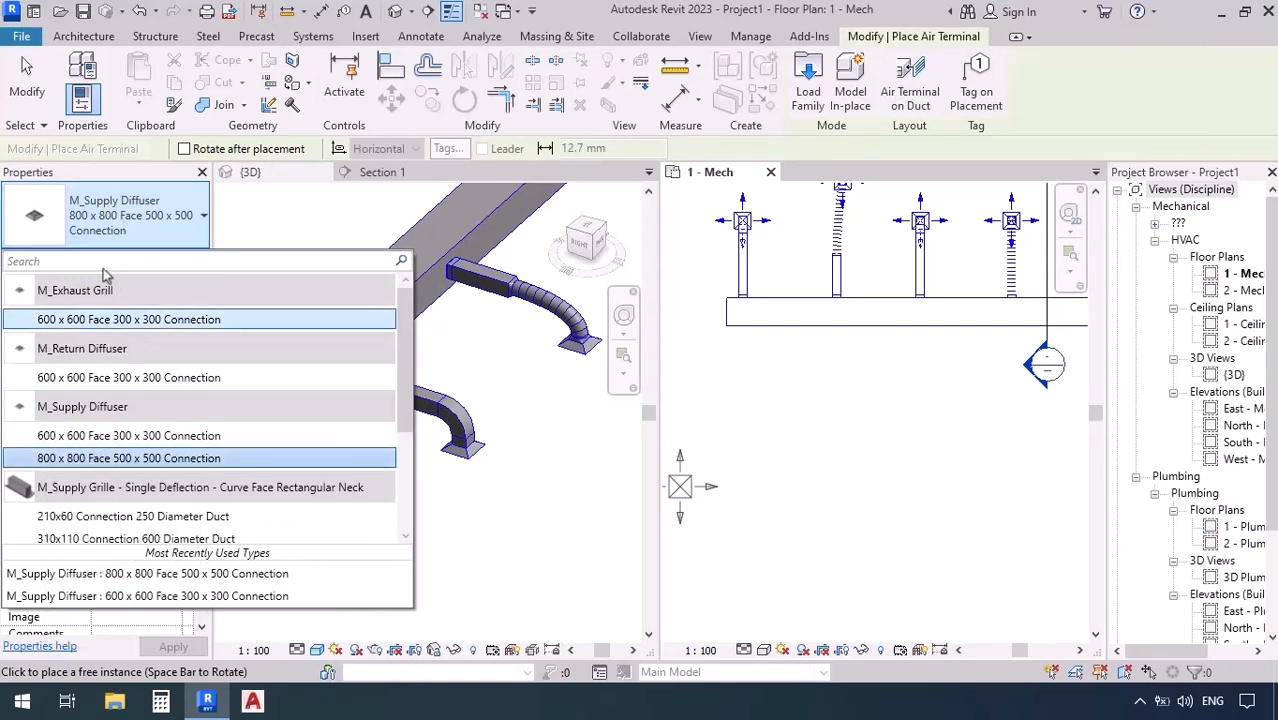
pyautogui.click(64, 459)
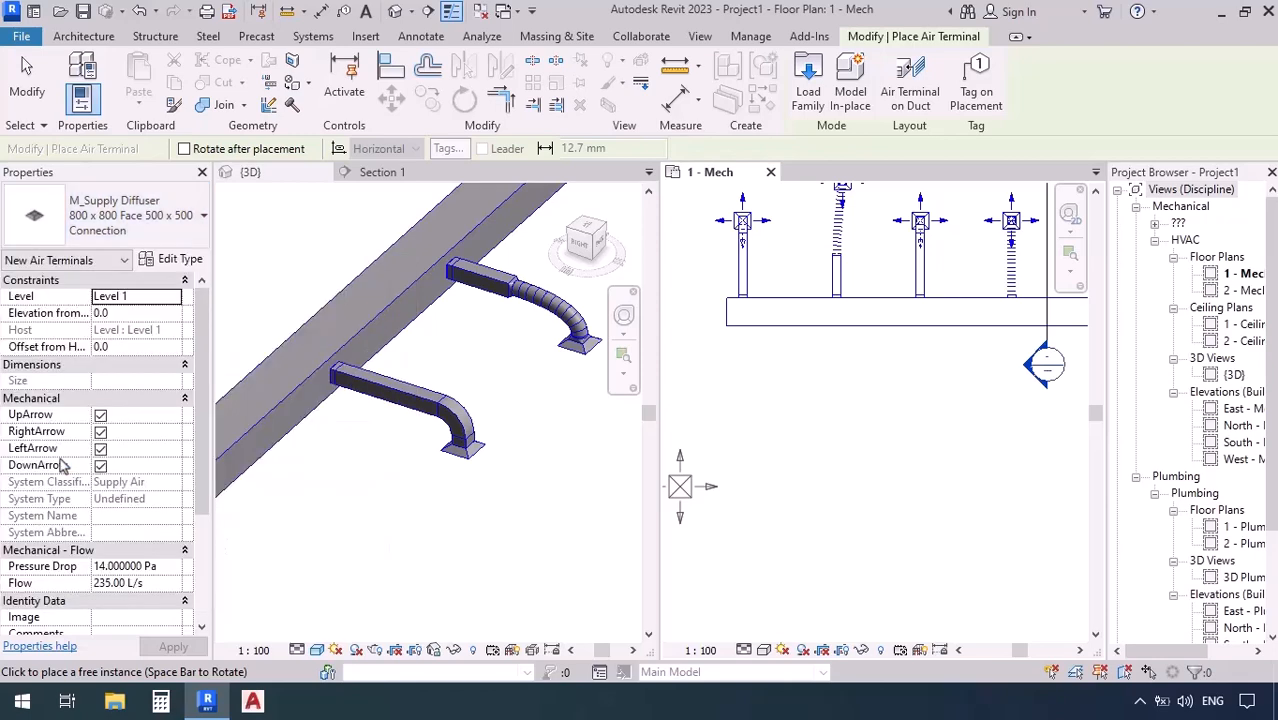
pyautogui.click(127, 314)
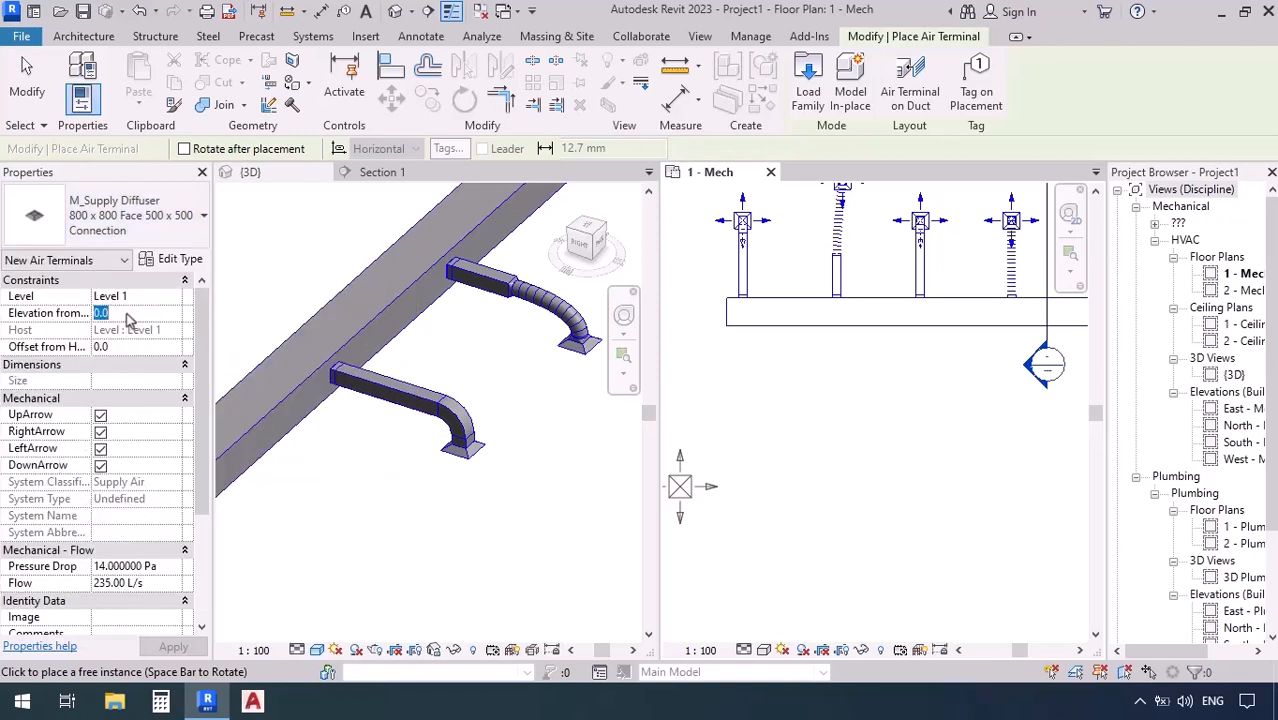
pyautogui.write('1500')
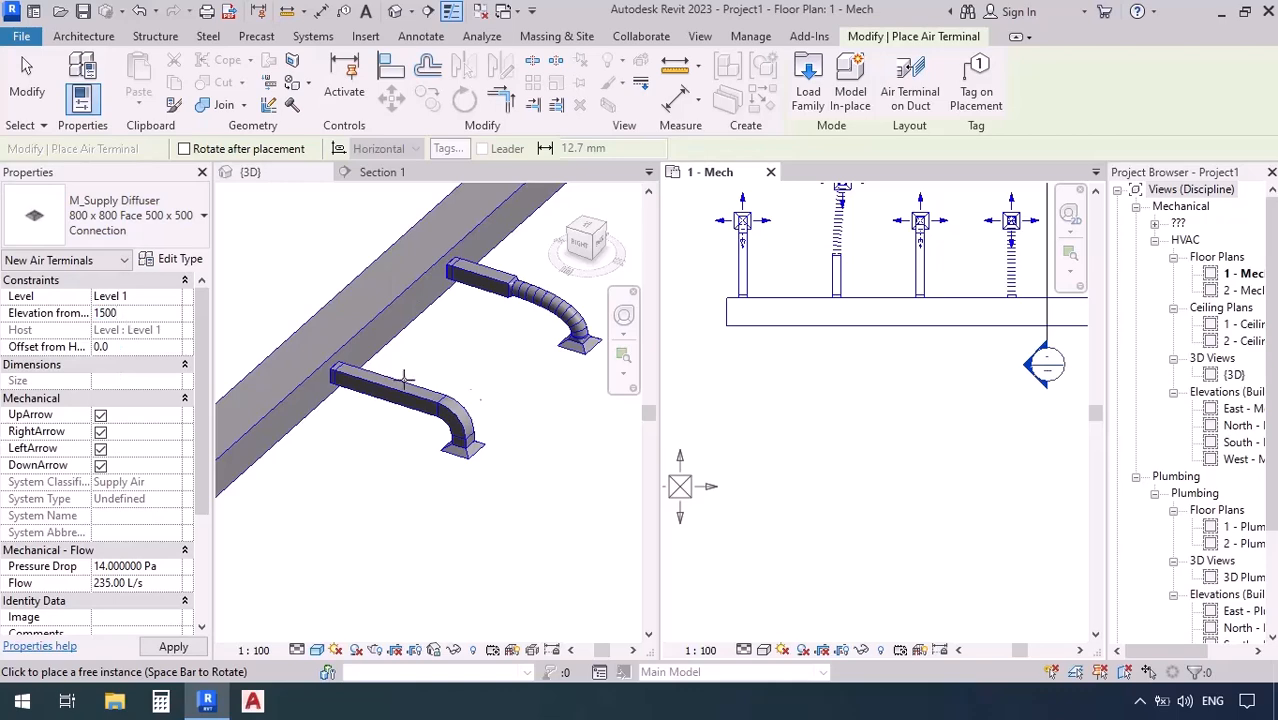
pyautogui.click(784, 434)
pyautogui.scroll(-3, 414, 534)
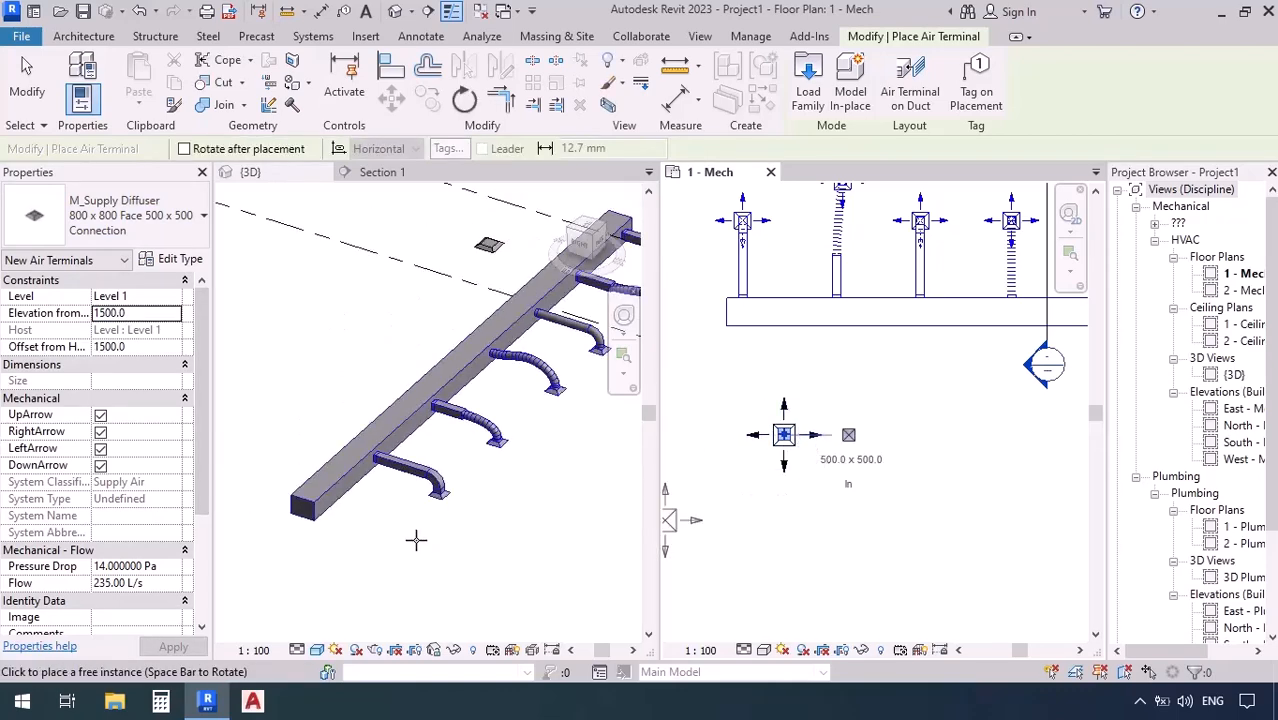
pyautogui.press('Escape')
pyautogui.press('Escape')
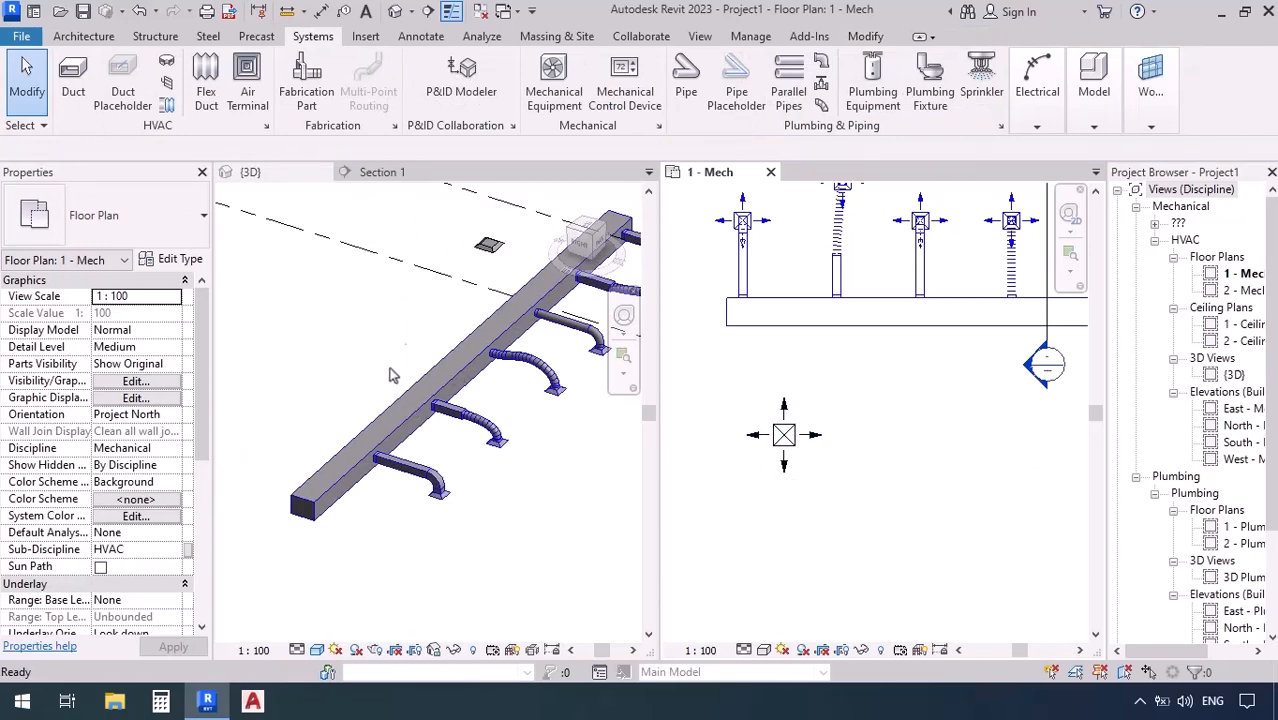
# Step: Check the placed 800 x 800 diffuser's position relative to the main duct in the 3D view
pyautogui.click(486, 248)
pyautogui.click(488, 245)
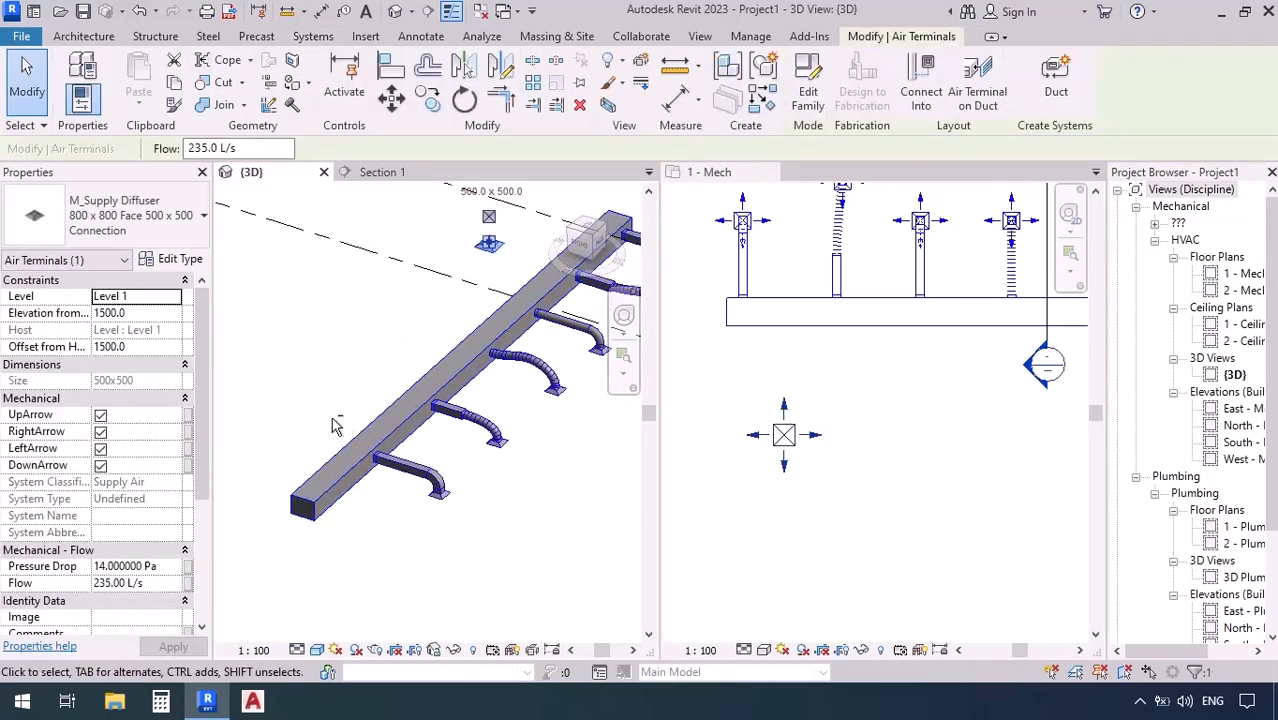
pyautogui.keyDown('shift'); pyautogui.moveTo(335, 425); pyautogui.dragTo(434, 497, button='middle'); pyautogui.keyUp('shift')
pyautogui.click(476, 490)
# Step: Draw a 500 x 500 rectangular duct at 2750 mm middle elevation from the main duct's centerline to the 800 x 800 diffuser's center
pyautogui.scroll(1, 846, 438)
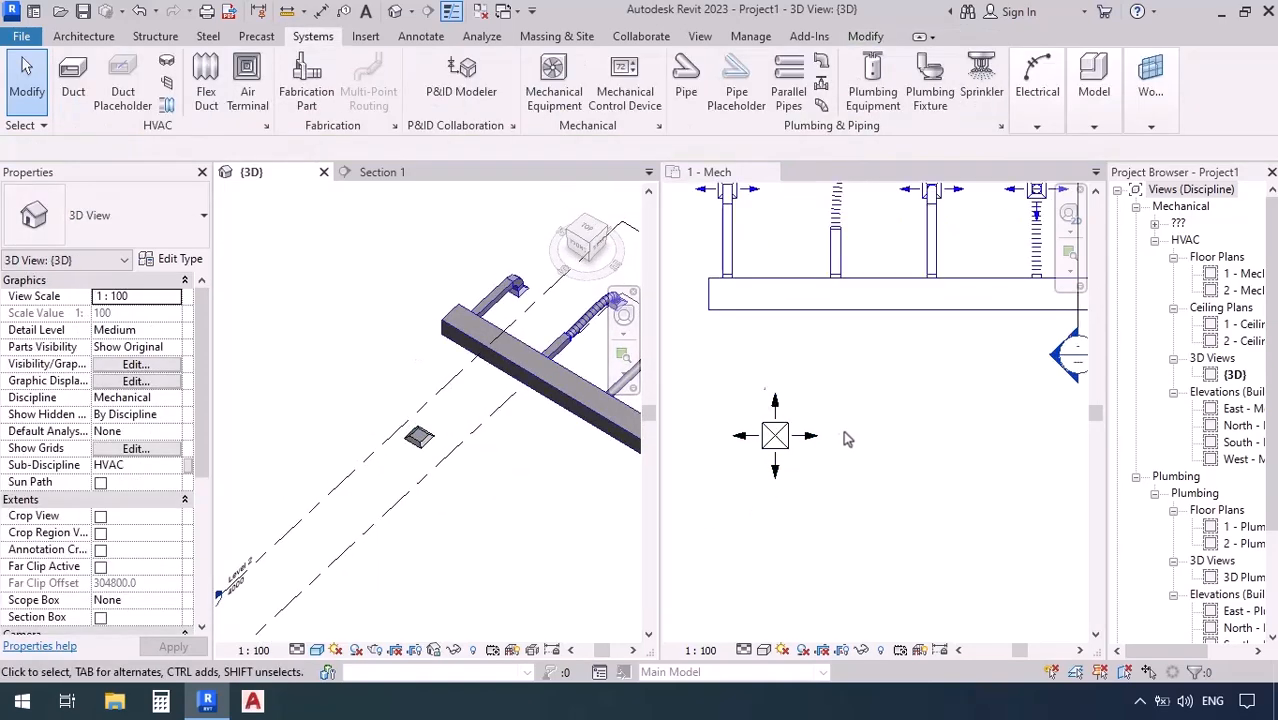
pyautogui.scroll(1, 846, 438)
pyautogui.click(744, 350)
pyautogui.moveTo(755, 366); pyautogui.dragTo(819, 402, button='middle')
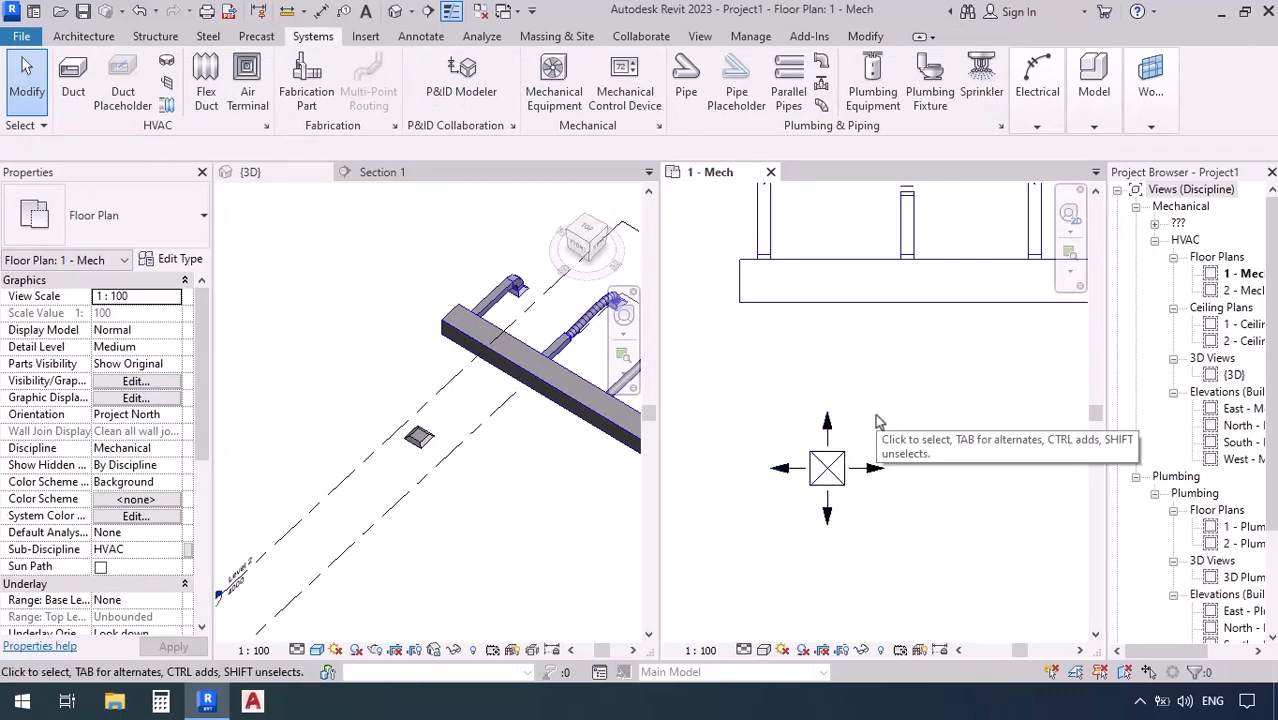
pyautogui.click(73, 80)
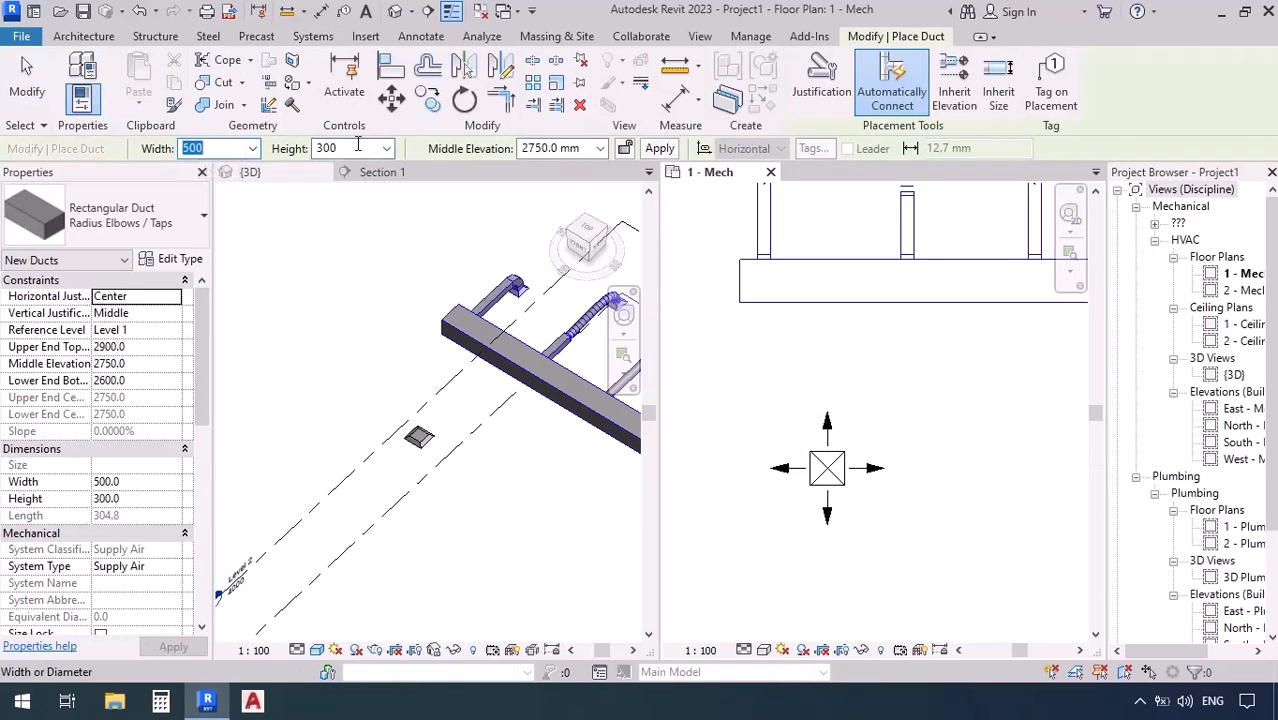
pyautogui.click(353, 147)
pyautogui.write('500')
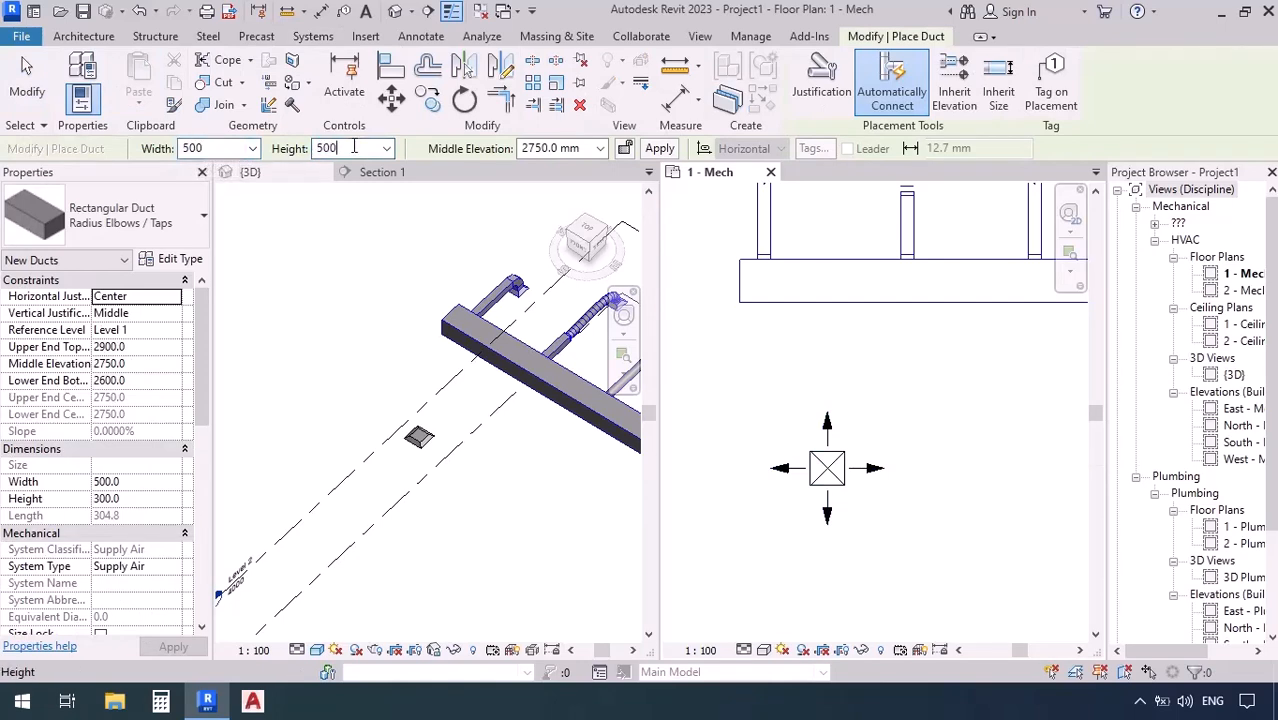
pyautogui.press('Return')
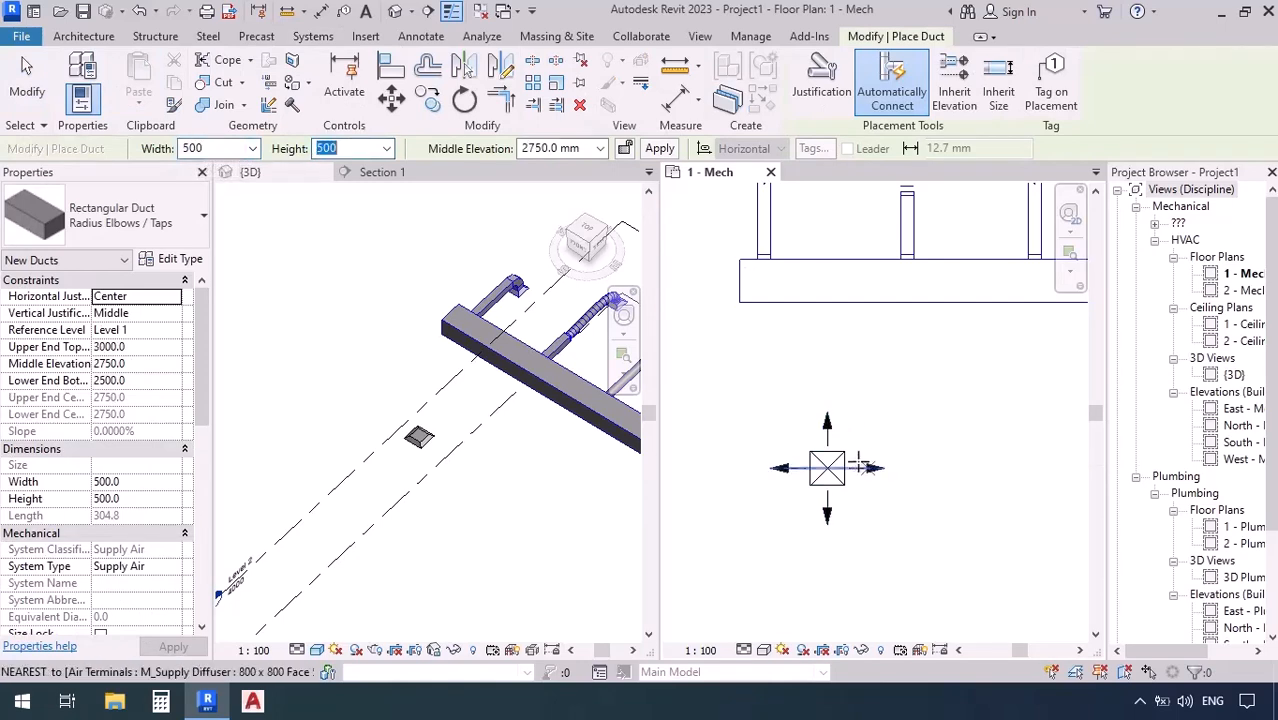
pyautogui.click(822, 282)
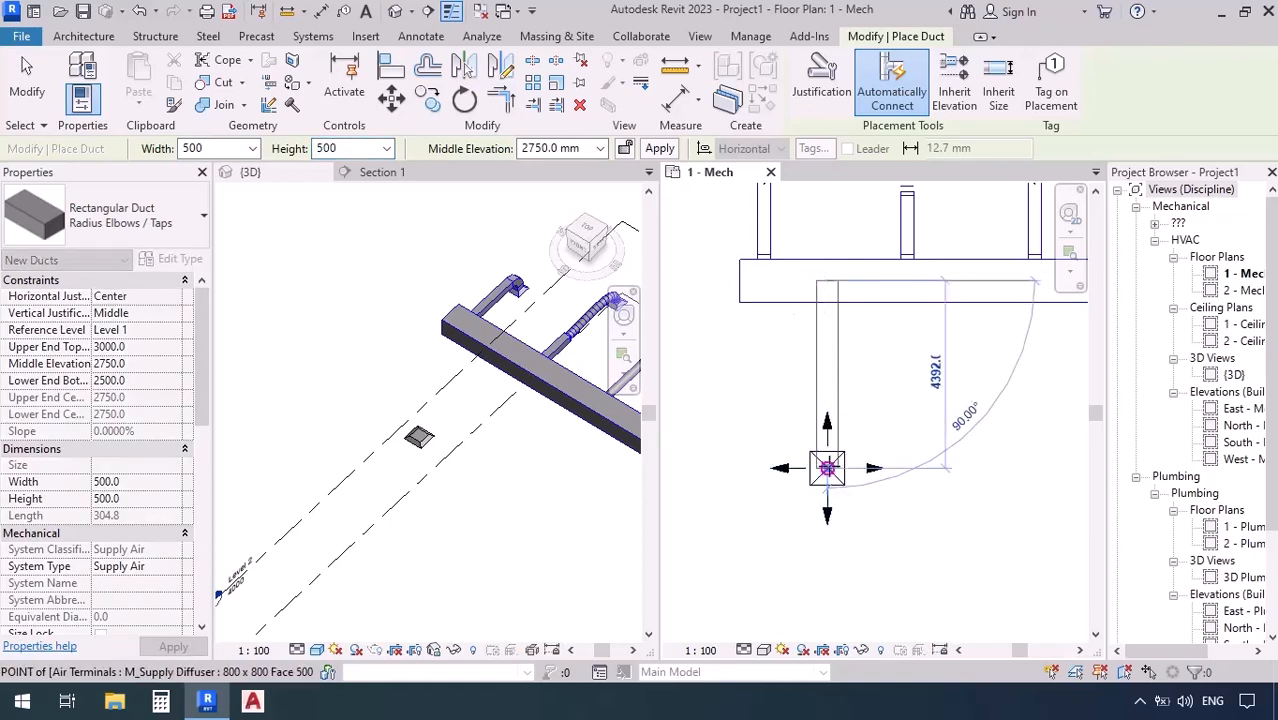
pyautogui.click(827, 468)
pyautogui.press('Escape')
pyautogui.press('Escape')
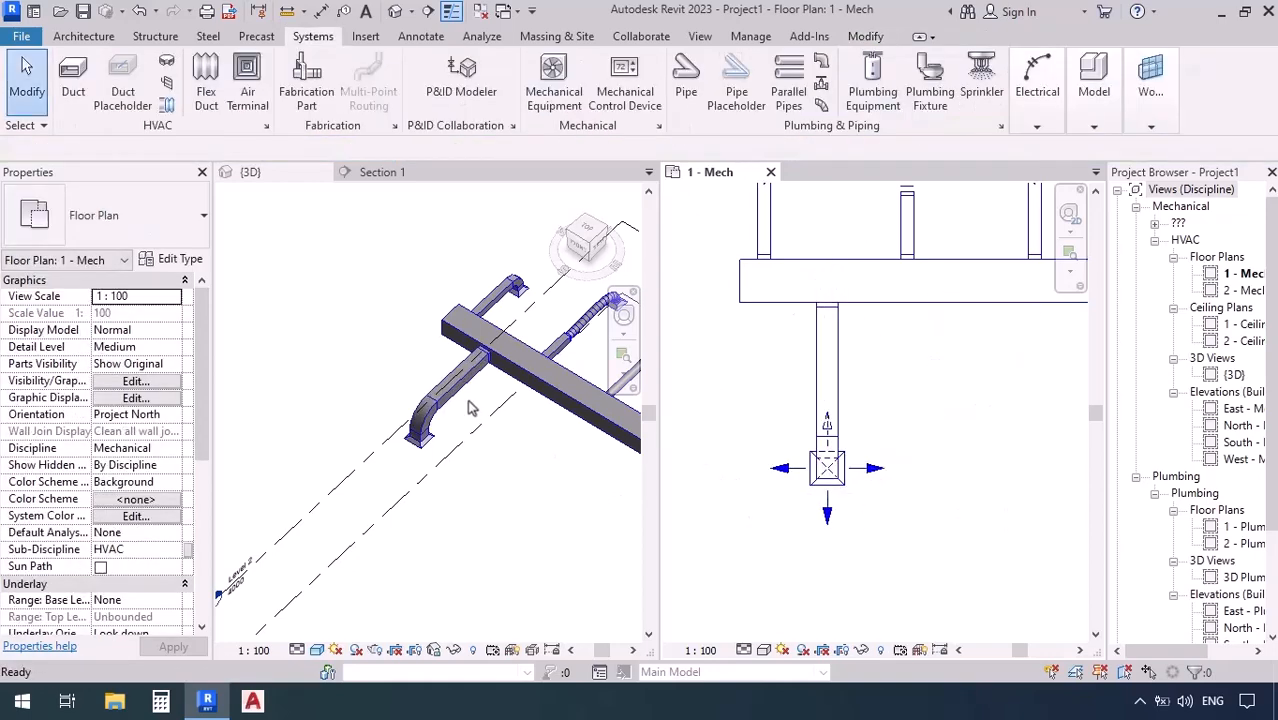
# Step: Examine in 3D the new branch's connection to its diffuser and the rectangular-to-round transition on the round duct's diffuser
pyautogui.scroll(4, 467, 399)
pyautogui.scroll(-5, 468, 403)
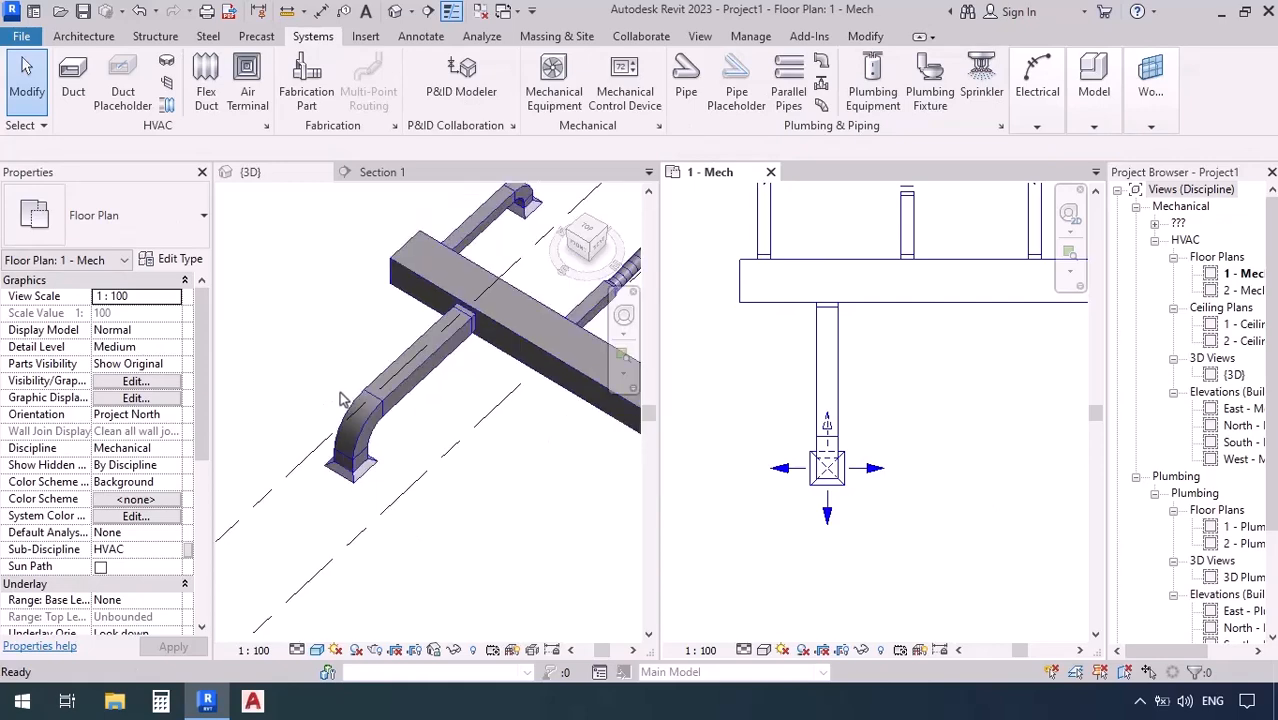
pyautogui.scroll(-2, 745, 428)
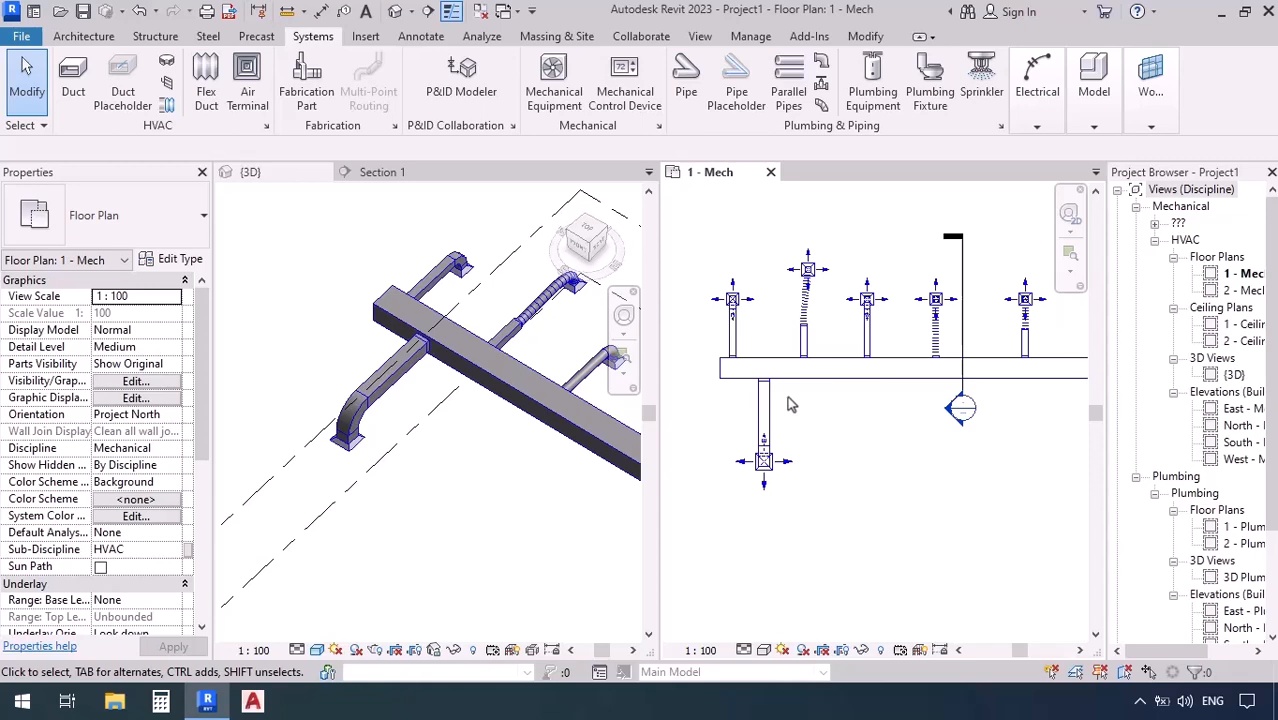
pyautogui.scroll(6, 517, 463)
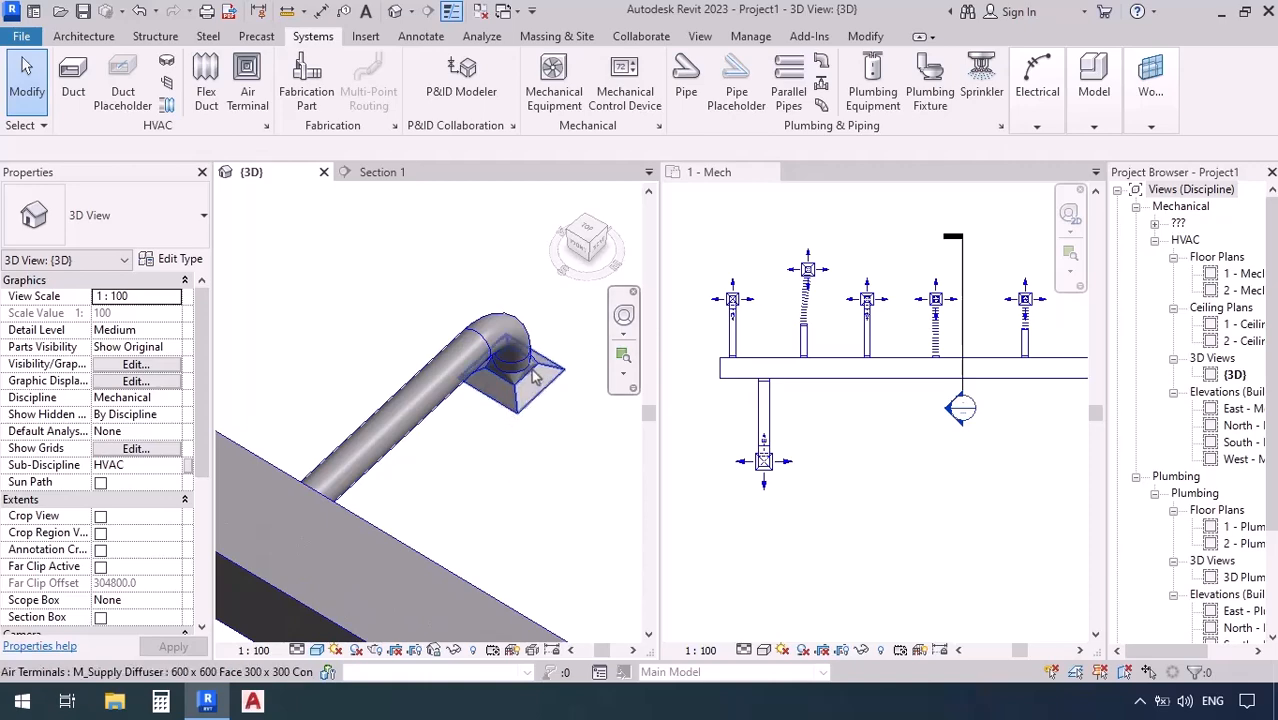
pyautogui.scroll(2, 513, 390)
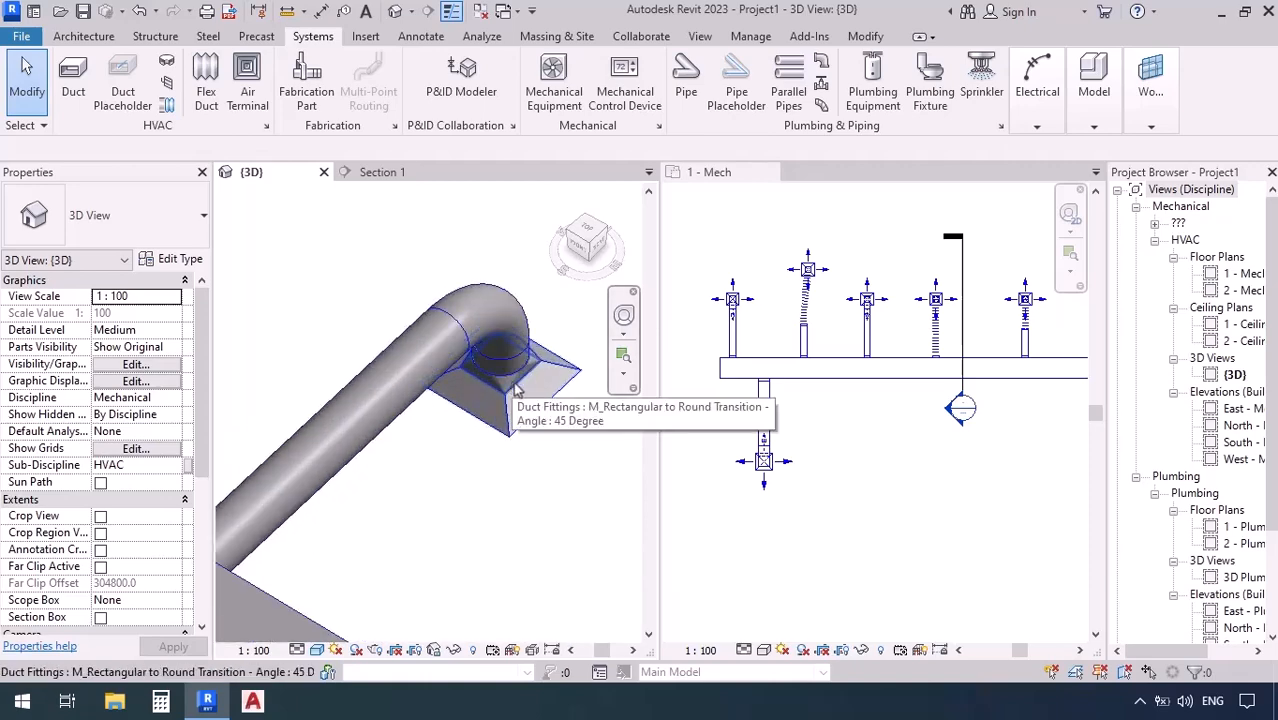
pyautogui.scroll(-5, 519, 370)
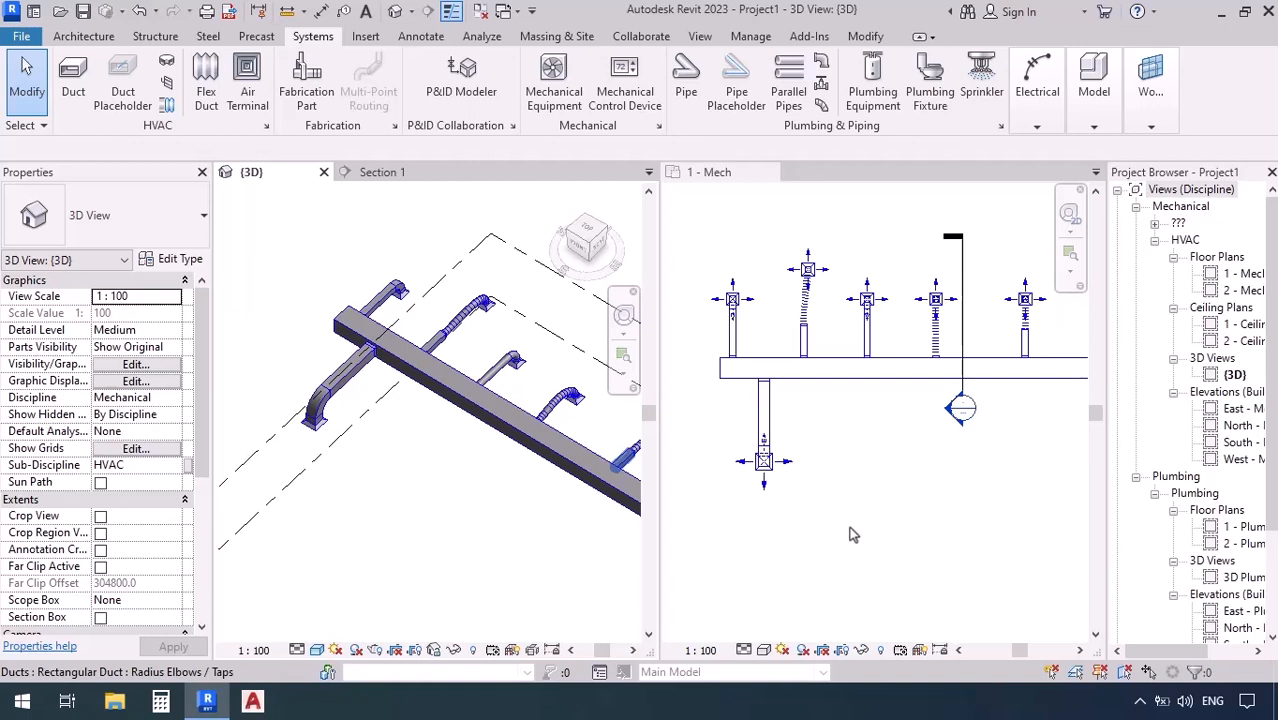
# Step: Start loading a family and browse to the library folder English > US > Mechanical > MEP > Air-Side Components > Air Terminals
pyautogui.click(365, 36)
pyautogui.click(736, 82)
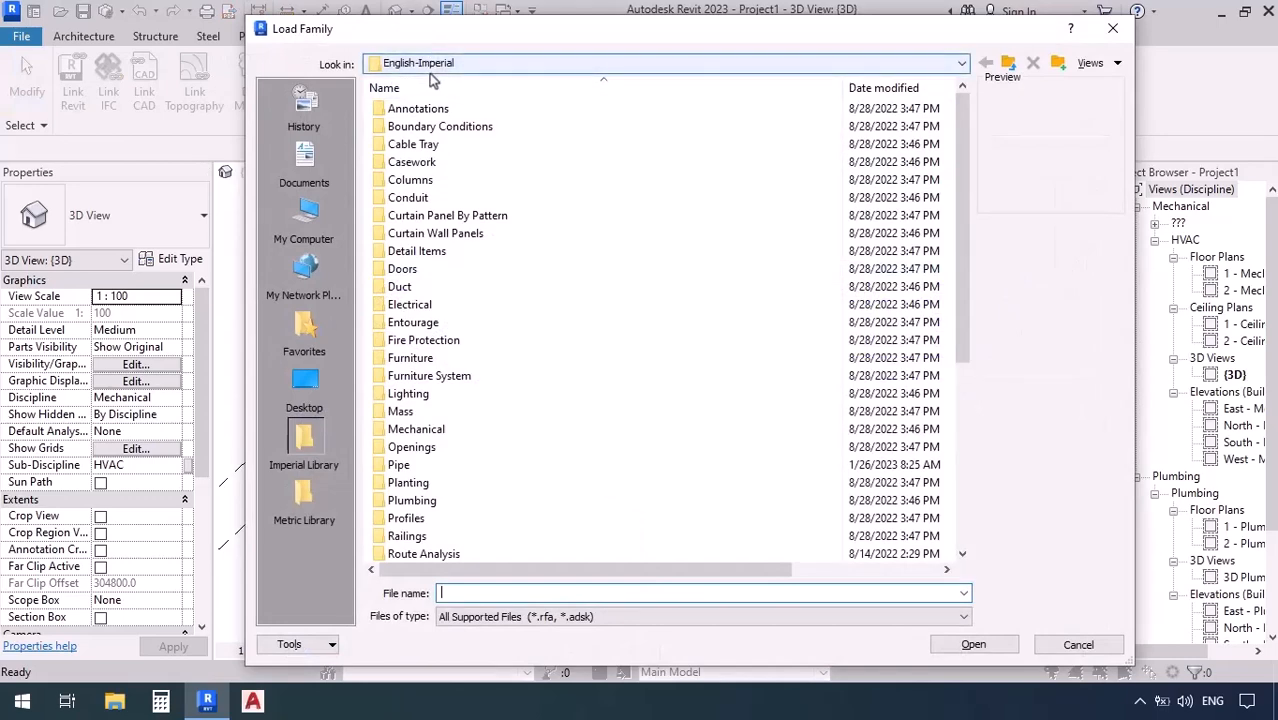
pyautogui.click(1008, 62)
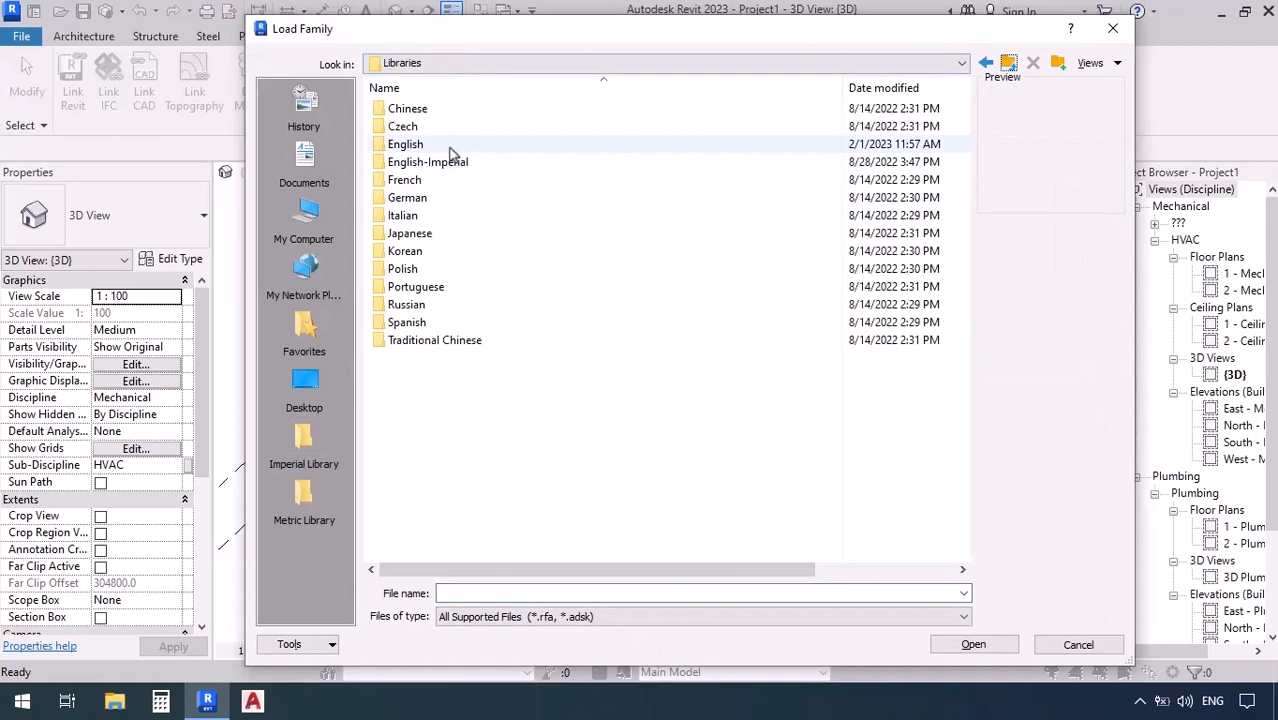
pyautogui.doubleClick(450, 150)
pyautogui.doubleClick(400, 165)
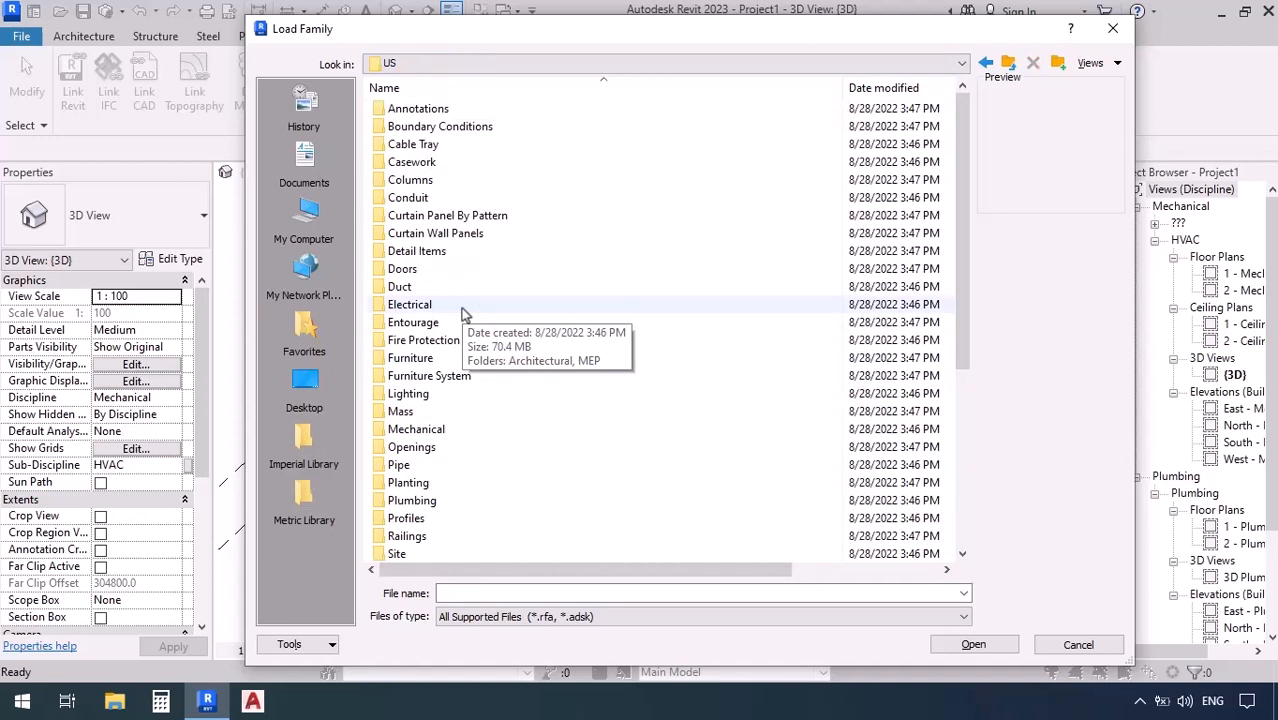
pyautogui.doubleClick(446, 430)
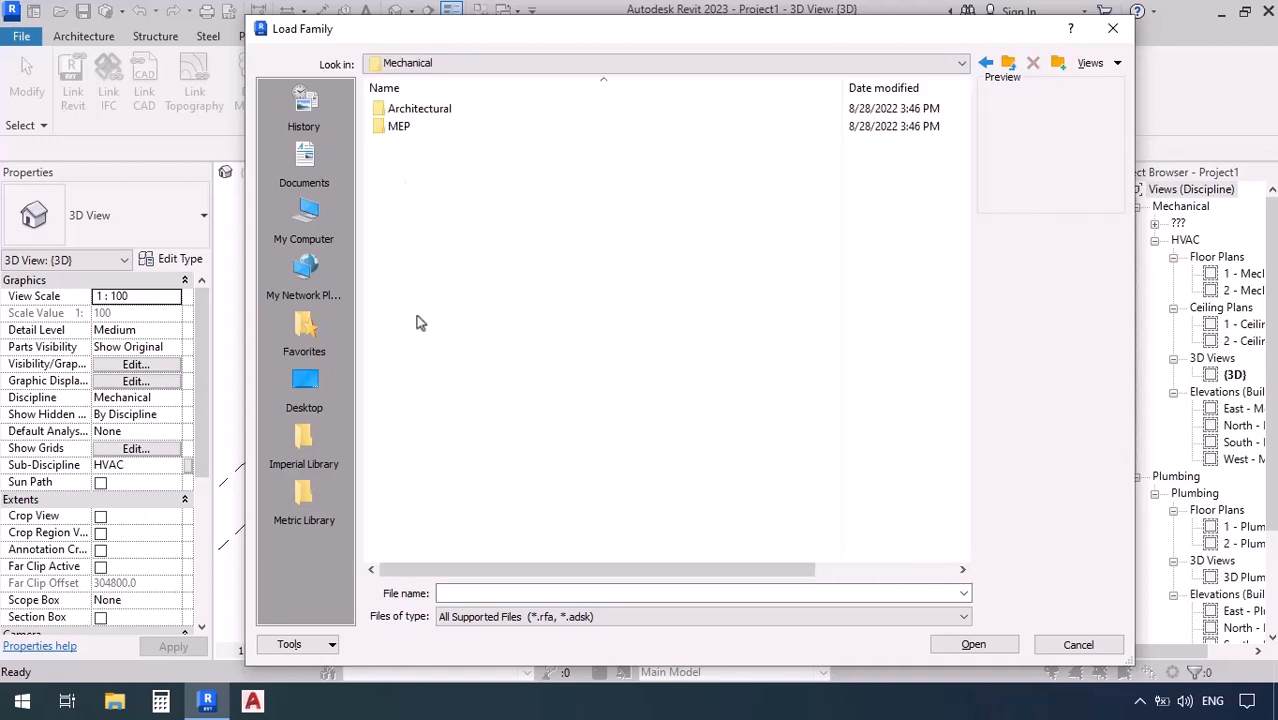
pyautogui.doubleClick(400, 127)
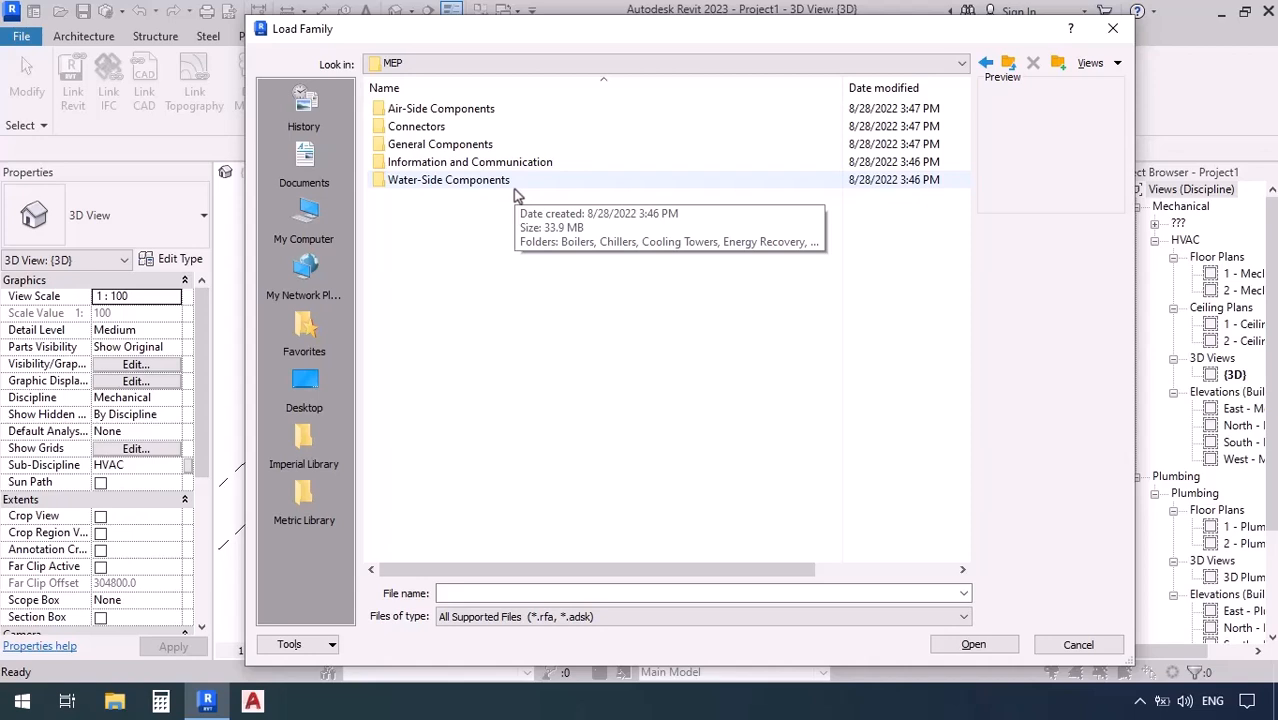
pyautogui.doubleClick(436, 109)
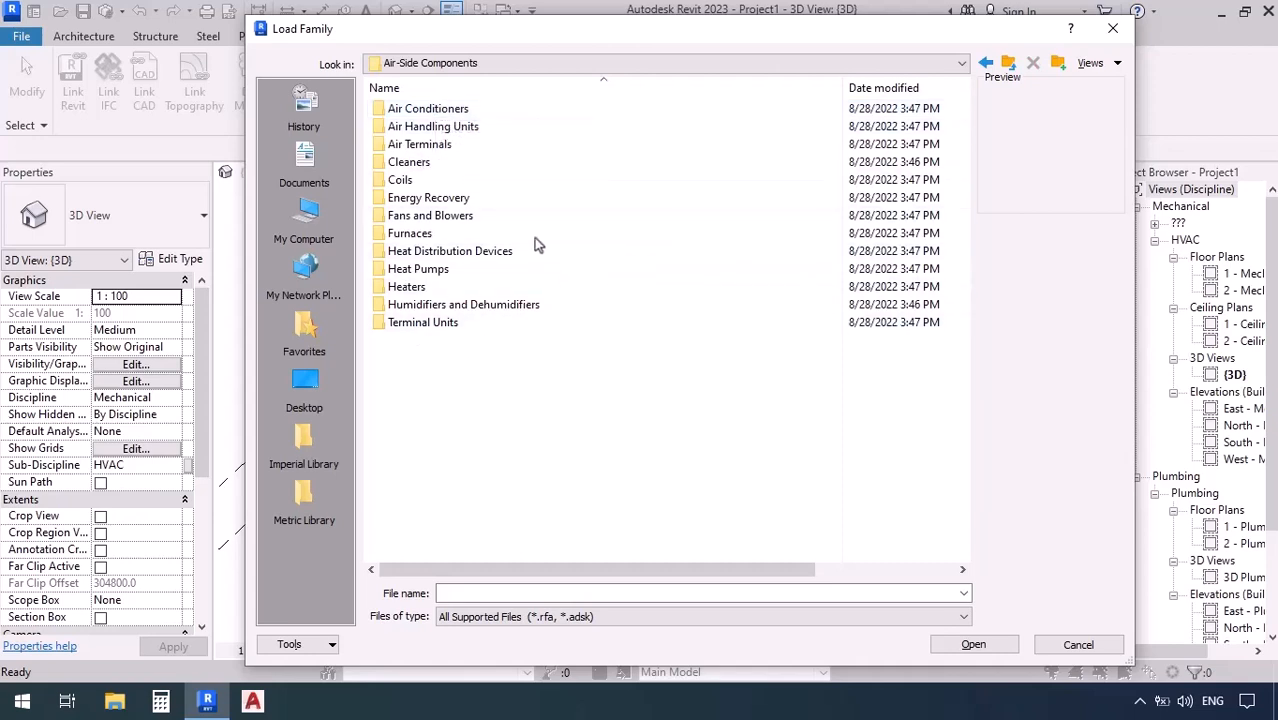
pyautogui.click(462, 145)
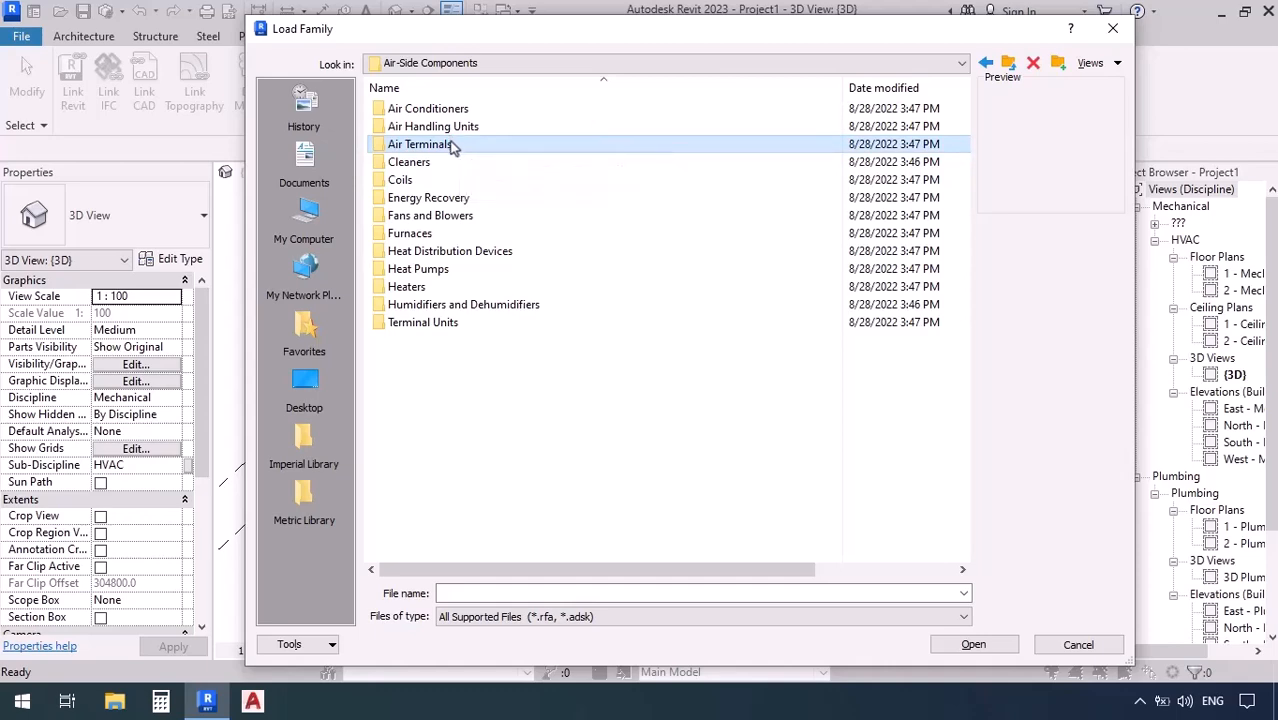
pyautogui.doubleClick(460, 147)
# Step: Compare the supply diffuser family previews and load M_Supply Diffuser - Rectangular Face Round Neck.rfa
pyautogui.scroll(-8, 585, 307)
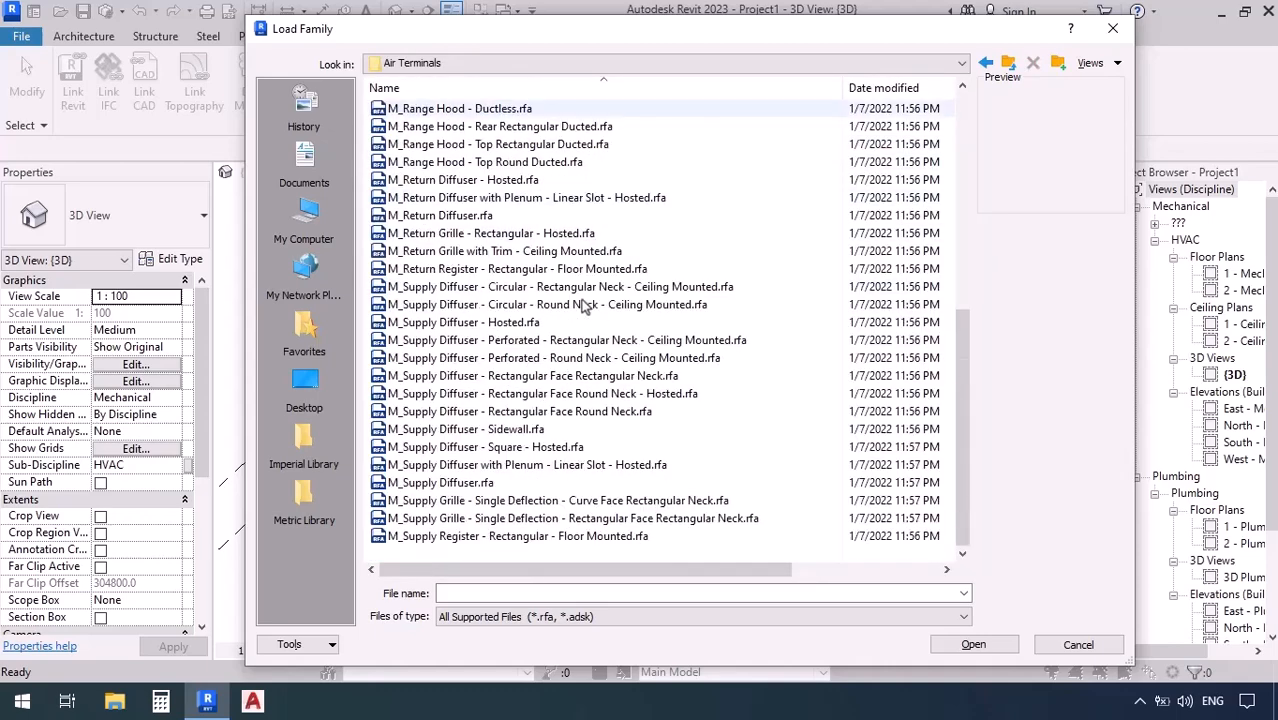
pyautogui.scroll(8, 585, 307)
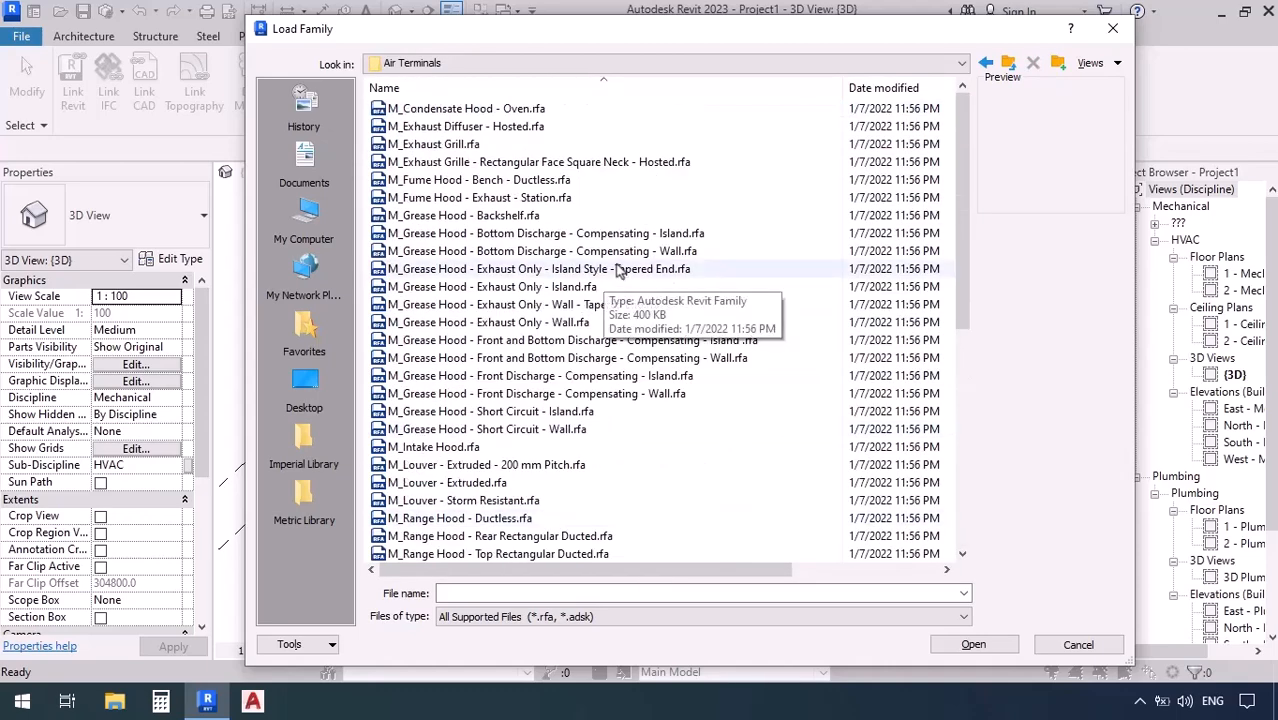
pyautogui.scroll(-8, 617, 272)
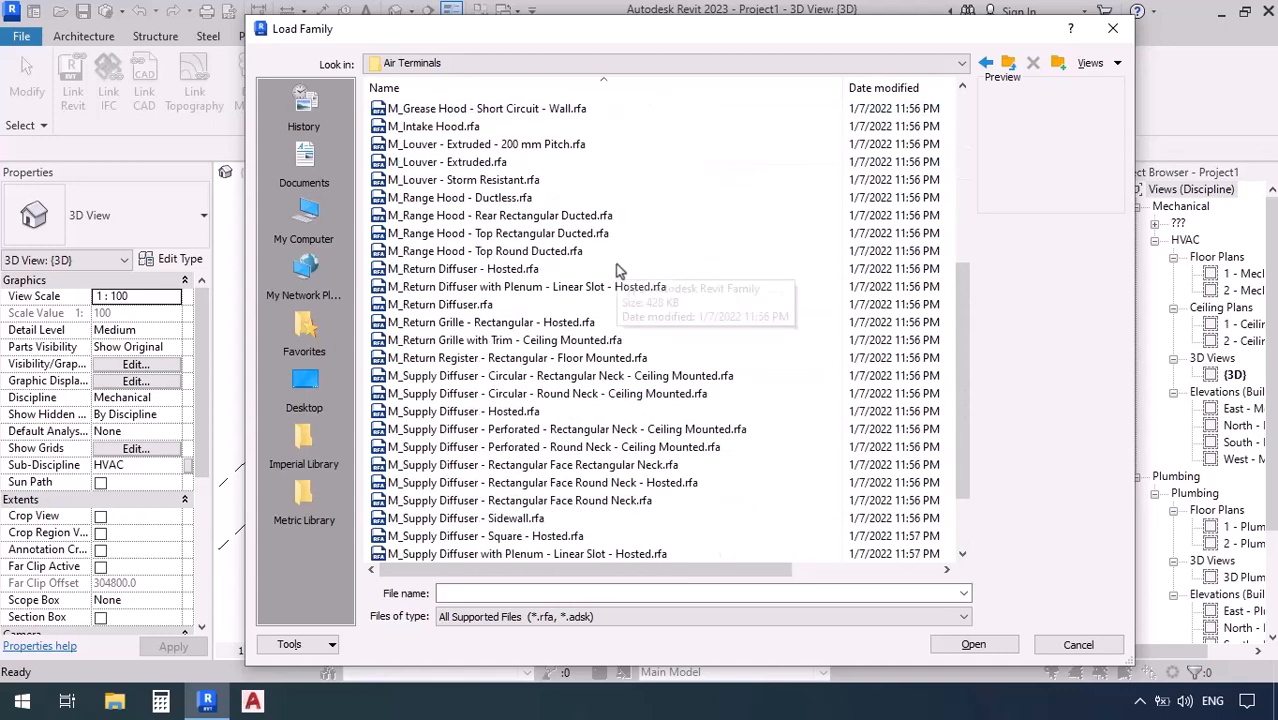
pyautogui.click(433, 287)
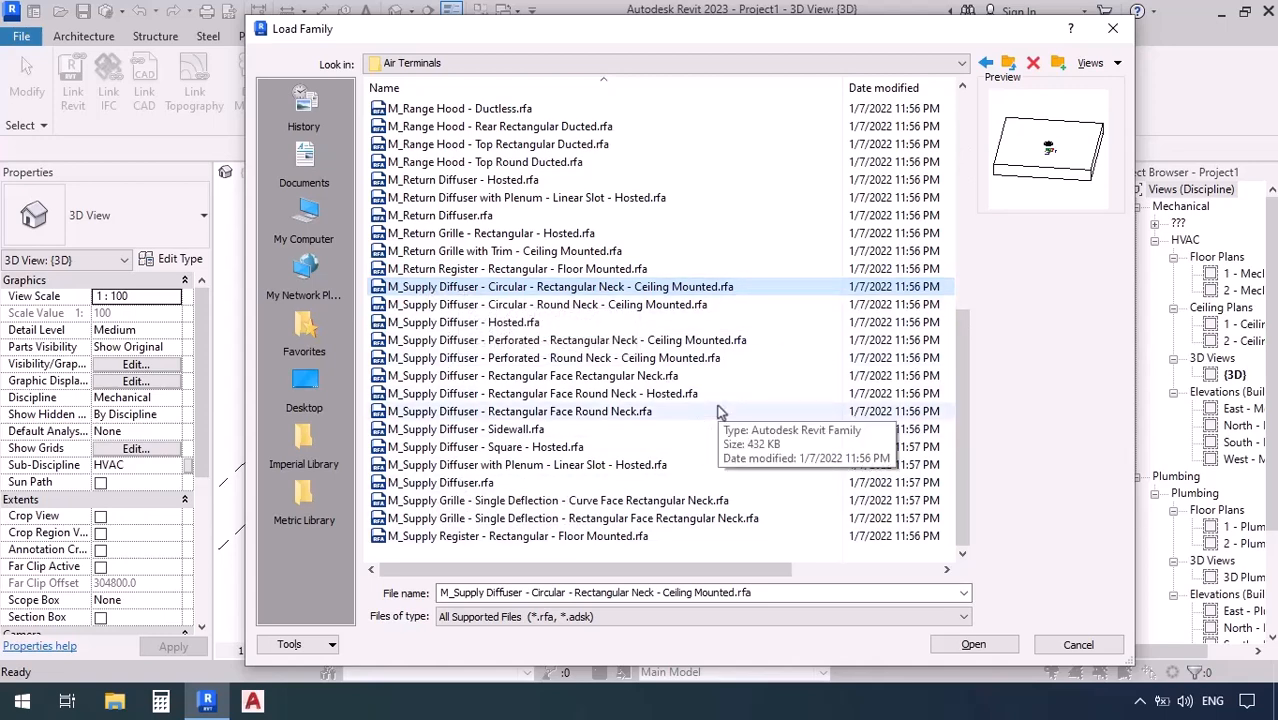
pyautogui.click(450, 483)
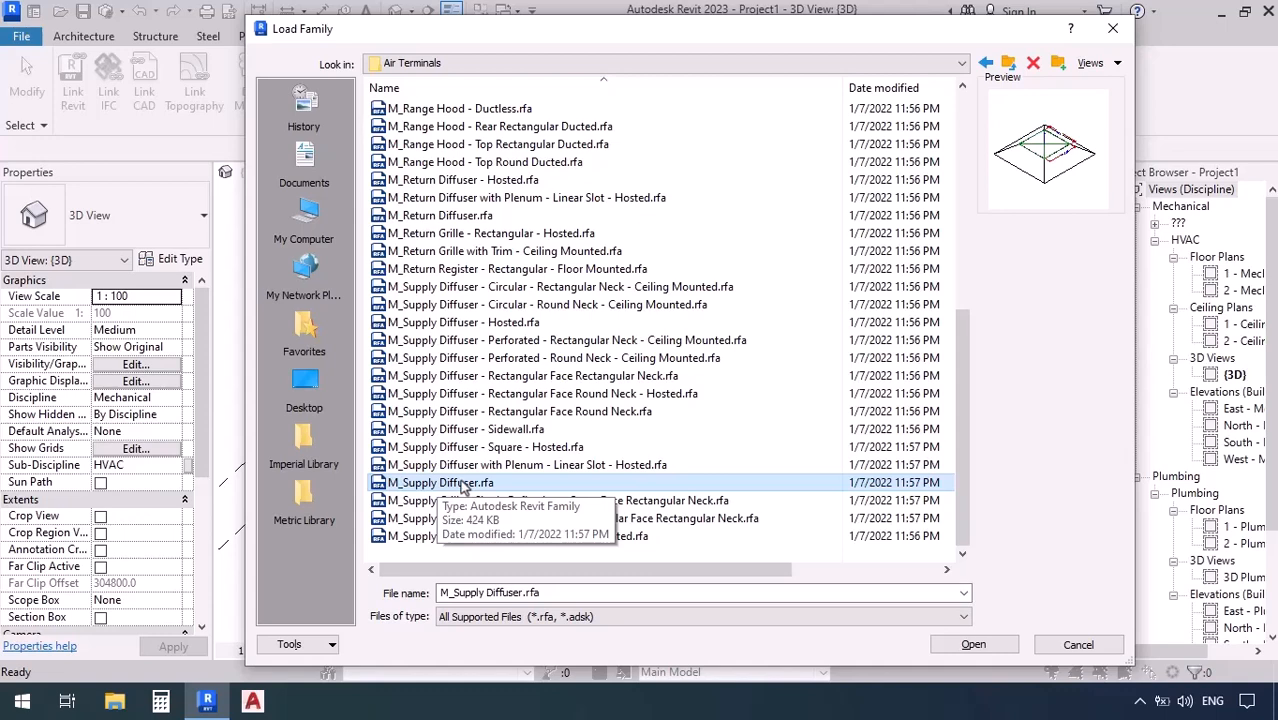
pyautogui.click(463, 413)
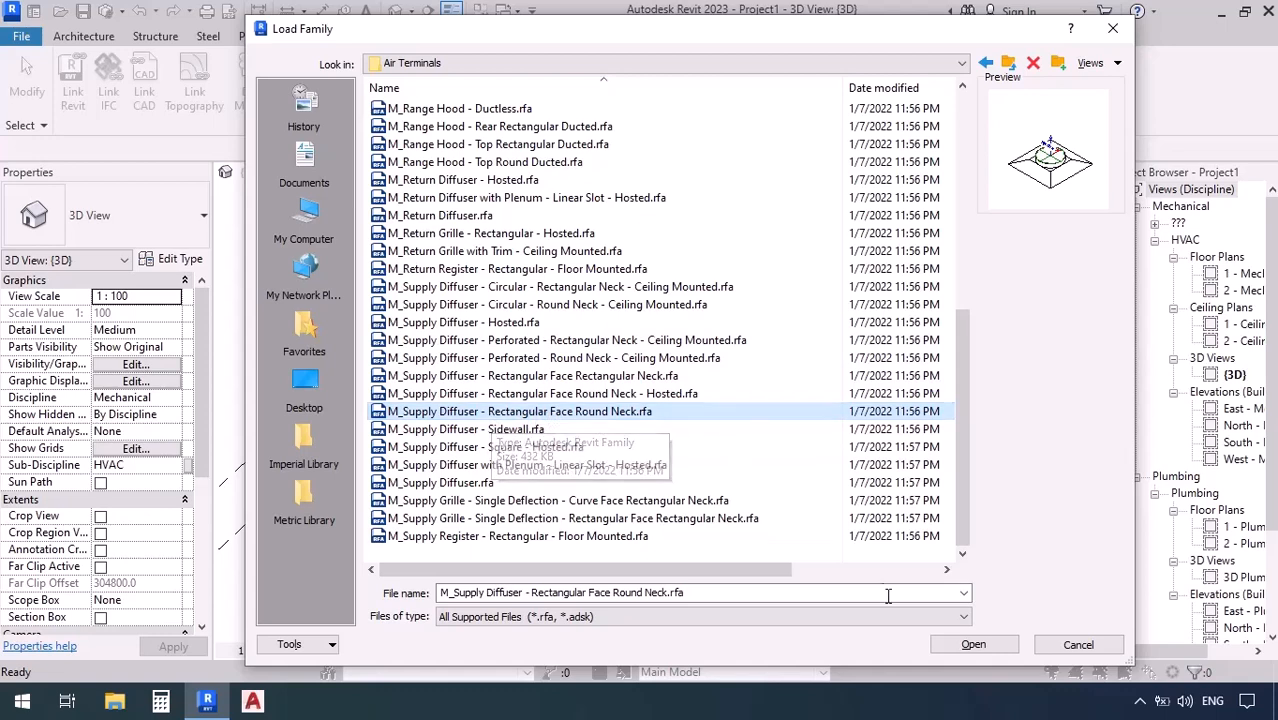
pyautogui.click(972, 644)
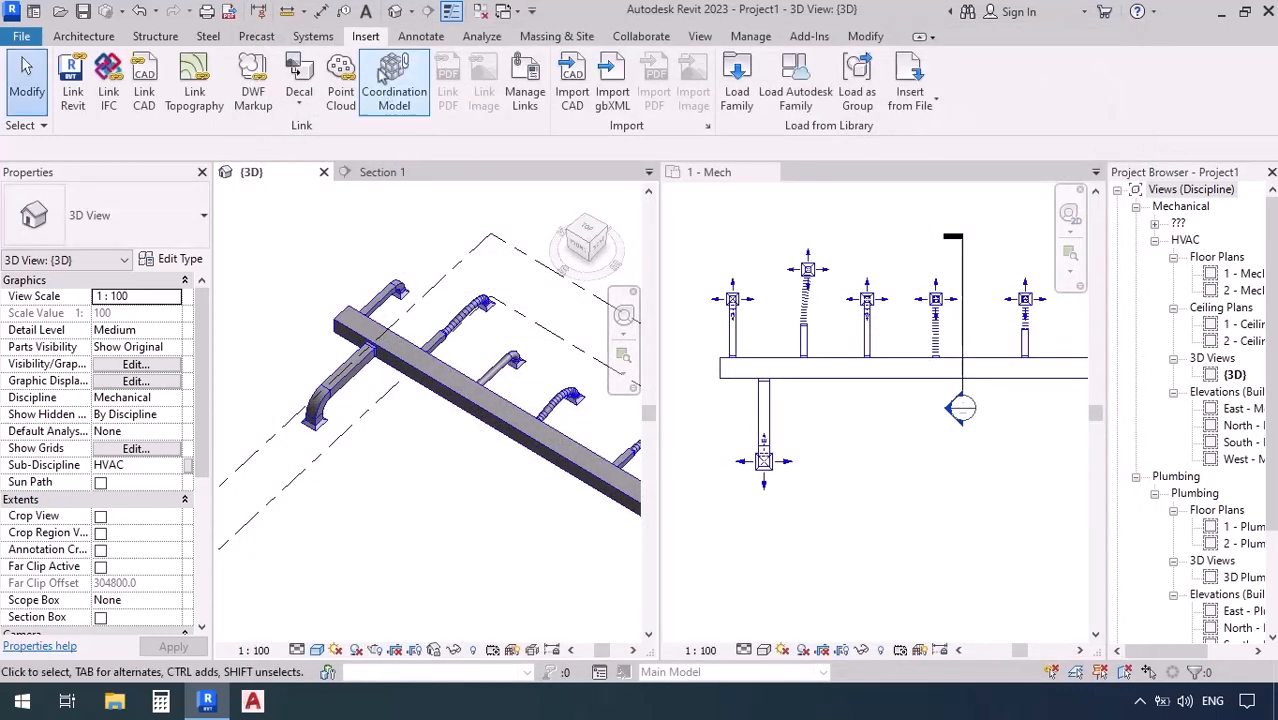
pyautogui.click(313, 36)
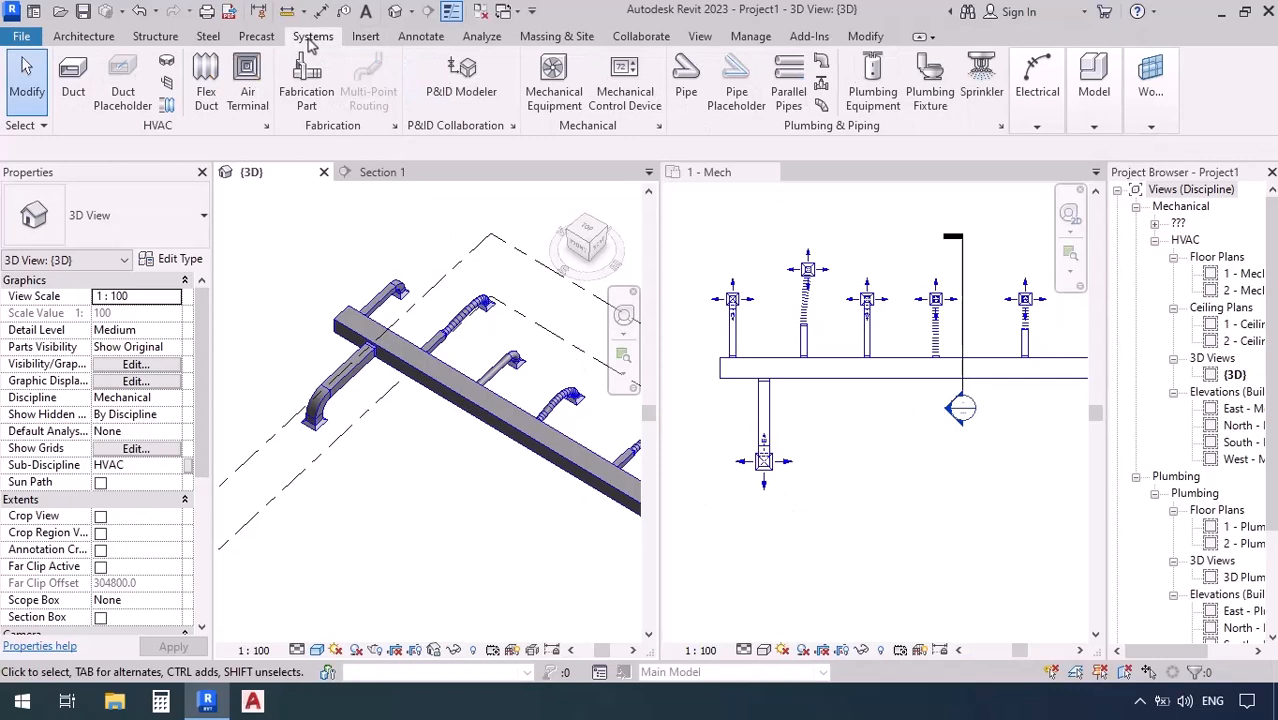
# Step: Place an M_Supply Diffuser - Rectangular Face Round Neck, type 600x600 - 300 Neck, at 2000 mm elevation in plan beside the 800 x 800 diffuser
pyautogui.click(247, 85)
pyautogui.click(160, 218)
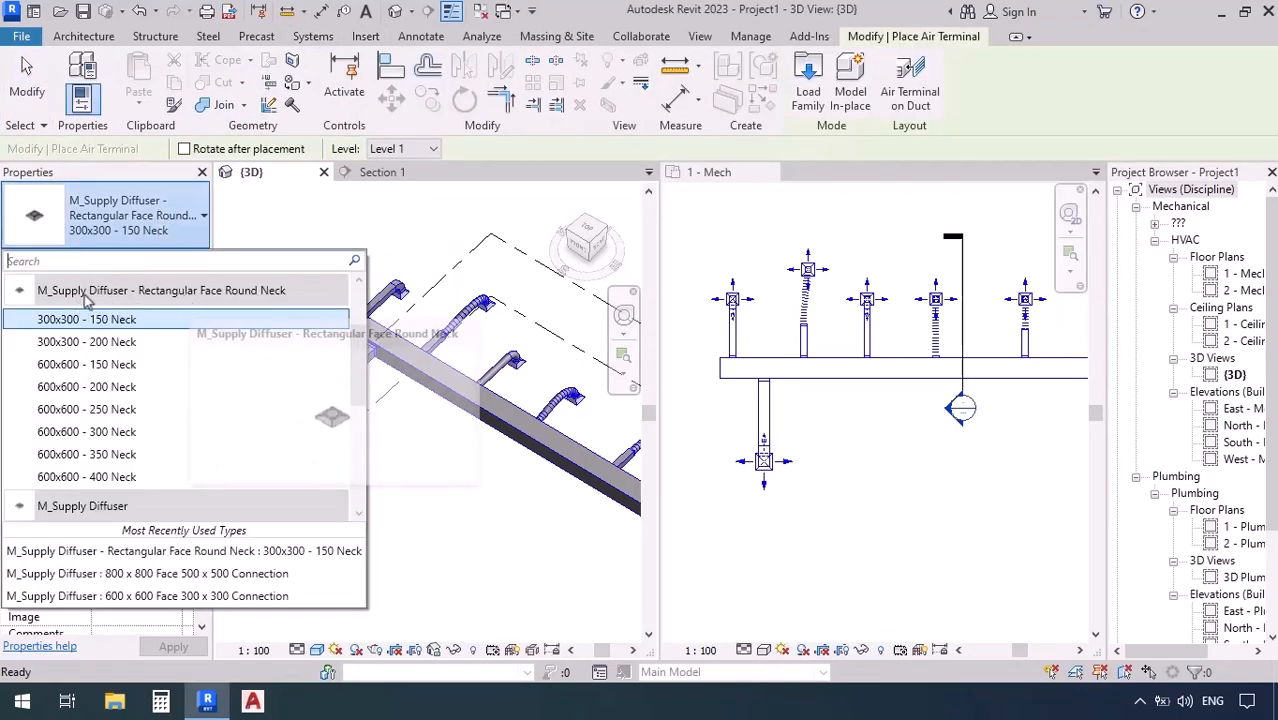
pyautogui.scroll(1, 113, 318)
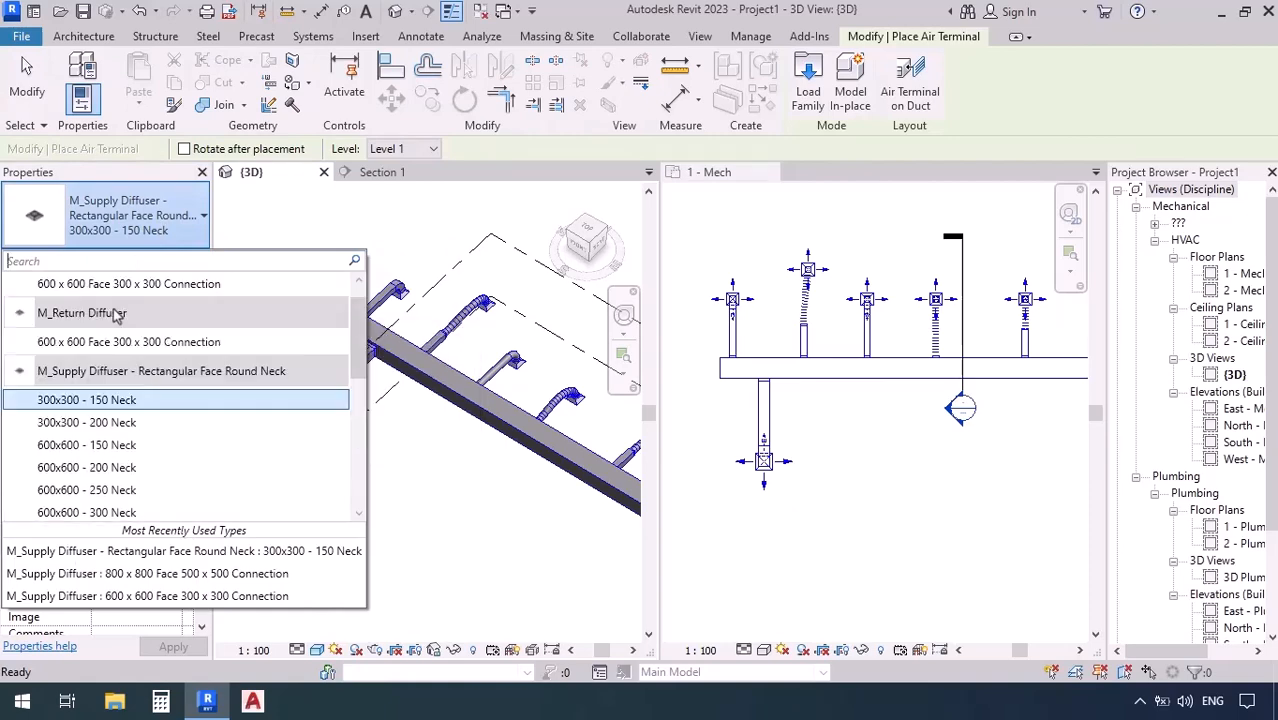
pyautogui.scroll(1, 110, 330)
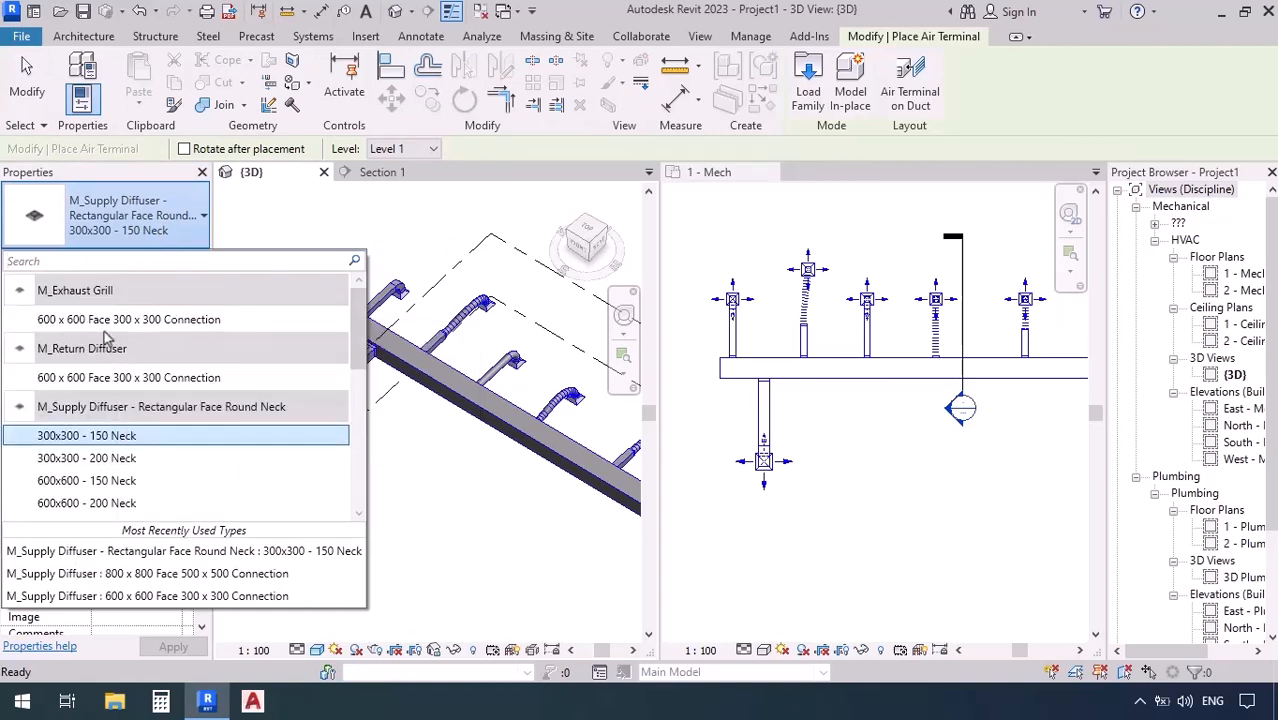
pyautogui.scroll(-5, 105, 340)
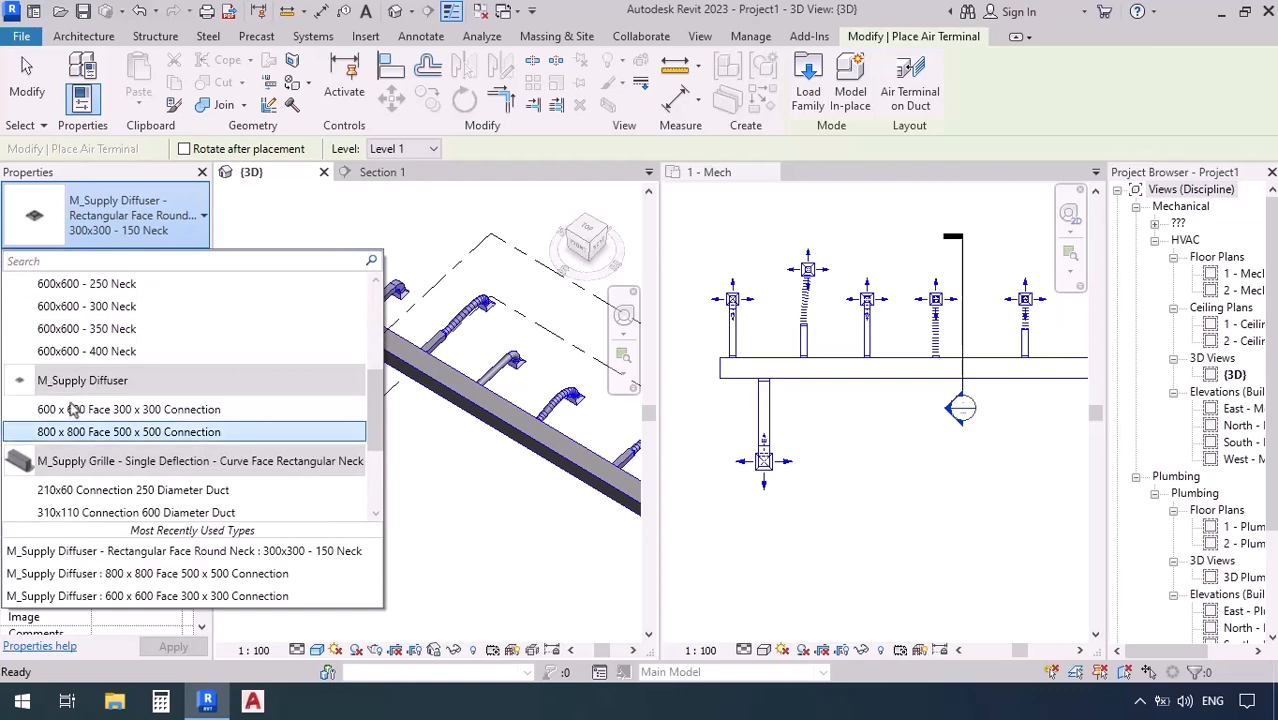
pyautogui.scroll(5, 86, 340)
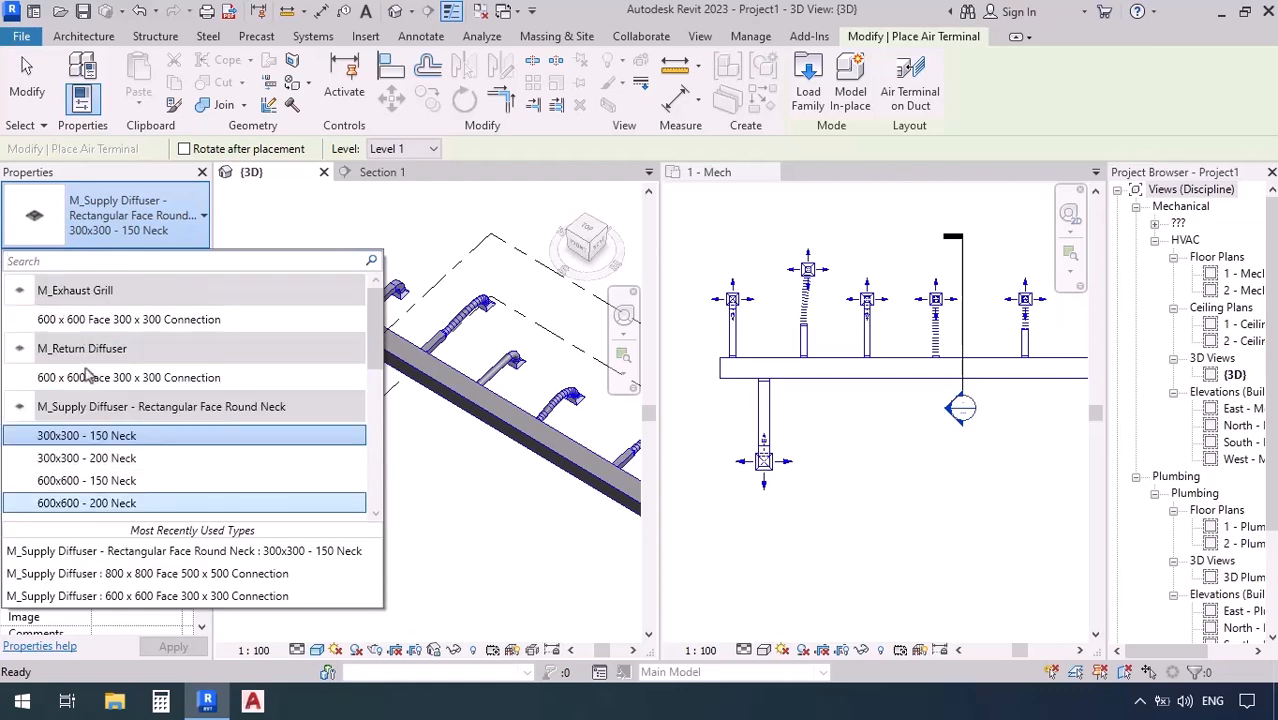
pyautogui.scroll(-3, 88, 370)
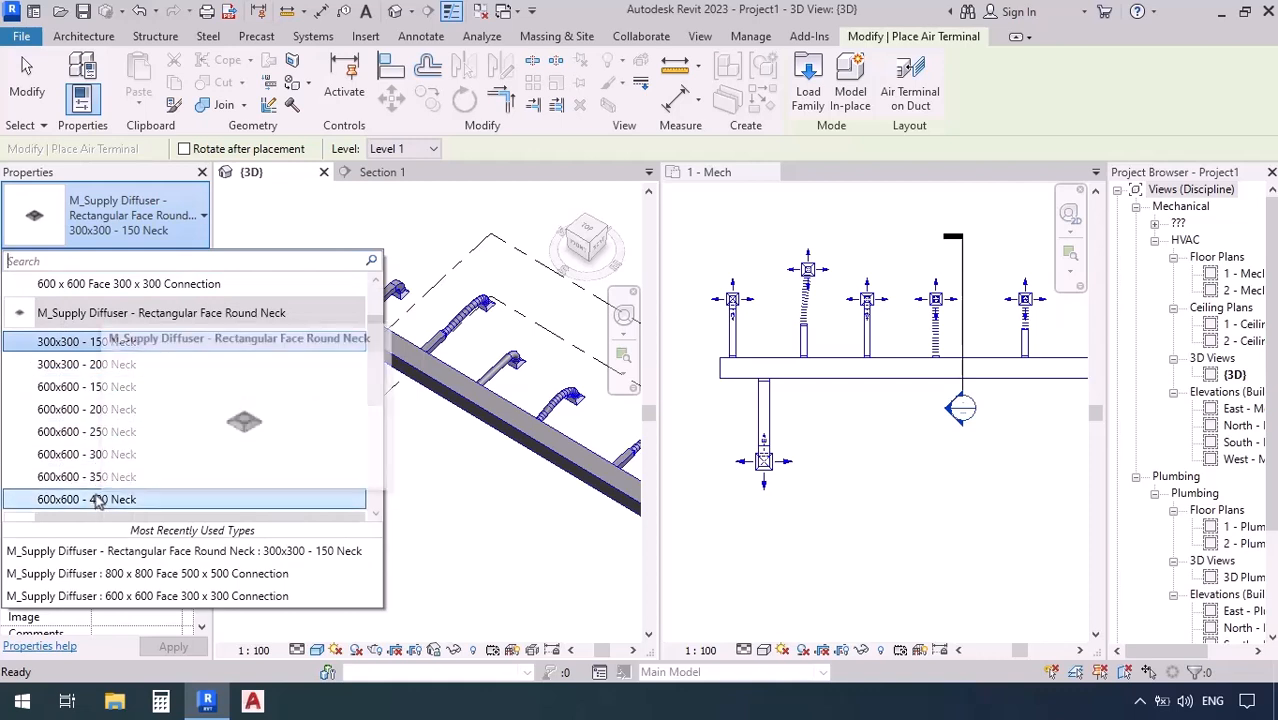
pyautogui.scroll(-1, 97, 502)
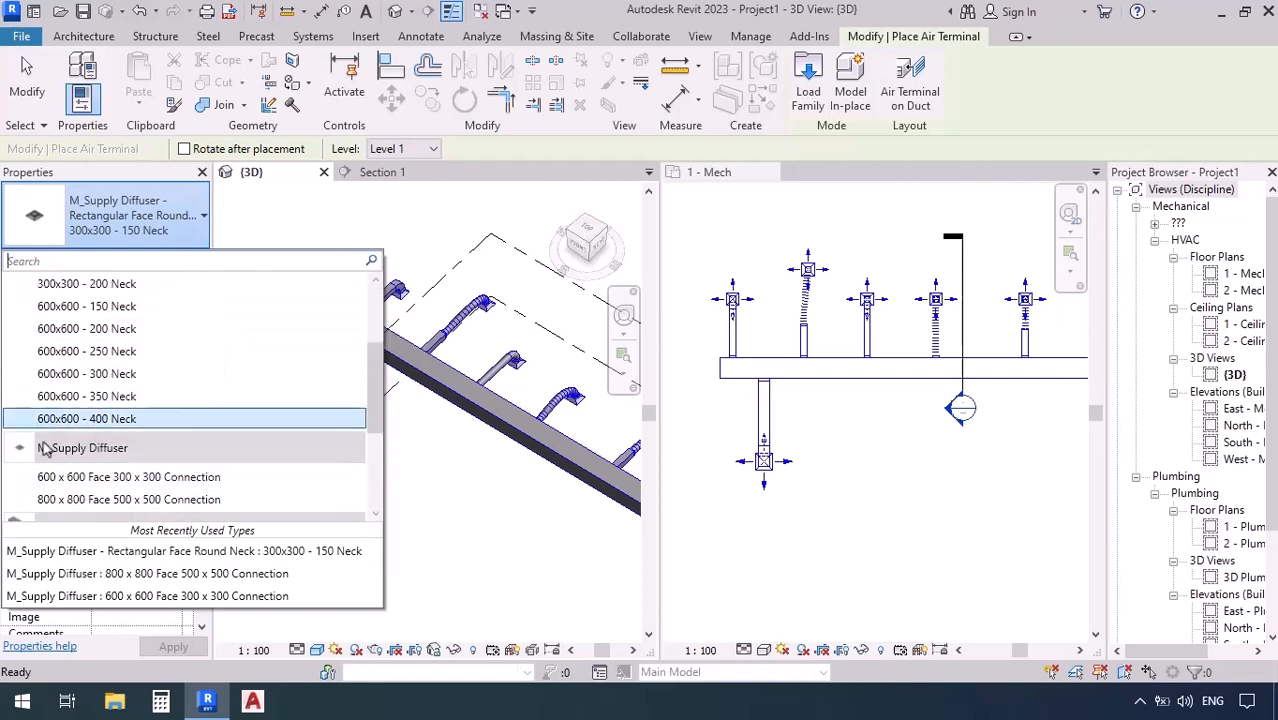
pyautogui.click(62, 377)
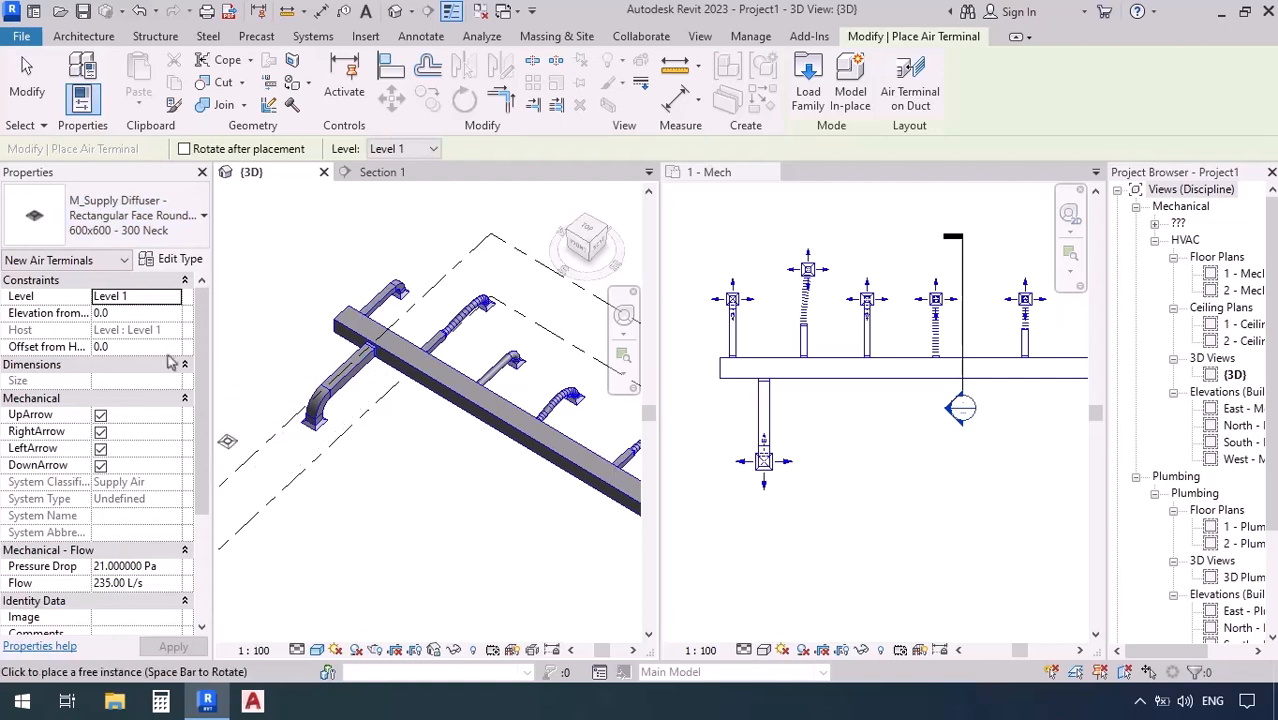
pyautogui.click(141, 316)
pyautogui.write('2000')
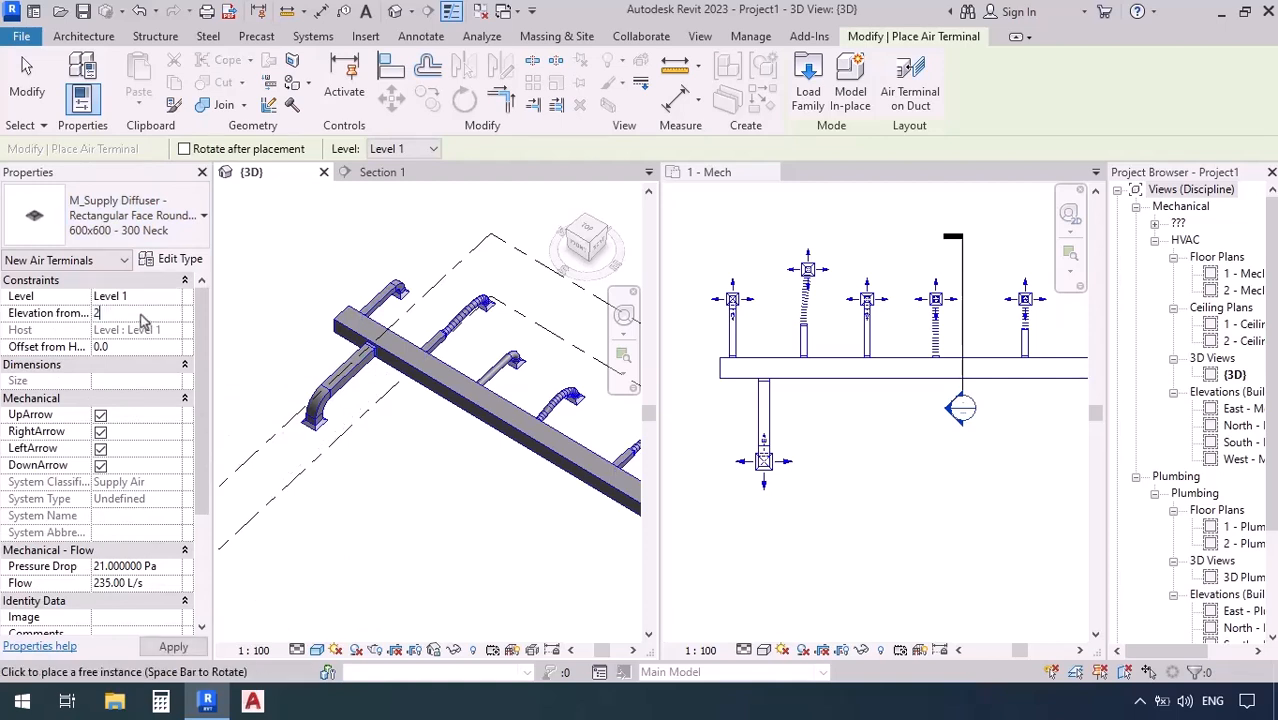
pyautogui.click(848, 460)
pyautogui.scroll(3, 848, 460)
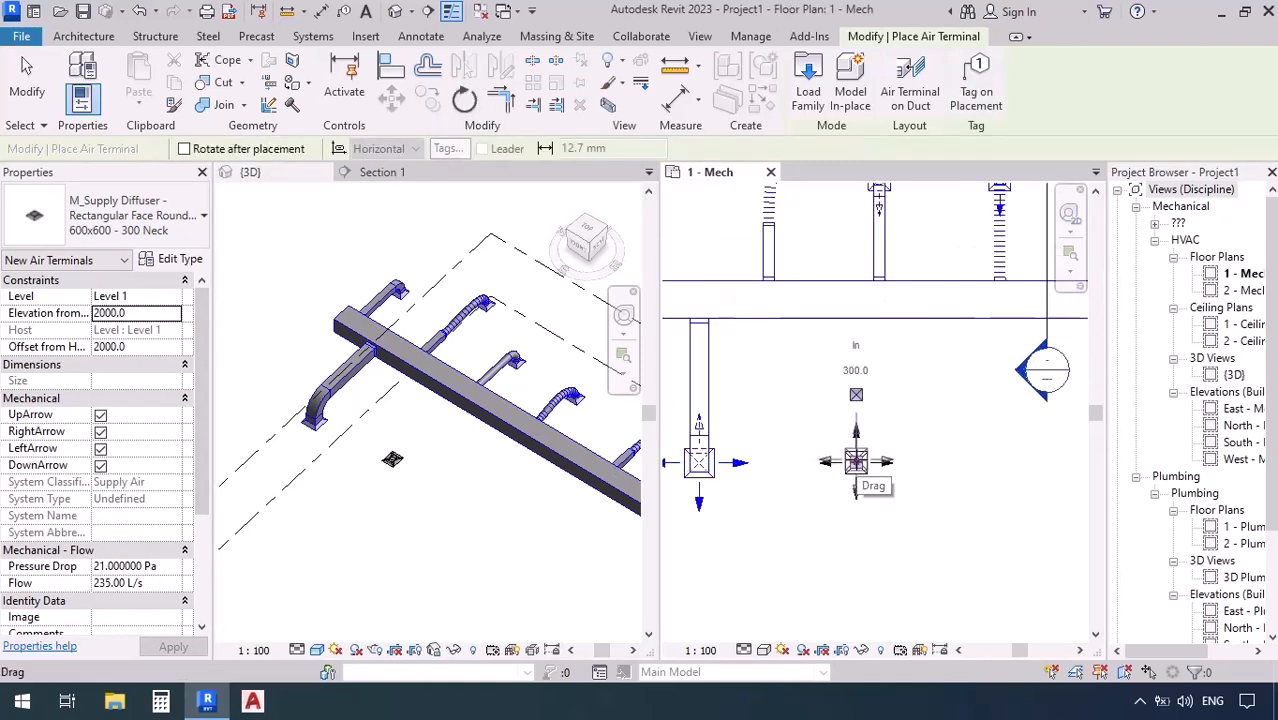
pyautogui.click(855, 461)
pyautogui.press('Escape')
pyautogui.press('Escape')
# Step: Draw a 300 mm Round Duct, type Taps, at 2750 mm middle elevation from the main duct's centerline to the round-neck diffuser's center
pyautogui.scroll(5, 408, 479)
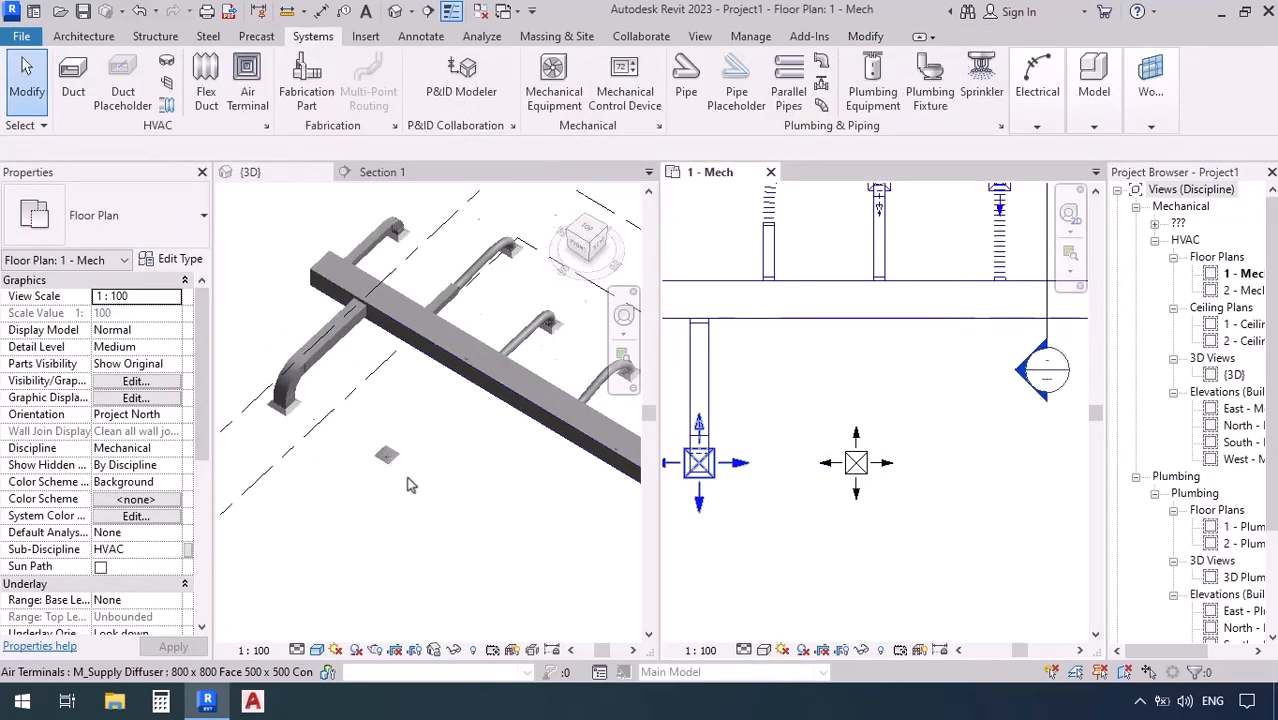
pyautogui.scroll(2, 867, 391)
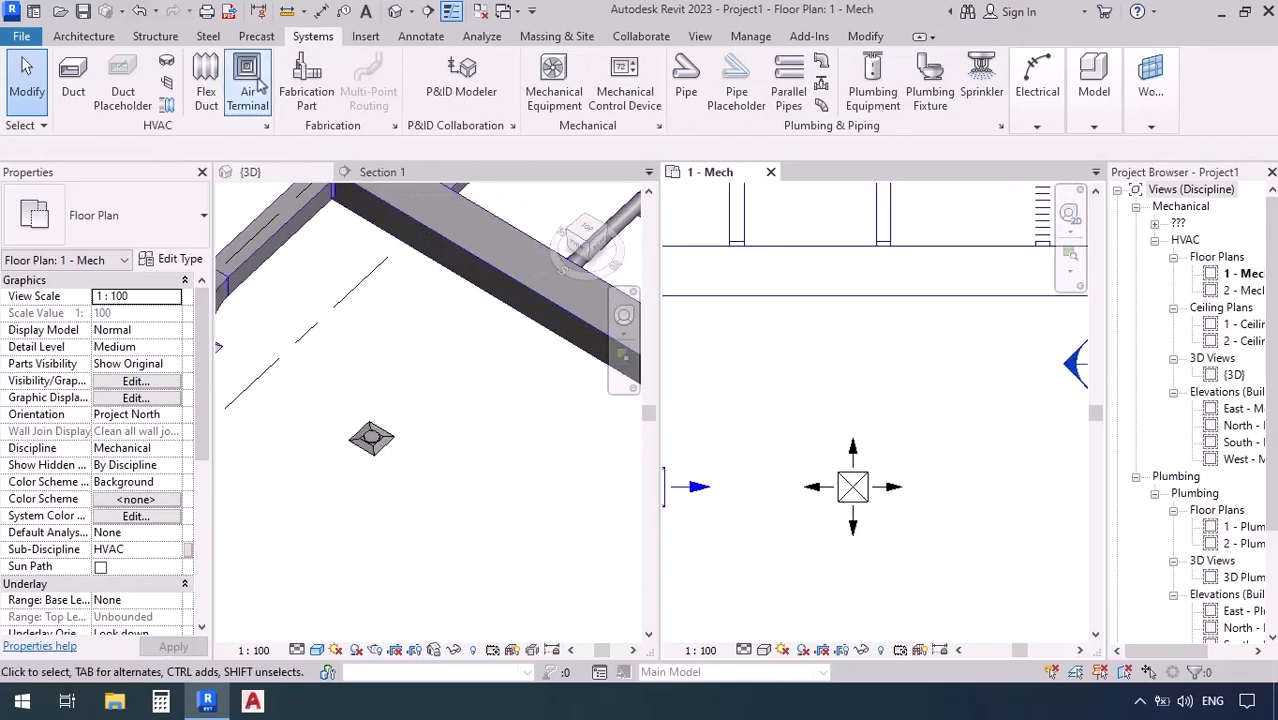
pyautogui.click(72, 91)
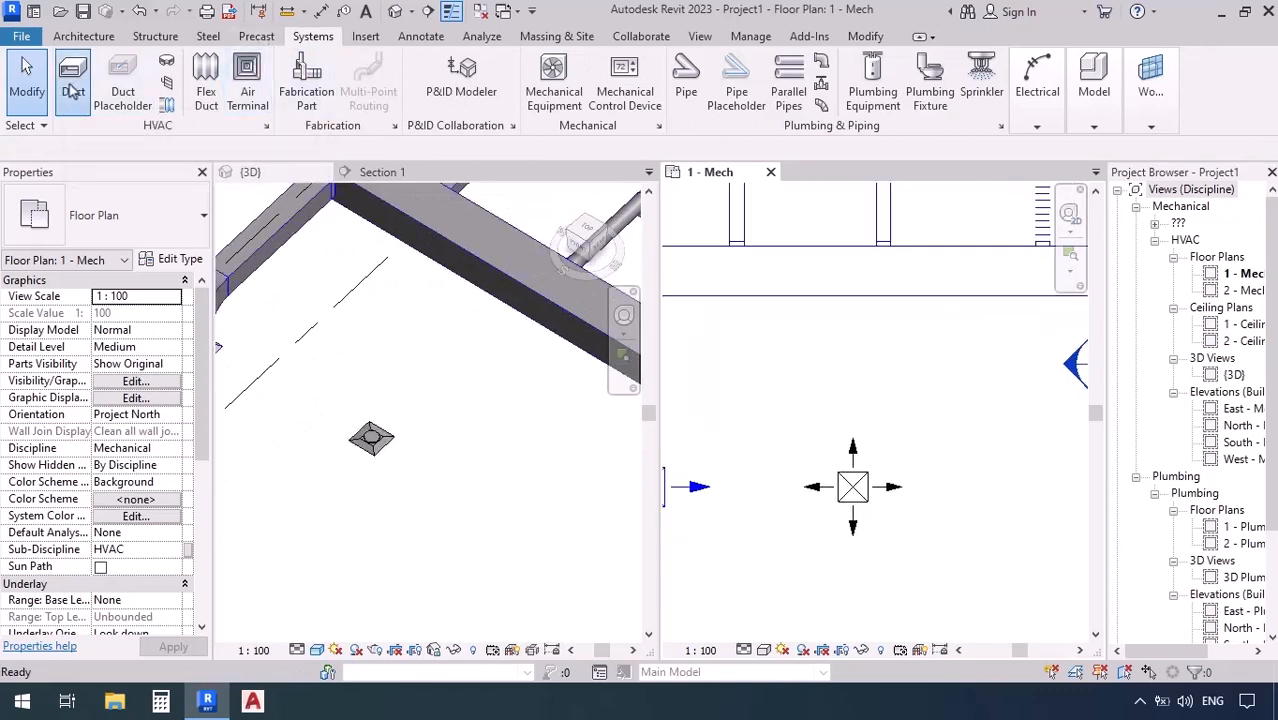
pyautogui.click(100, 218)
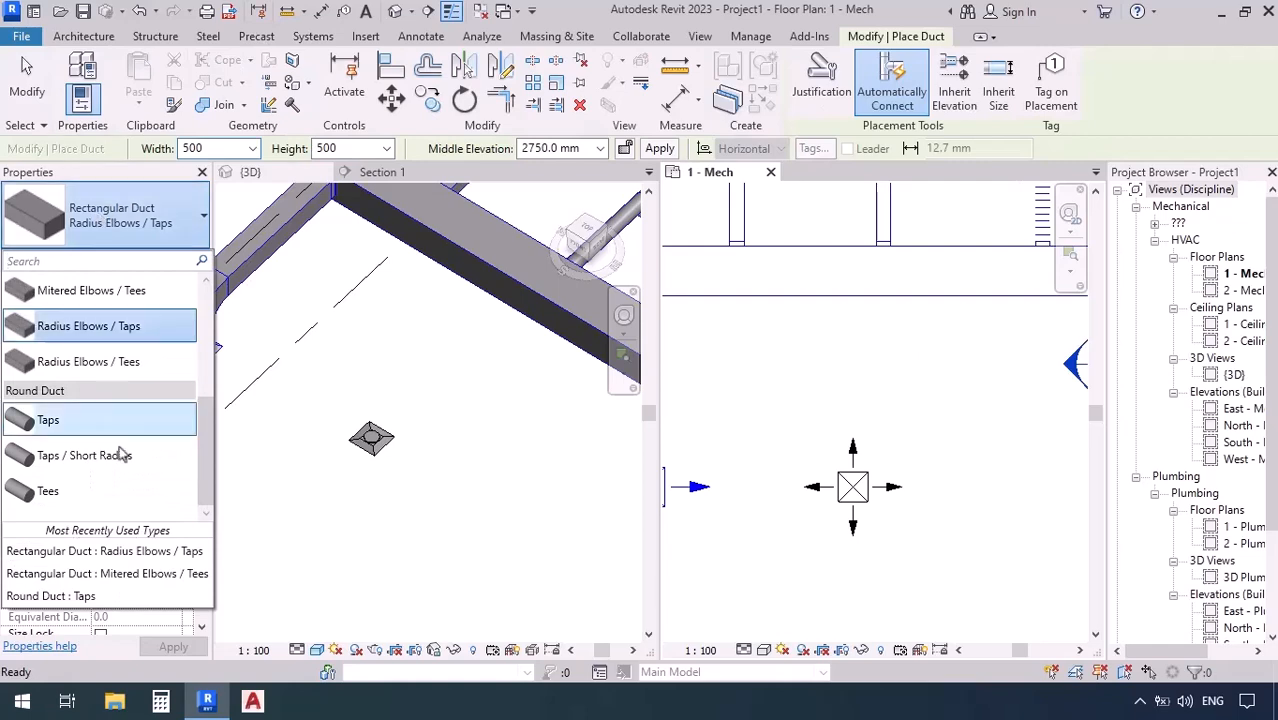
pyautogui.click(94, 413)
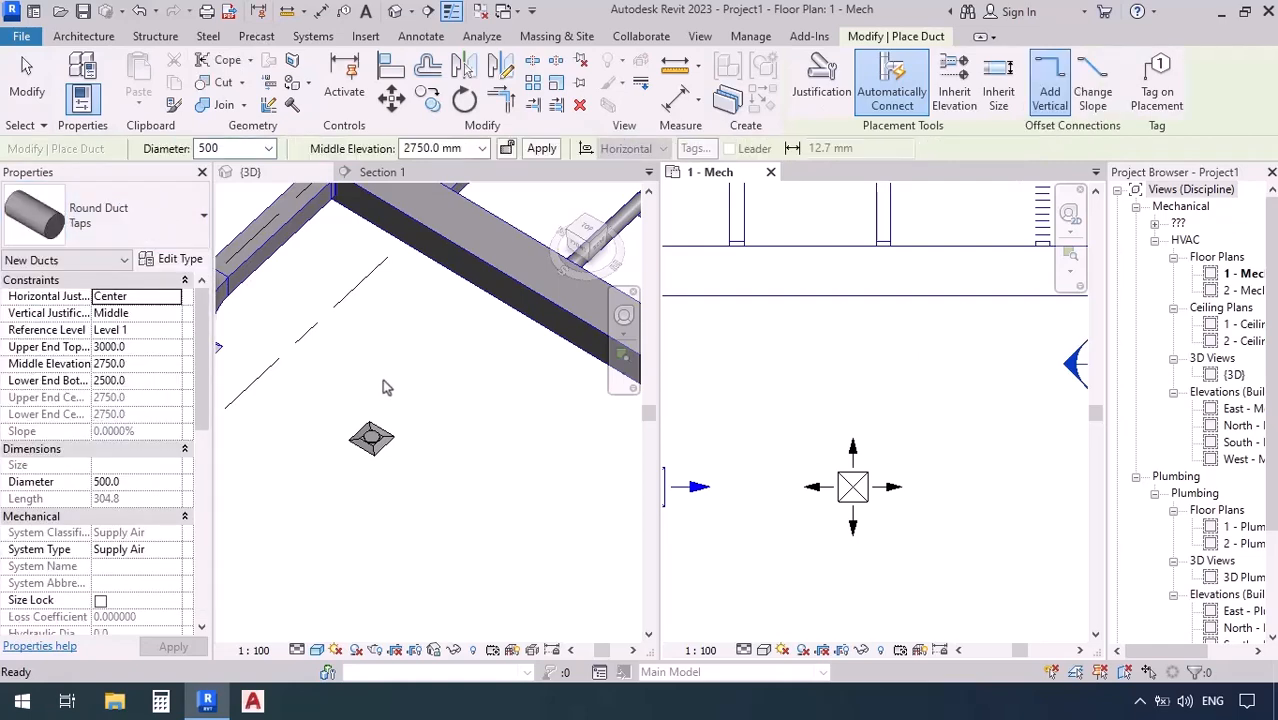
pyautogui.click(240, 147)
pyautogui.write('300')
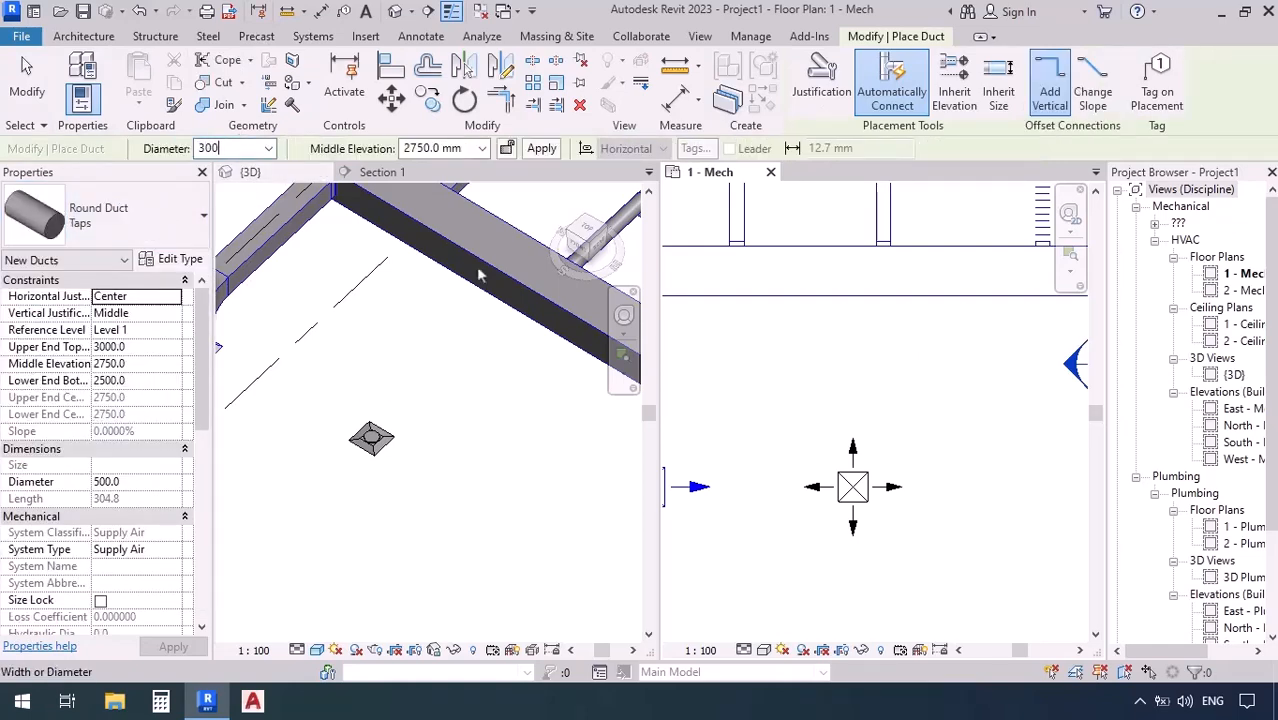
pyautogui.press('Return')
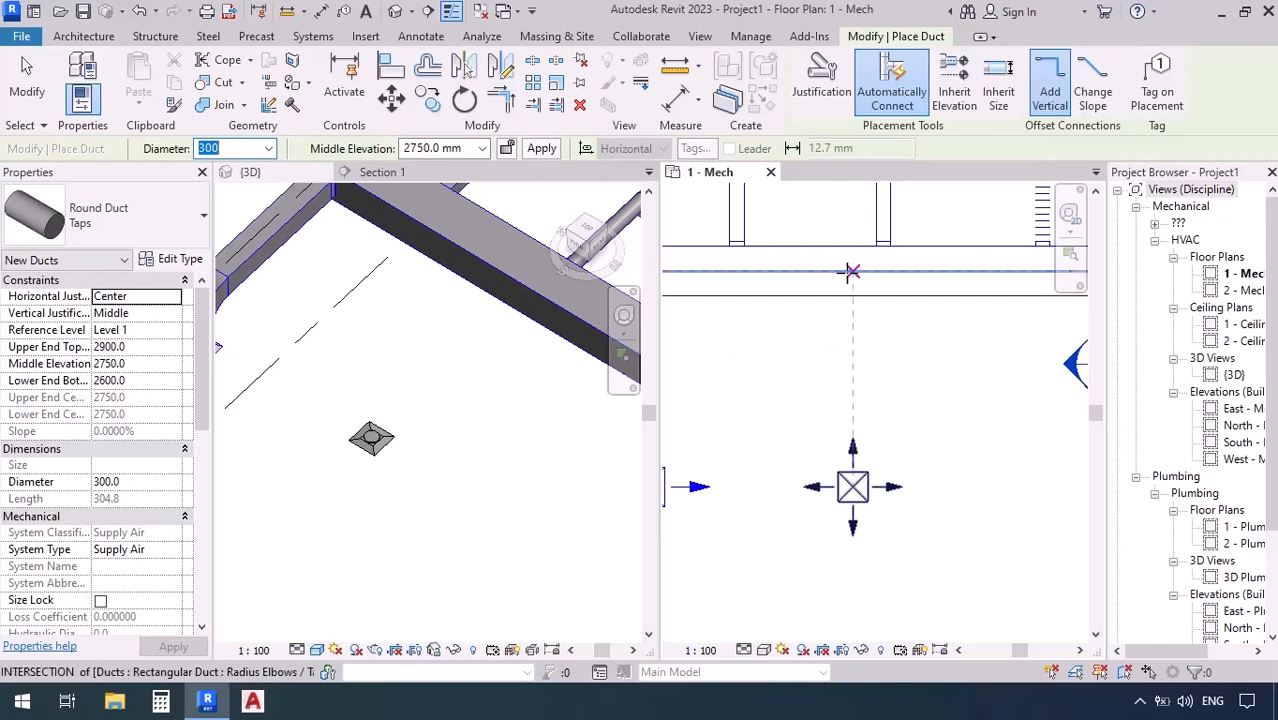
pyautogui.click(852, 273)
pyautogui.click(852, 487)
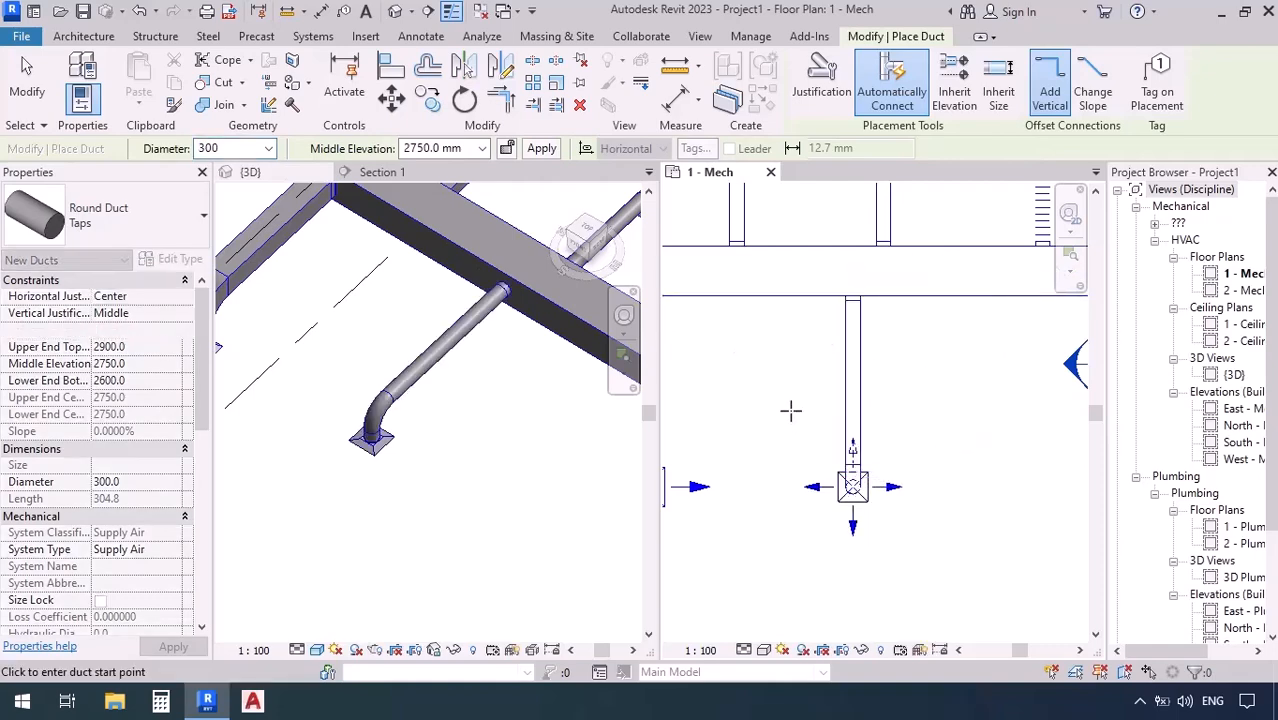
pyautogui.press('Escape')
pyautogui.press('Escape')
# Step: Examine in 3D how the round branch duct meets the round-neck diffuser and the main duct
pyautogui.scroll(5, 370, 452)
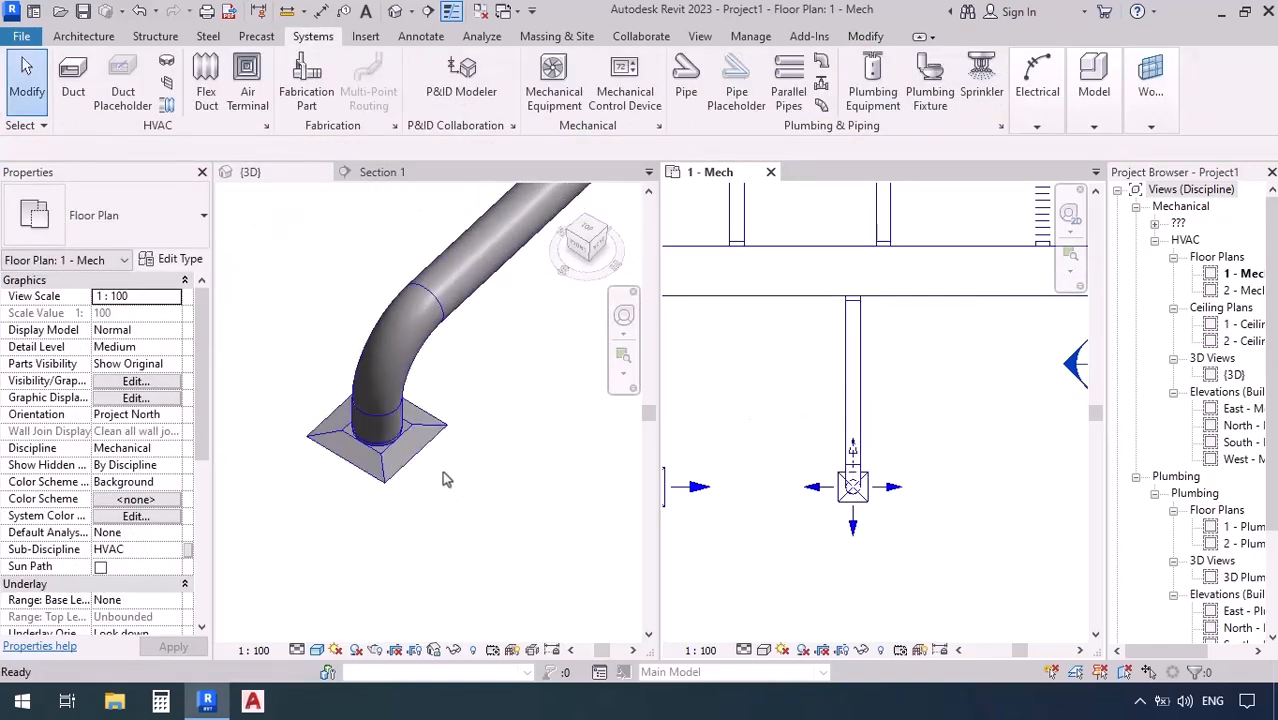
pyautogui.scroll(3, 345, 462)
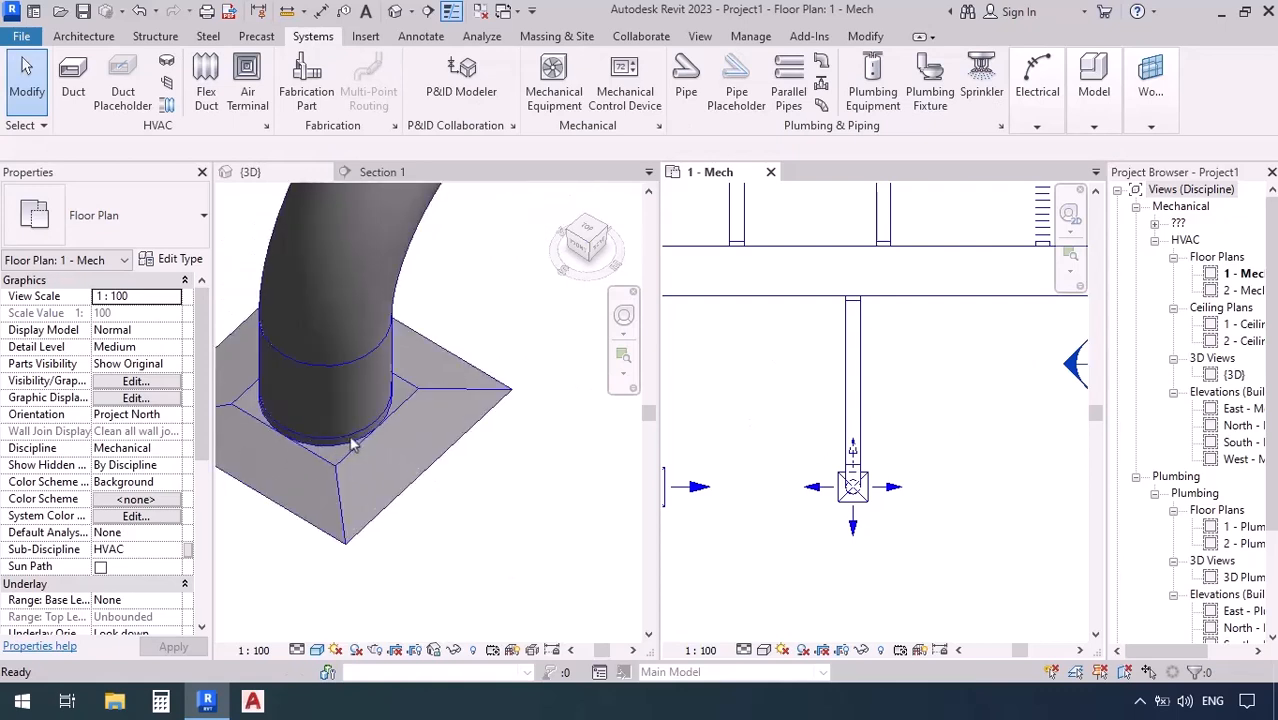
pyautogui.scroll(-2, 316, 514)
pyautogui.scroll(-4, 316, 514)
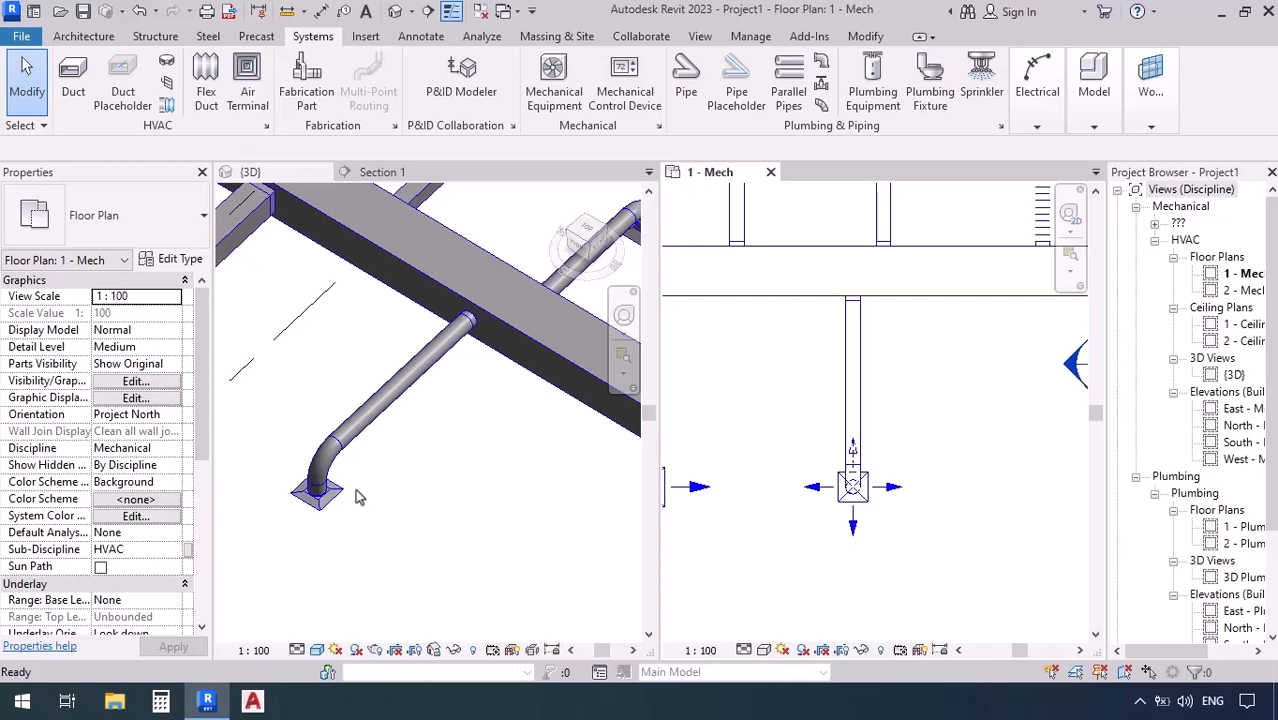
pyautogui.scroll(-6, 355, 410)
pyautogui.scroll(-6, 755, 450)
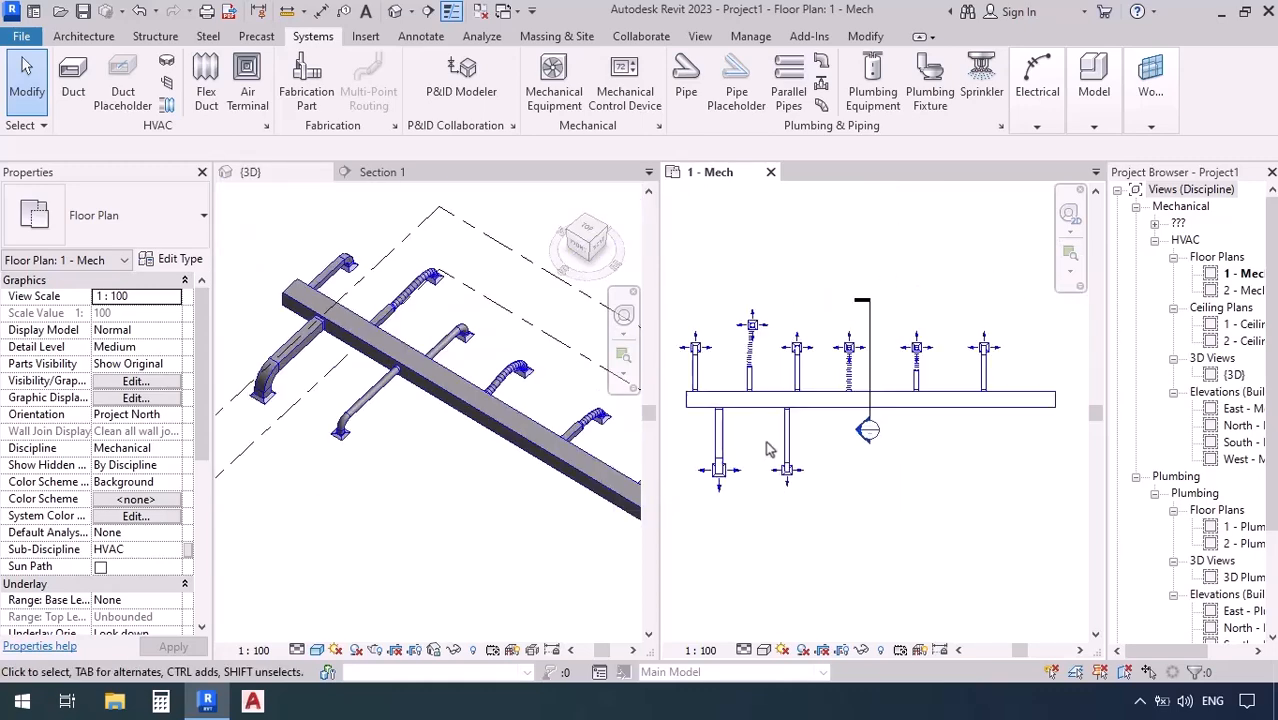
# Step: Place an M_Return Diffuser, type 600 x 600 Face 300 x 300 Connection, at 2000 mm elevation in plan on the round-neck diffuser's side of the main duct
pyautogui.scroll(4, 990, 453)
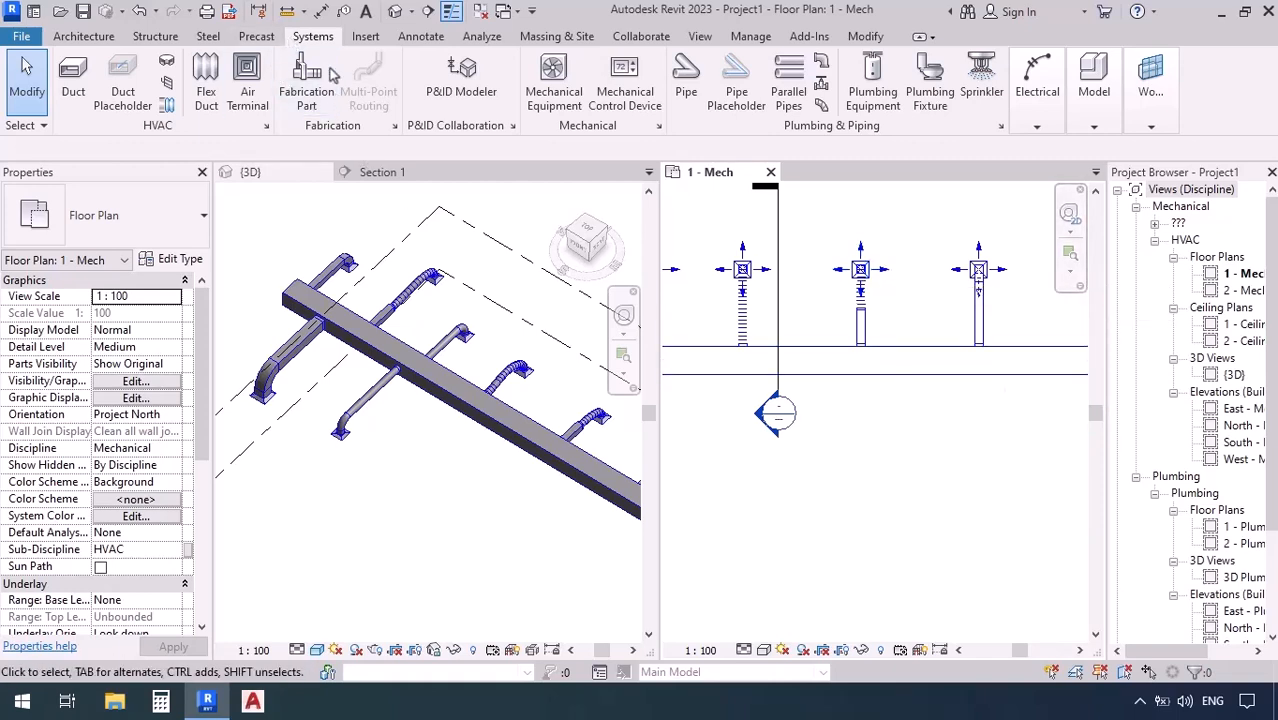
pyautogui.click(247, 80)
pyautogui.click(165, 230)
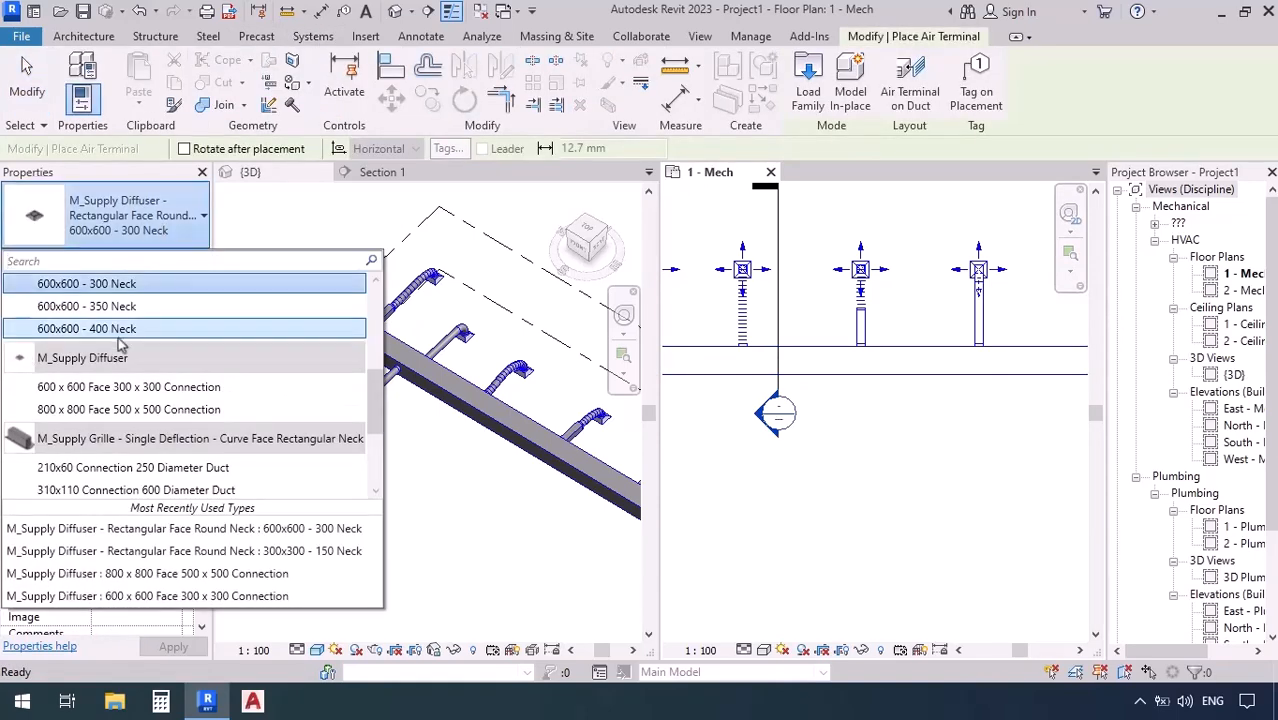
pyautogui.scroll(3, 122, 340)
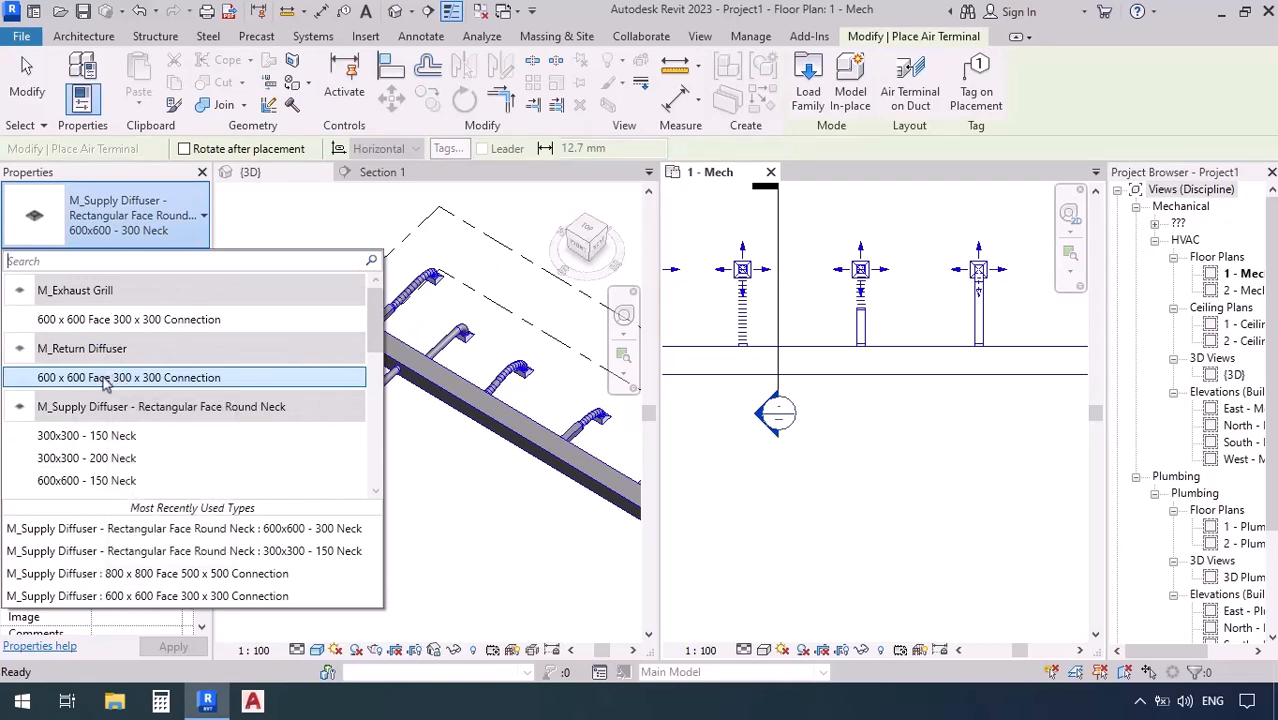
pyautogui.click(105, 384)
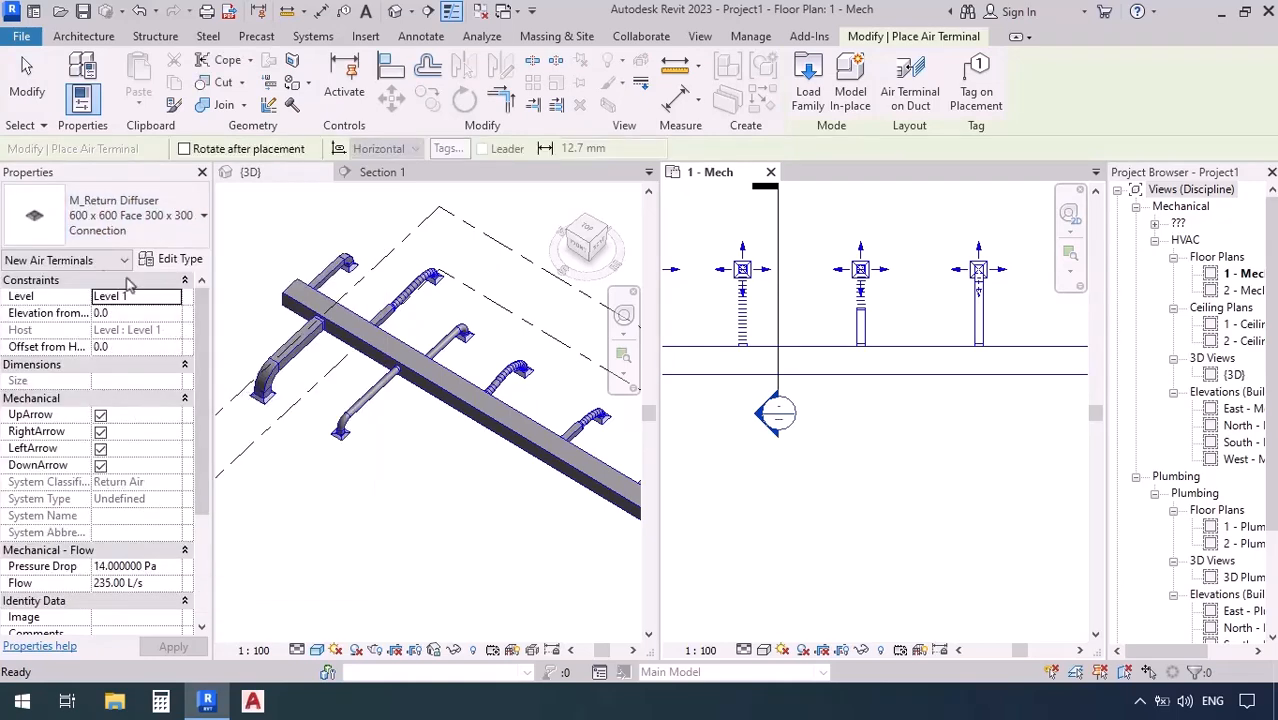
pyautogui.click(90, 230)
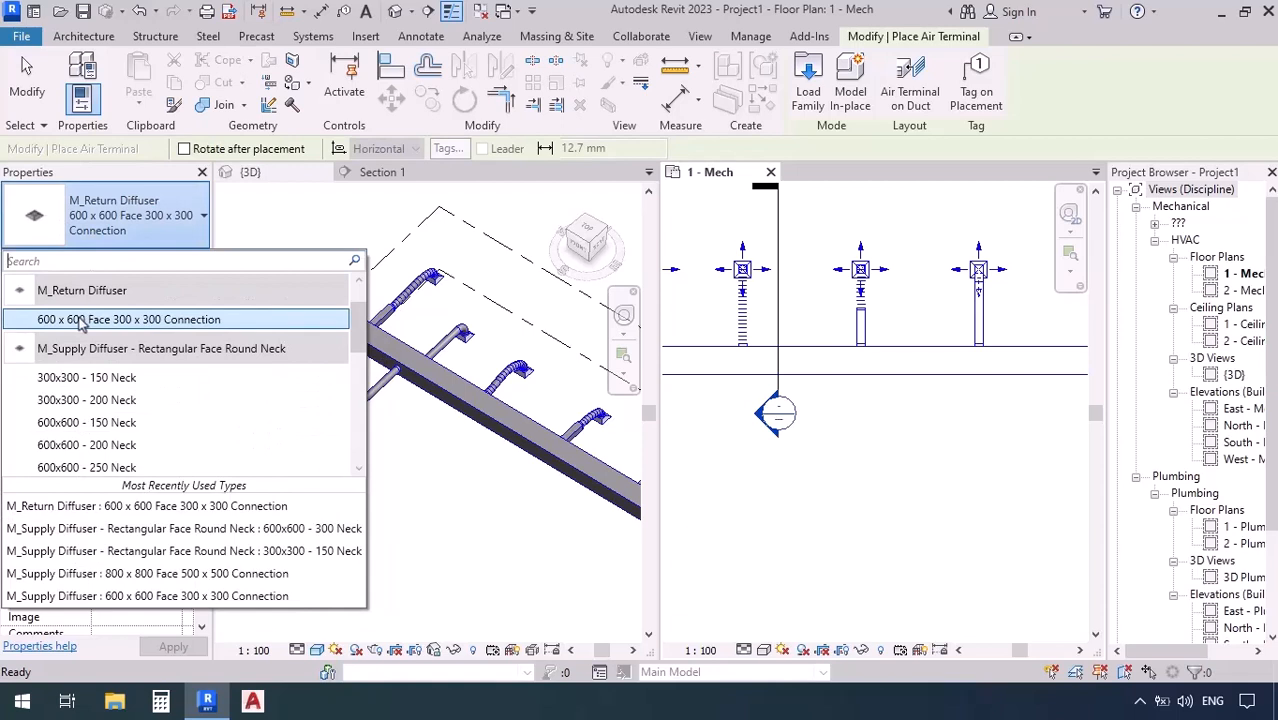
pyautogui.moveTo(82, 320)
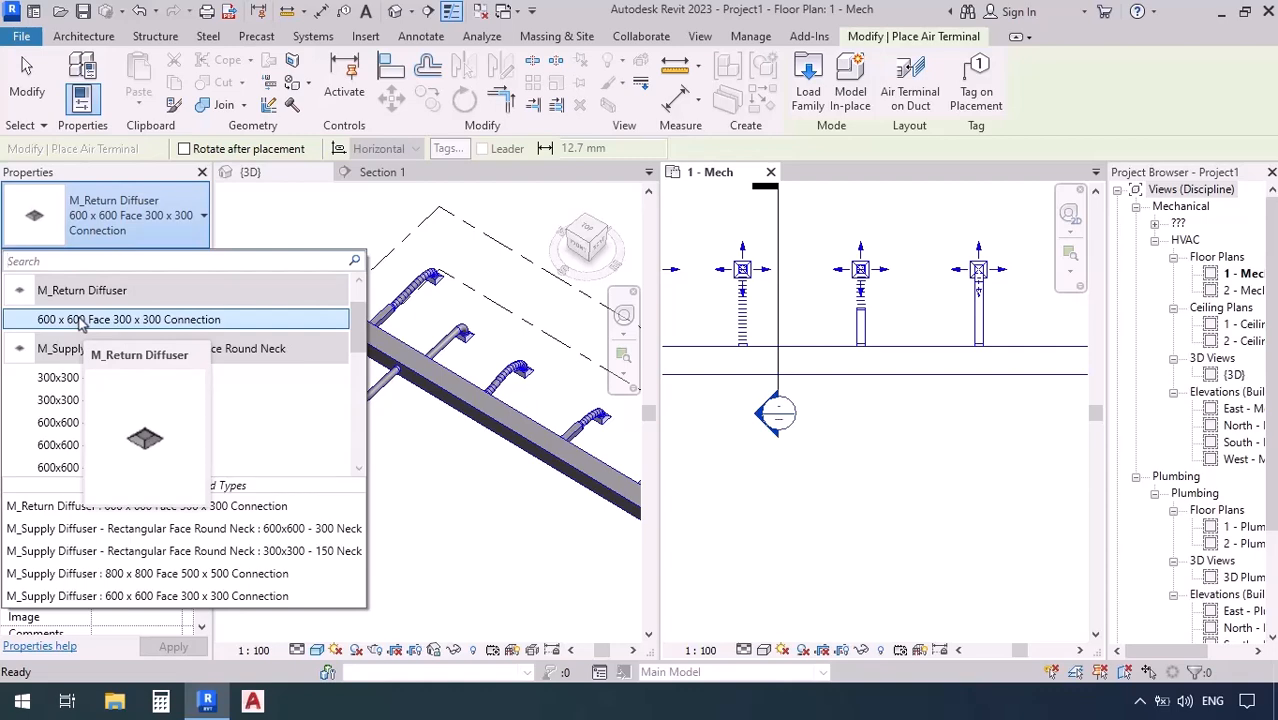
pyautogui.click(82, 320)
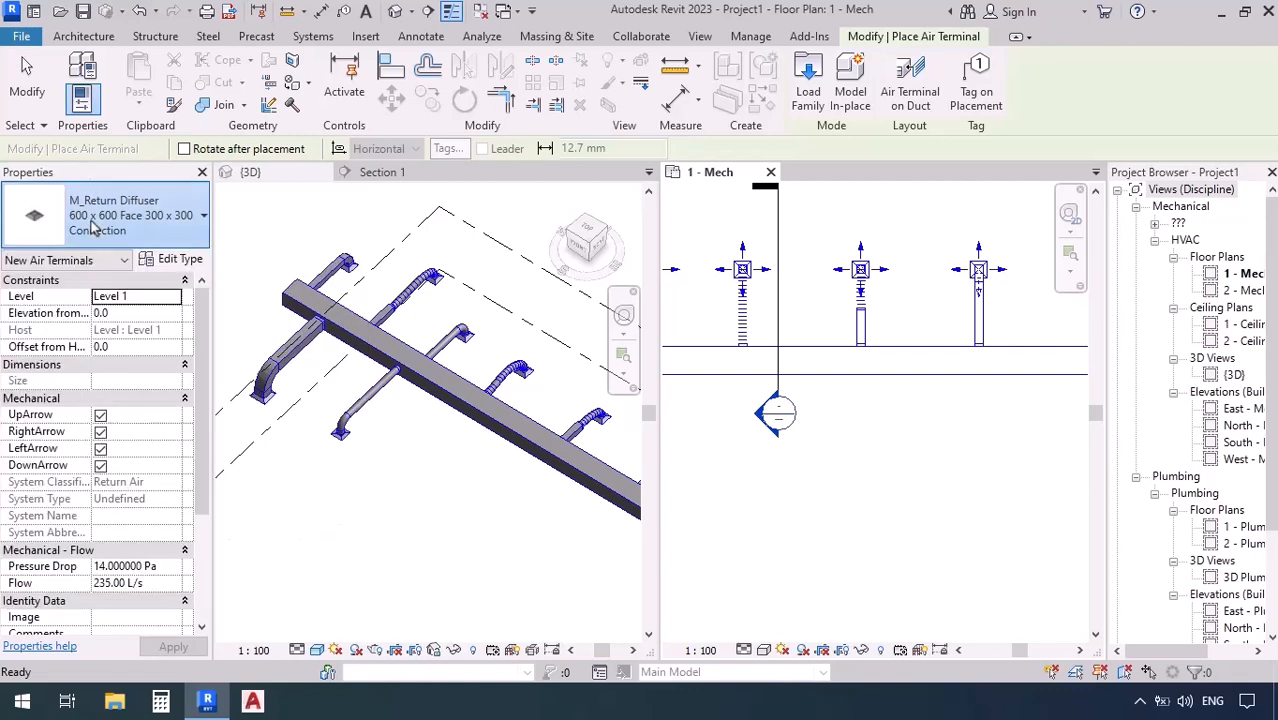
pyautogui.click(128, 314)
pyautogui.write('2000')
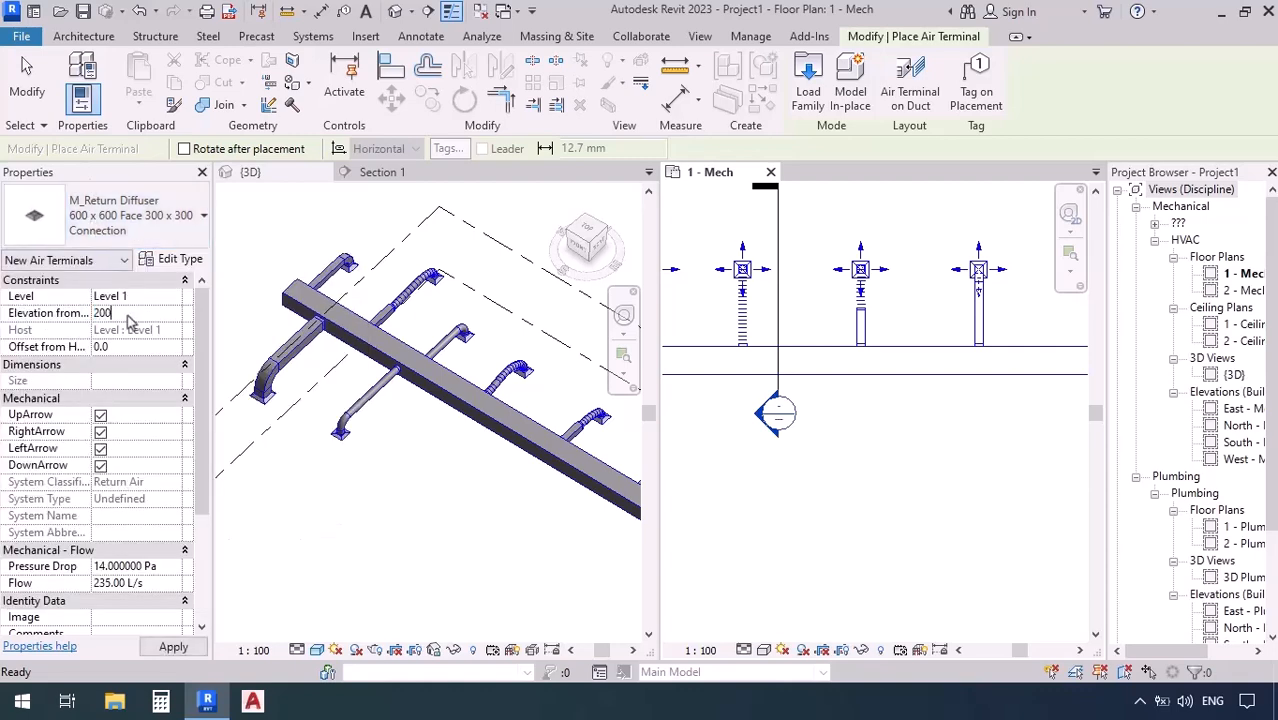
pyautogui.click(912, 455)
pyautogui.press('Escape')
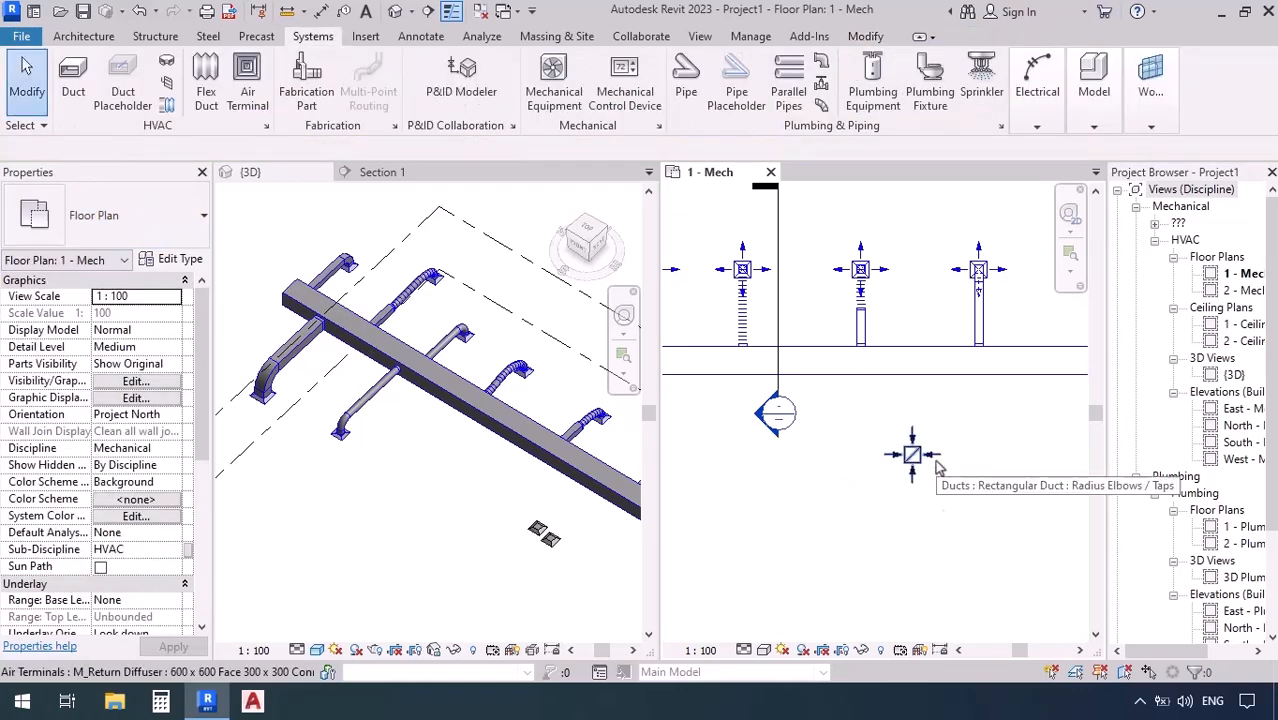
# Step: Draw a 300 x 300 mm Rectangular Duct, type Radius Elbows / Taps, at 2750 mm middle elevation from the main duct's centerline to the return diffuser's center
pyautogui.click(78, 88)
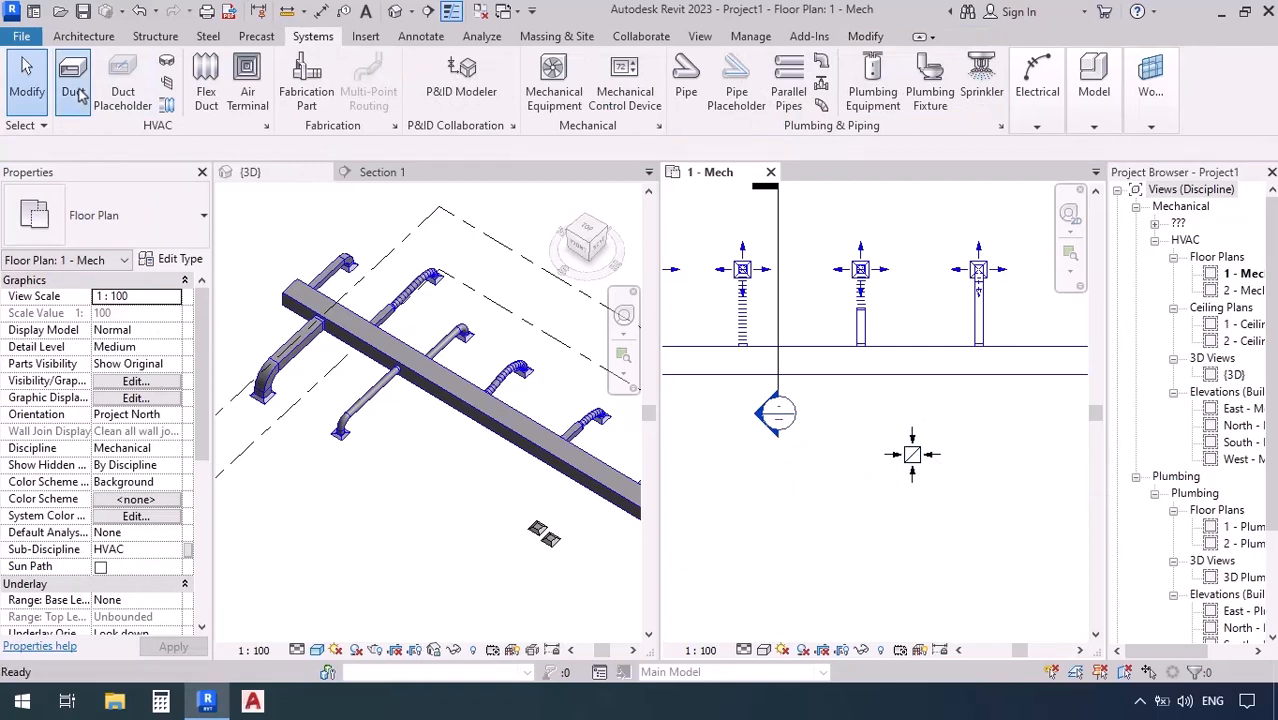
pyautogui.click(105, 218)
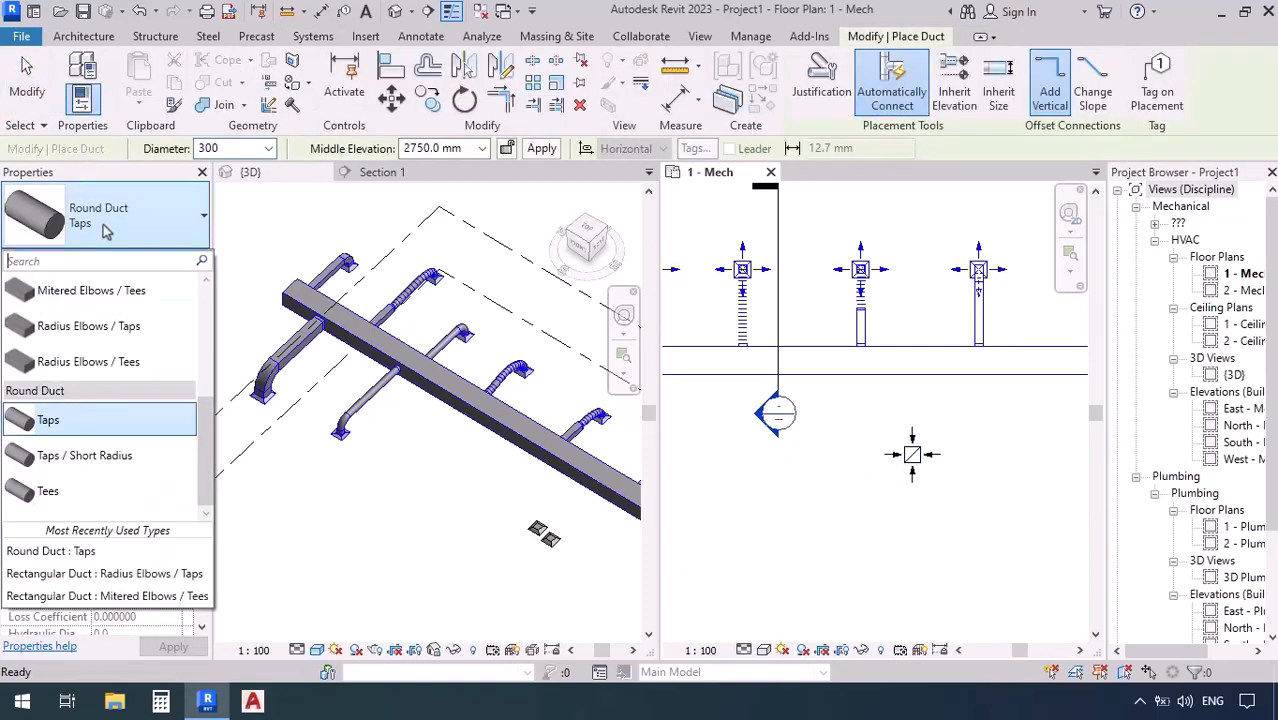
pyautogui.click(105, 326)
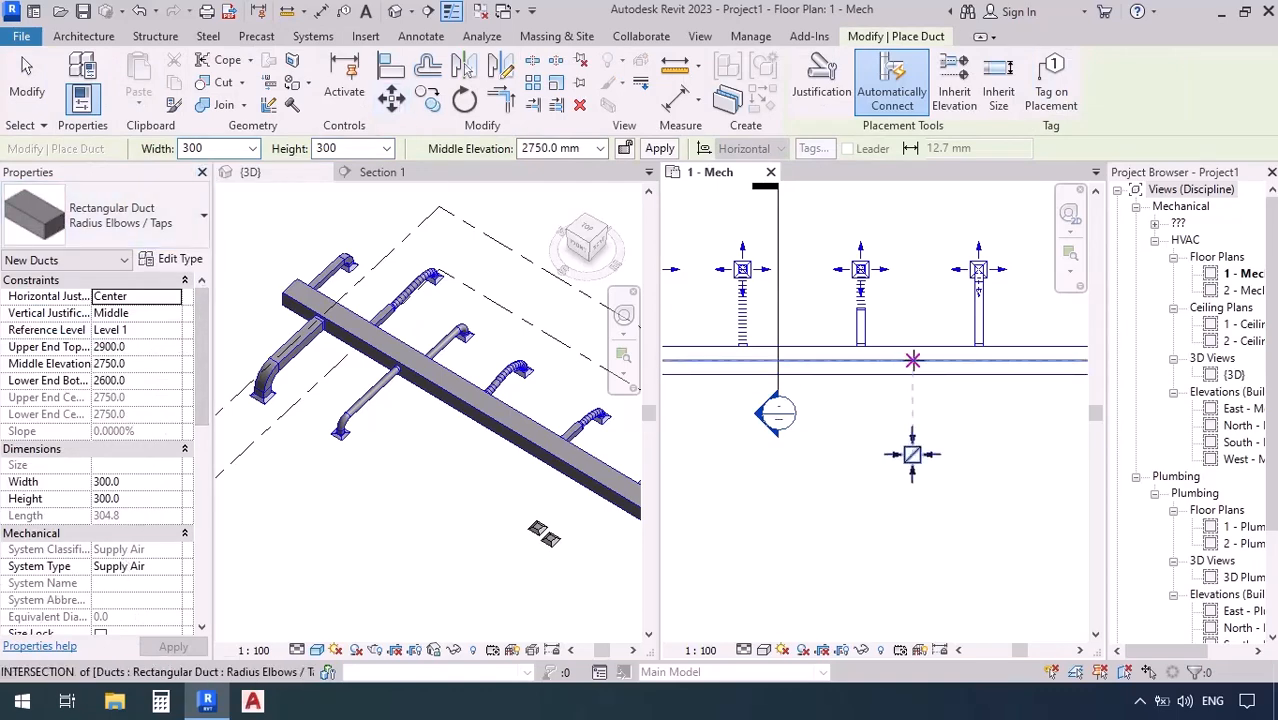
pyautogui.click(912, 358)
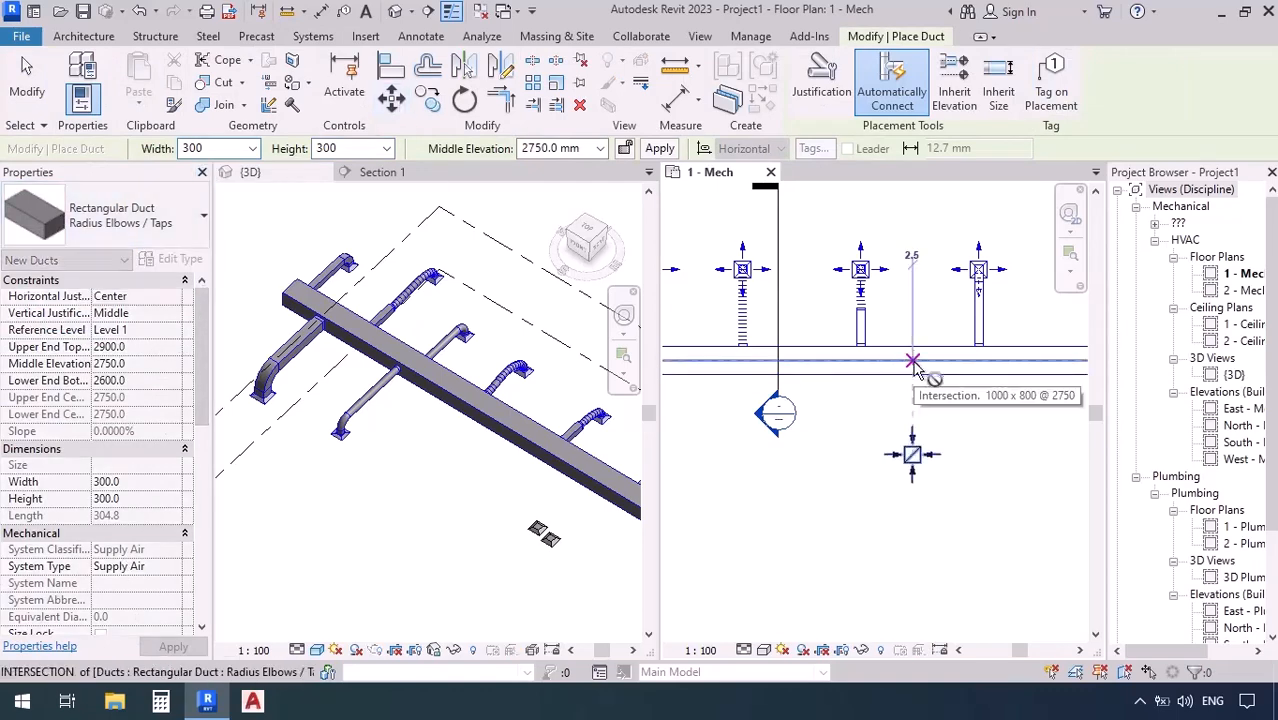
pyautogui.click(911, 455)
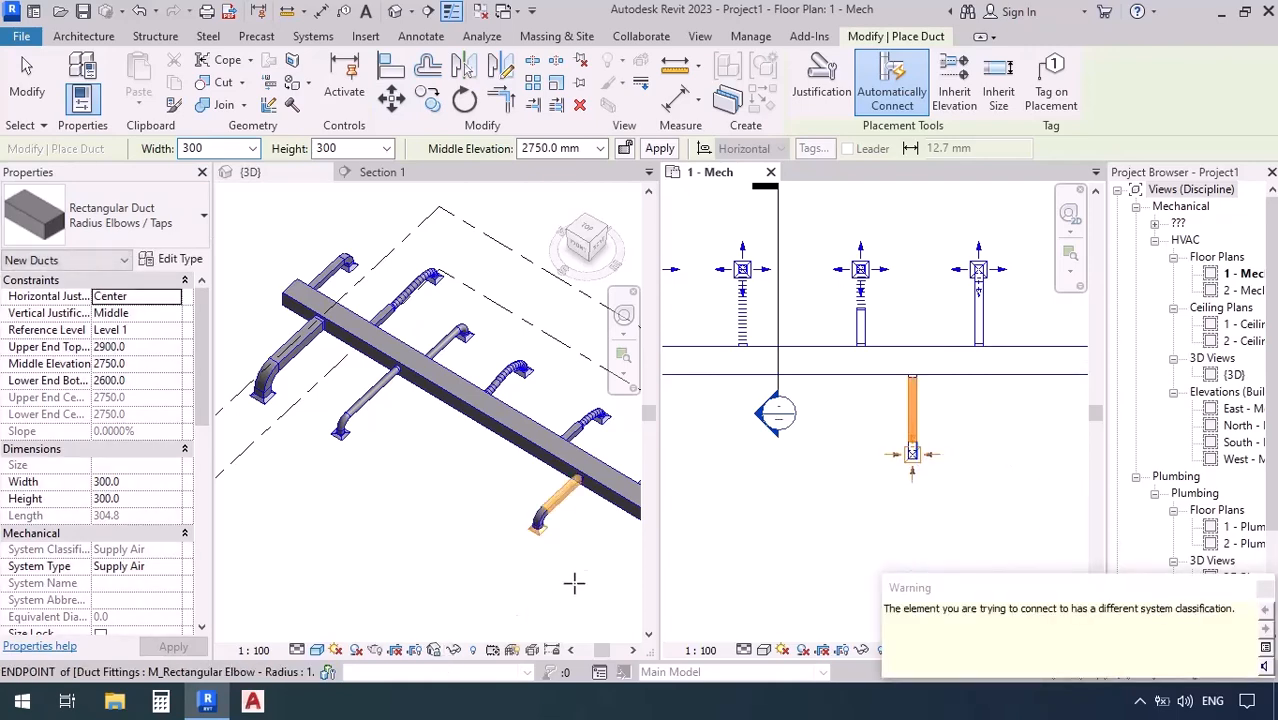
pyautogui.scroll(5, 585, 528)
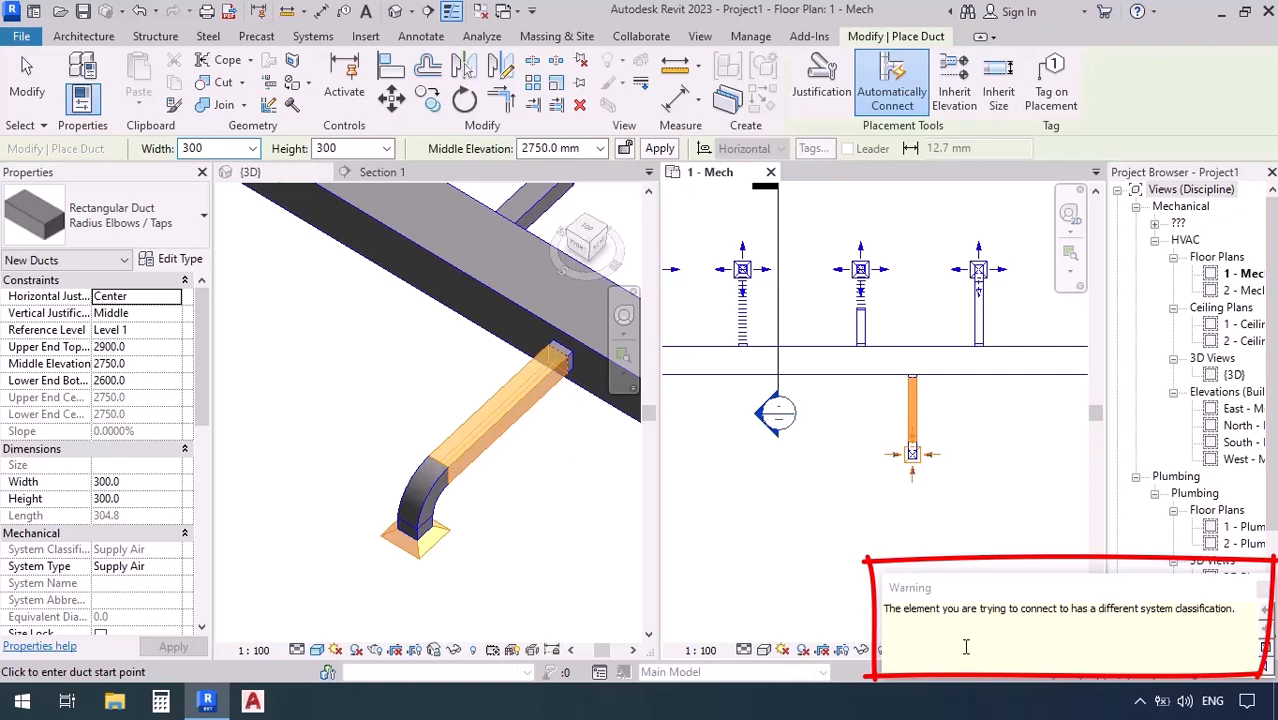
pyautogui.press('Escape')
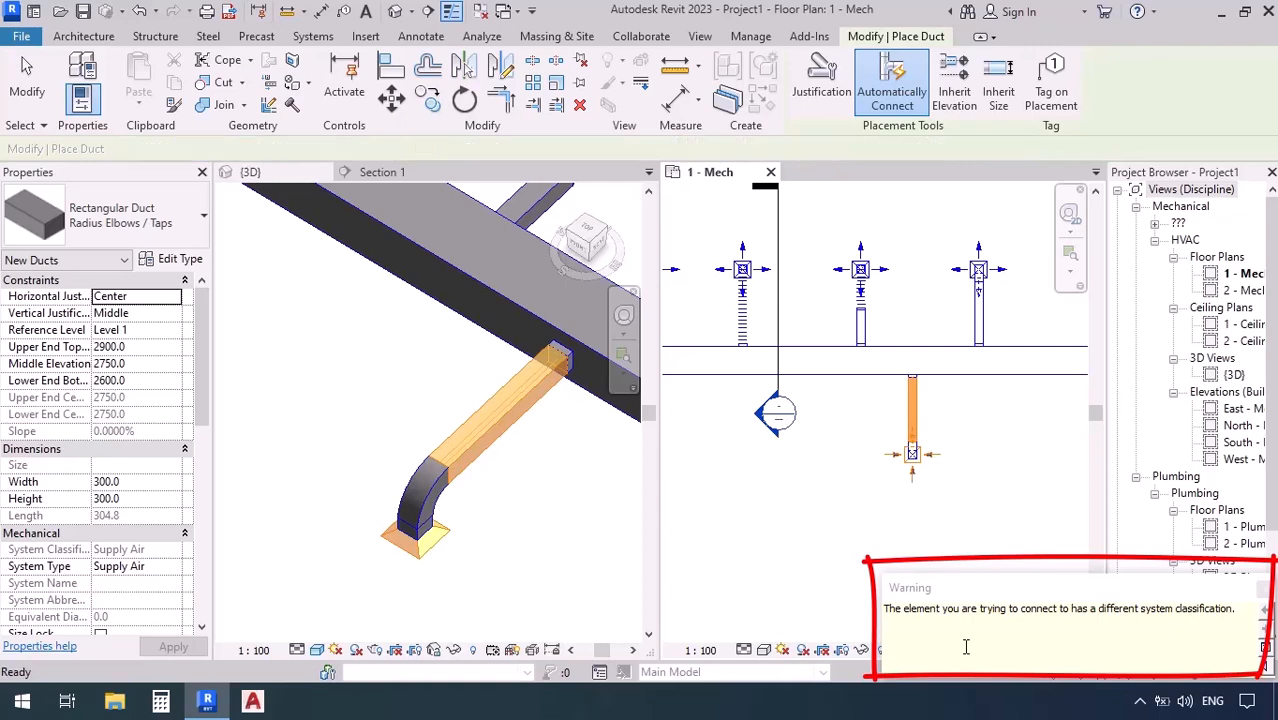
pyautogui.press('Escape')
pyautogui.scroll(1, 531, 511)
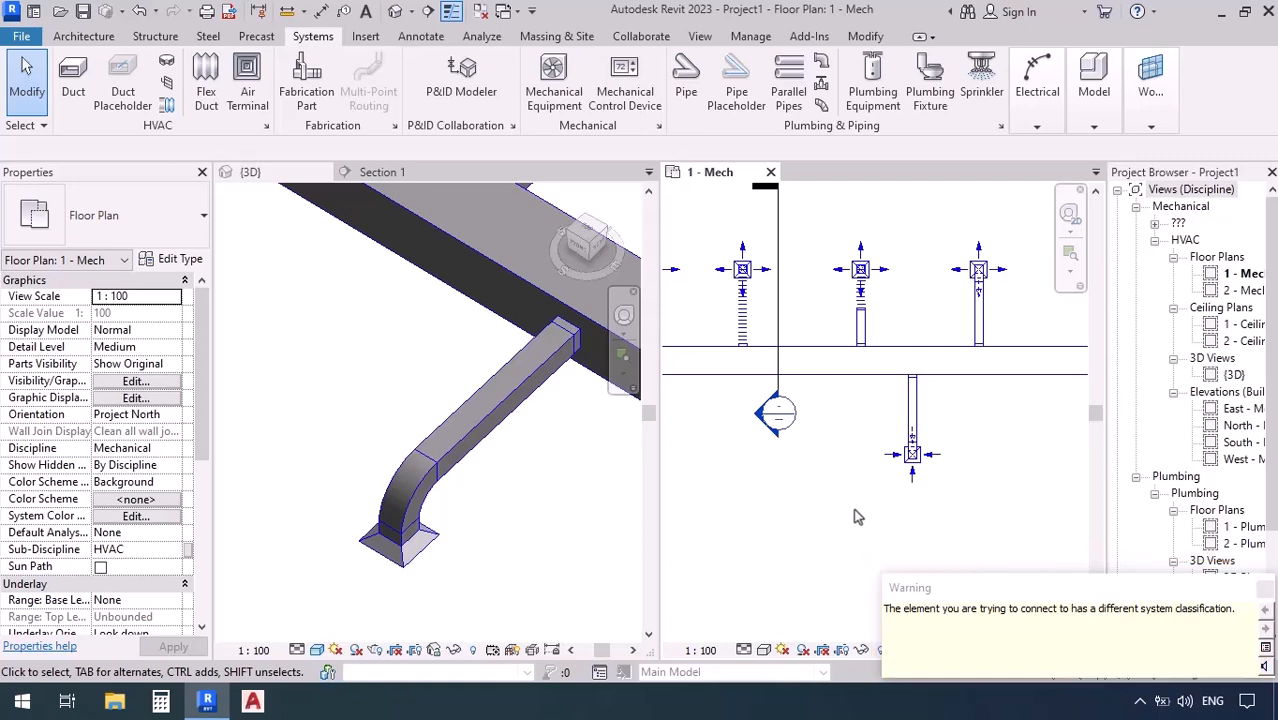
# Step: Combine the tiled views into tabs so the 1 - Mech floor plan fills the drawing area
pyautogui.scroll(-3, 853, 508)
pyautogui.moveTo(842, 516); pyautogui.dragTo(874, 521, button='middle')
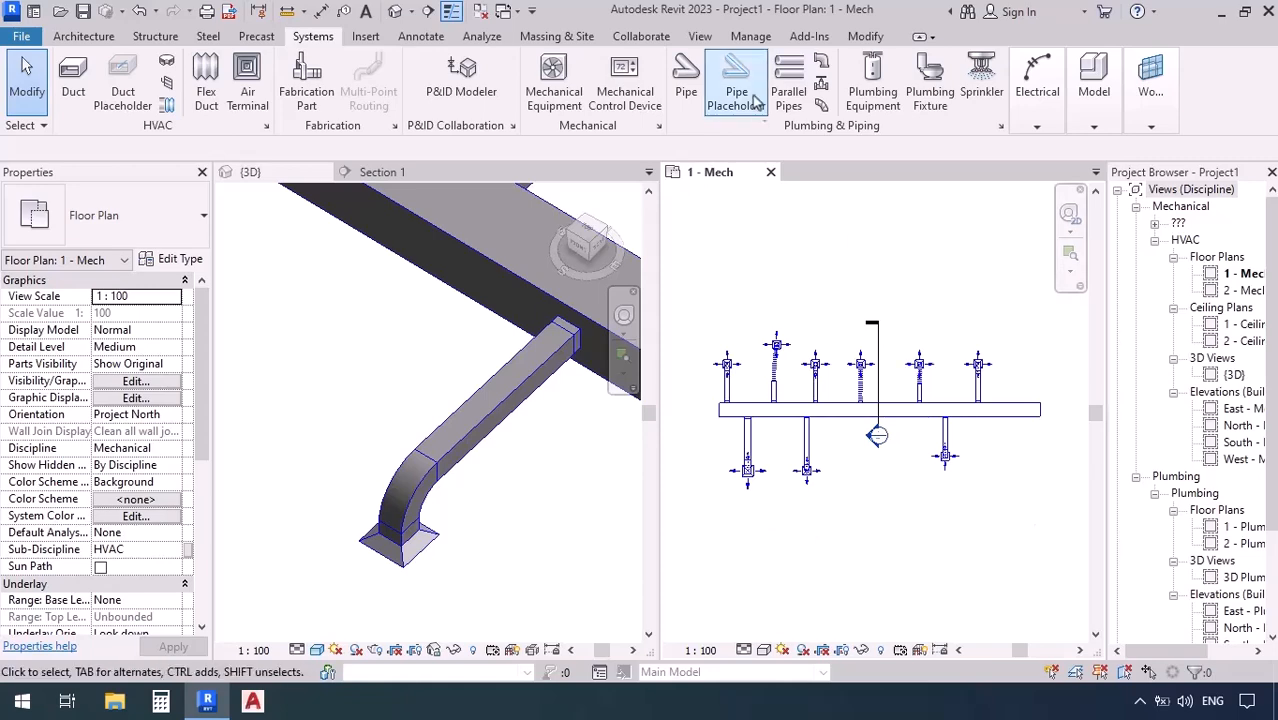
pyautogui.click(700, 36)
pyautogui.click(1037, 105)
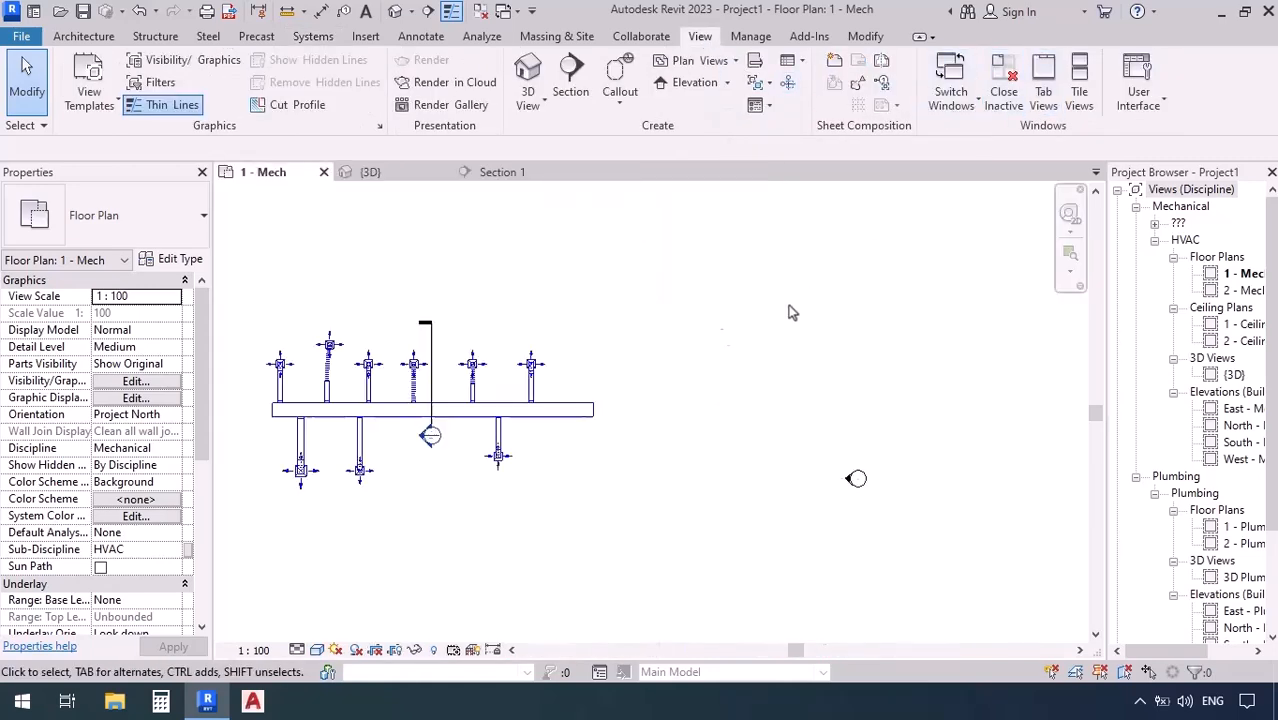
pyautogui.scroll(2, 404, 480)
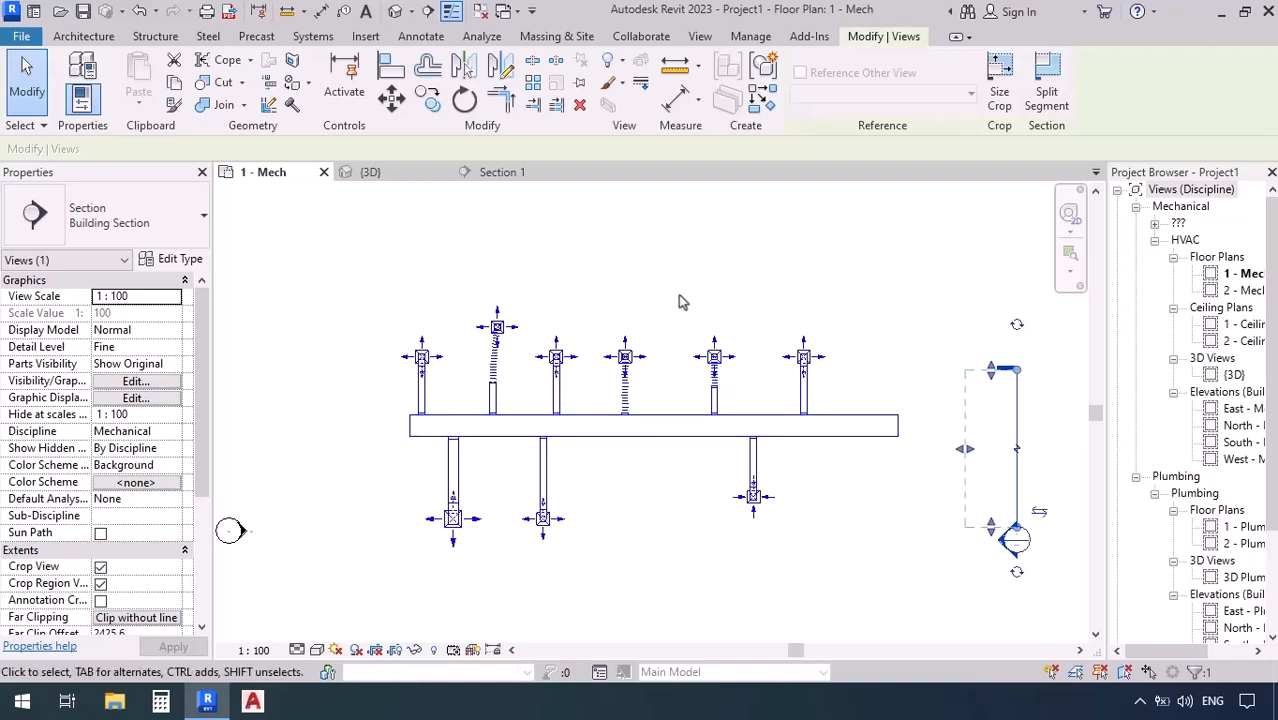
# Step: Place an M_Exhaust Grill, type 600 x 600 Face 300 x 300 Connection, at 0 elevation in an empty plan area away from the duct layout
pyautogui.scroll(-3, 680, 302)
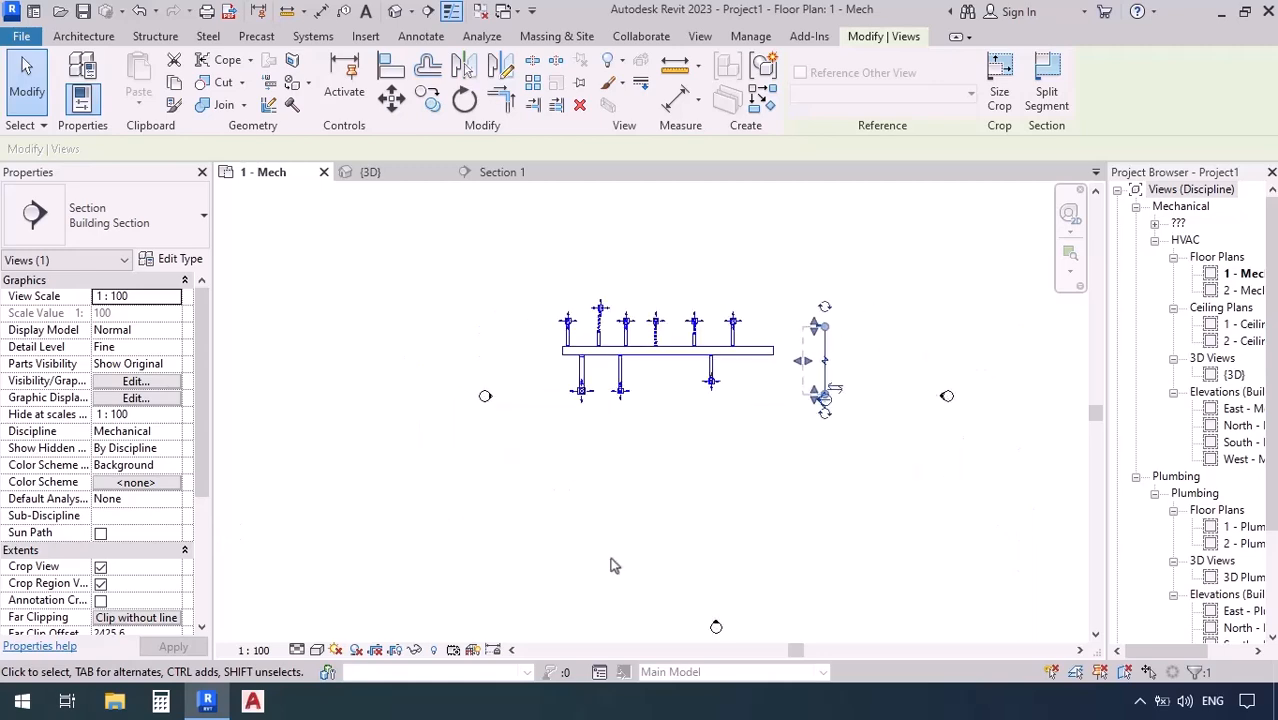
pyautogui.scroll(4, 640, 545)
pyautogui.scroll(1, 660, 525)
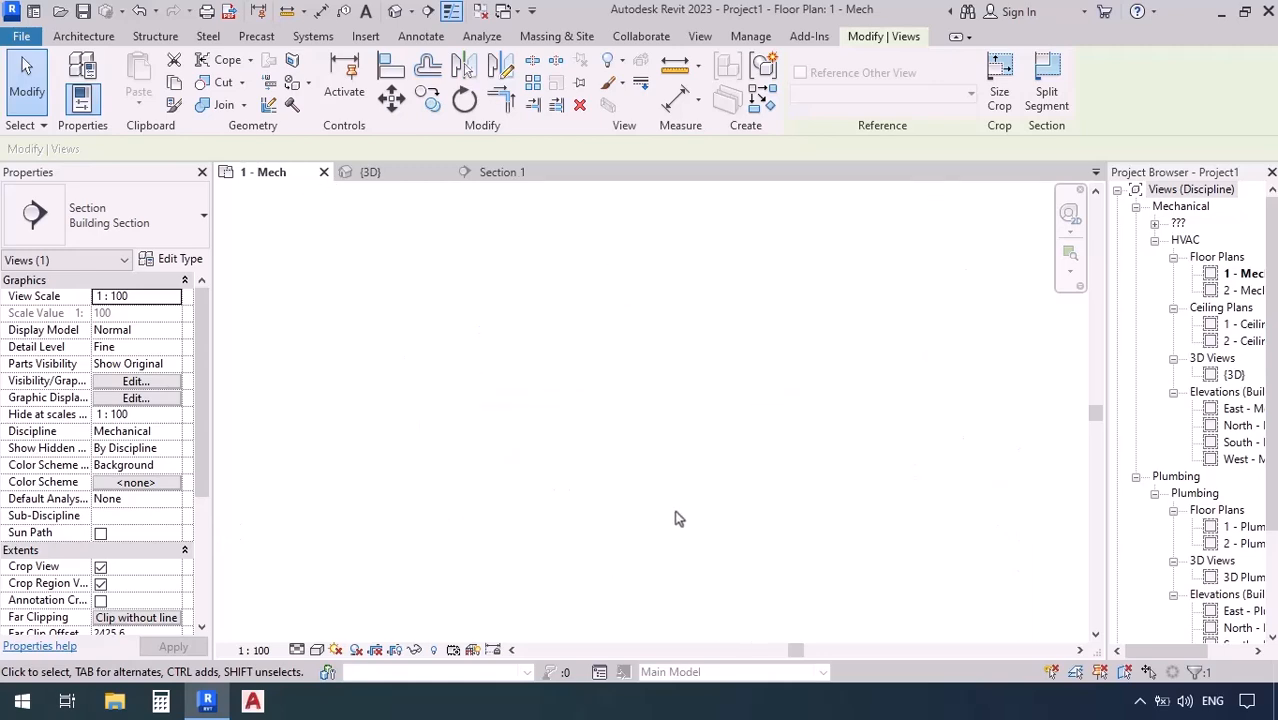
pyautogui.click(313, 36)
pyautogui.click(250, 80)
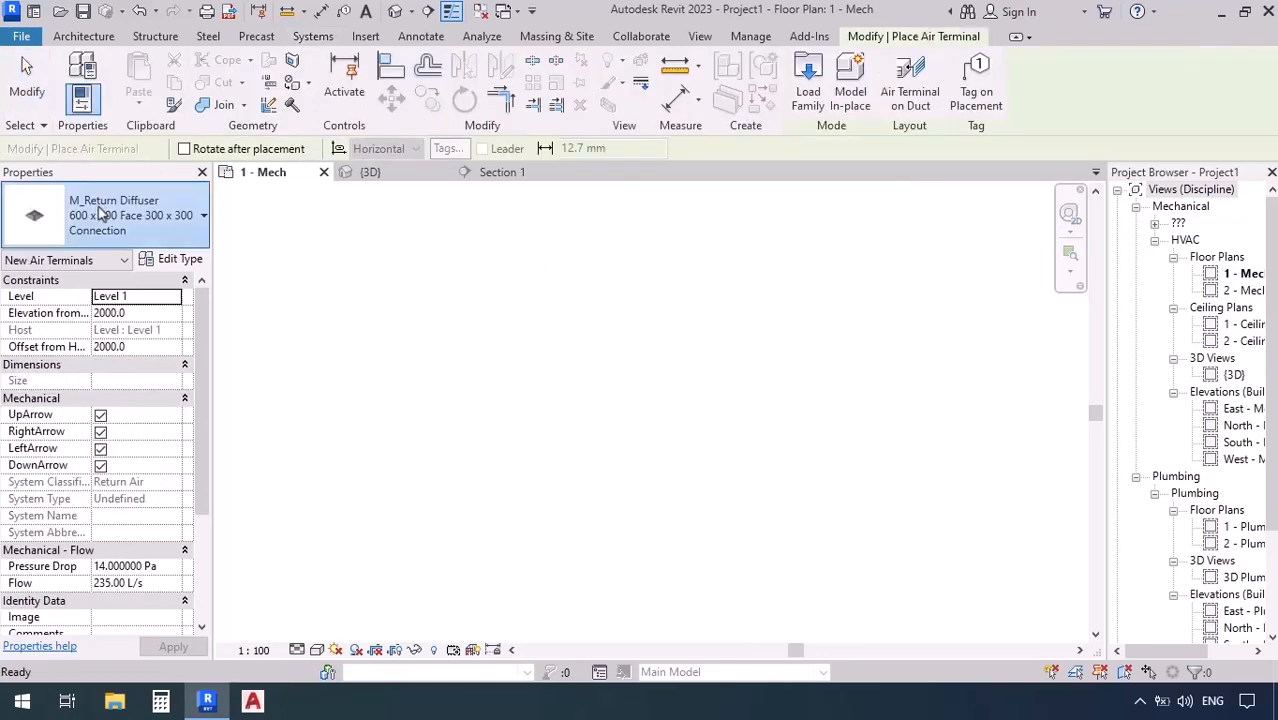
pyautogui.click(112, 212)
pyautogui.scroll(1, 85, 285)
pyautogui.click(112, 319)
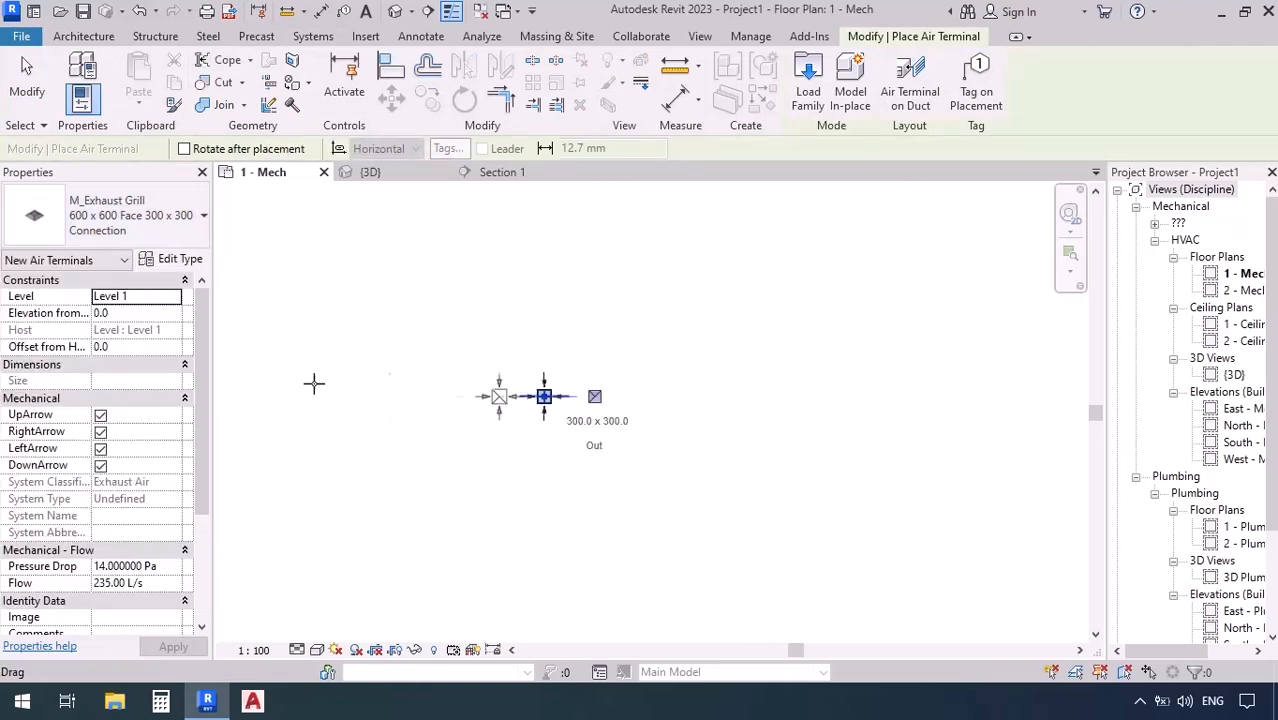
# Step: Place an M_Return Diffuser and an M_Supply Diffuser, both 600 x 600 Face 300 x 300 Connection, in a row beside the exhaust grill
pyautogui.click(175, 218)
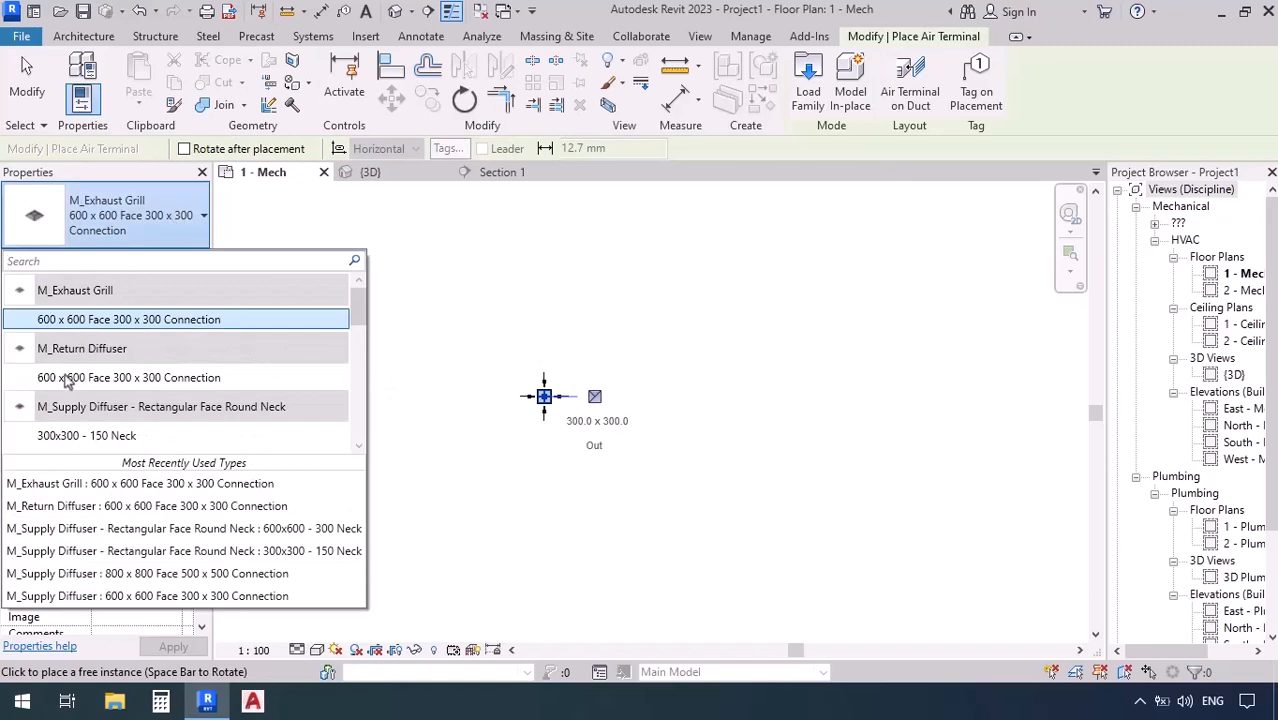
pyautogui.click(110, 377)
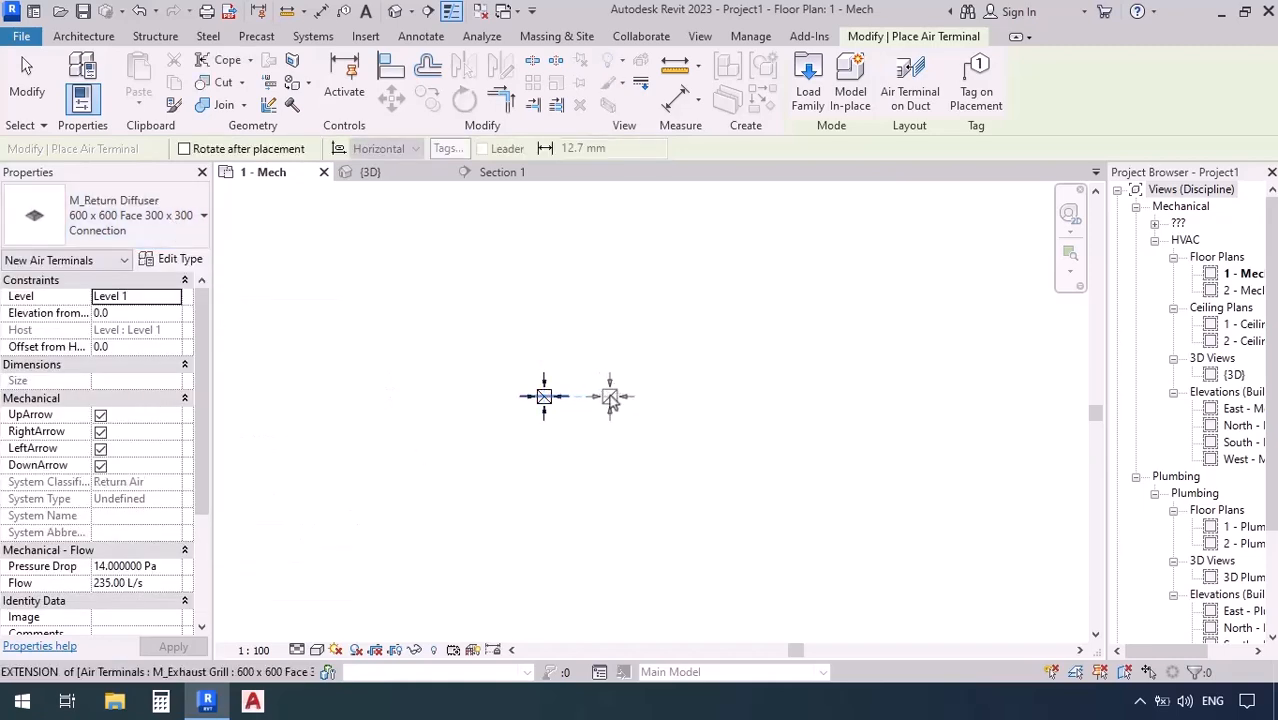
pyautogui.click(128, 236)
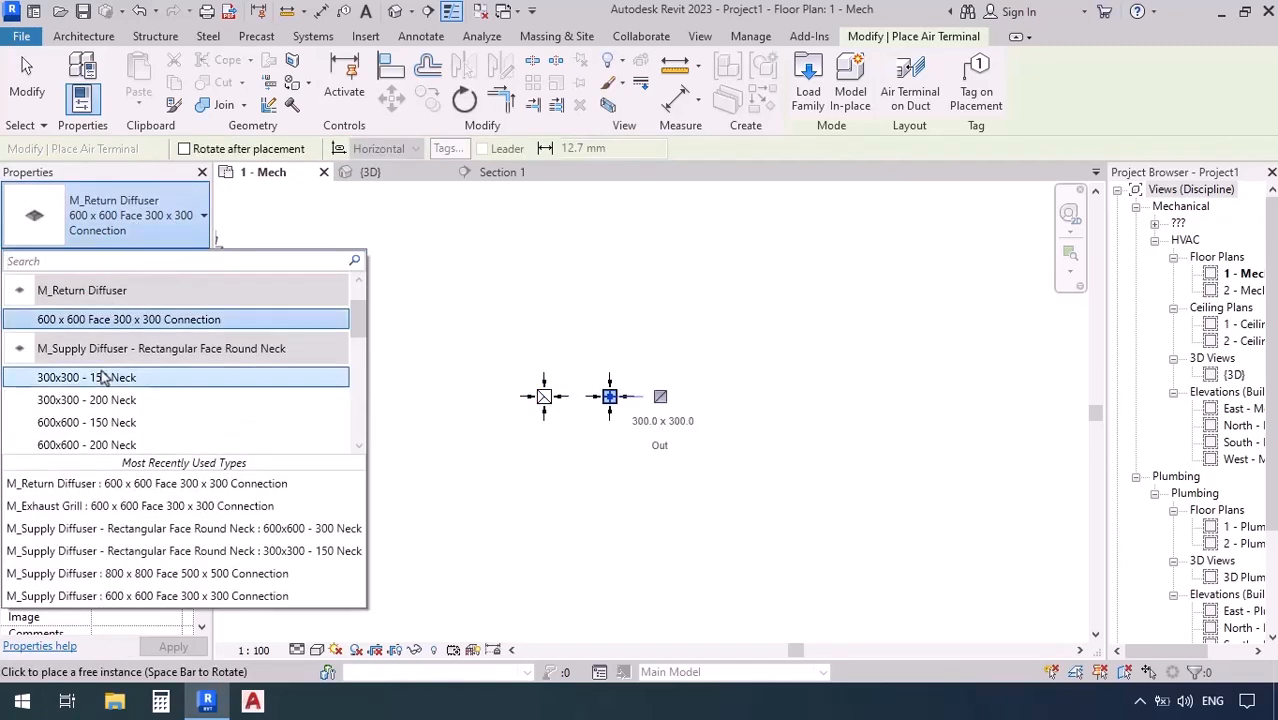
pyautogui.scroll(-3, 100, 378)
pyautogui.click(84, 433)
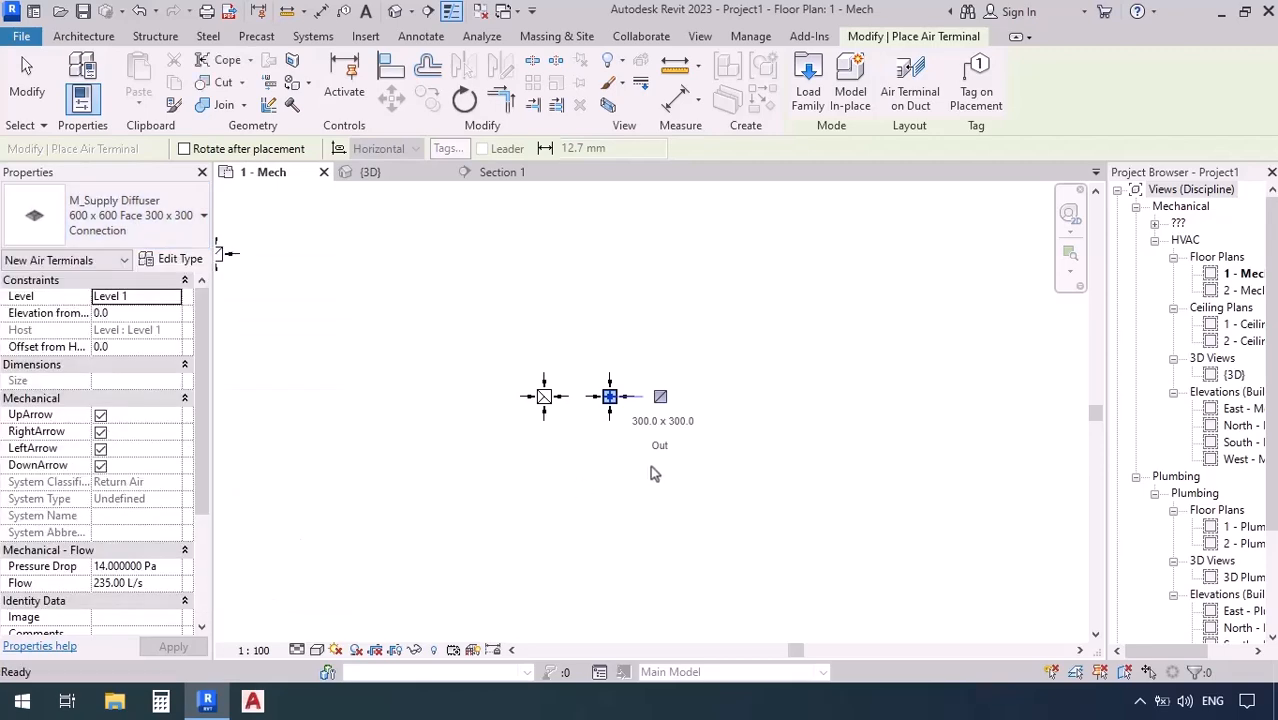
pyautogui.click(678, 396)
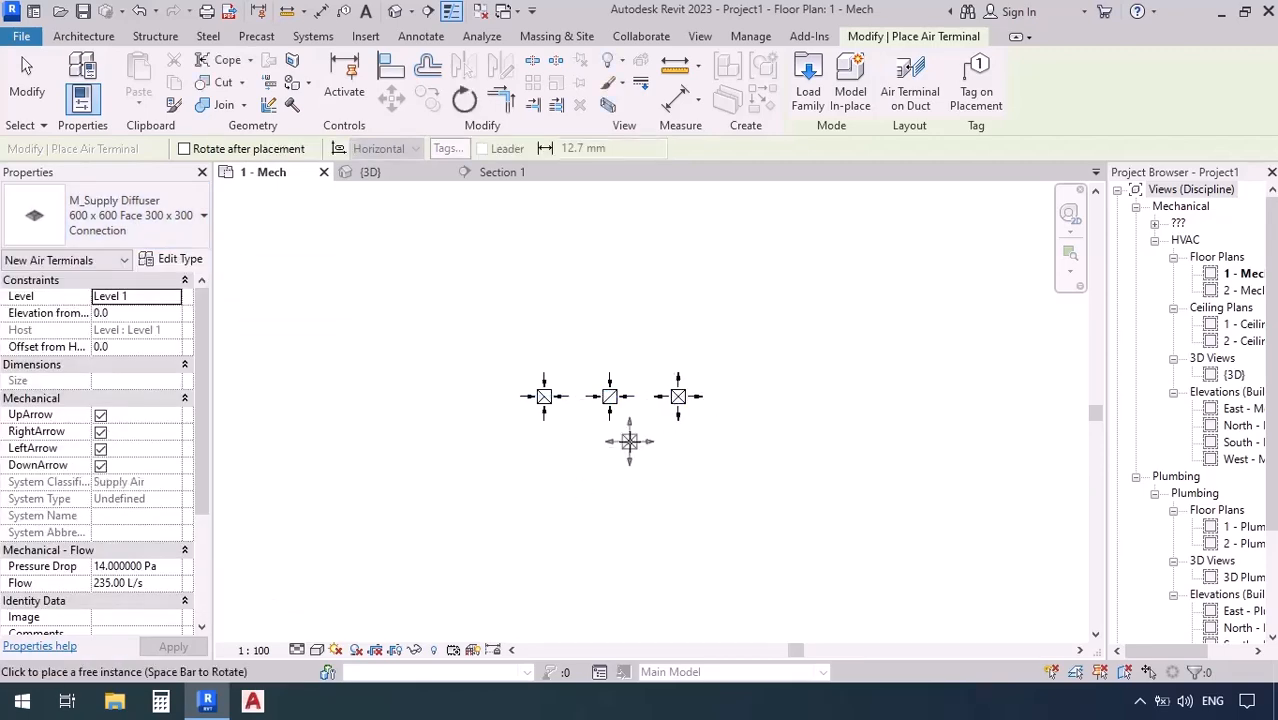
pyautogui.press('Escape')
pyautogui.press('Escape')
pyautogui.scroll(4, 562, 360)
pyautogui.scroll(3, 688, 497)
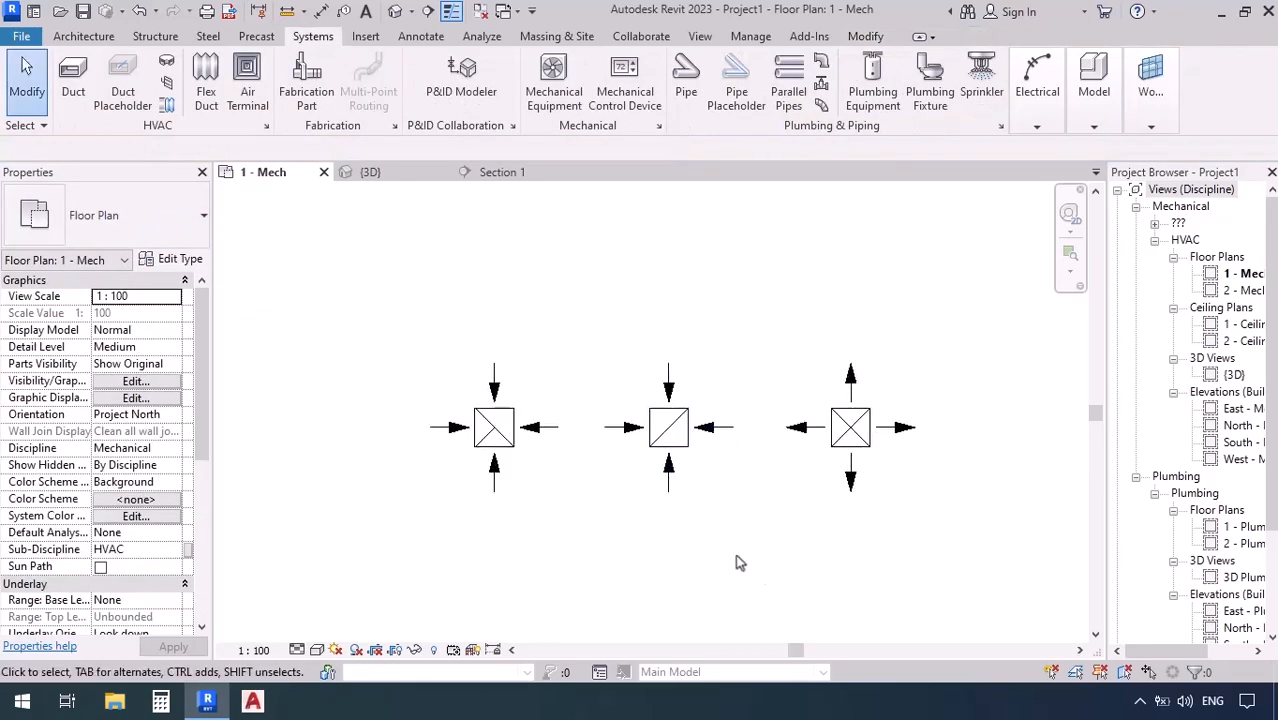
pyautogui.moveTo(680, 502); pyautogui.dragTo(676, 519, button='middle')
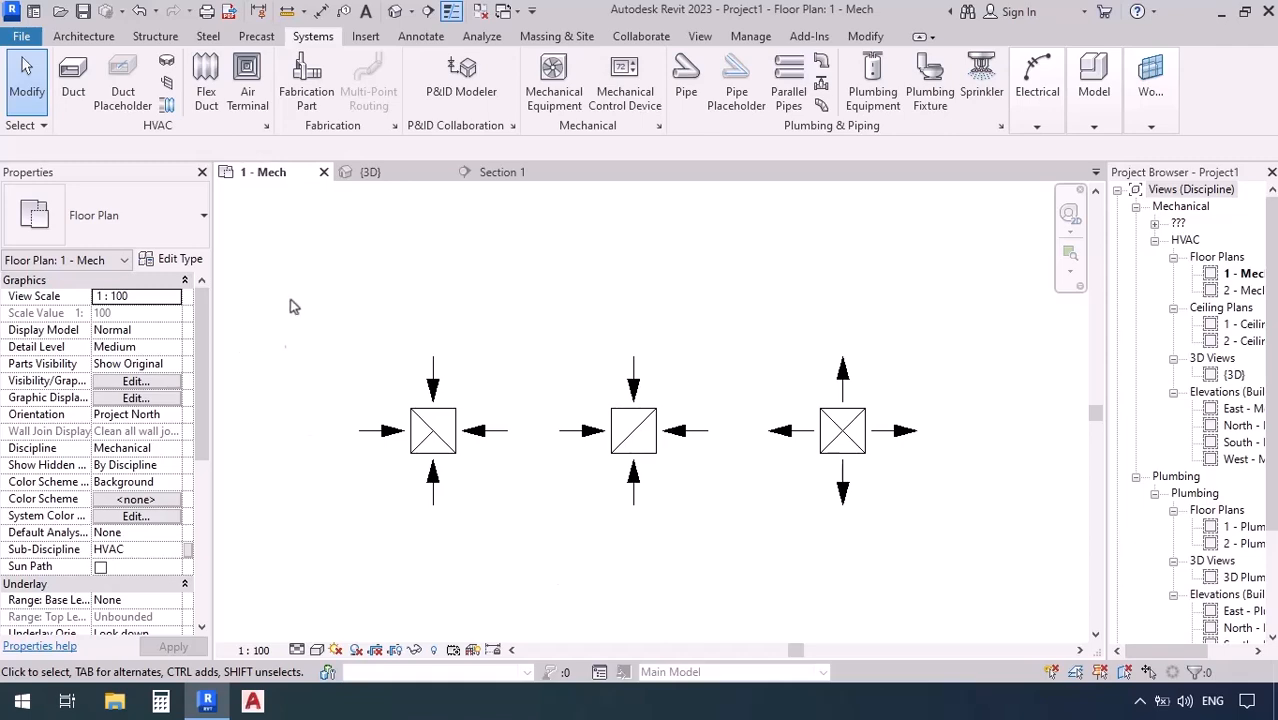
# Step: Create a vertical 600 x 600 mm Supply Air rectangular duct from 0 to 4000 mm middle elevation, aligned in plan with the supply diffuser
pyautogui.click(66, 72)
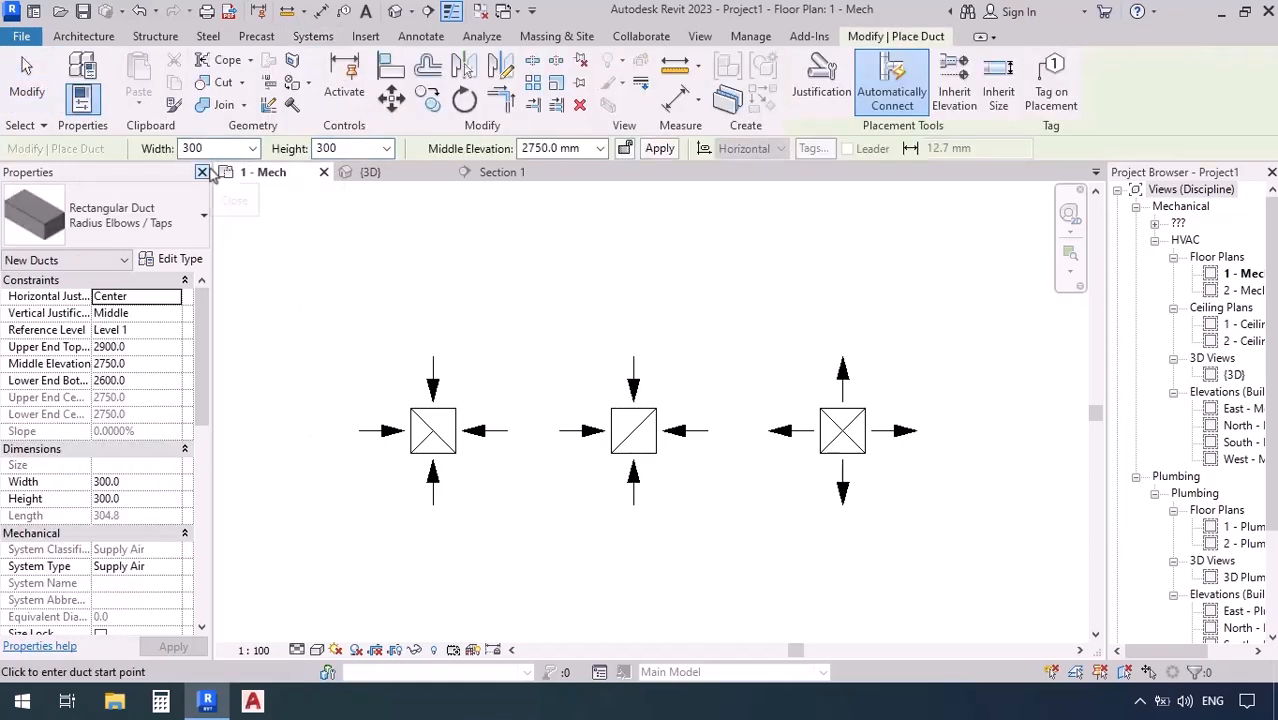
pyautogui.click(214, 150)
pyautogui.write('600')
pyautogui.click(345, 147)
pyautogui.write('600')
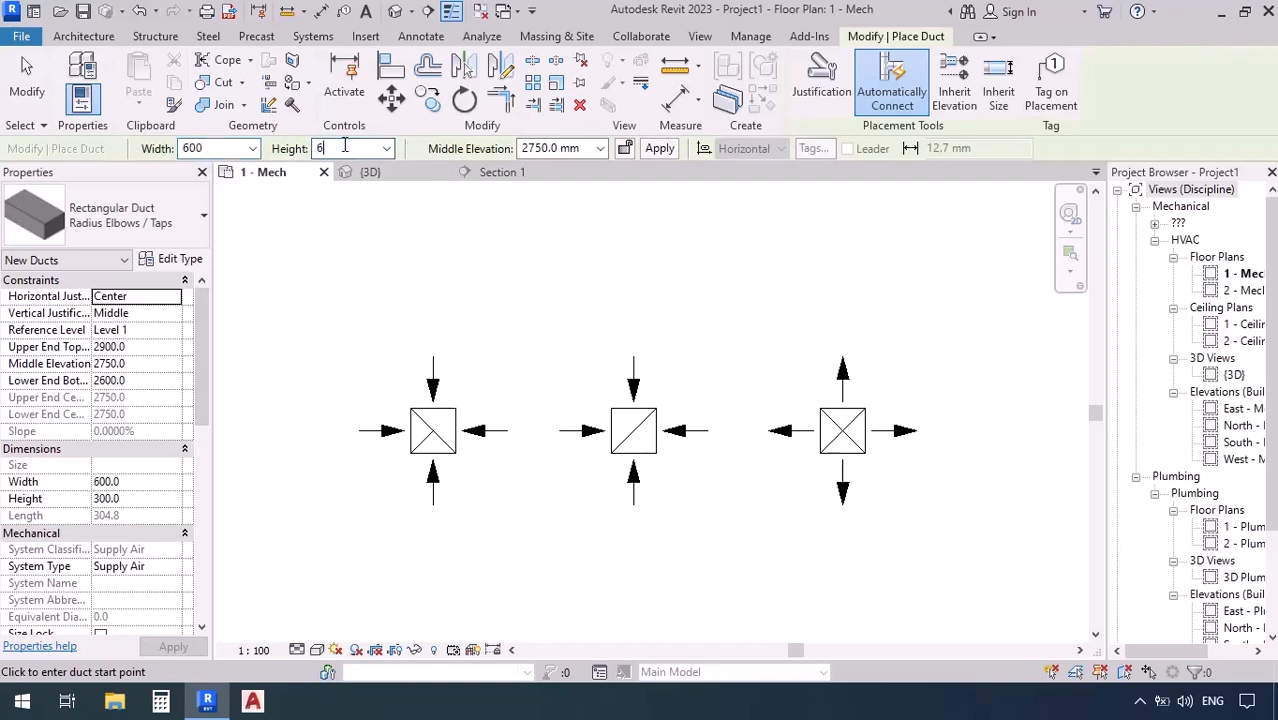
pyautogui.press('Return')
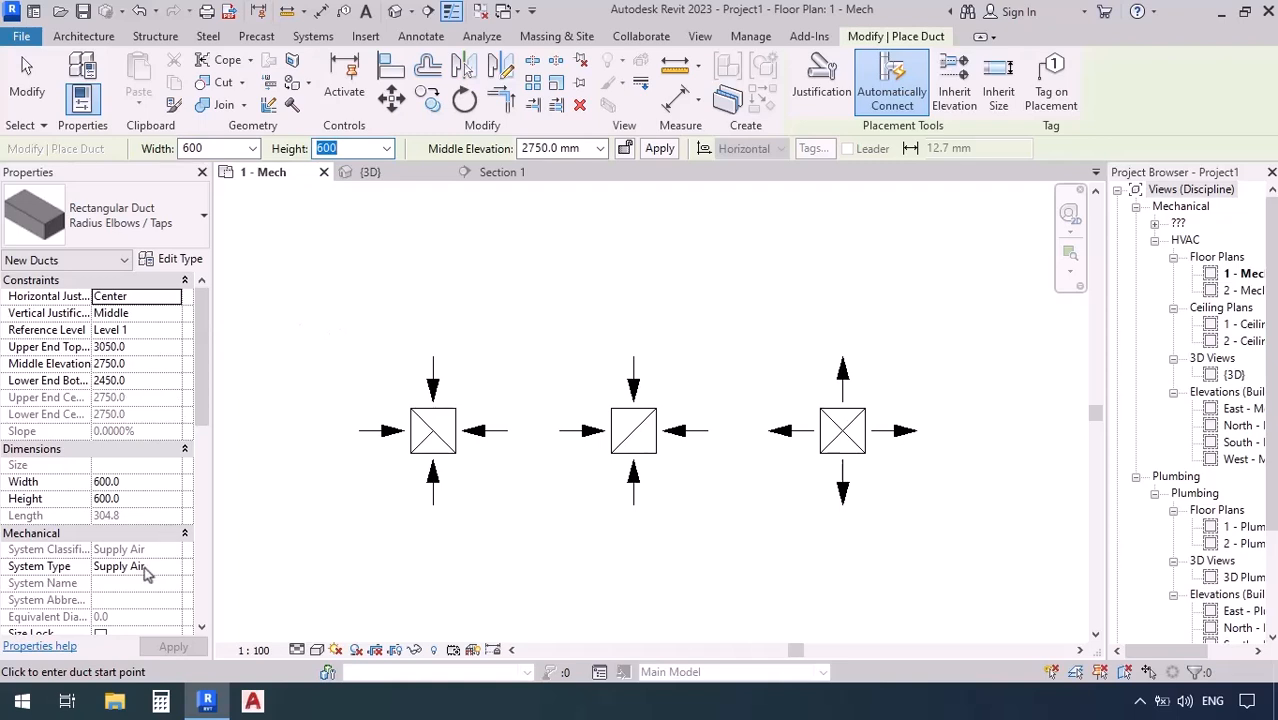
pyautogui.click(536, 150)
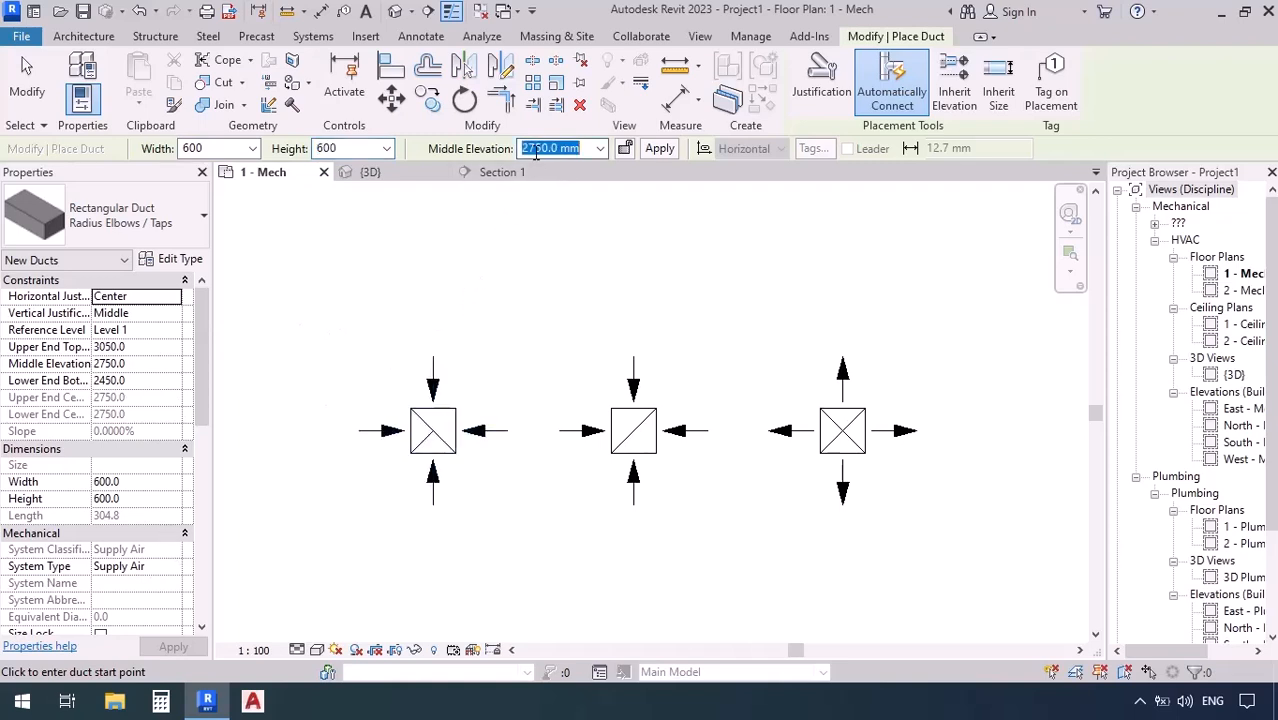
pyautogui.write('0')
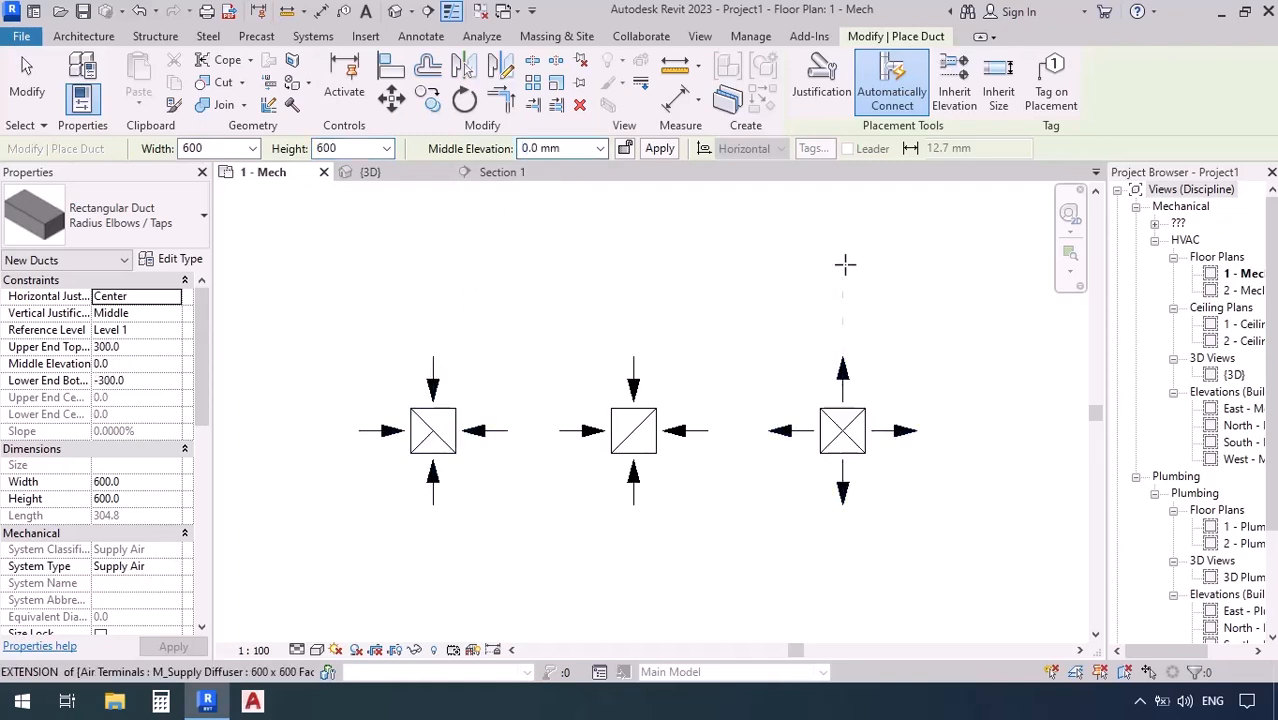
pyautogui.click(844, 262)
pyautogui.click(580, 152)
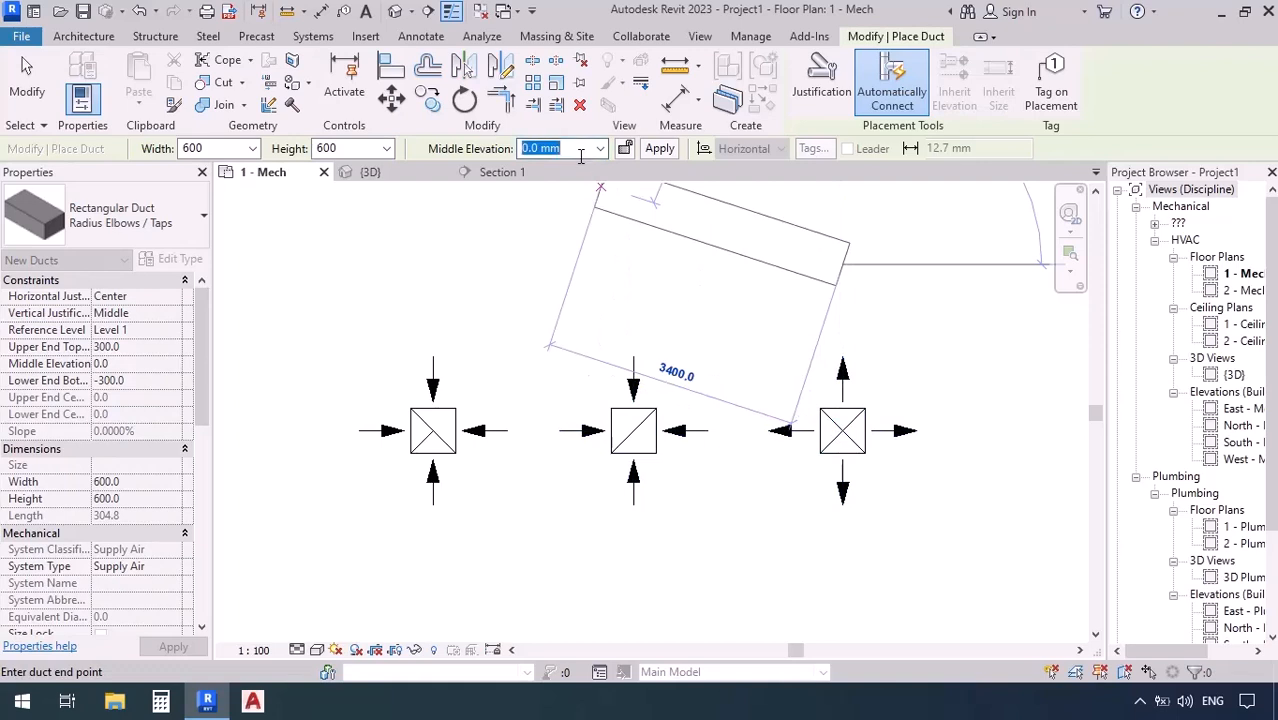
pyautogui.write('400')
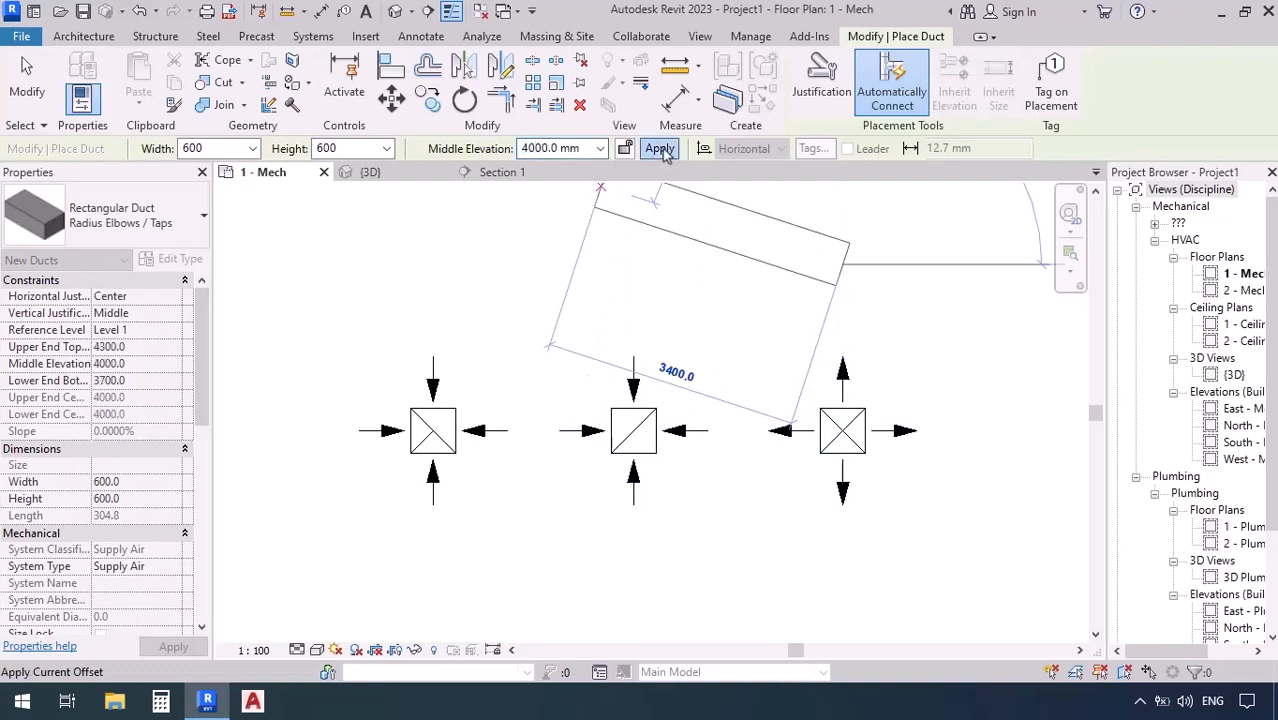
pyautogui.click(660, 148)
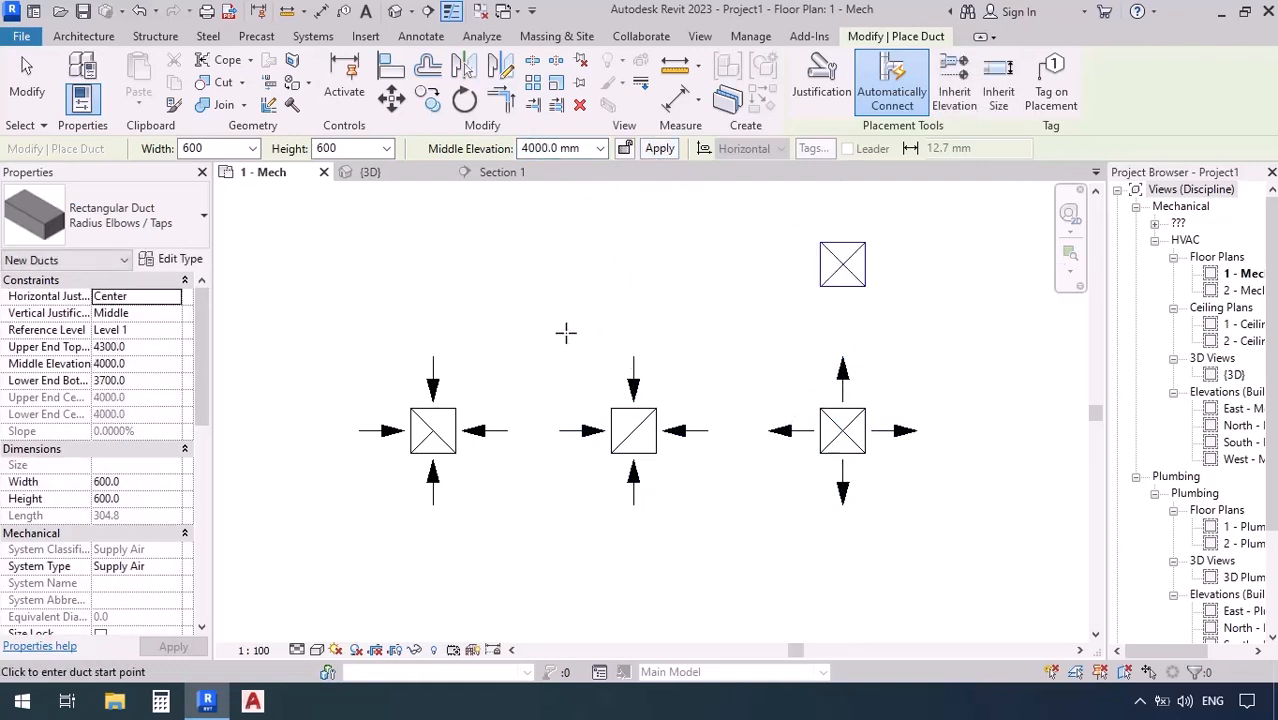
# Step: Create a vertical 600 x 600 mm Return Air rectangular duct from 4000 to 0 mm middle elevation, aligned in plan with the return diffuser
pyautogui.click(174, 567)
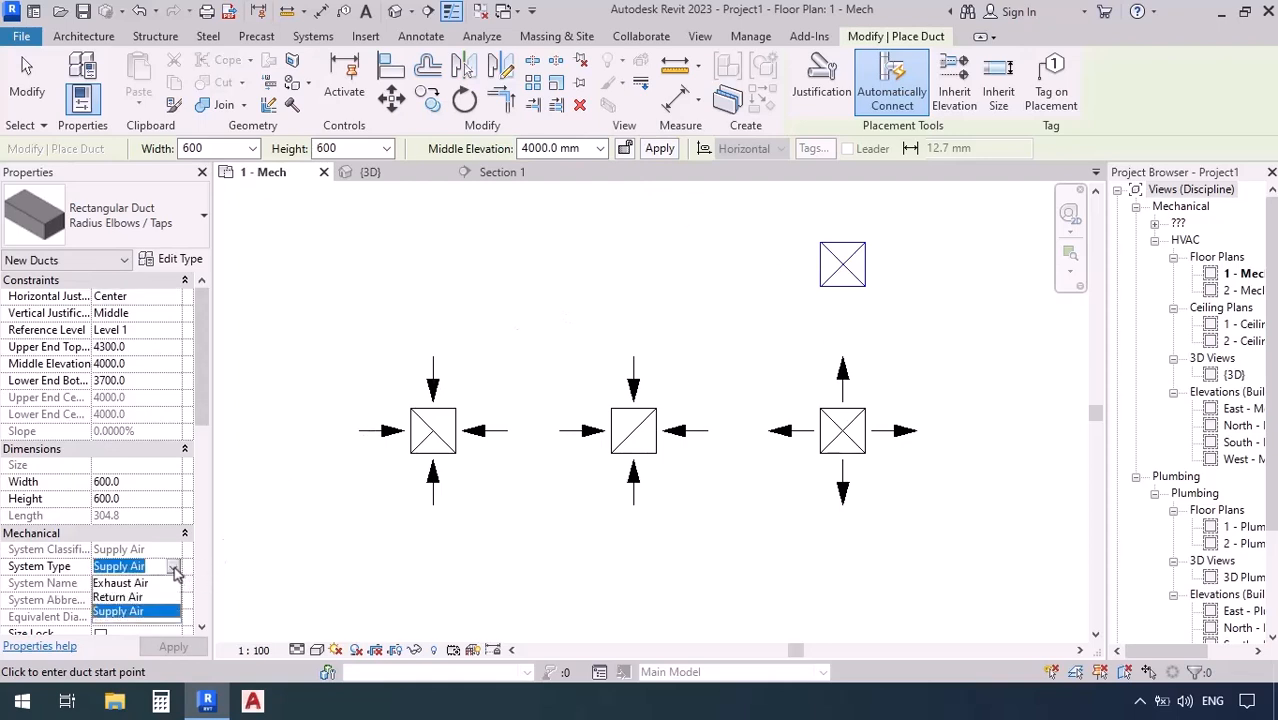
pyautogui.click(118, 597)
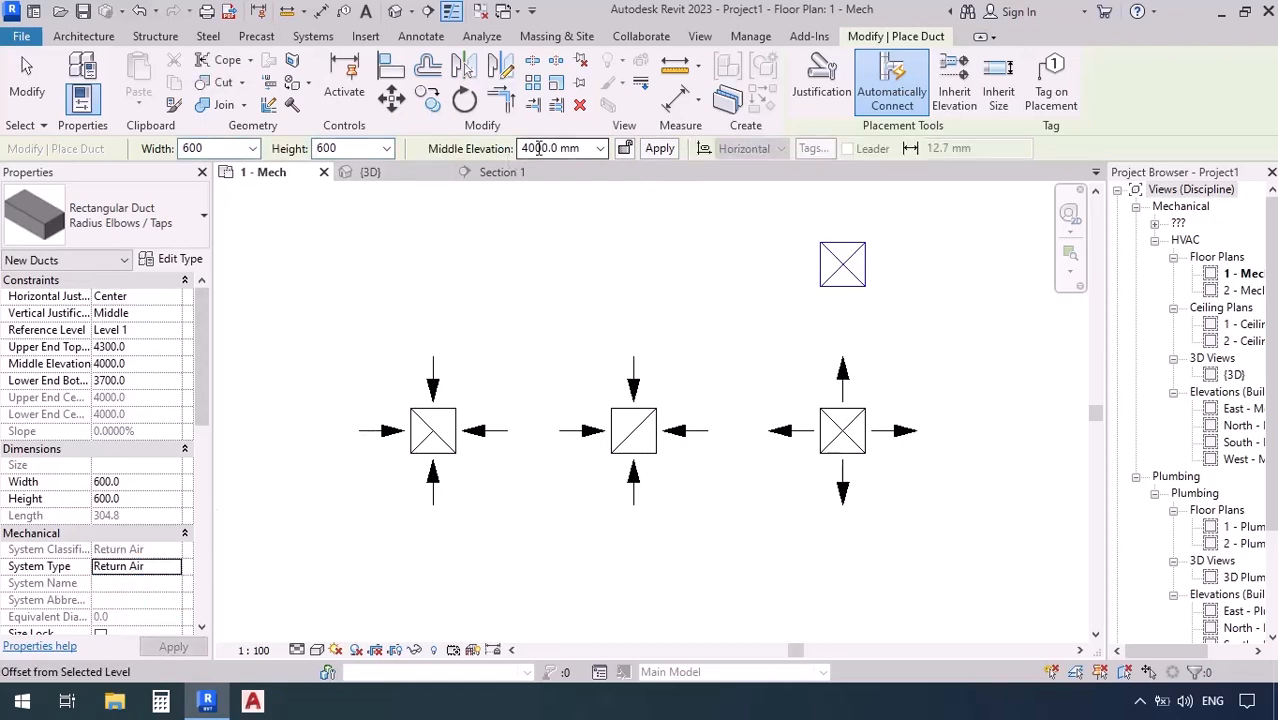
pyautogui.click(635, 278)
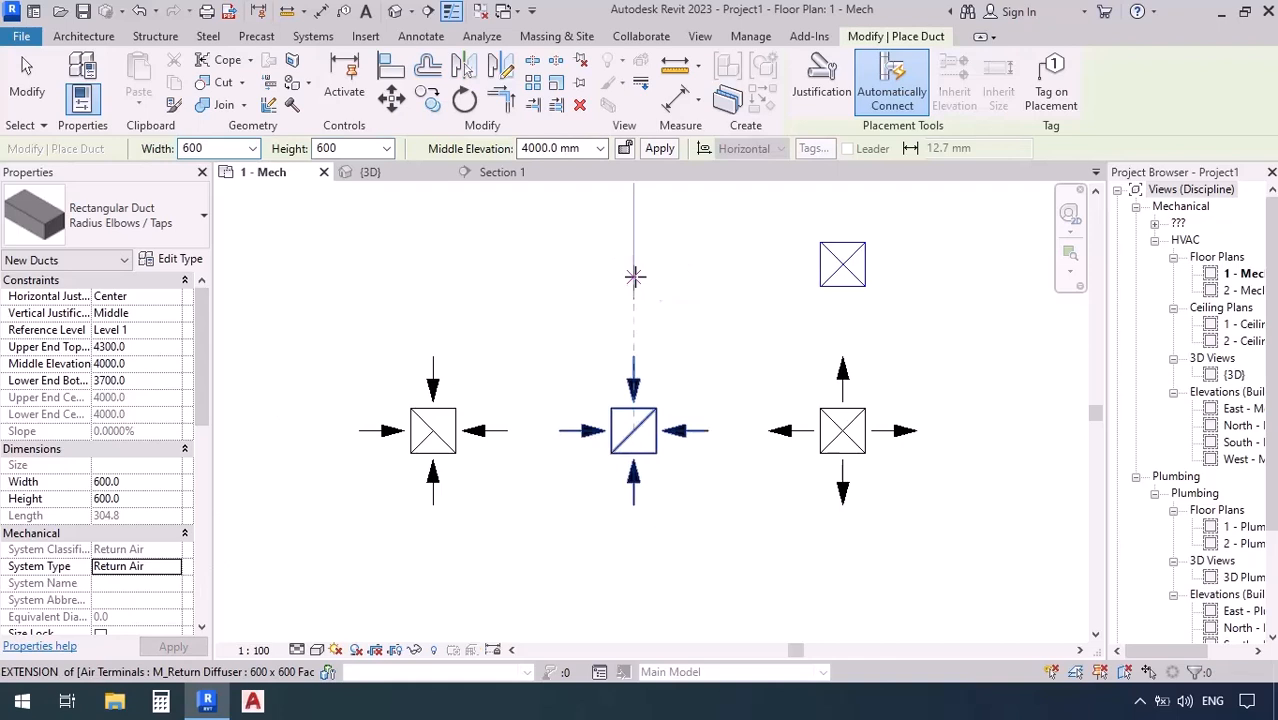
pyautogui.click(535, 148)
pyautogui.write('0')
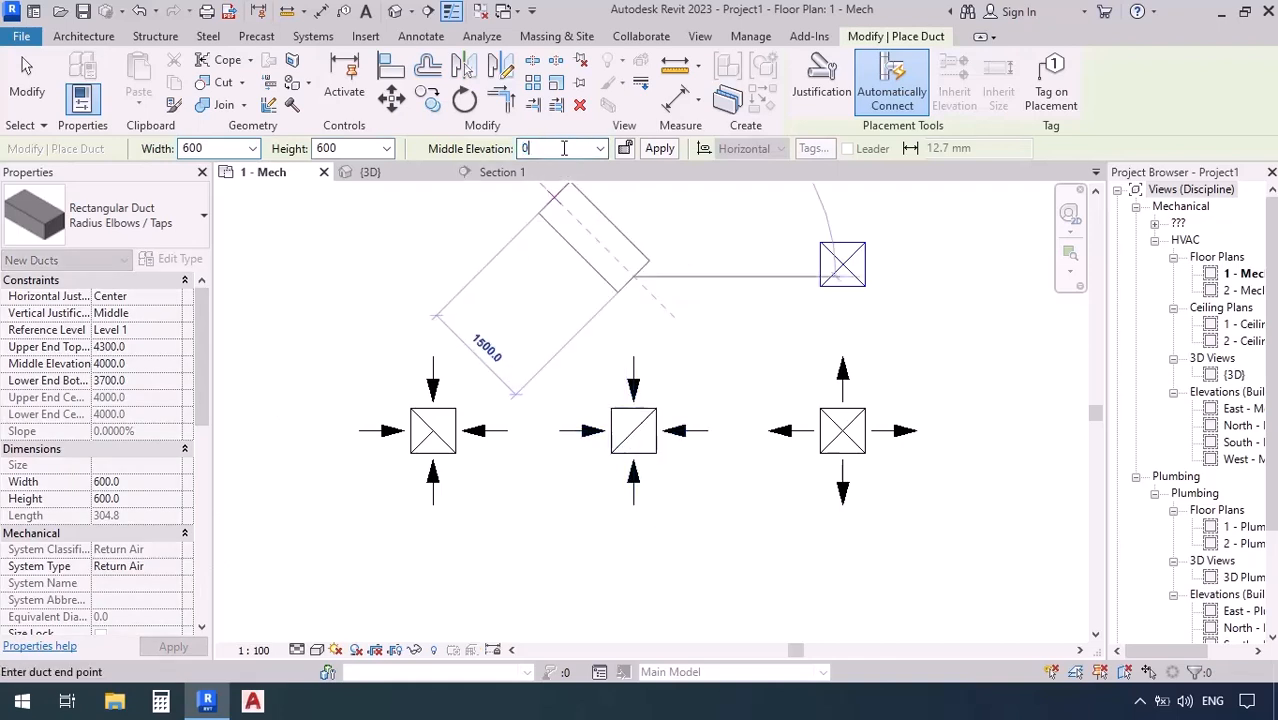
pyautogui.click(660, 148)
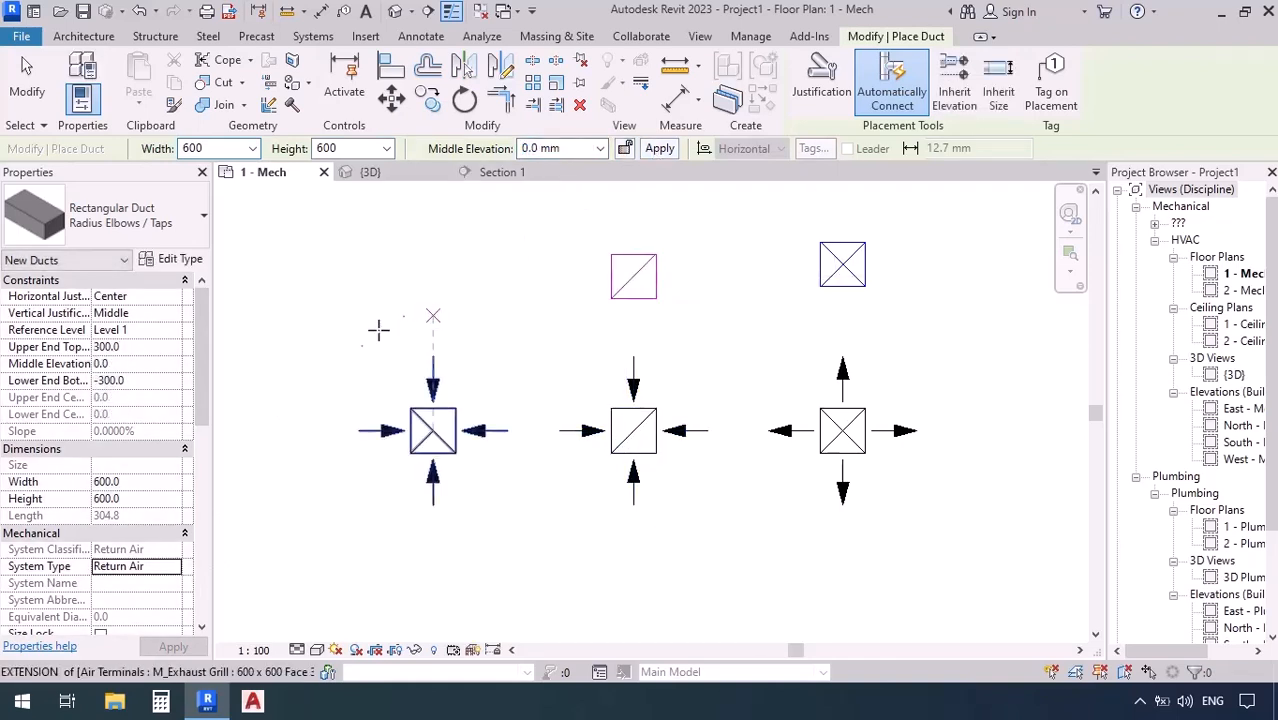
# Step: Create a vertical 600 x 600 mm Exhaust Air rectangular duct from 0 to 4000 mm middle elevation, aligned in plan with the exhaust grill
pyautogui.click(173, 567)
pyautogui.click(125, 583)
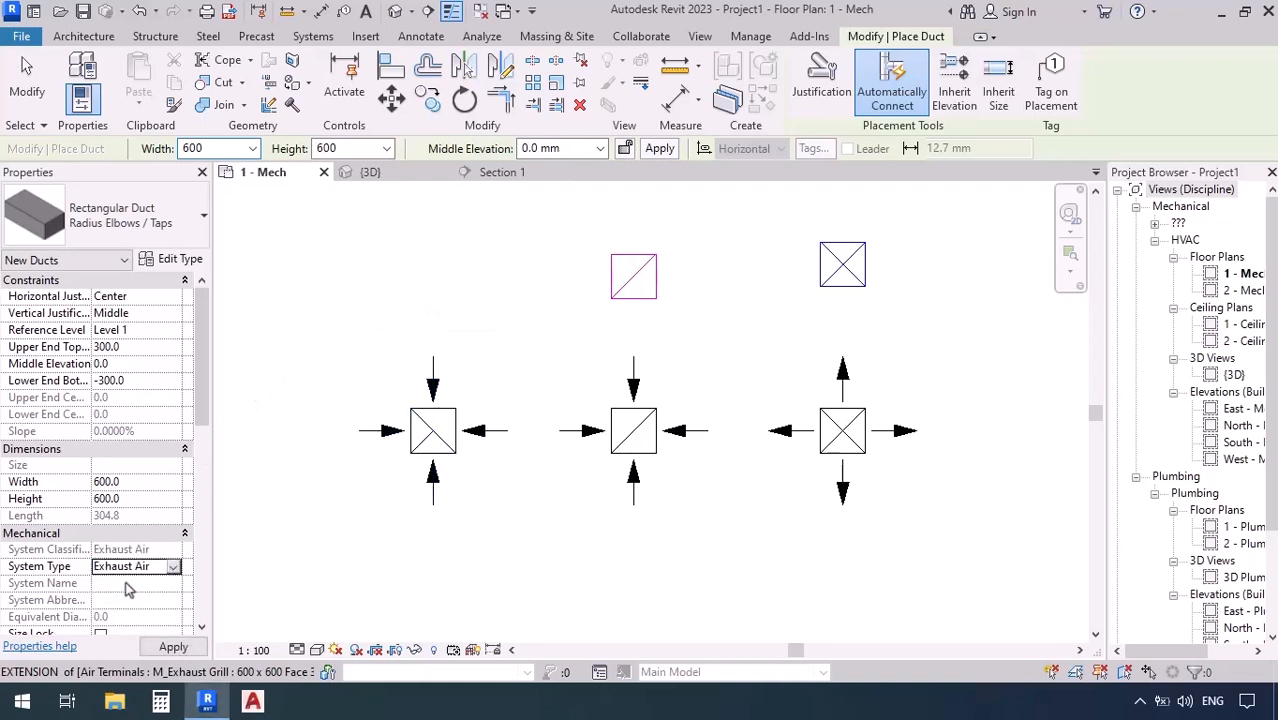
pyautogui.click(430, 277)
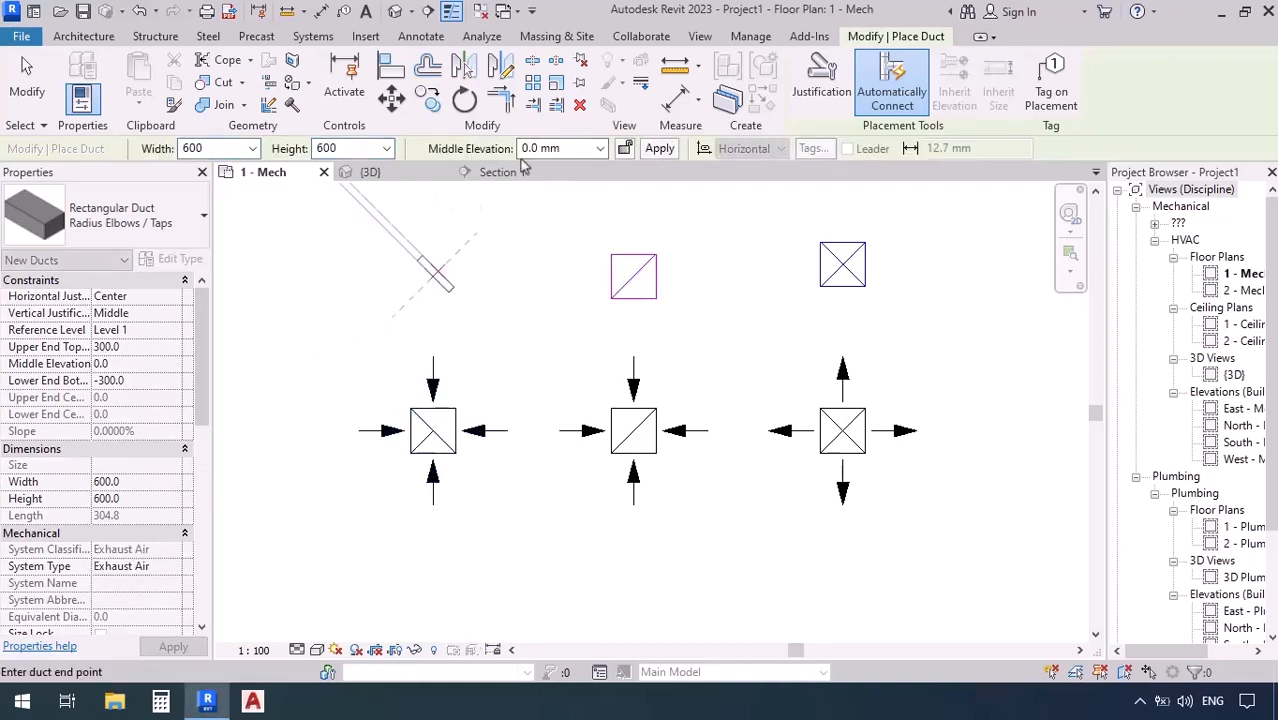
pyautogui.click(563, 148)
pyautogui.write('4')
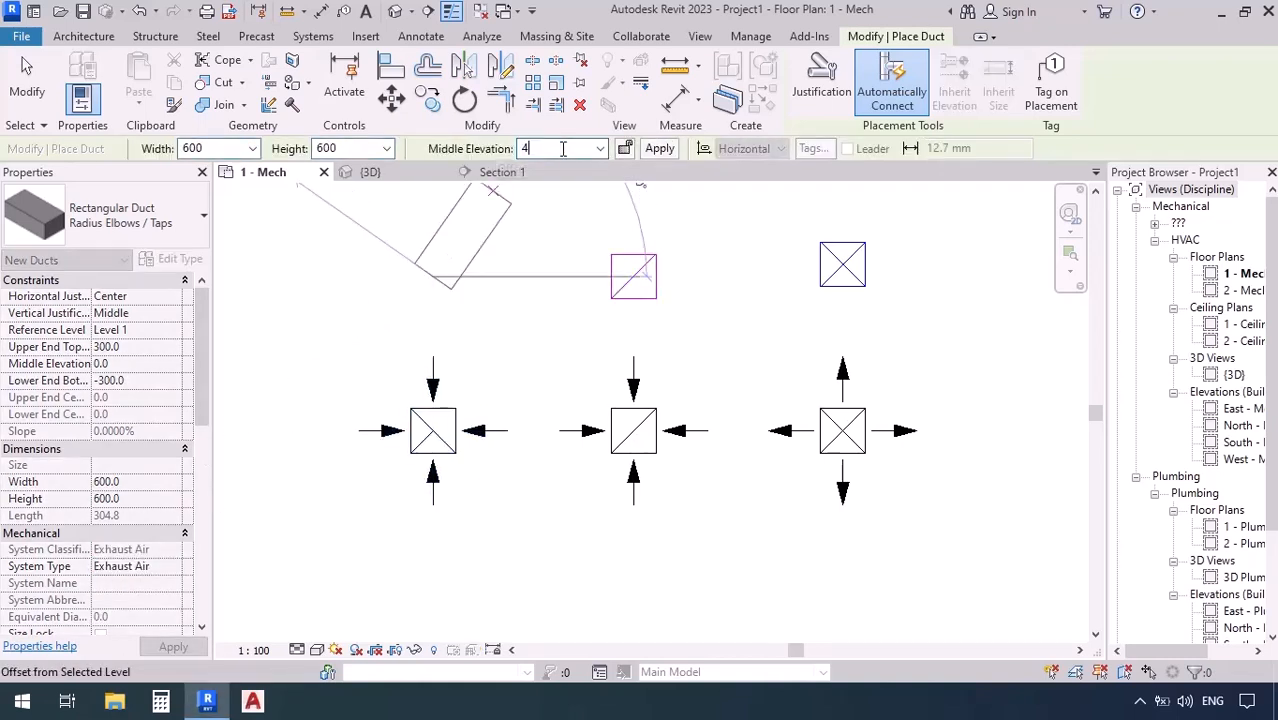
pyautogui.write('000')
pyautogui.click(659, 148)
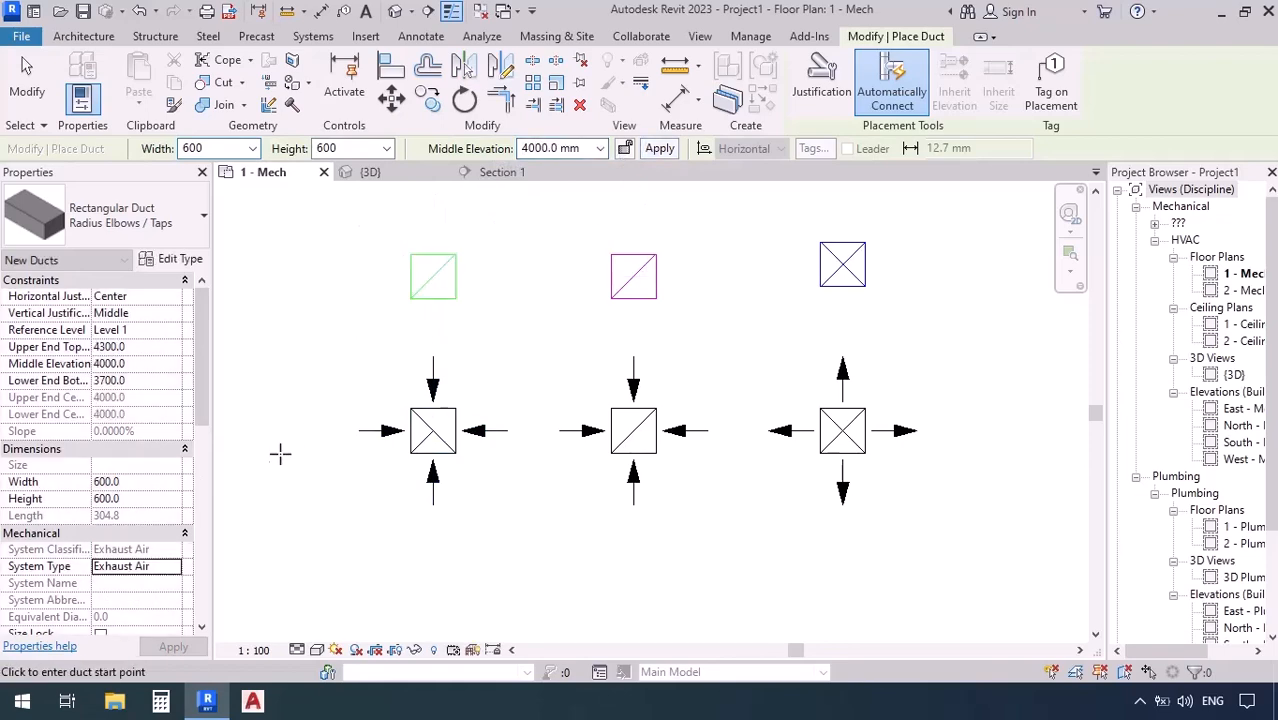
pyautogui.press('Escape')
pyautogui.press('Escape')
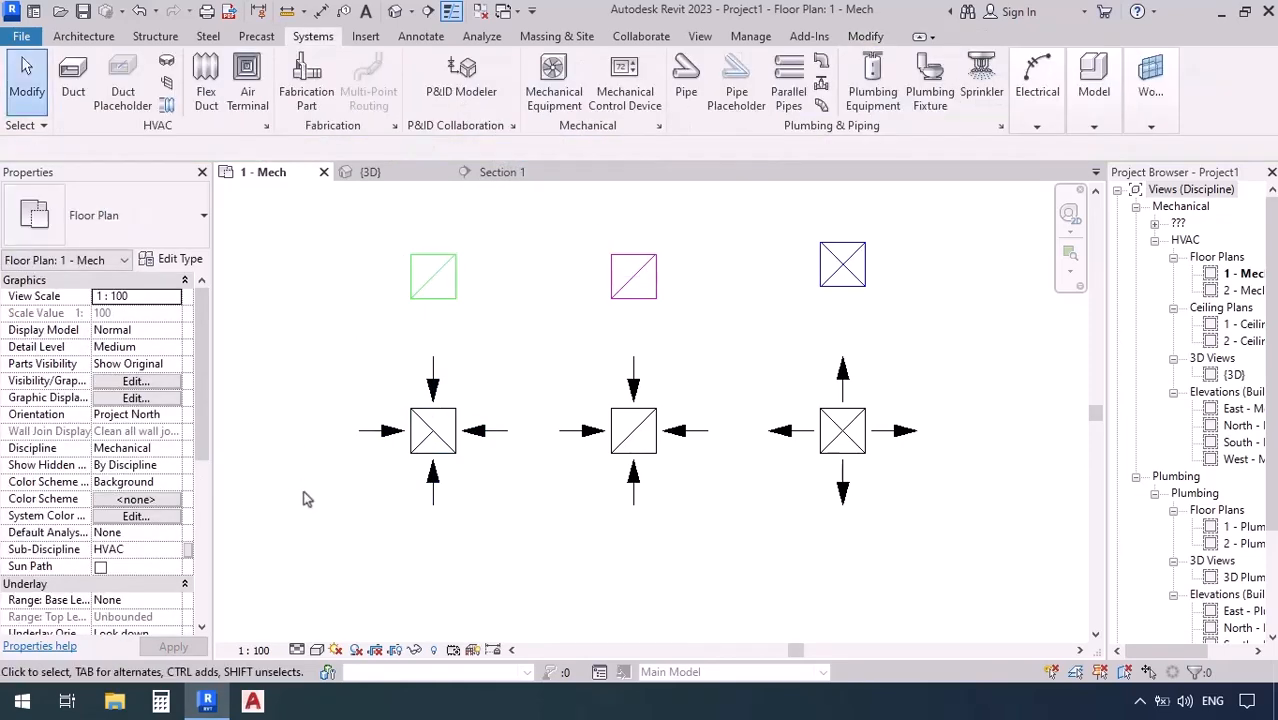
# Step: Examine the three vertical ducts beside their air terminals in the 3D view and return to the 1 - Mech floor plan
pyautogui.scroll(2, 678, 305)
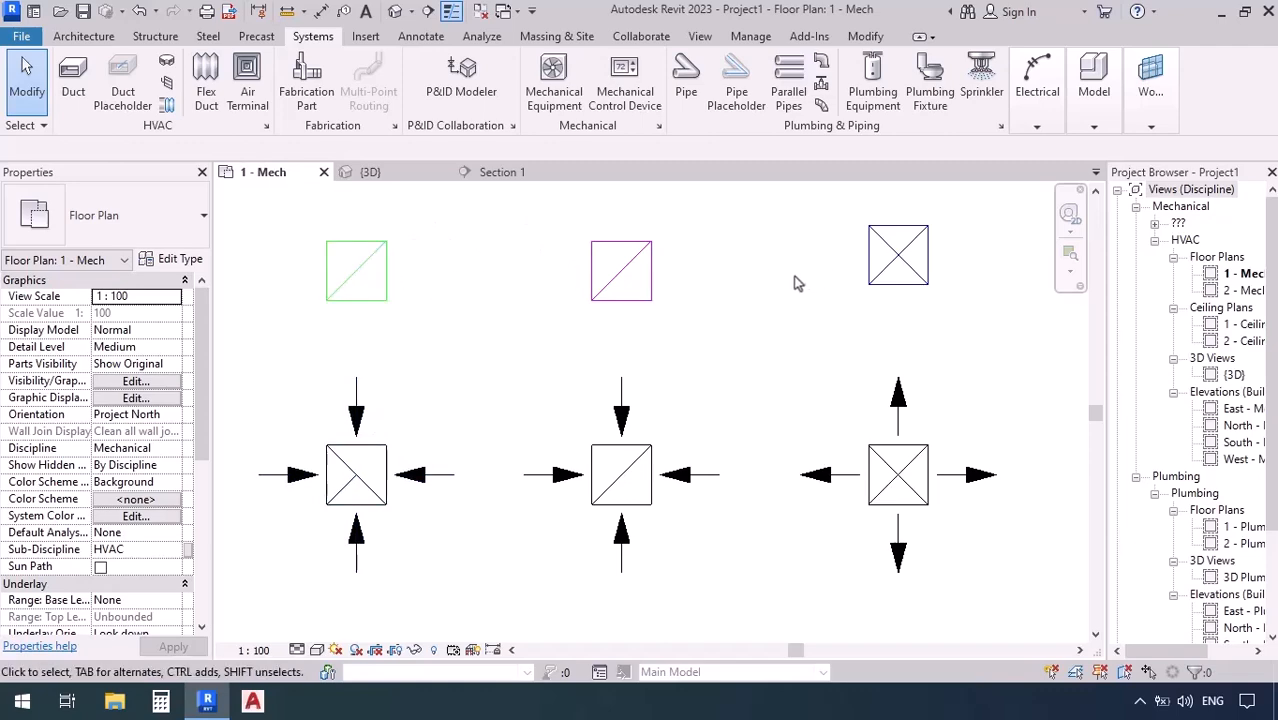
pyautogui.click(370, 172)
pyautogui.scroll(5, 280, 571)
pyautogui.scroll(1, 280, 572)
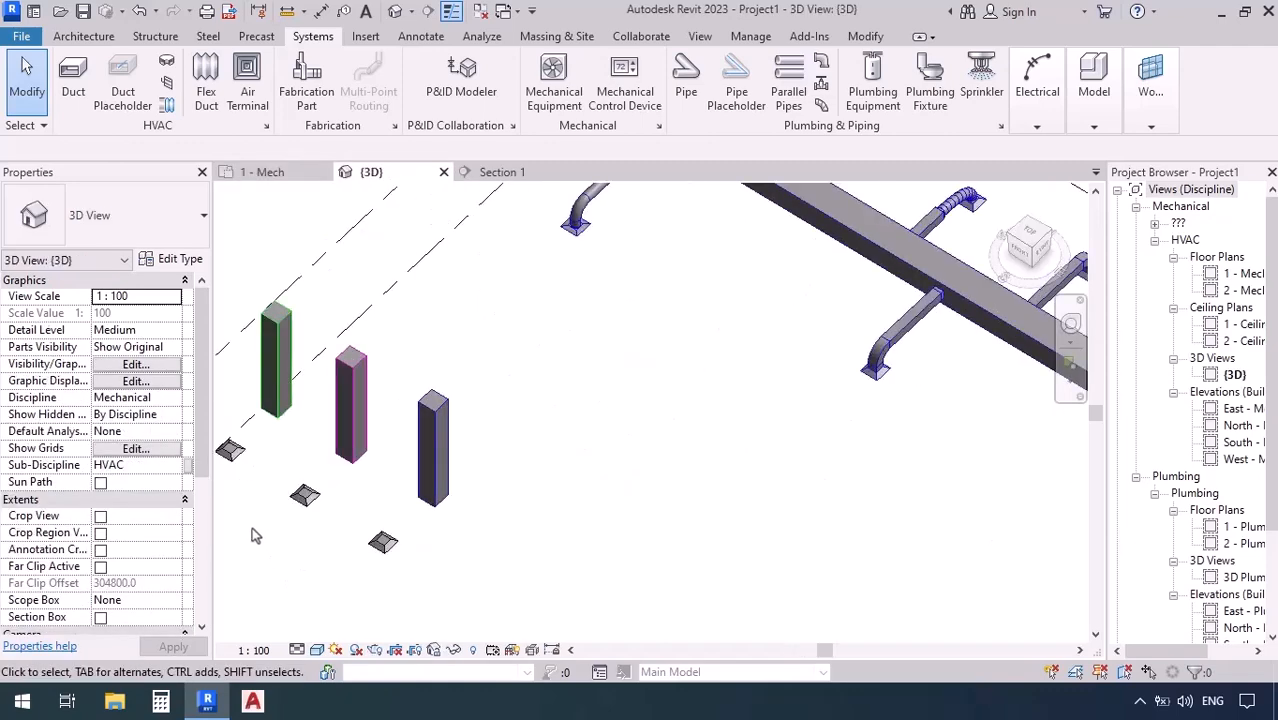
pyautogui.moveTo(264, 538); pyautogui.dragTo(396, 527, button='middle')
pyautogui.scroll(2, 380, 496)
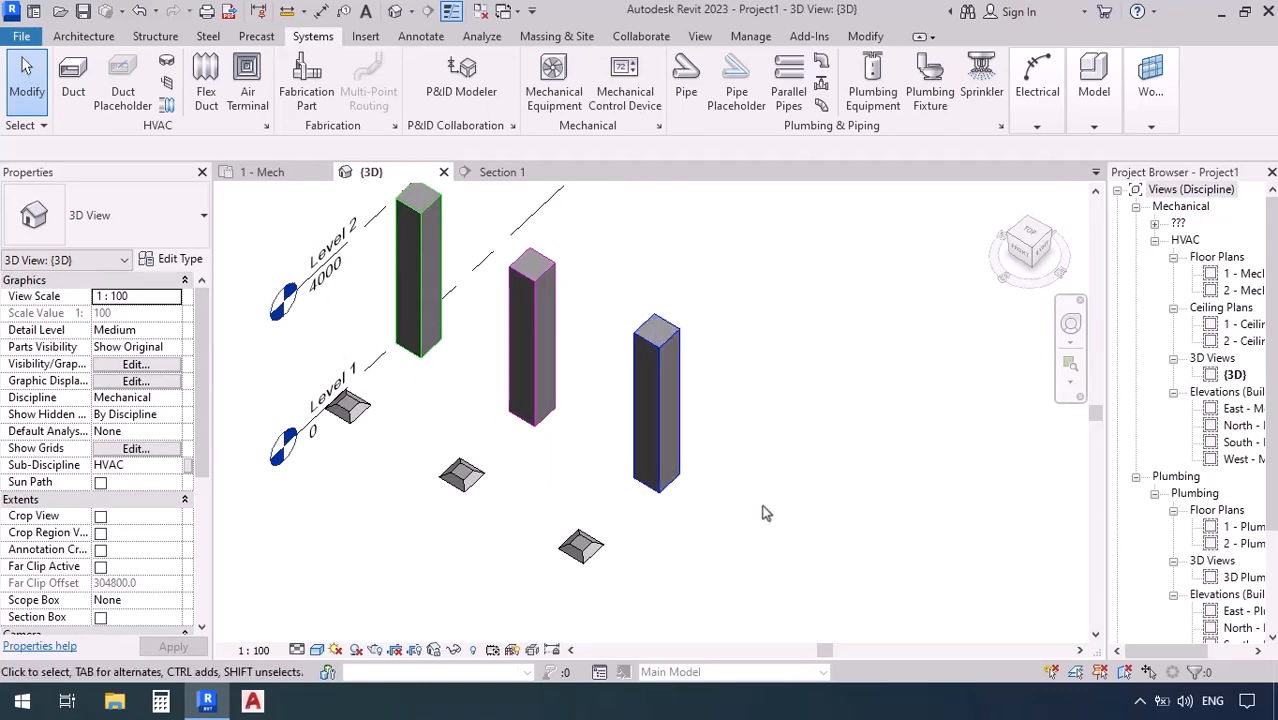
pyautogui.click(264, 172)
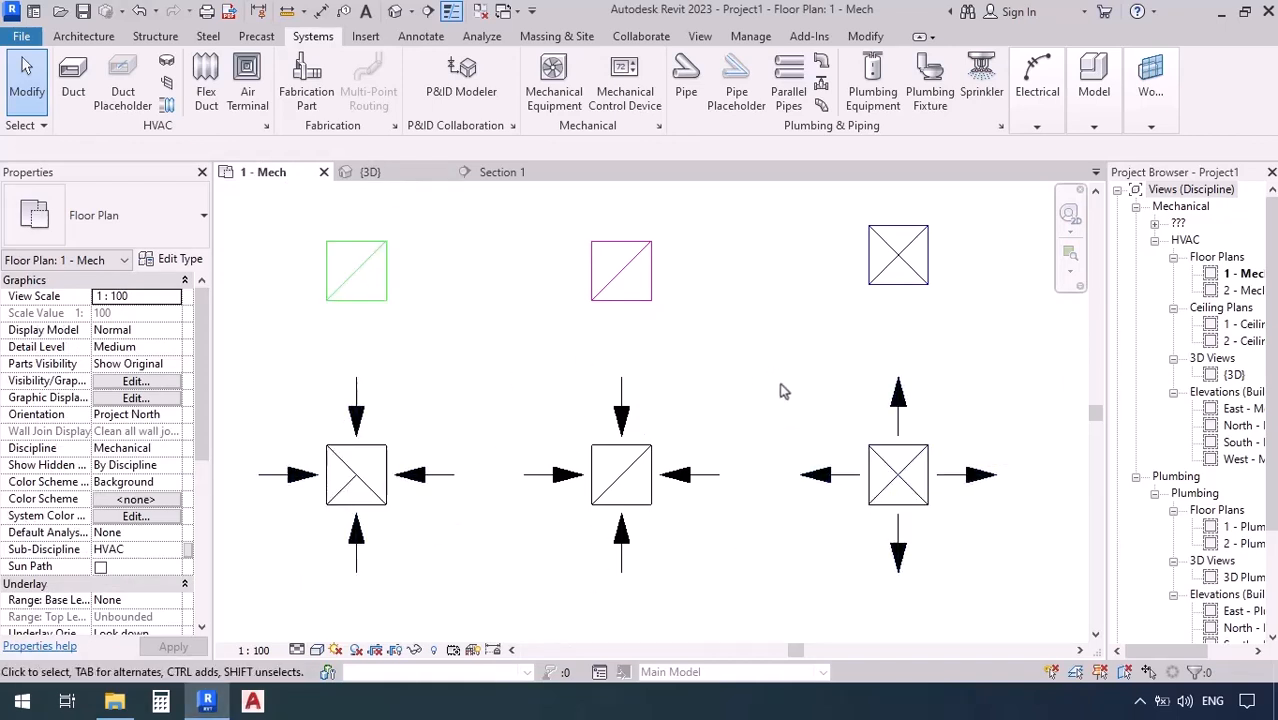
# Step: Turn off the UpArrow and DownArrow flow arrows of the supply diffuser in the terminal row and turn both back on
pyautogui.scroll(-2, 748, 540)
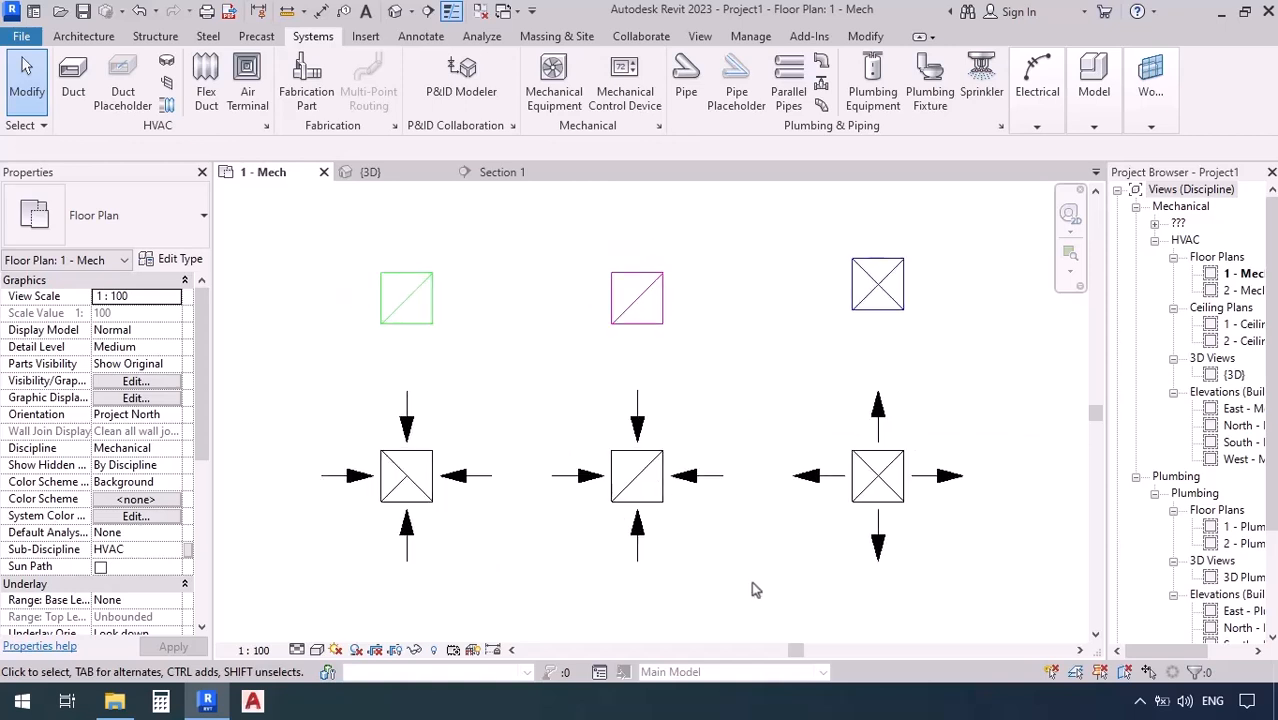
pyautogui.scroll(-2, 744, 562)
pyautogui.scroll(-3, 745, 564)
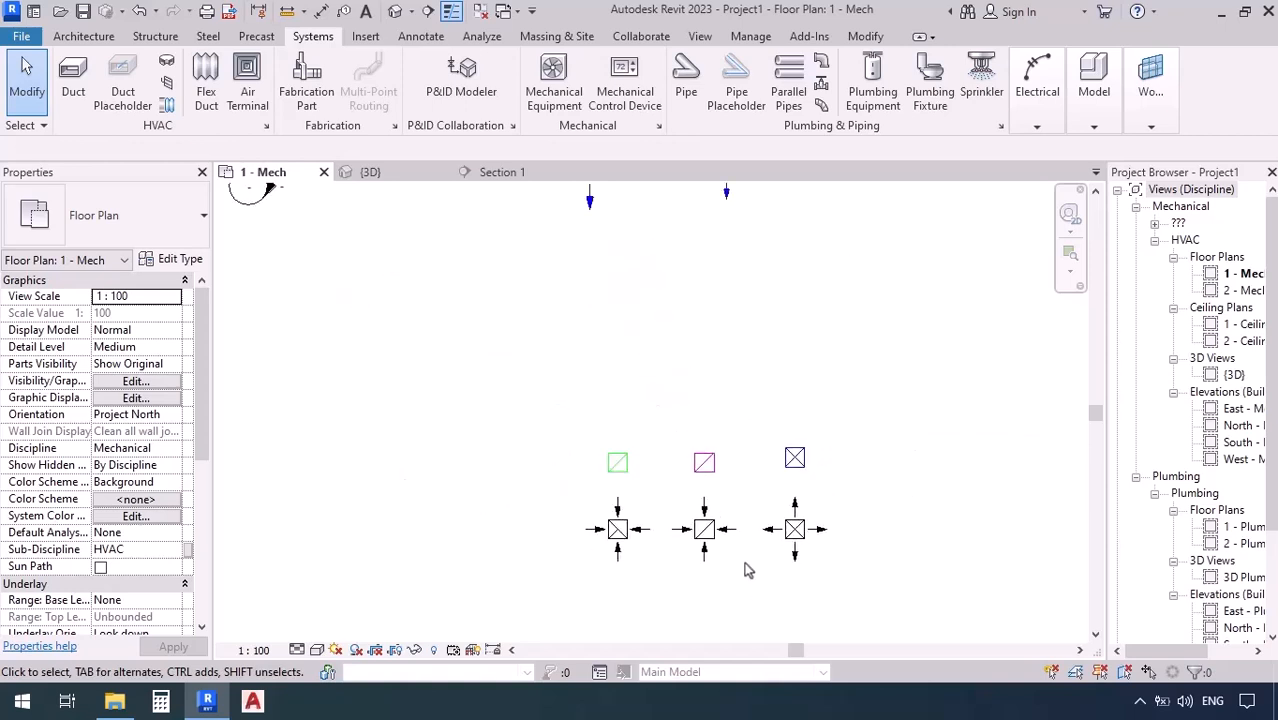
pyautogui.scroll(2, 842, 598)
pyautogui.scroll(3, 747, 551)
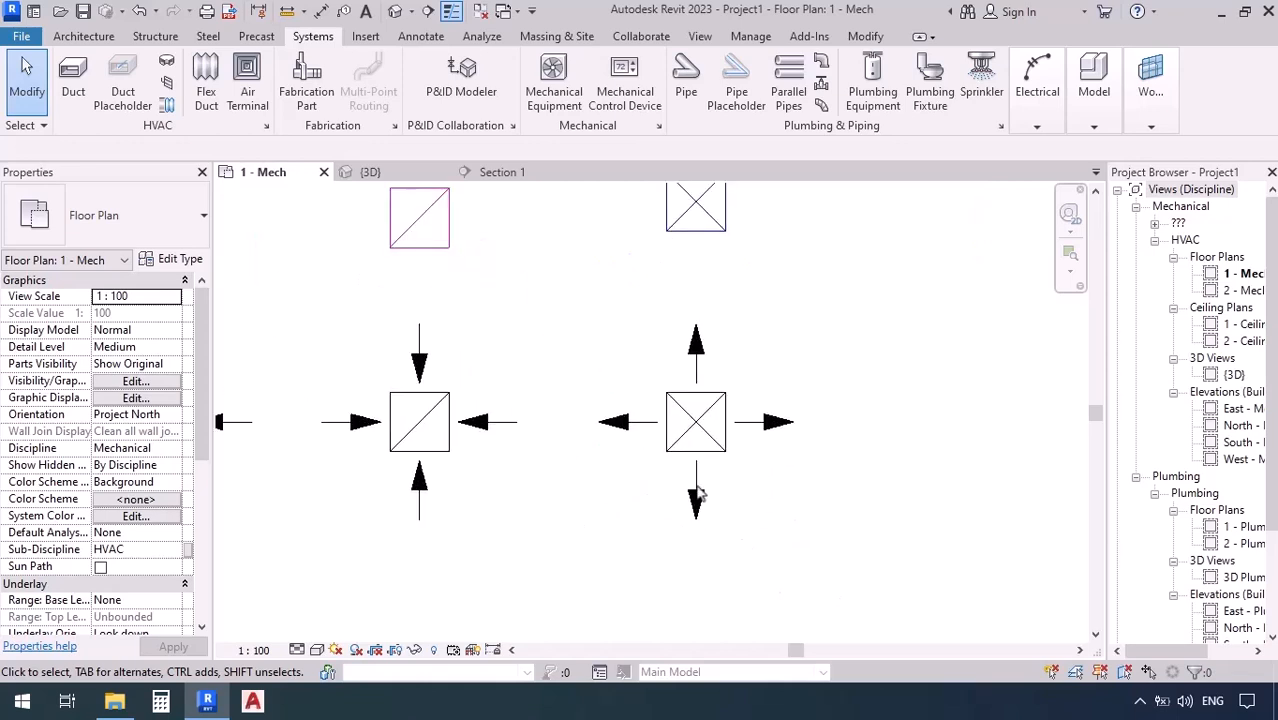
pyautogui.scroll(2, 560, 394)
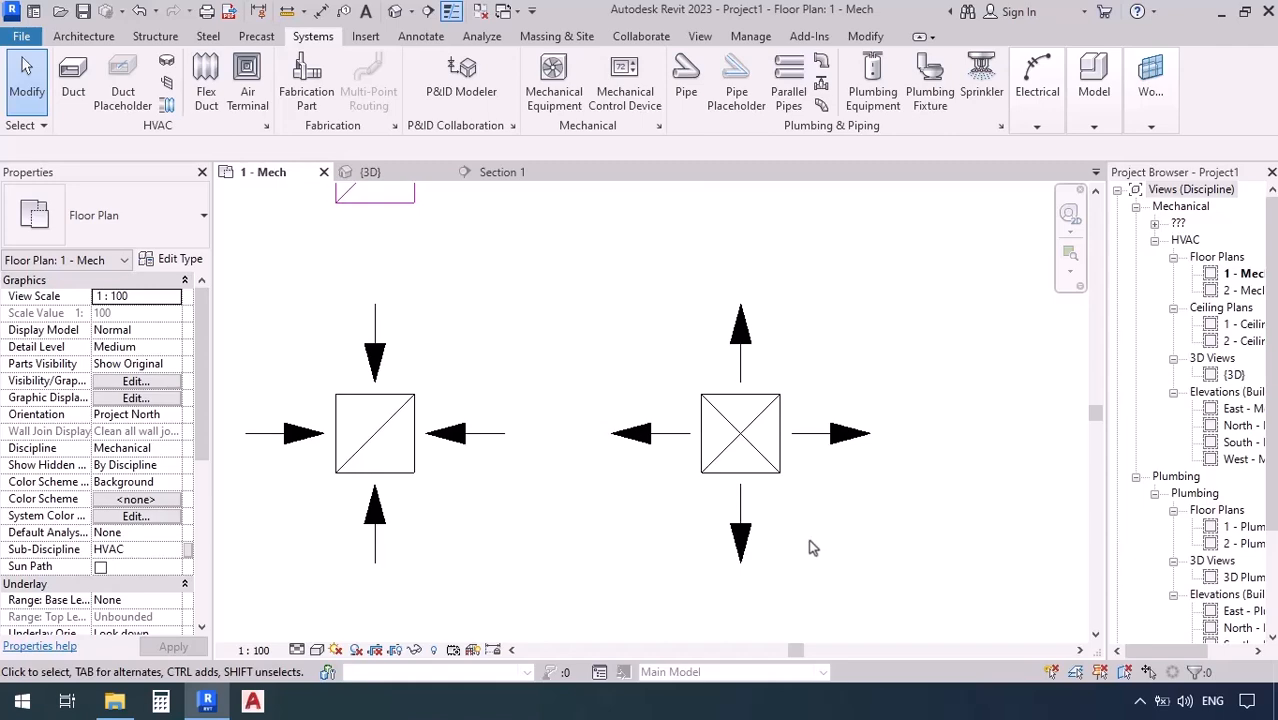
pyautogui.click(759, 469)
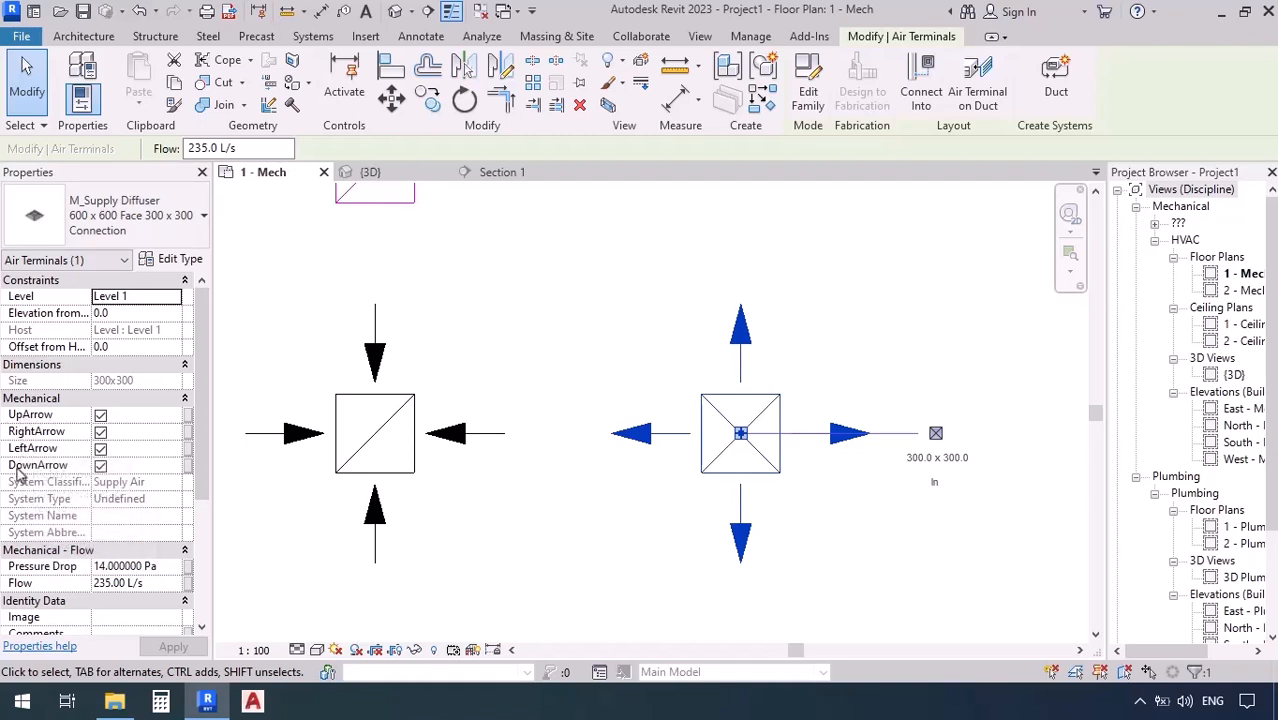
pyautogui.click(100, 414)
pyautogui.click(100, 466)
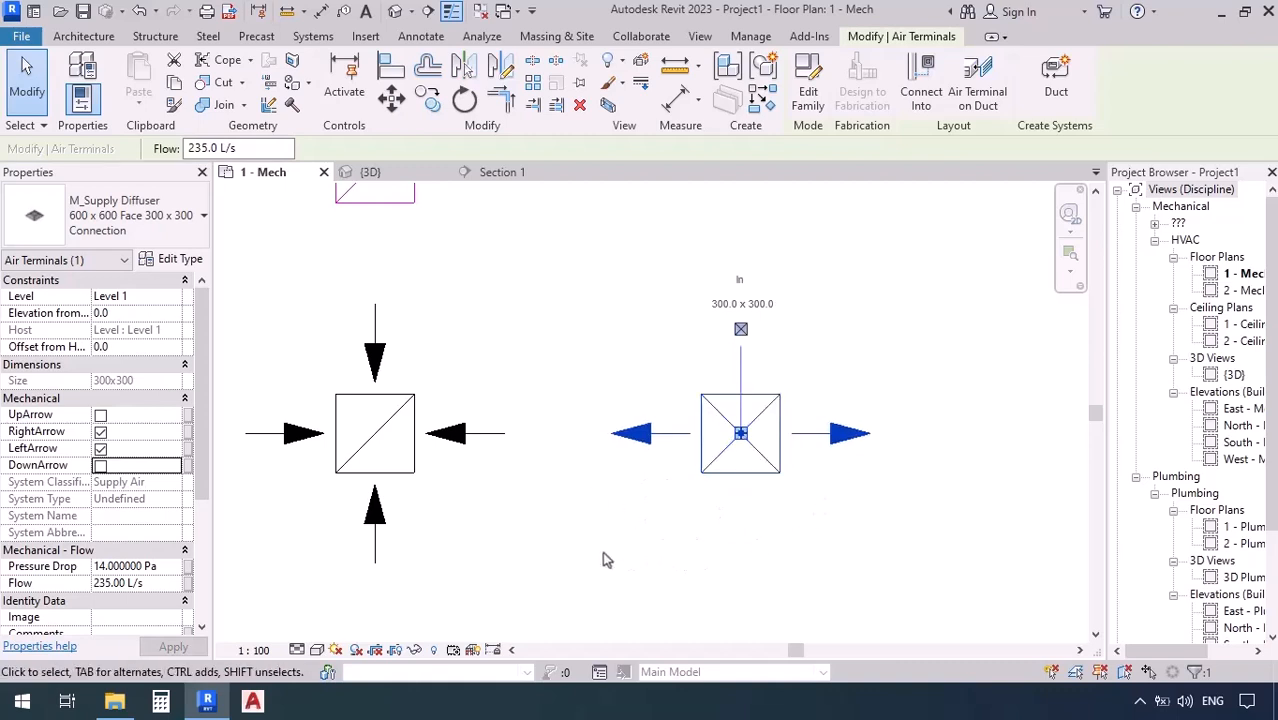
pyautogui.click(100, 465)
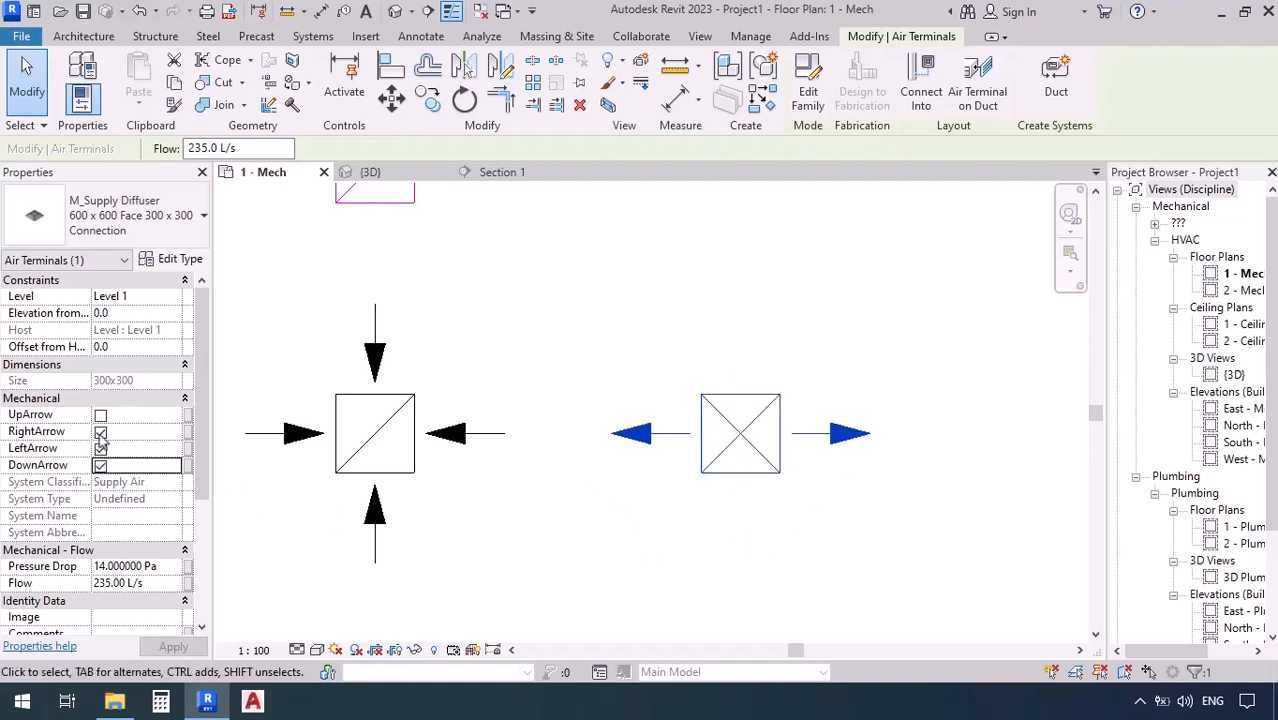
pyautogui.click(100, 414)
# Step: Turn off the supply diffuser's RightArrow and LeftArrow flow arrows and turn both back on
pyautogui.click(100, 431)
pyautogui.click(100, 449)
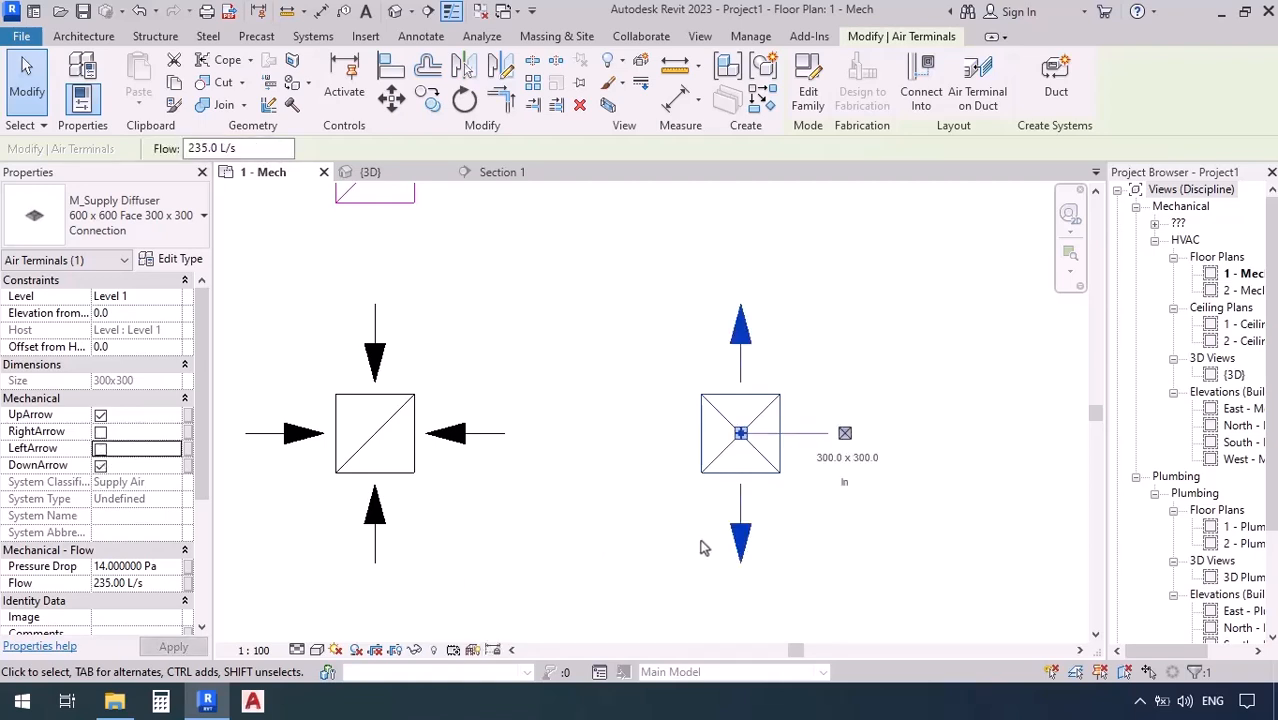
pyautogui.click(100, 431)
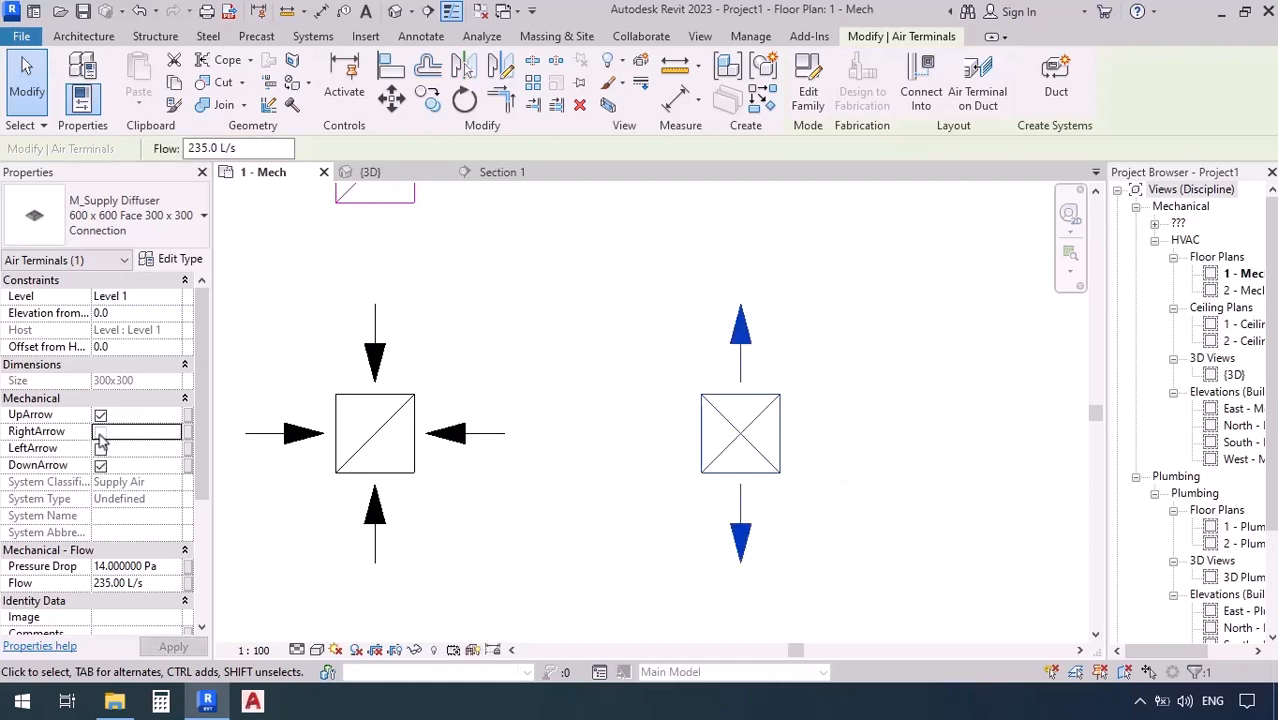
pyautogui.click(100, 449)
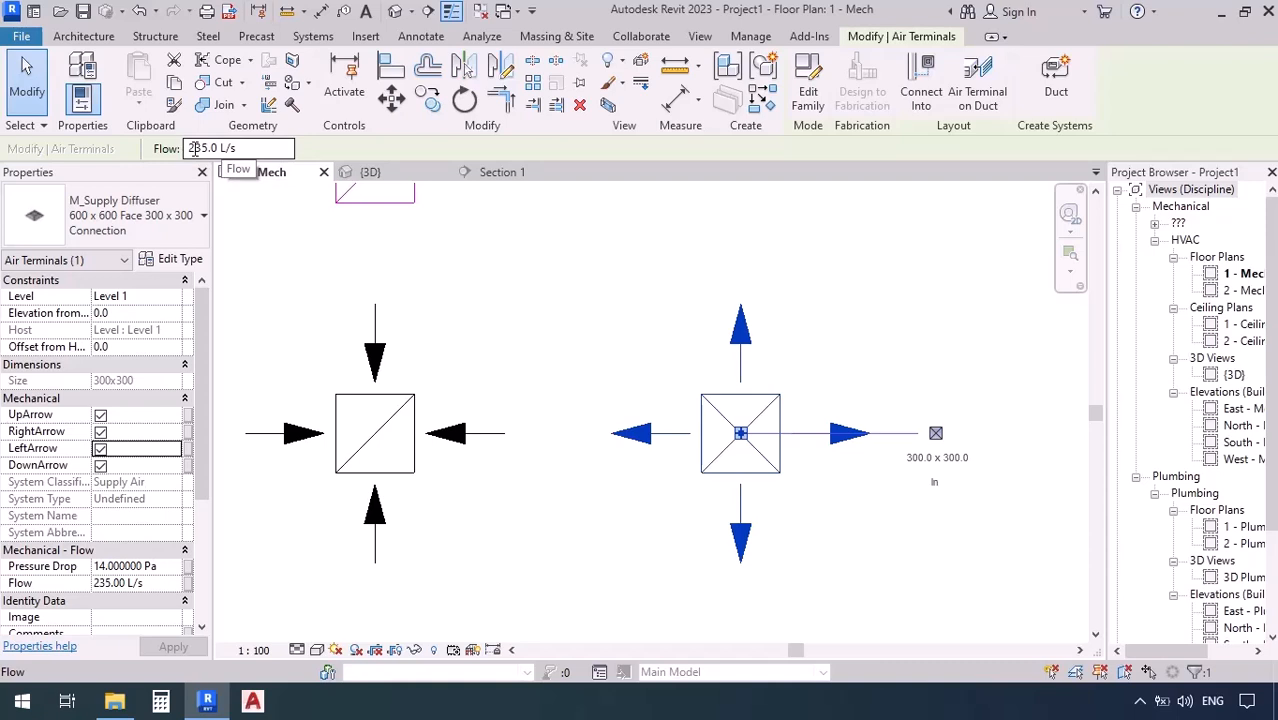
# Step: Set the supply diffuser's flow to 35 L/s and deselect it
pyautogui.click(247, 147)
pyautogui.moveTo(247, 147); pyautogui.dragTo(171, 149)
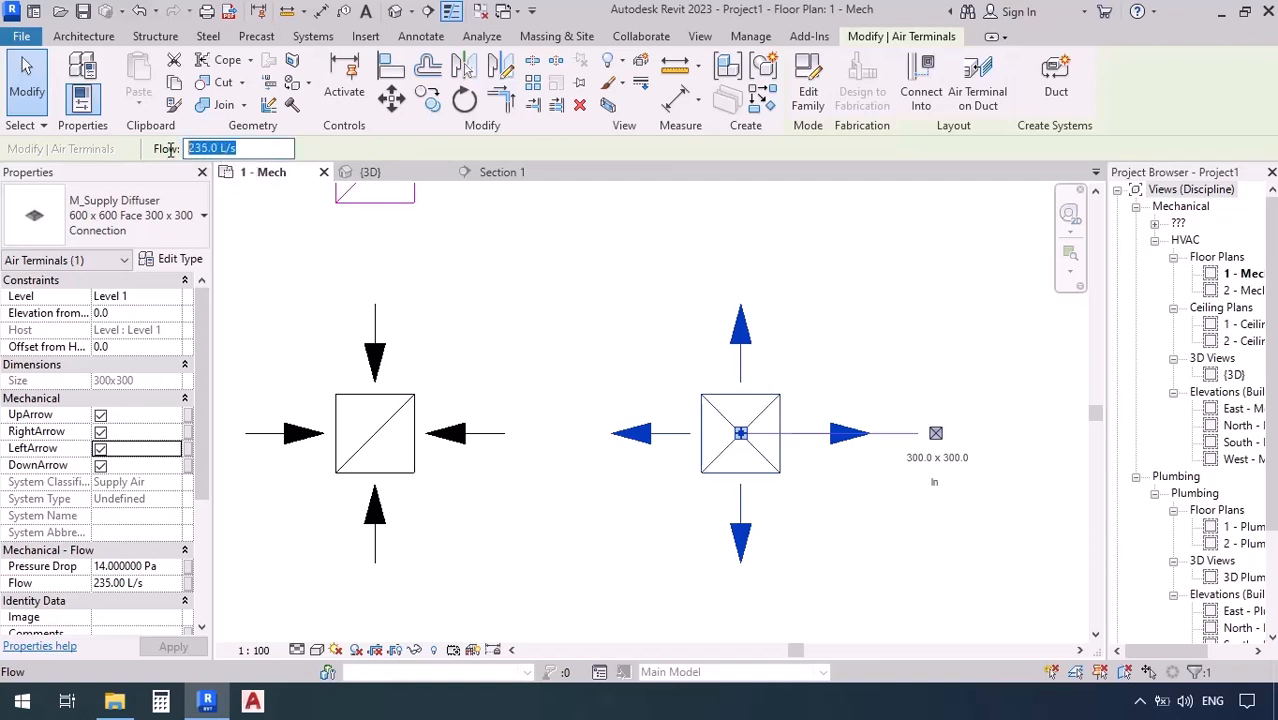
pyautogui.write('35')
pyautogui.press('Return')
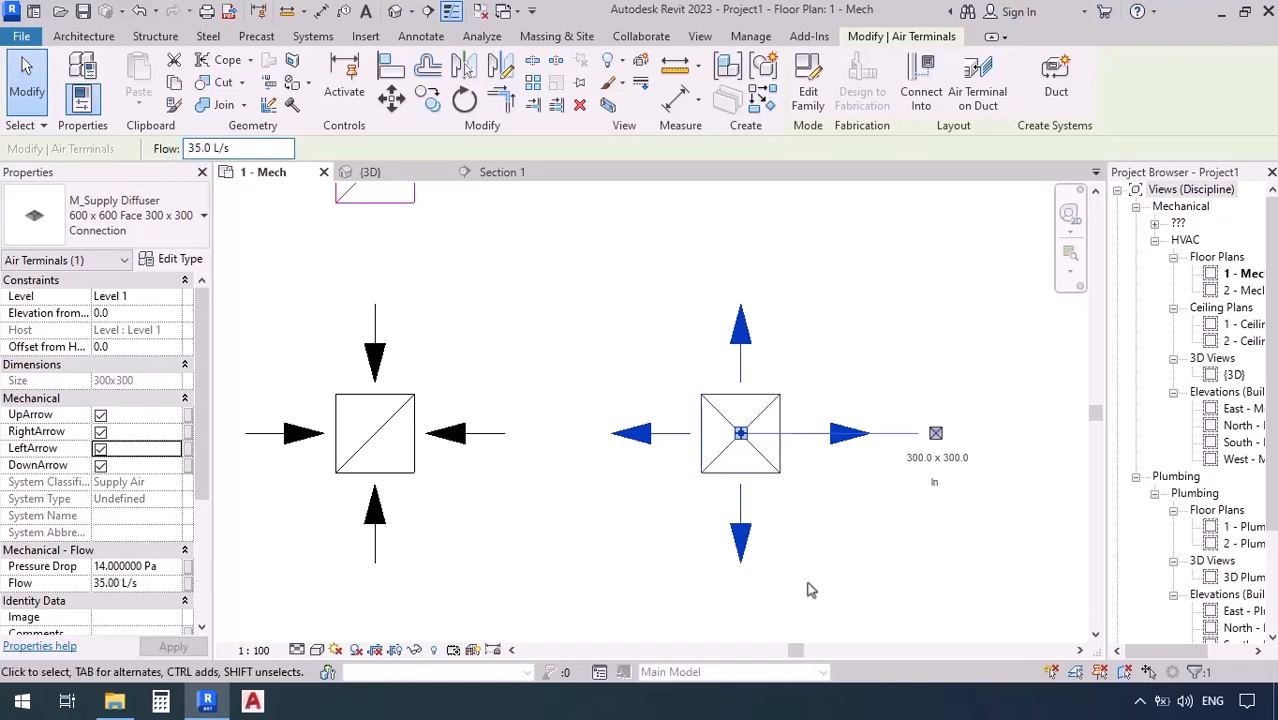
pyautogui.press('Escape')
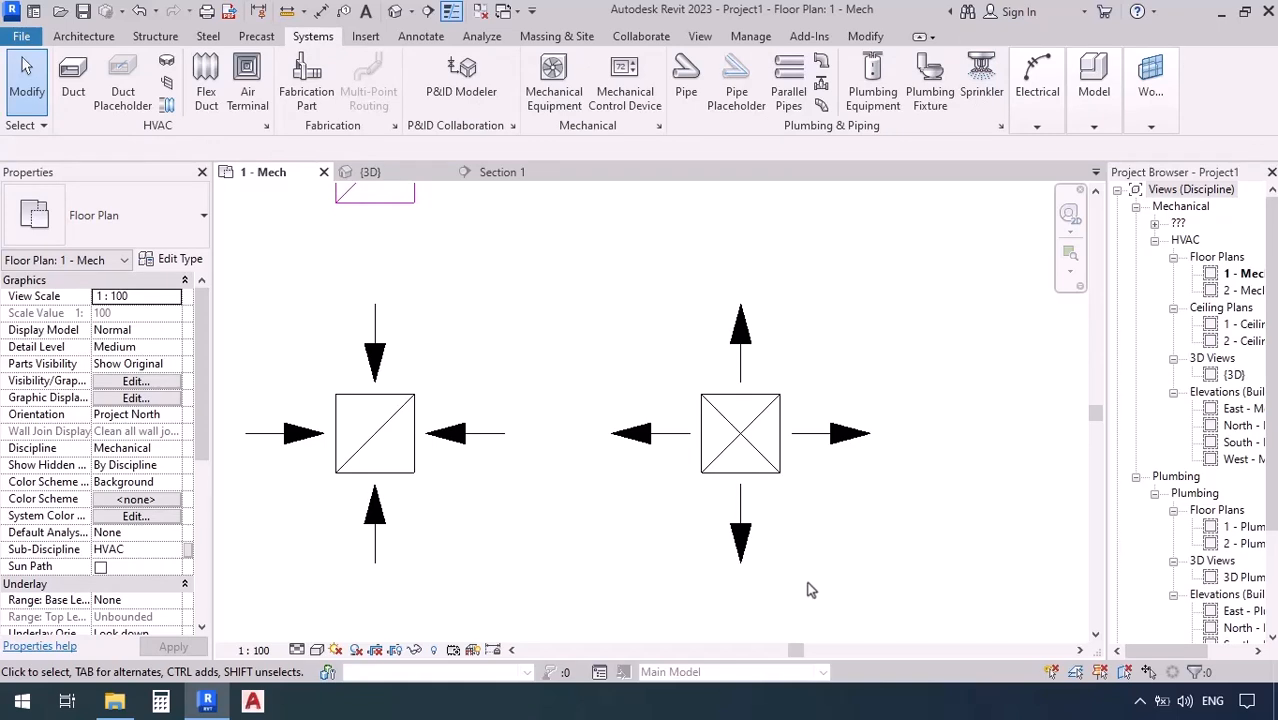
# Step: Open the Project Units settings and switch the discipline to HVAC
pyautogui.click(751, 37)
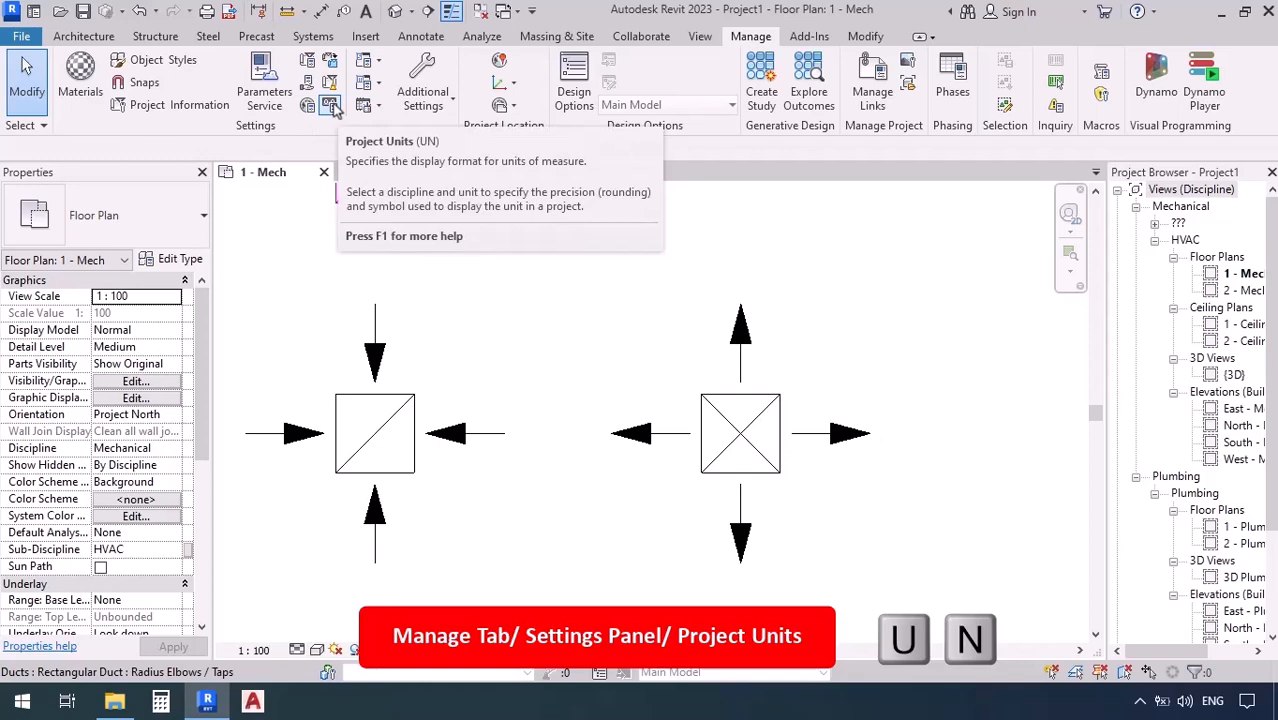
pyautogui.click(333, 106)
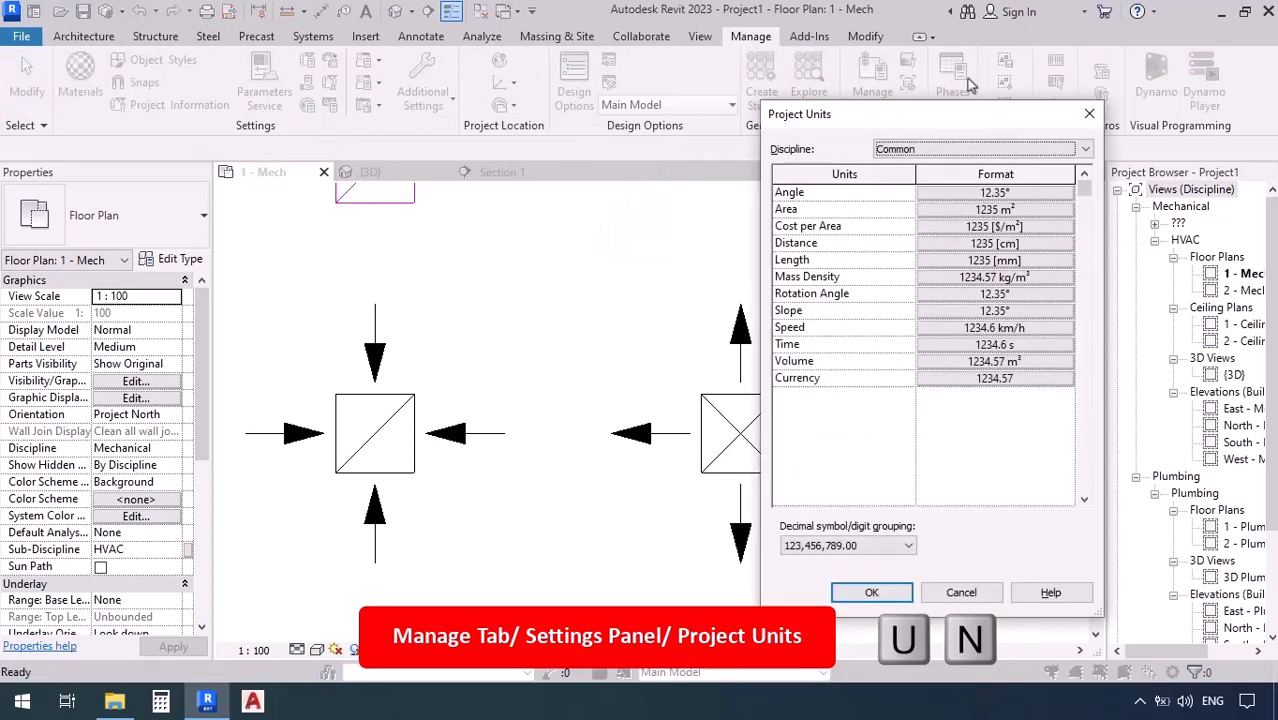
pyautogui.moveTo(968, 105); pyautogui.dragTo(678, 107)
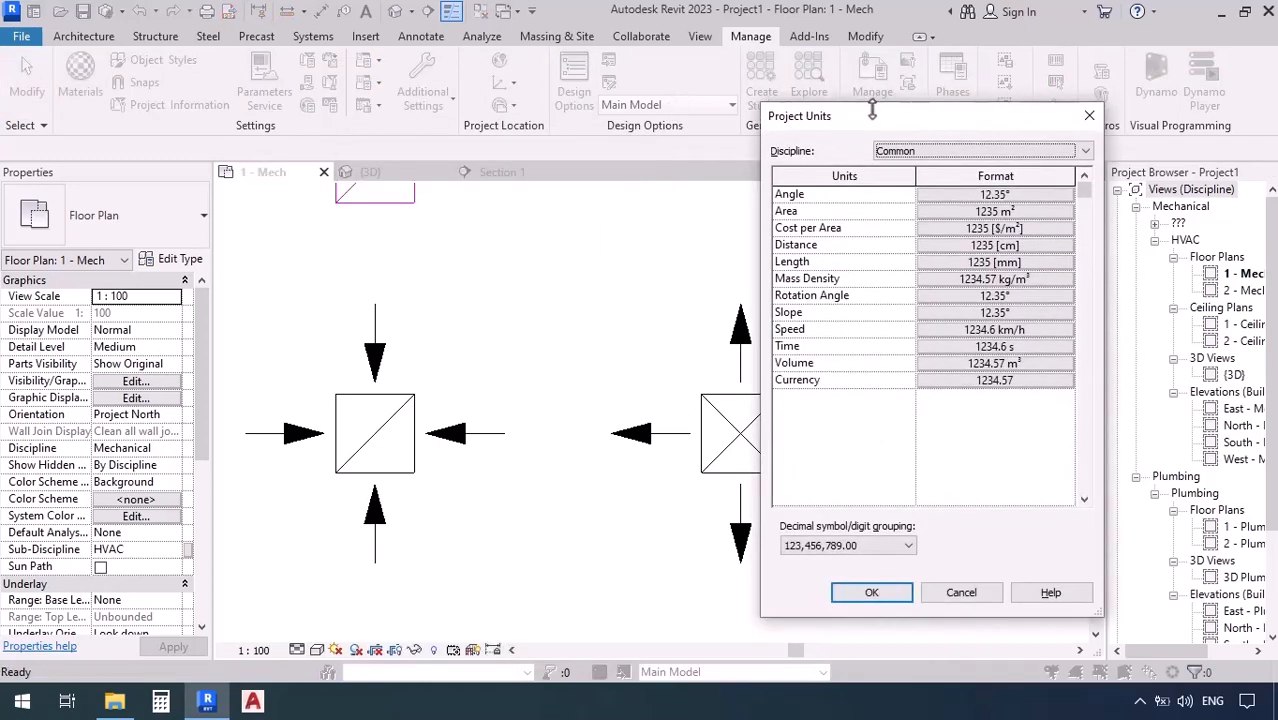
pyautogui.moveTo(876, 120); pyautogui.dragTo(523, 102)
pyautogui.click(540, 134)
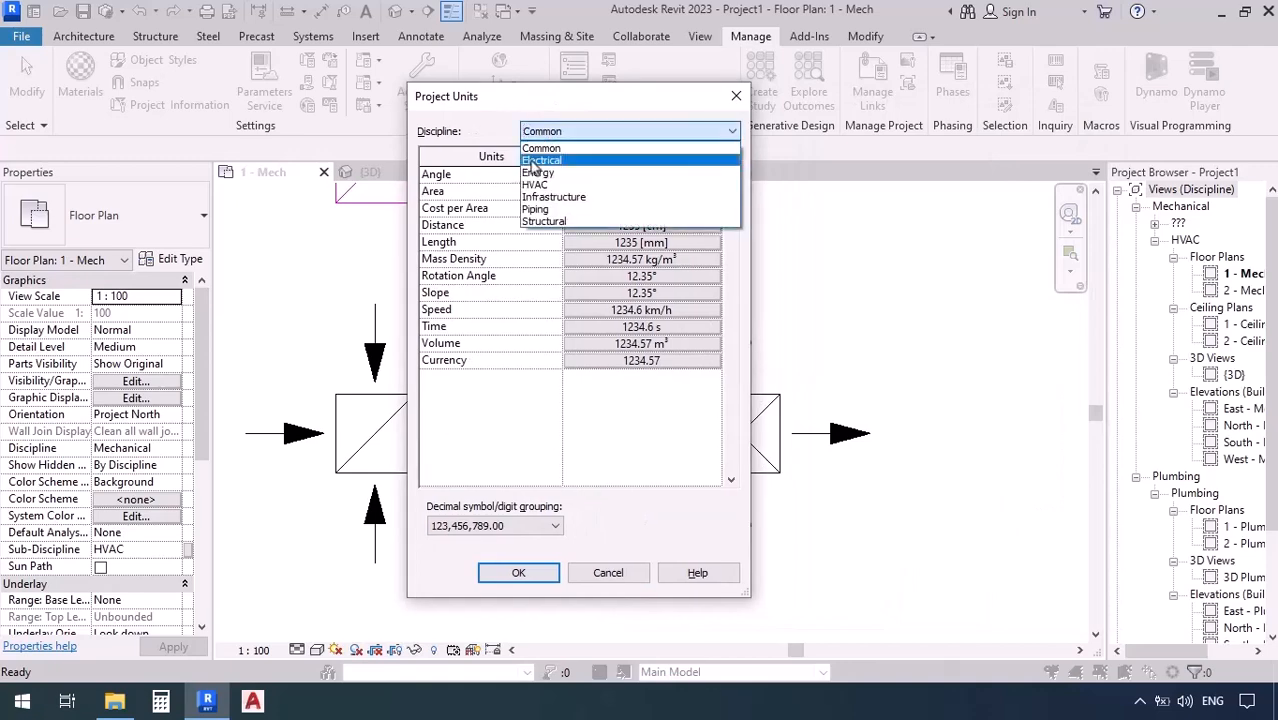
pyautogui.click(540, 171)
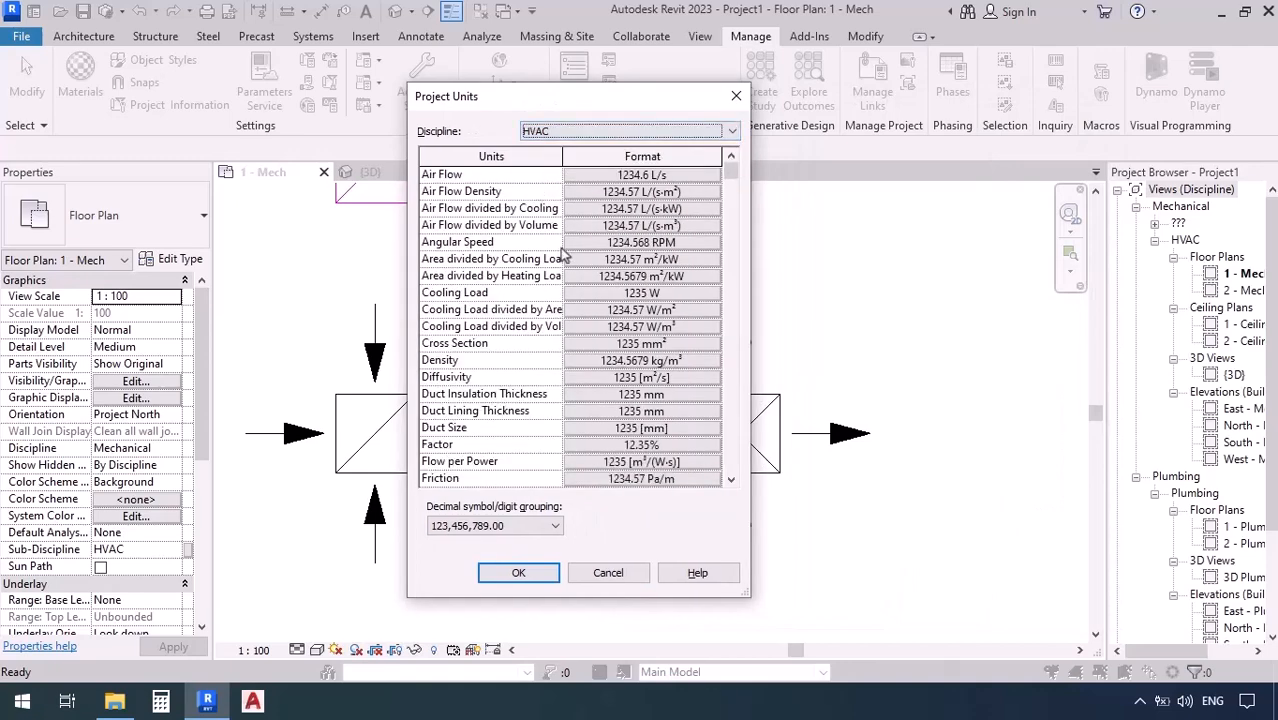
# Step: Set the Air Flow format to cubic feet per minute with the CFM unit symbol, apply it, and check the supply diffuser's flow
pyautogui.click(593, 178)
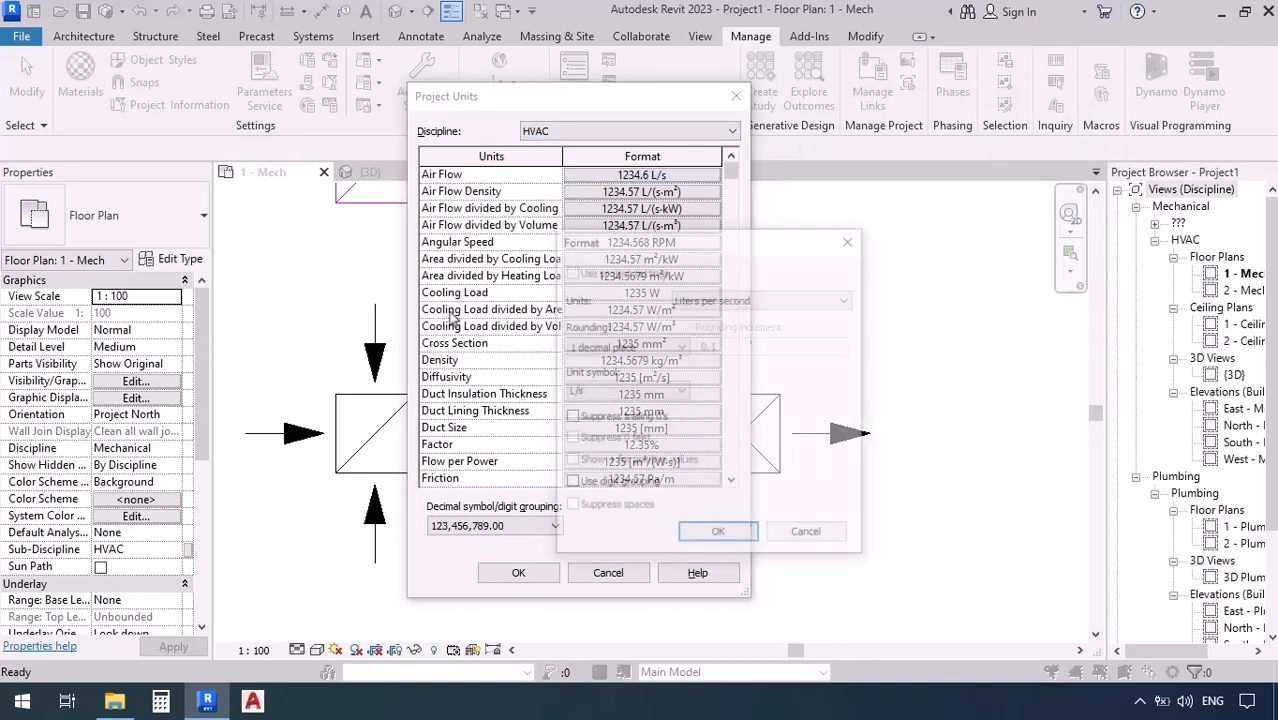
pyautogui.click(724, 300)
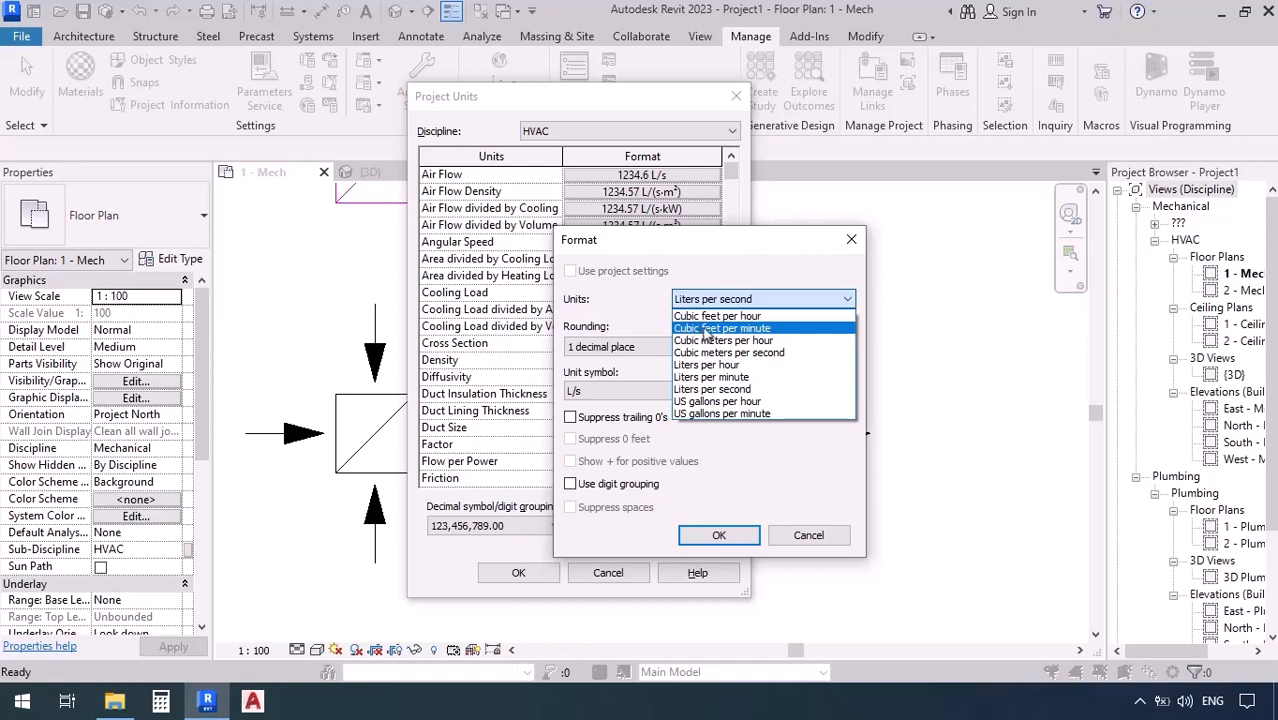
pyautogui.click(709, 329)
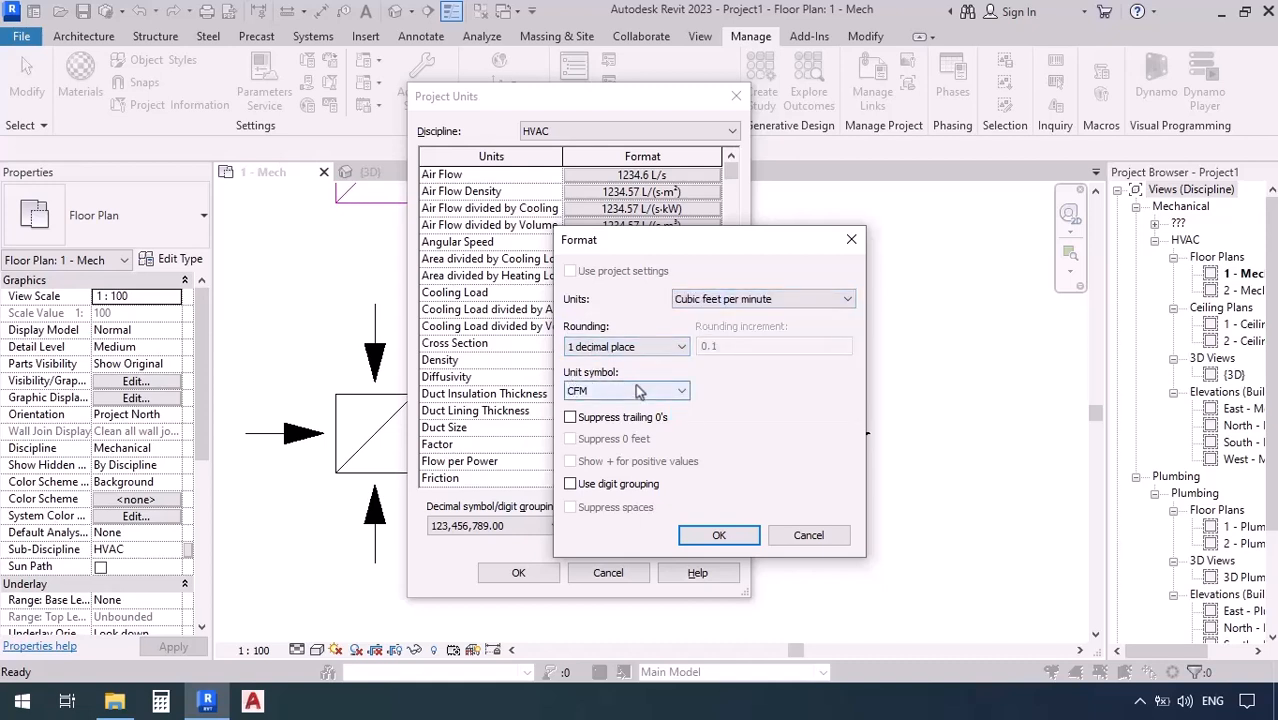
pyautogui.click(599, 393)
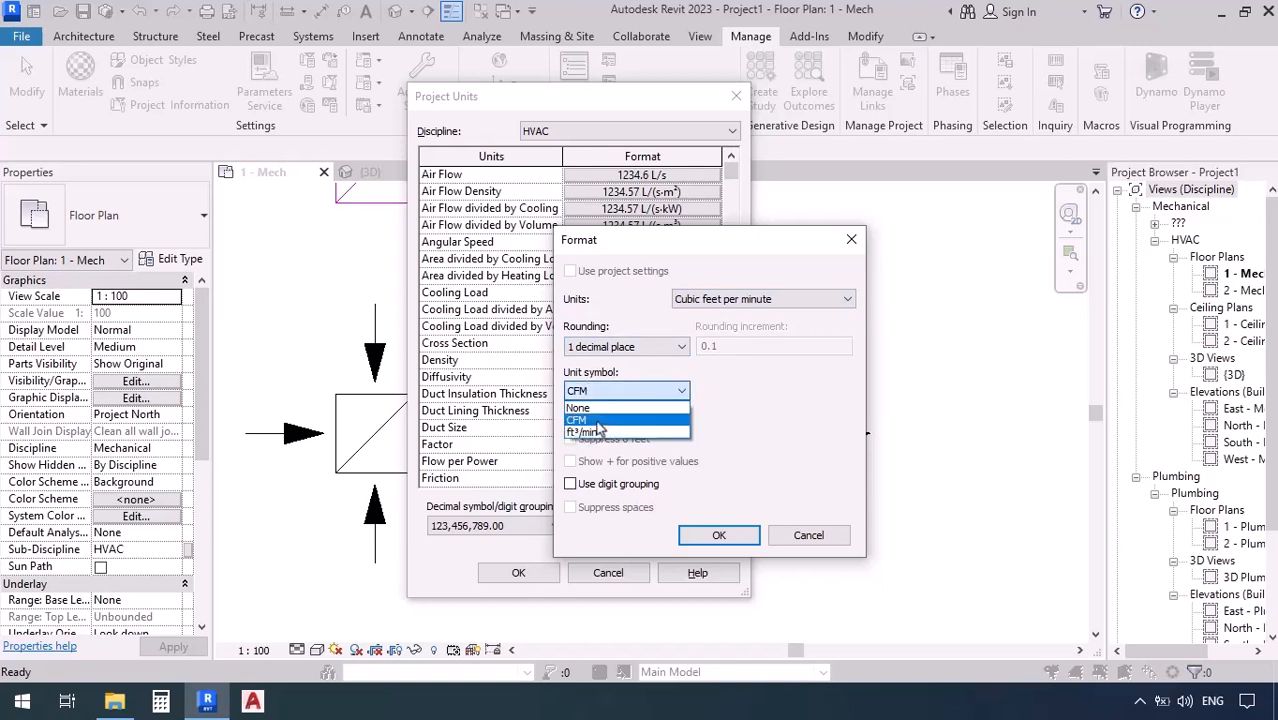
pyautogui.click(598, 421)
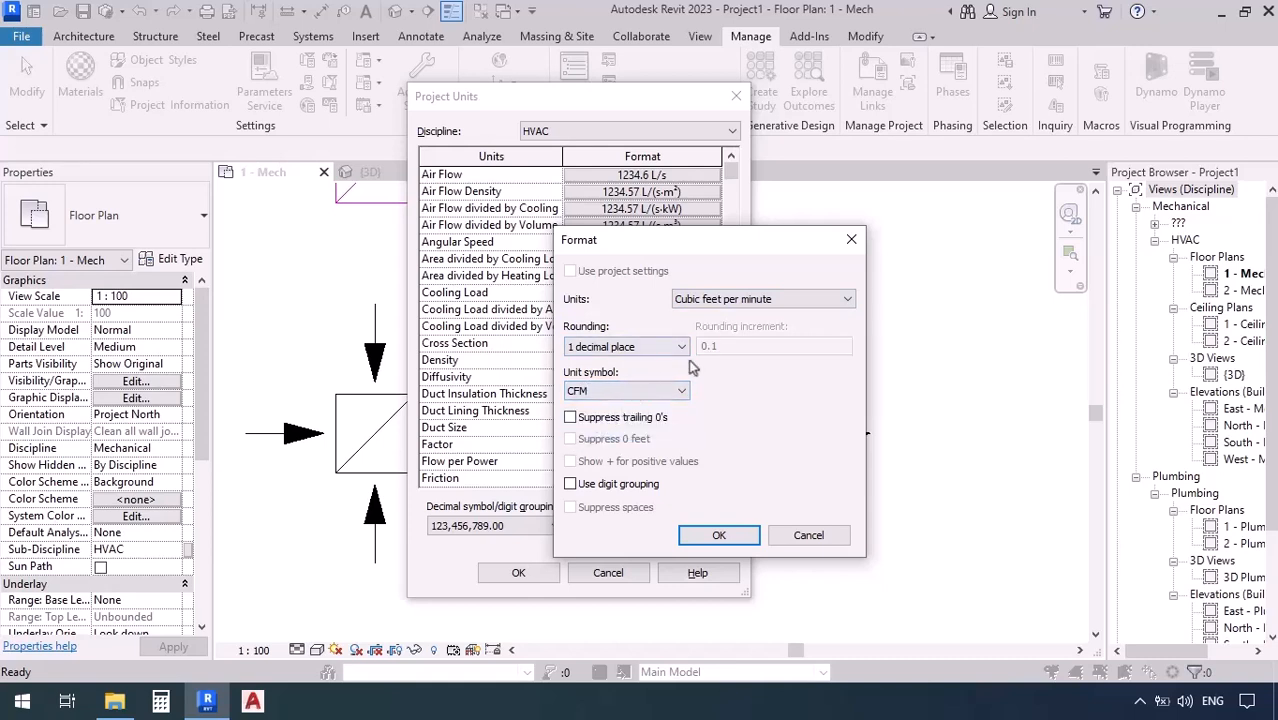
pyautogui.click(719, 535)
pyautogui.click(518, 572)
pyautogui.click(745, 537)
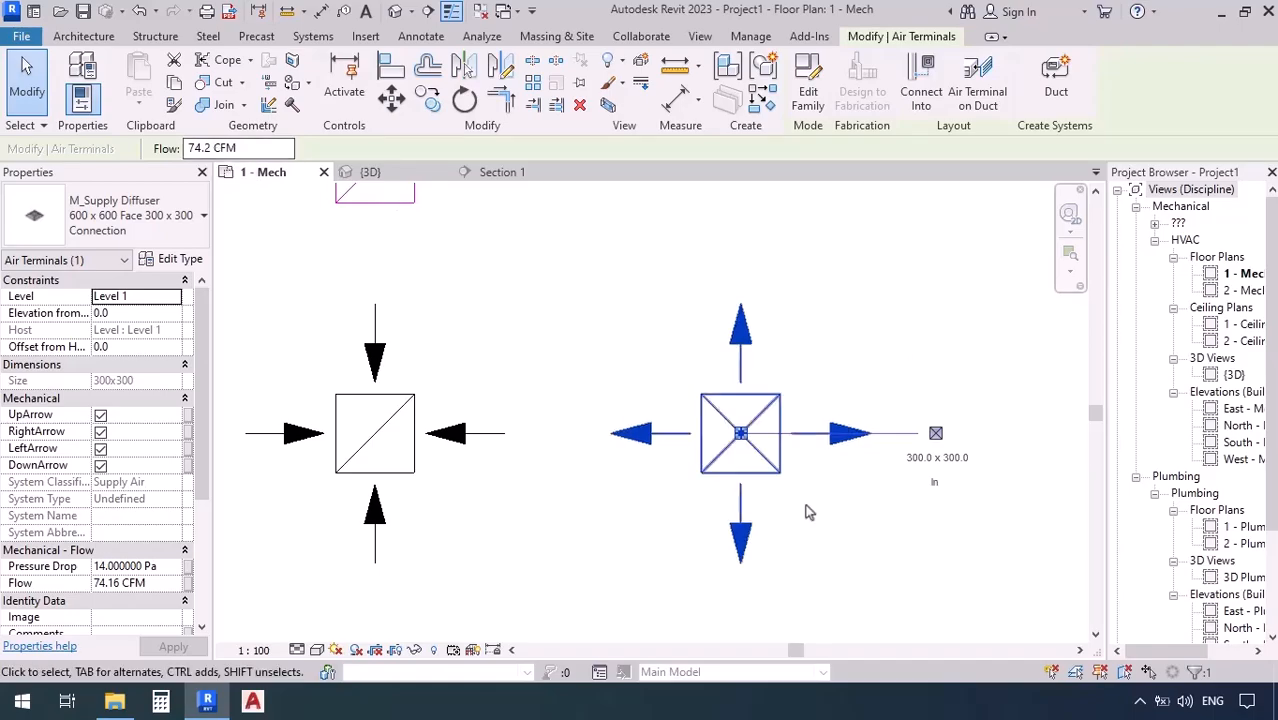
pyautogui.scroll(-5, 808, 512)
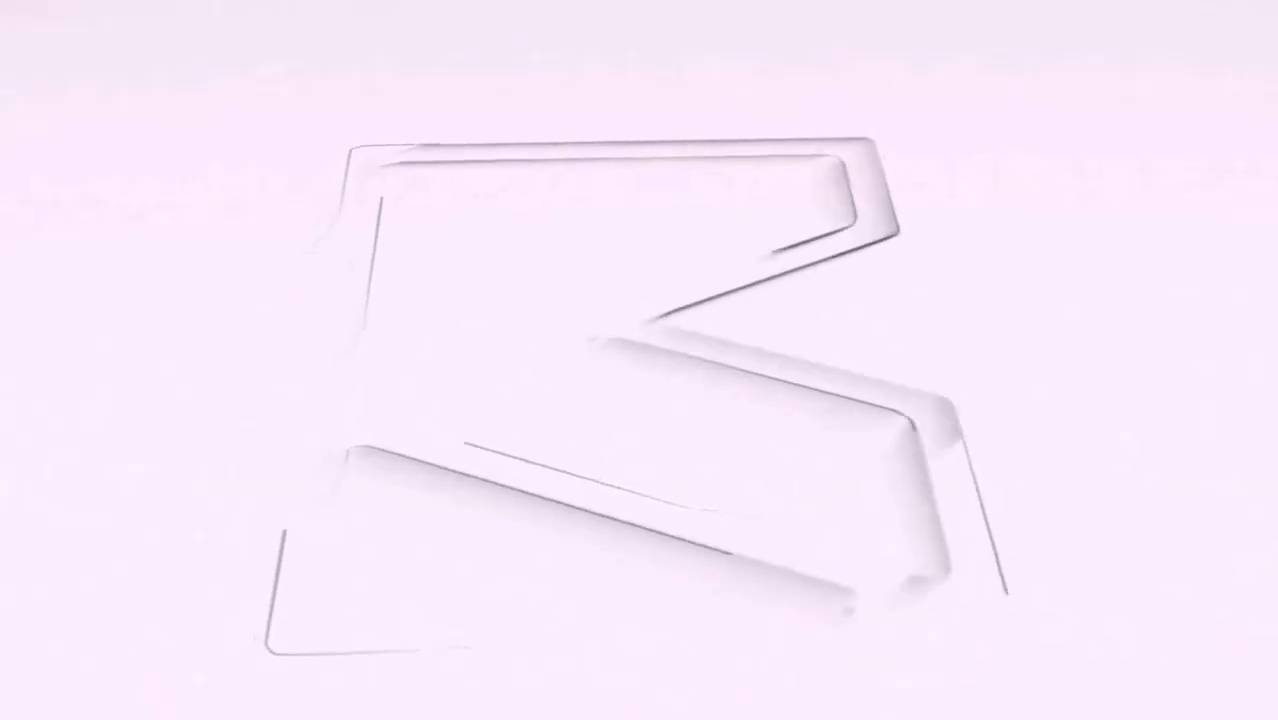